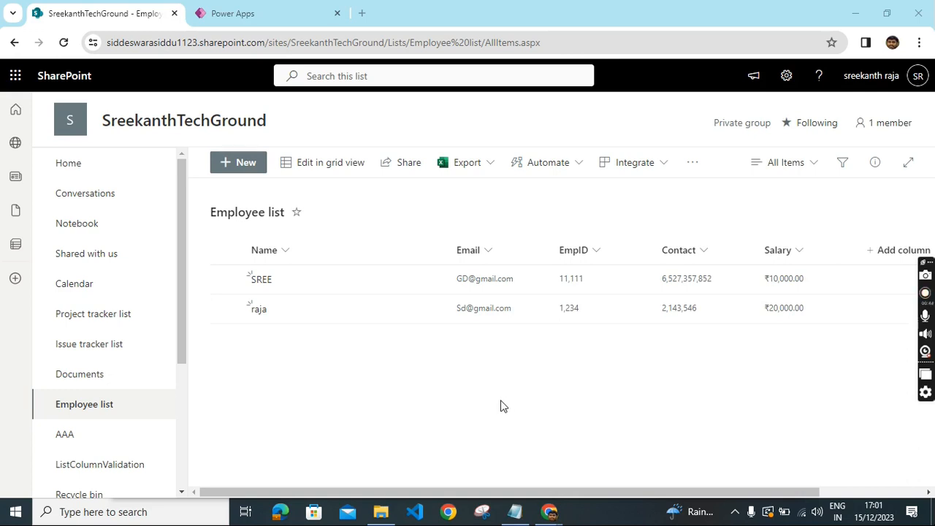
- Preview the CurdOperations app and fill in the employee's name and EmpID in the form
{"action": "left_click", "coordinate": [238, 11]}
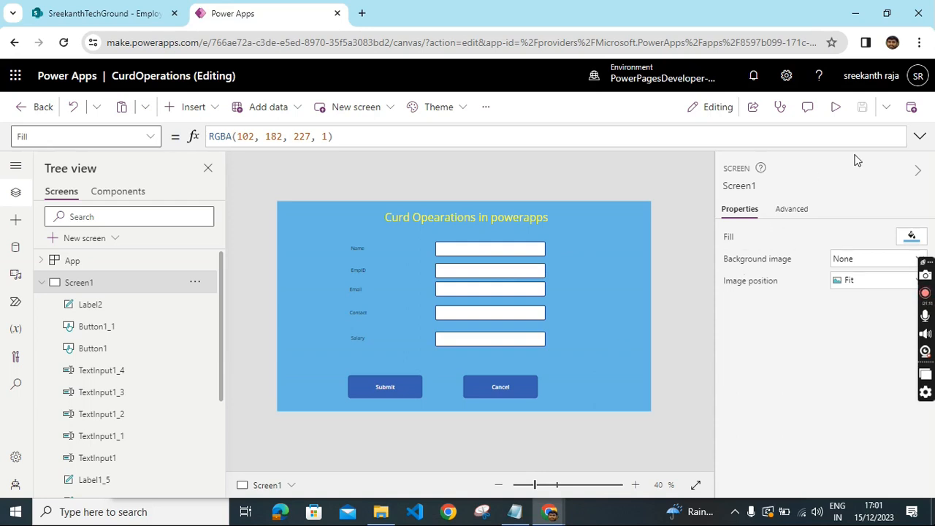
{"action": "left_click", "coordinate": [837, 115]}
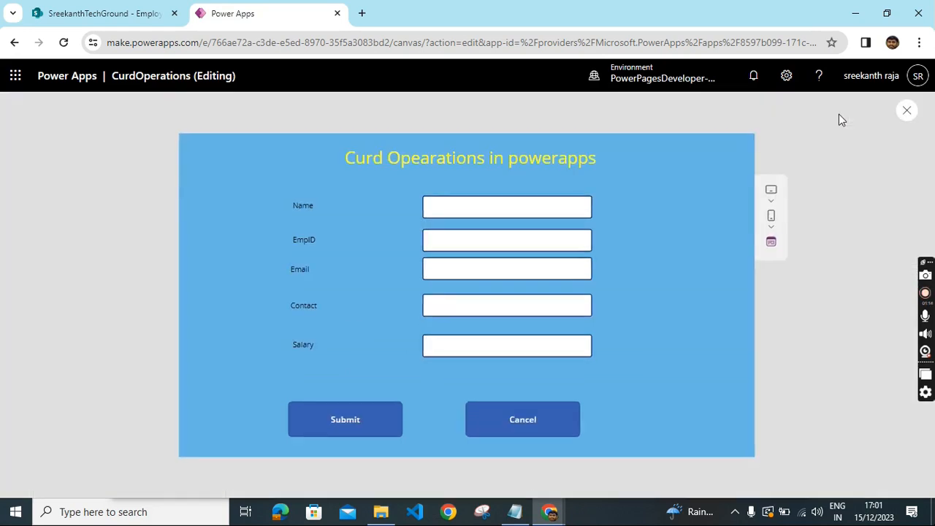
{"action": "left_click", "coordinate": [466, 210]}
{"action": "type", "text": "R"}
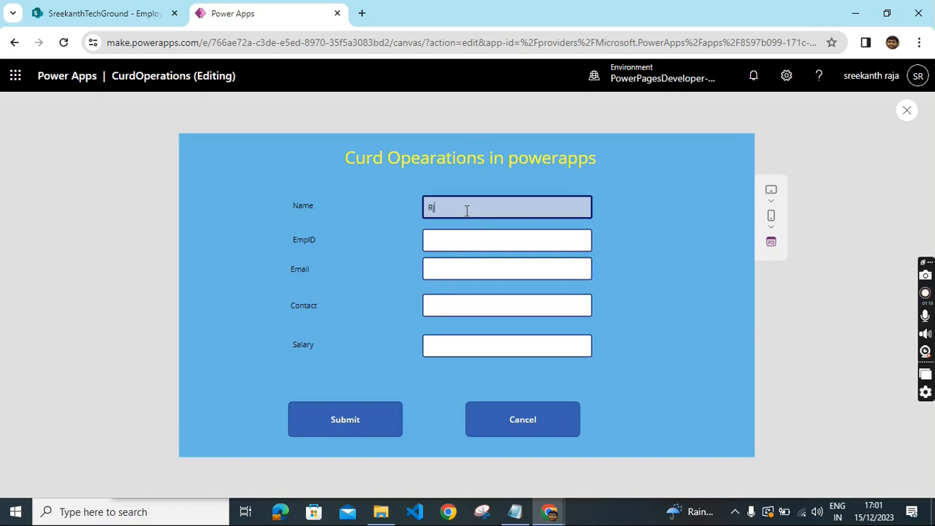
{"action": "type", "text": "a"}
{"action": "key", "text": "BackSpace"}
{"action": "type", "text": "aja"}
{"action": "left_click", "coordinate": [449, 244]}
{"action": "type", "text": "112"}
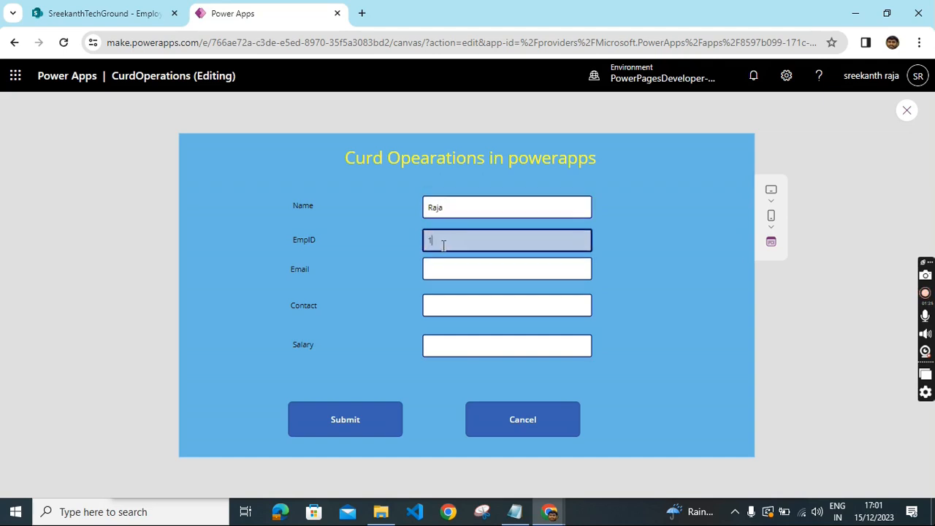
- Fill in the employee's email, contact number and salary 20000, then submit the new record
{"action": "left_click", "coordinate": [456, 267]}
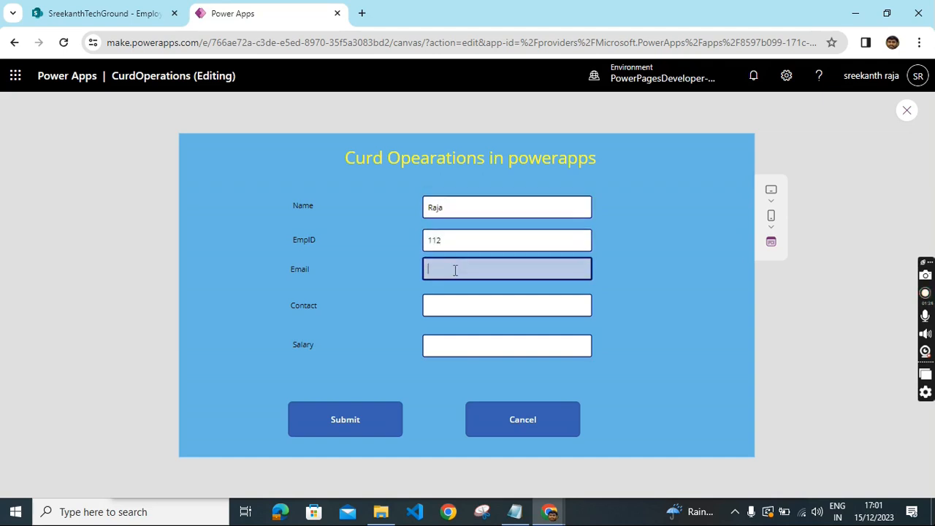
{"action": "left_click", "coordinate": [485, 304]}
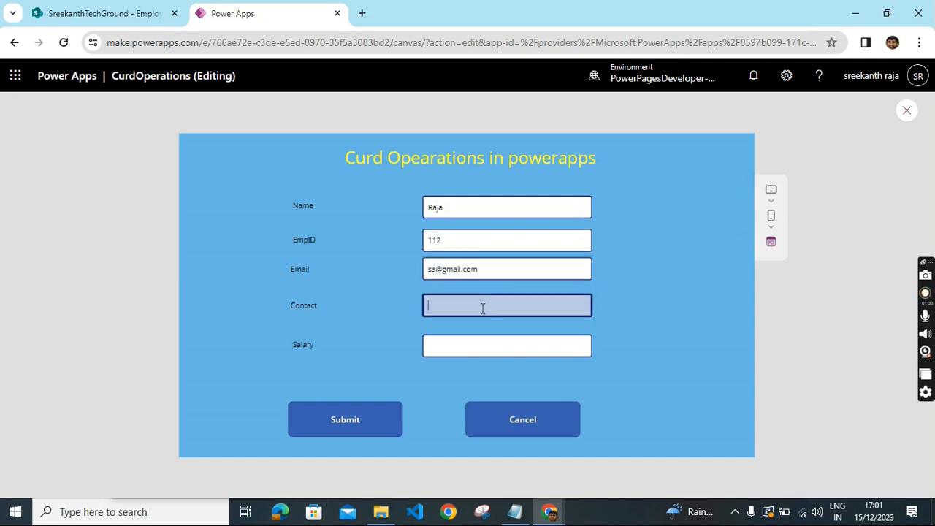
{"action": "left_click", "coordinate": [458, 341]}
{"action": "type", "text": "20000"}
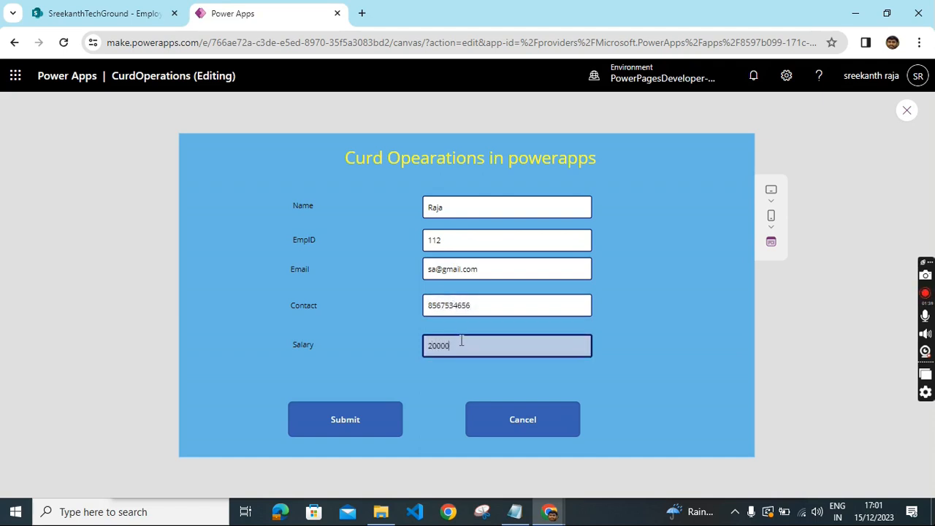
{"action": "left_click", "coordinate": [347, 430]}
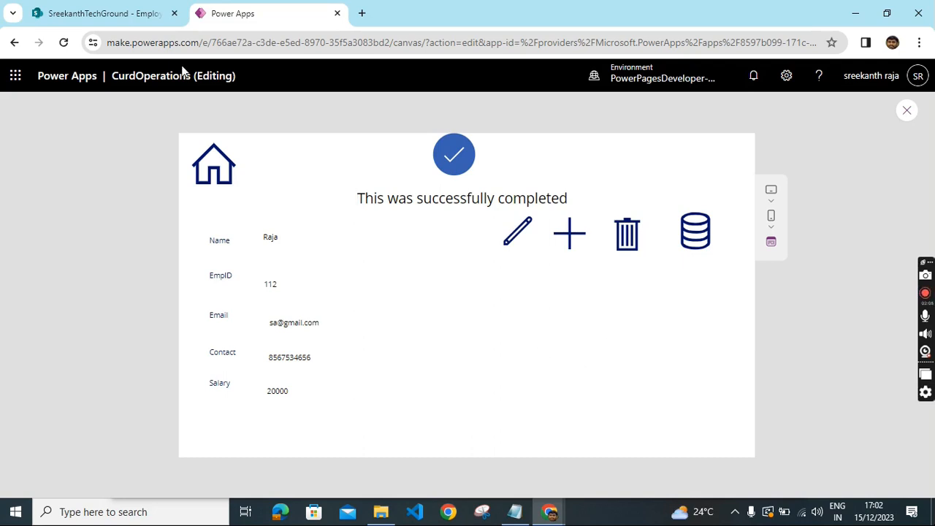
- Check the SharePoint Employee list for the submitted record and return to the app preview
{"action": "left_click", "coordinate": [115, 10]}
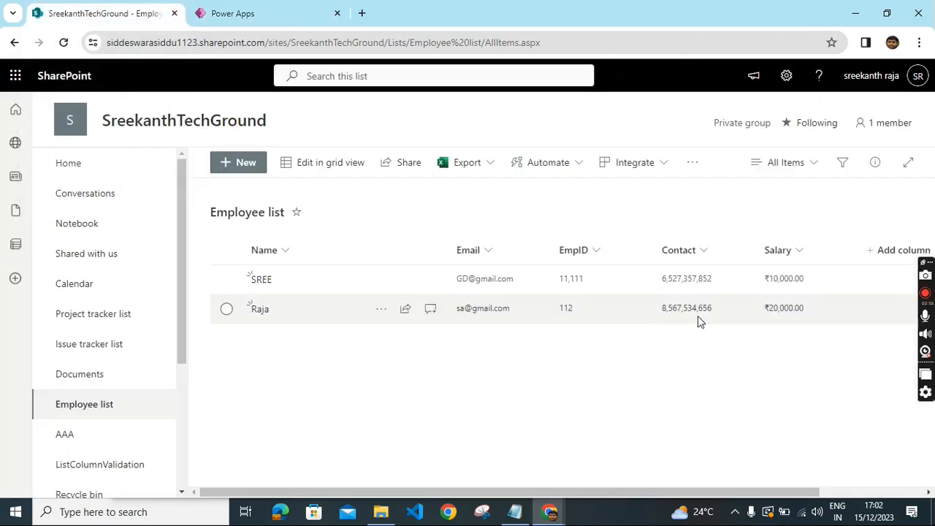
{"action": "left_click", "coordinate": [234, 9]}
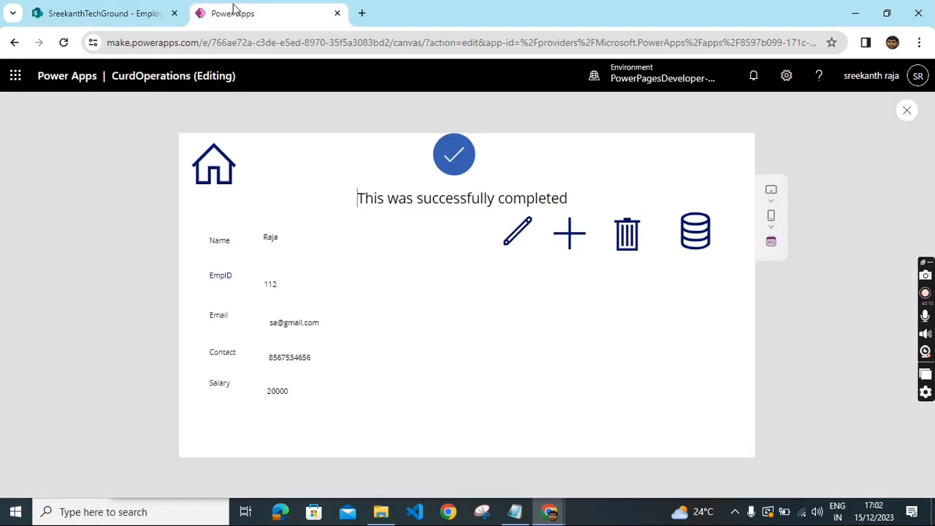
- Open the submitted record for editing and replace the employee's name with a new one
{"action": "left_click", "coordinate": [514, 241]}
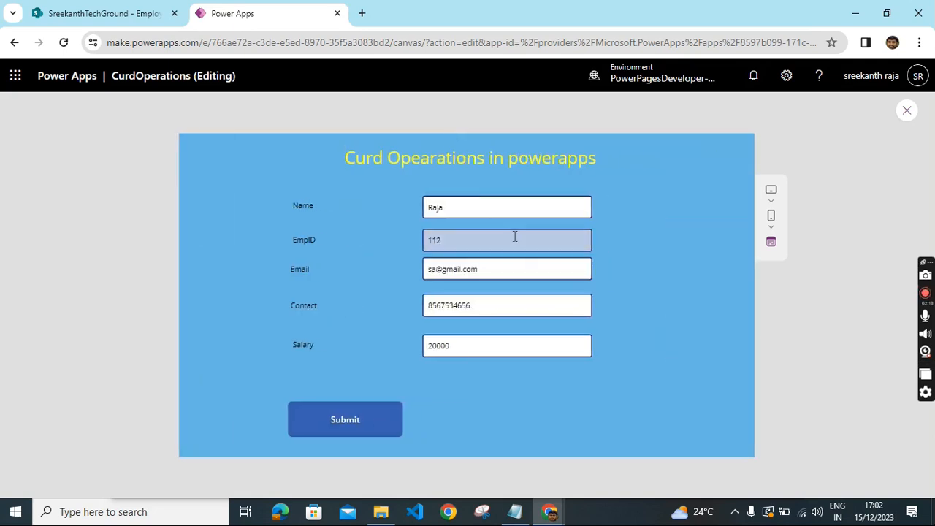
{"action": "left_click", "coordinate": [458, 206]}
{"action": "key", "text": "BackSpace"}
{"action": "key", "text": "BackSpace"}
{"action": "key", "text": "BackSpace"}
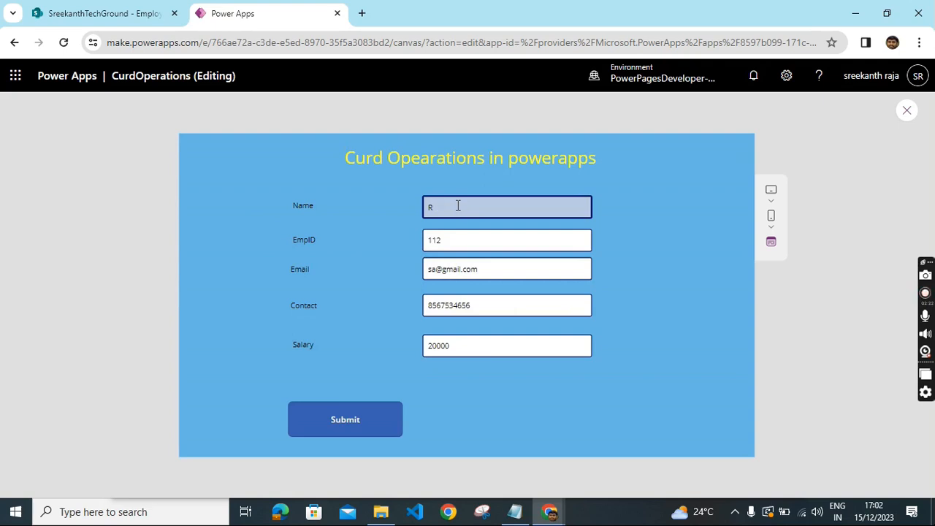
{"action": "key", "text": "BackSpace"}
{"action": "type", "text": "Sree"}
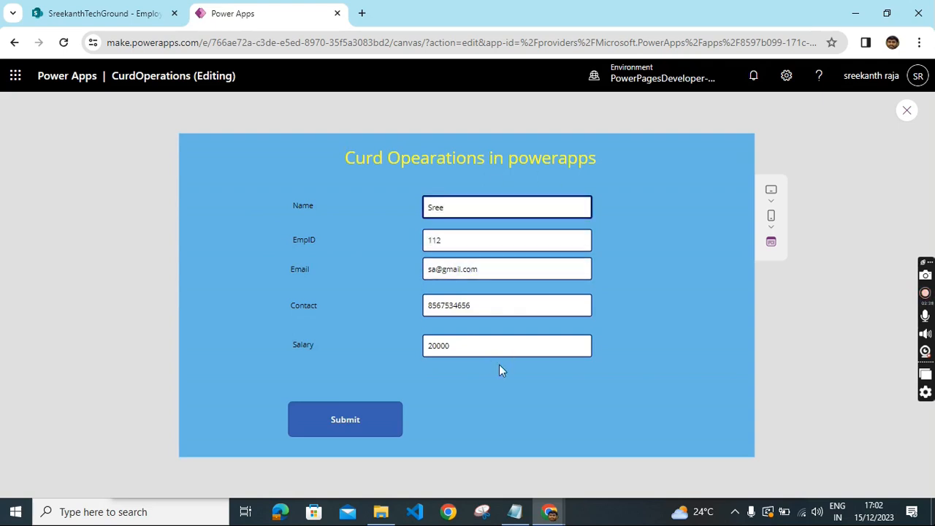
- Set the salary to 30000 and submit the updated record
{"action": "double_click", "coordinate": [424, 353]}
{"action": "type", "text": "#0000"}
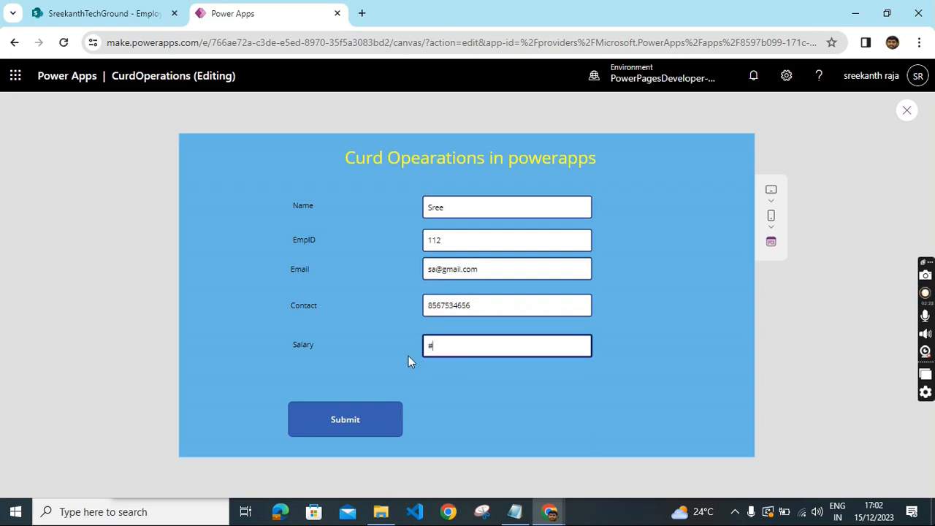
{"action": "key", "text": "BackSpace"}
{"action": "key", "text": "BackSpace"}
{"action": "key", "text": "BackSpace"}
{"action": "key", "text": "BackSpace"}
{"action": "key", "text": "BackSpace"}
{"action": "type", "text": "30000"}
{"action": "left_click", "coordinate": [376, 431]}
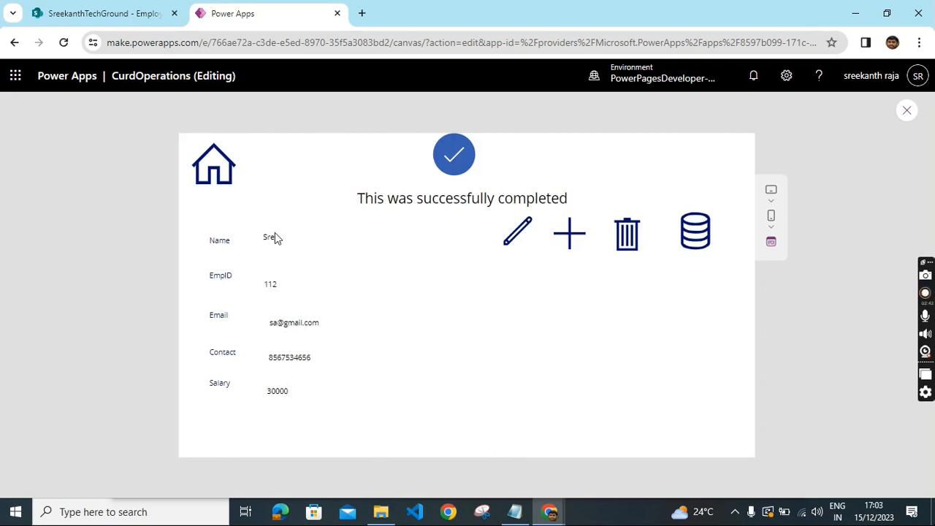
- View the records in the data table screen and return to the form screen
{"action": "left_click", "coordinate": [707, 245]}
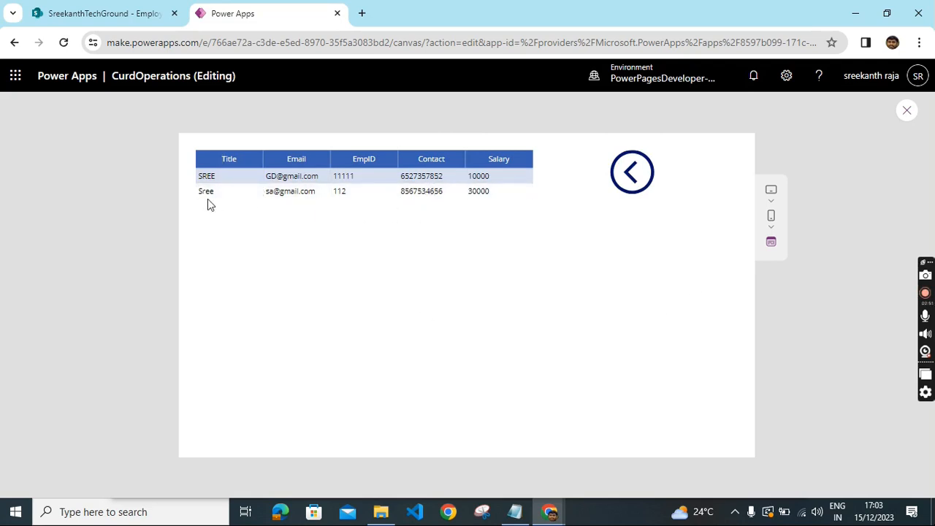
{"action": "left_click", "coordinate": [634, 186]}
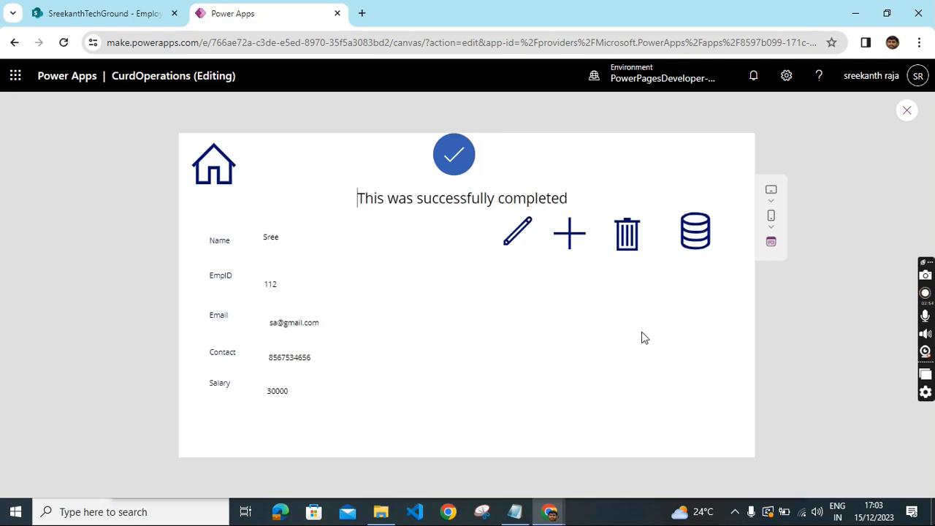
{"action": "left_click", "coordinate": [214, 164]}
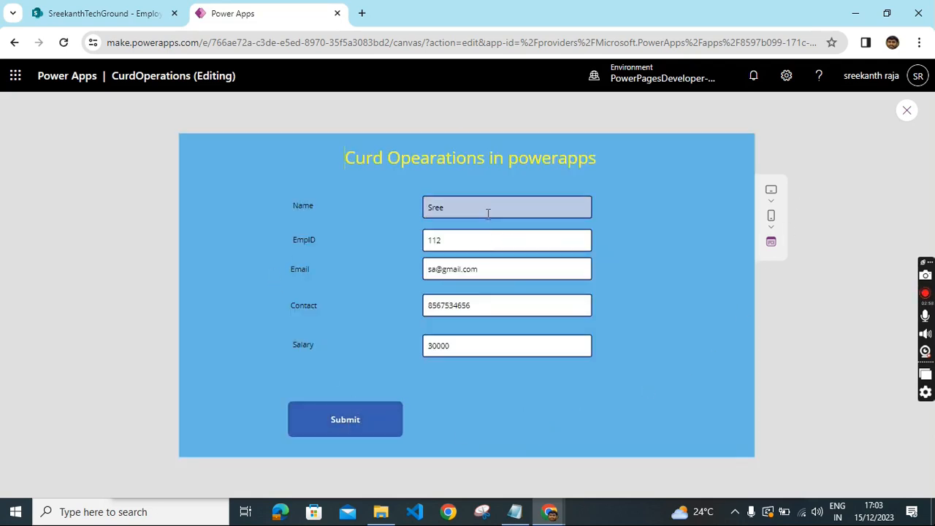
- Exit the preview and set the Cancel button's Visible property to true
{"action": "left_click", "coordinate": [907, 111]}
{"action": "left_click", "coordinate": [588, 350]}
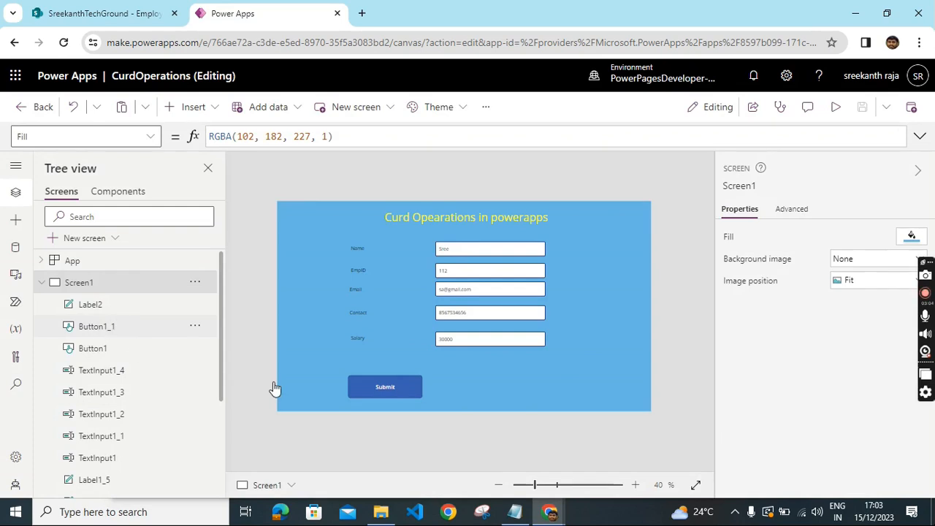
{"action": "left_click", "coordinate": [507, 385]}
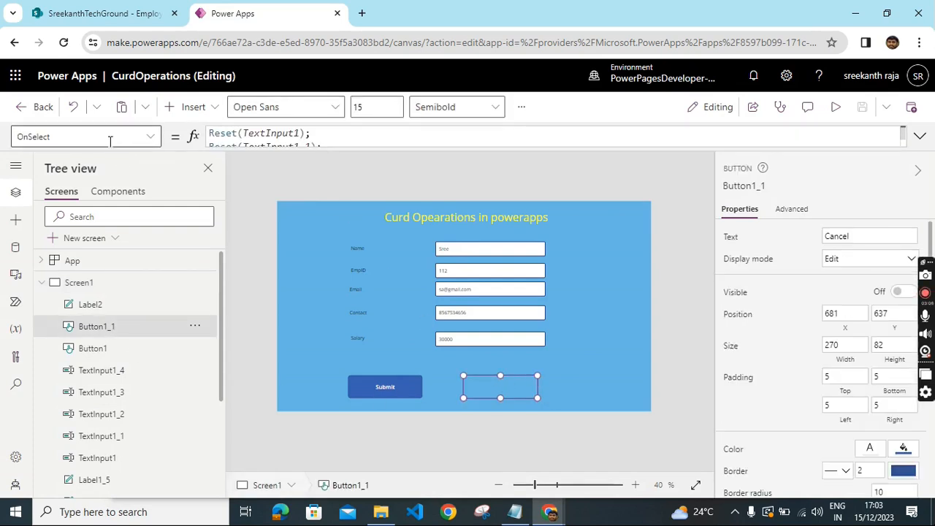
{"action": "left_click", "coordinate": [150, 137]}
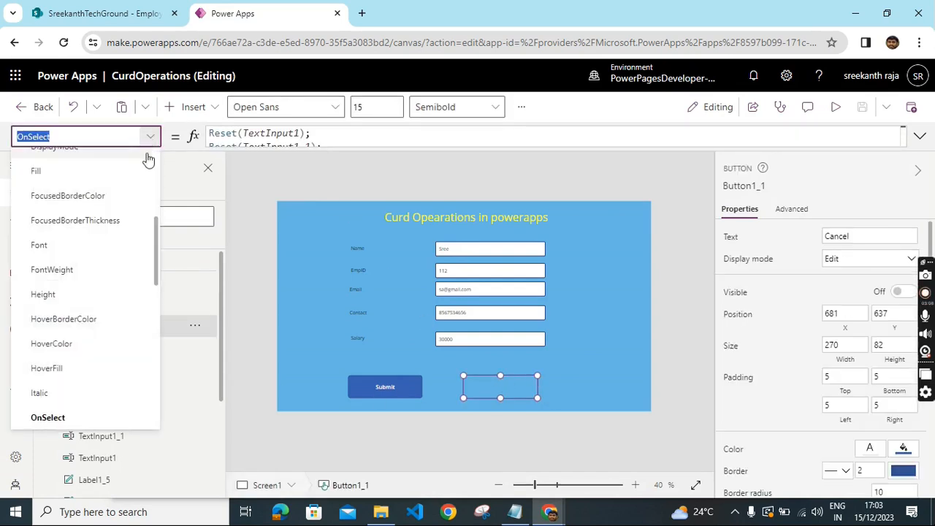
{"action": "scroll", "coordinate": [111, 344], "scroll_direction": "down", "scroll_amount": 5}
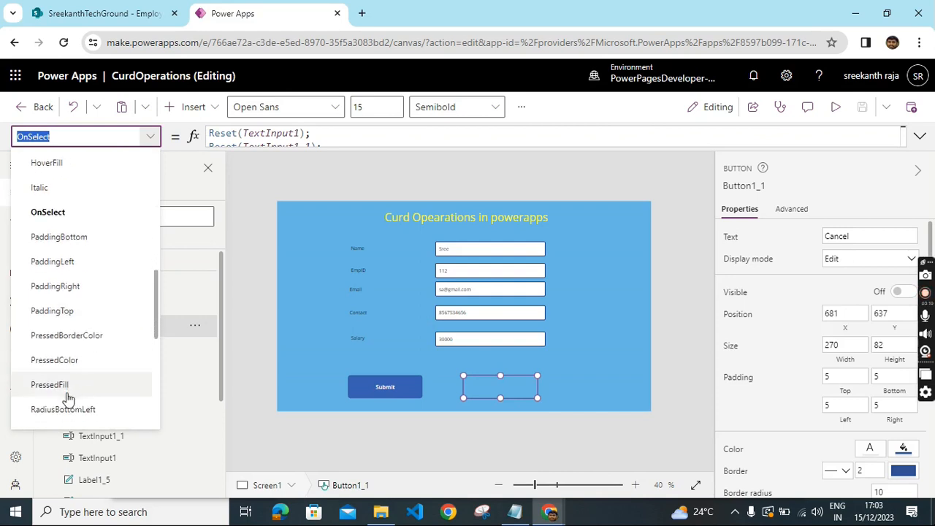
{"action": "scroll", "coordinate": [67, 398], "scroll_direction": "down", "scroll_amount": 10}
{"action": "left_click", "coordinate": [56, 344]}
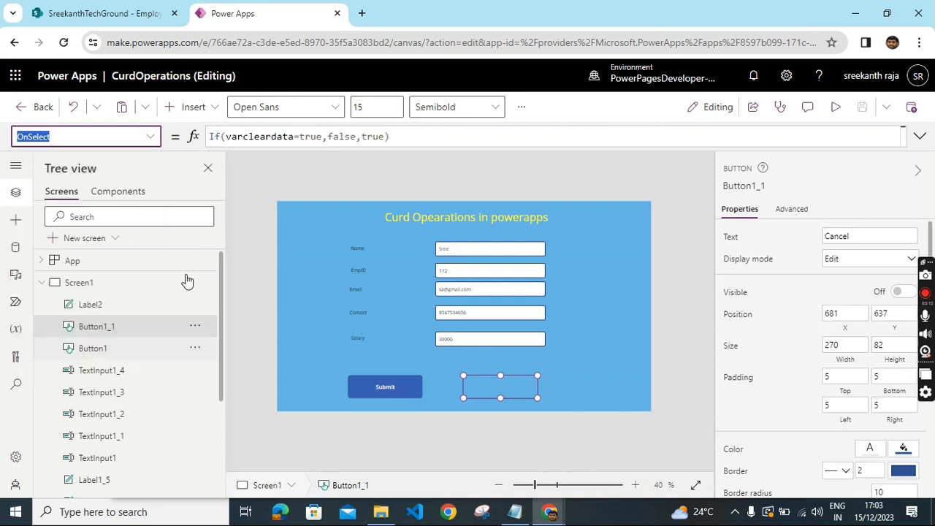
{"action": "left_click_drag", "start_coordinate": [390, 137], "coordinate": [197, 142]}
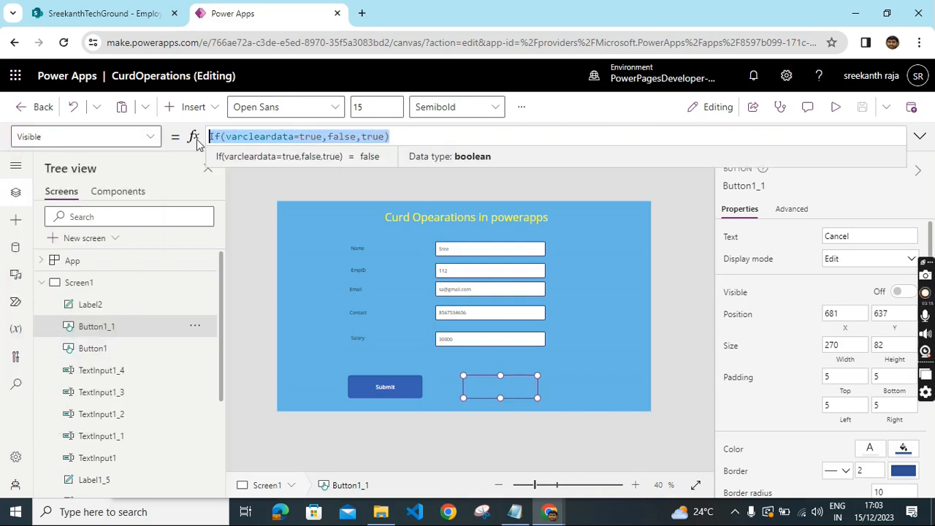
{"action": "key", "text": "BackSpace"}
{"action": "type", "text": "tr"}
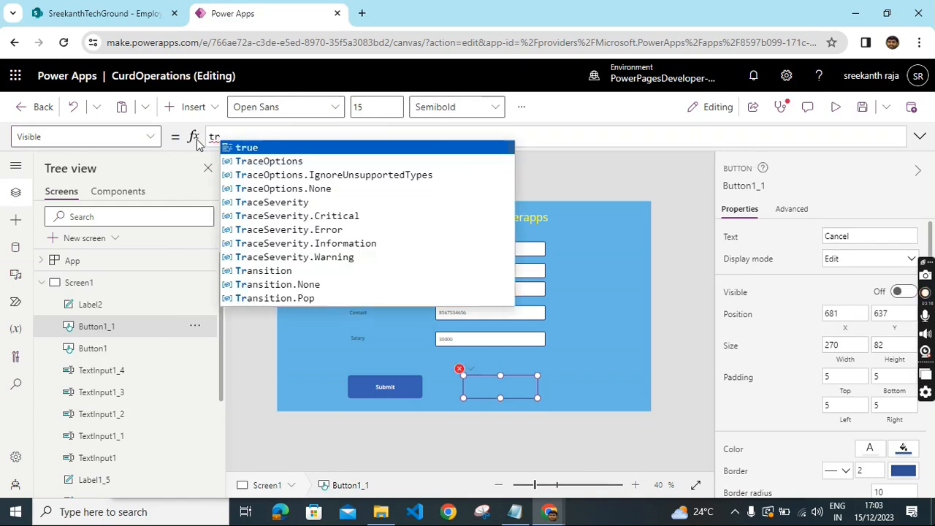
{"action": "left_click", "coordinate": [244, 148]}
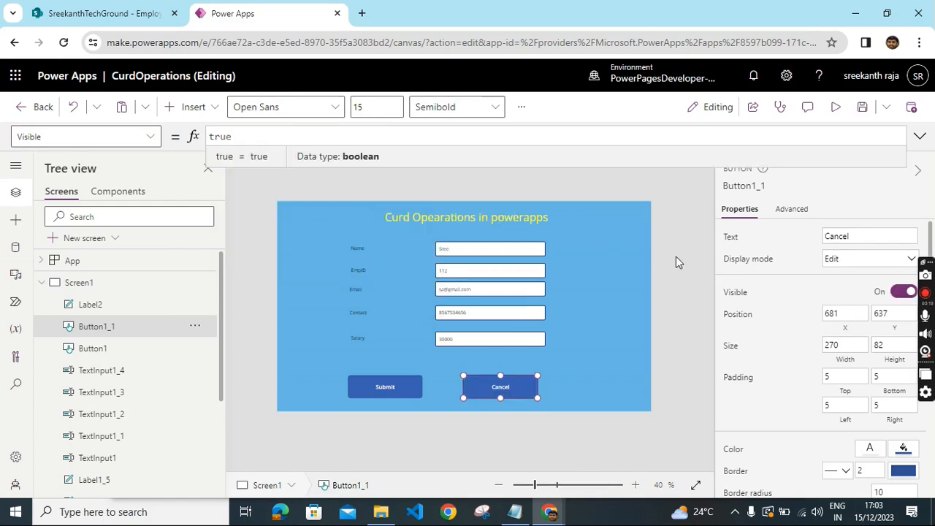
{"action": "left_click", "coordinate": [613, 258]}
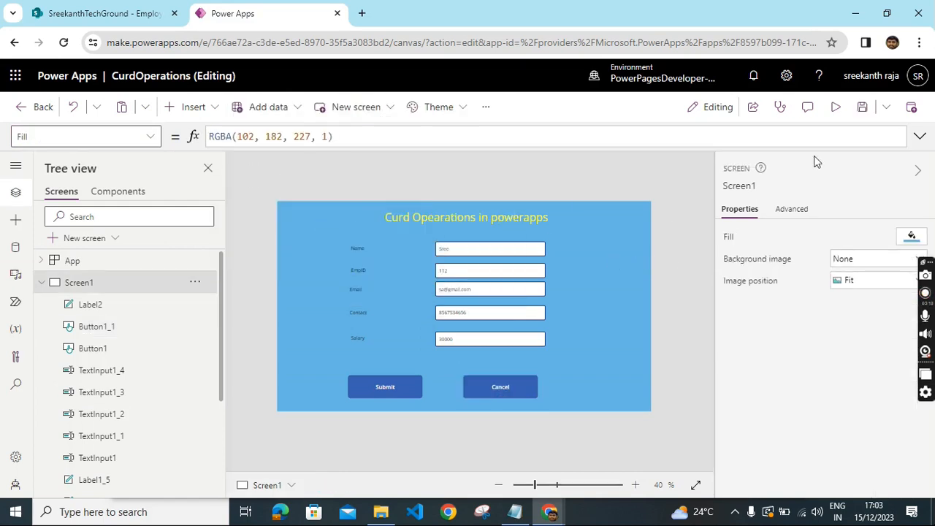
- Preview the app and clear the form with the Cancel button
{"action": "left_click", "coordinate": [834, 117]}
{"action": "left_click", "coordinate": [522, 433]}
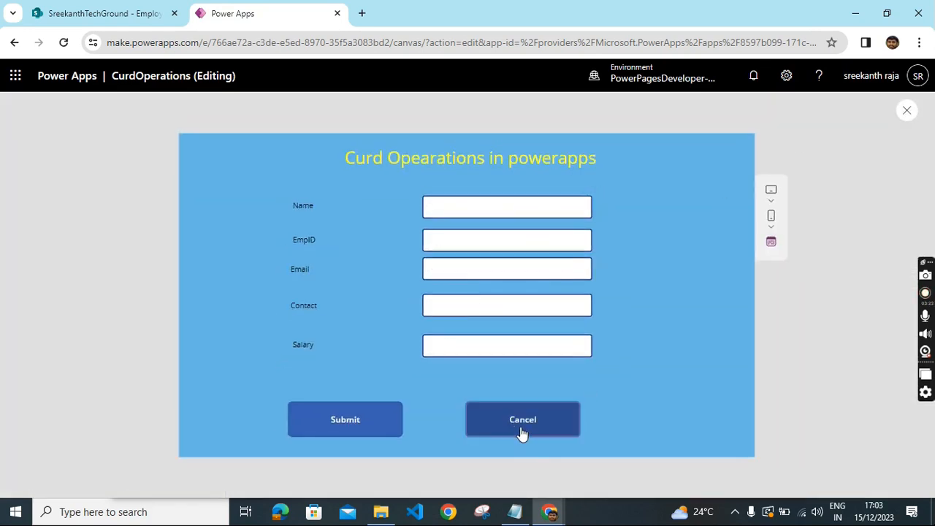
- Enter a new employee named AAA with EmpID, email, contact and salary 10000, and submit it
{"action": "left_click", "coordinate": [444, 202]}
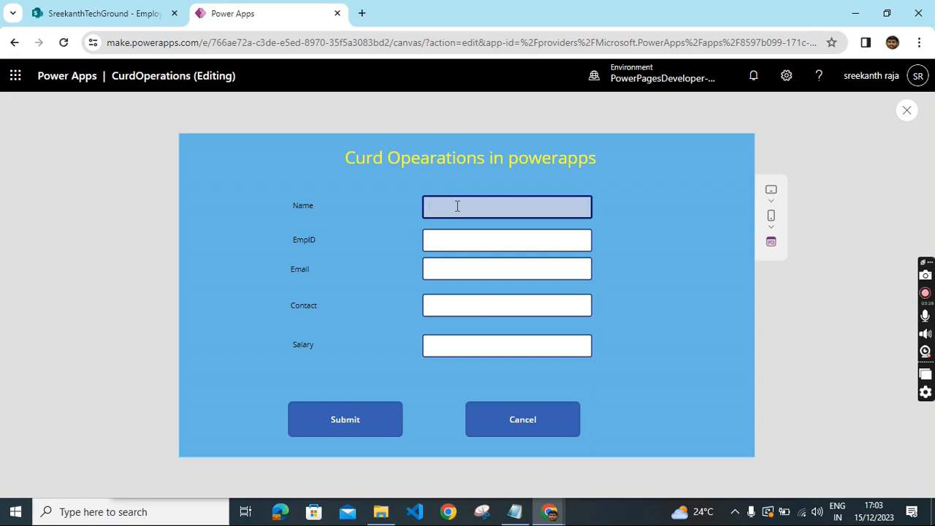
{"action": "type", "text": "AAA"}
{"action": "left_click", "coordinate": [493, 235]}
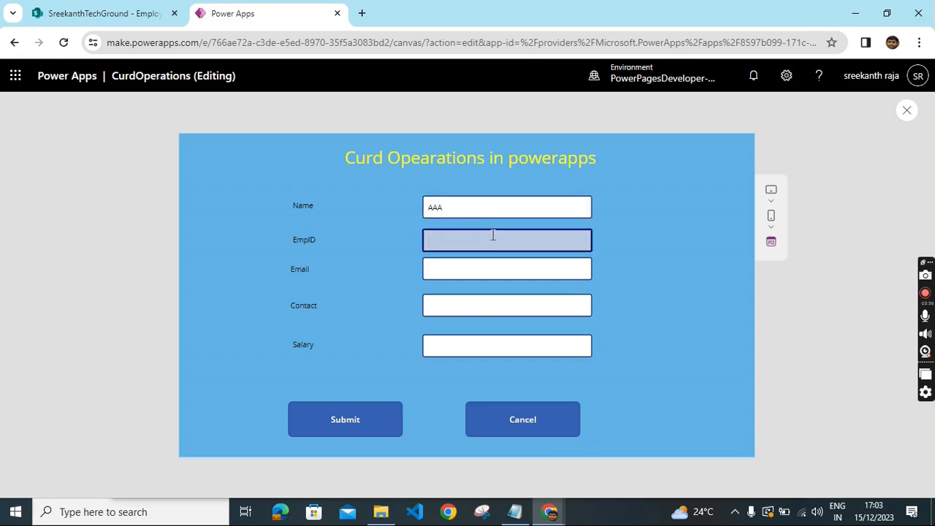
{"action": "left_click", "coordinate": [474, 270]}
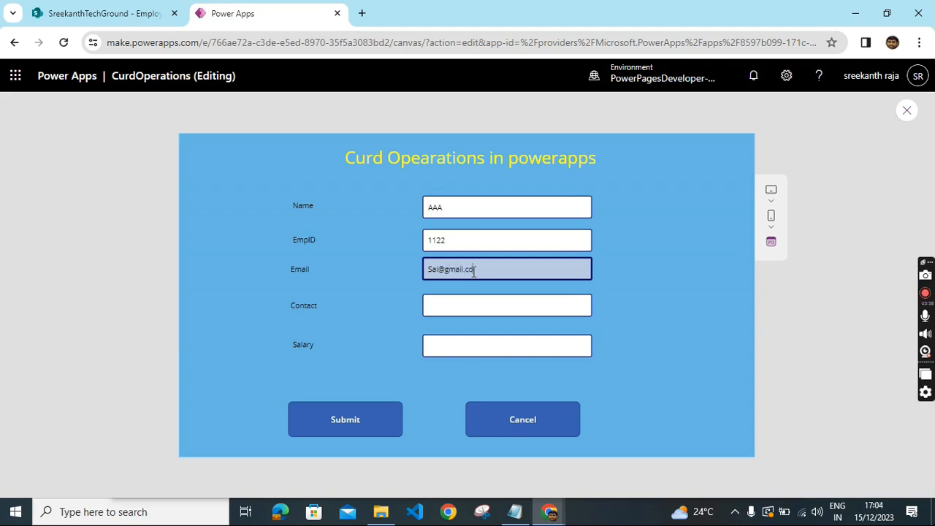
{"action": "left_click", "coordinate": [462, 310]}
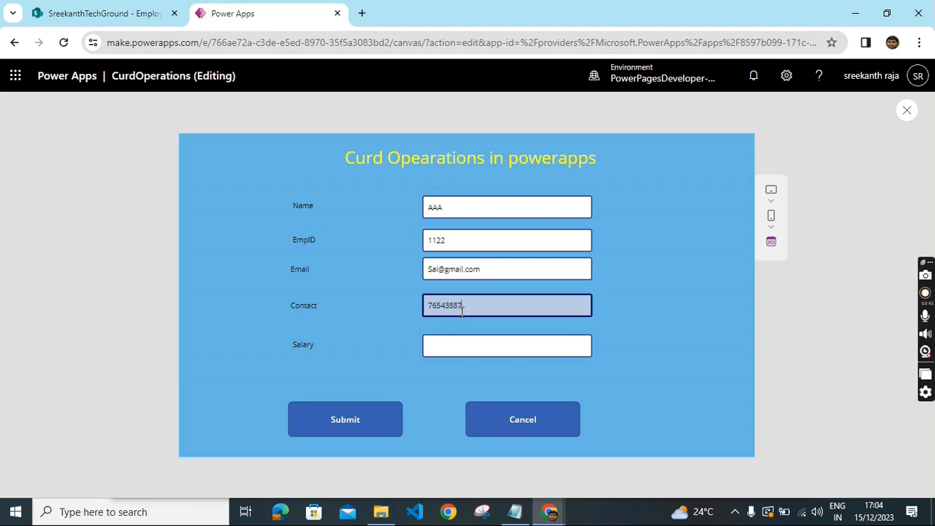
{"action": "left_click", "coordinate": [463, 349]}
{"action": "type", "text": "1"}
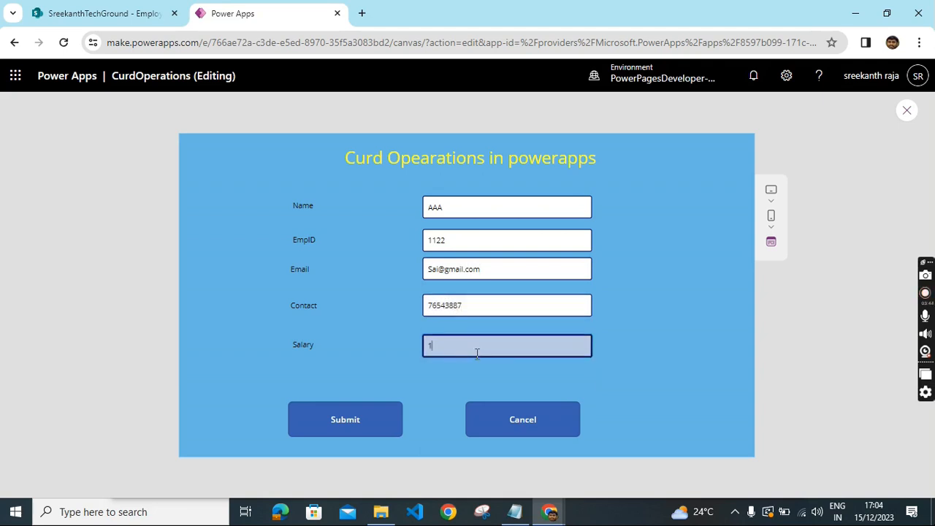
{"action": "type", "text": "0000"}
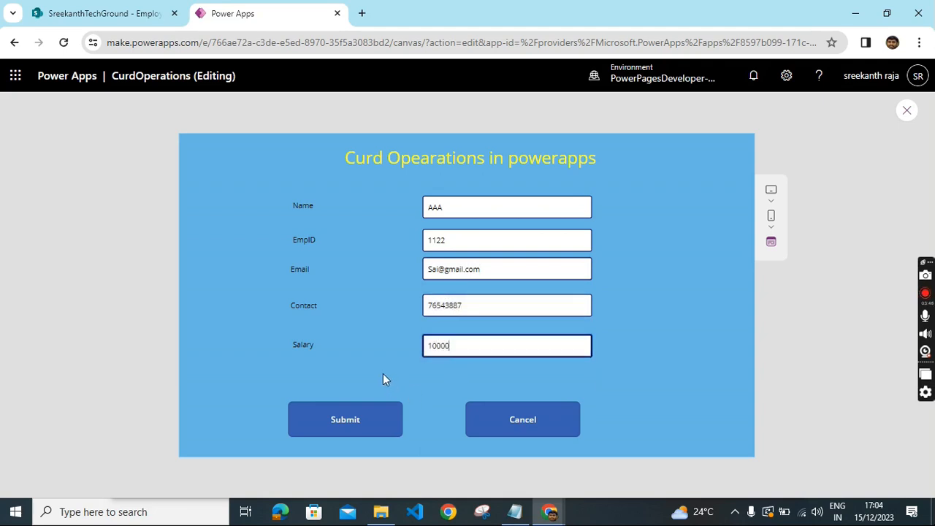
{"action": "left_click", "coordinate": [370, 420]}
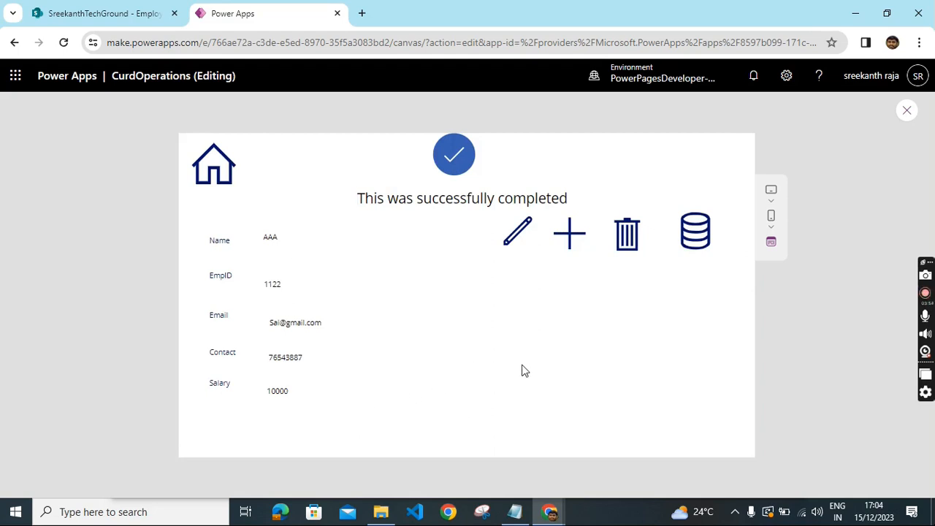
- Delete the AAA employee record from the display screen, checking the data table before and after the deletion
{"action": "left_click", "coordinate": [711, 240]}
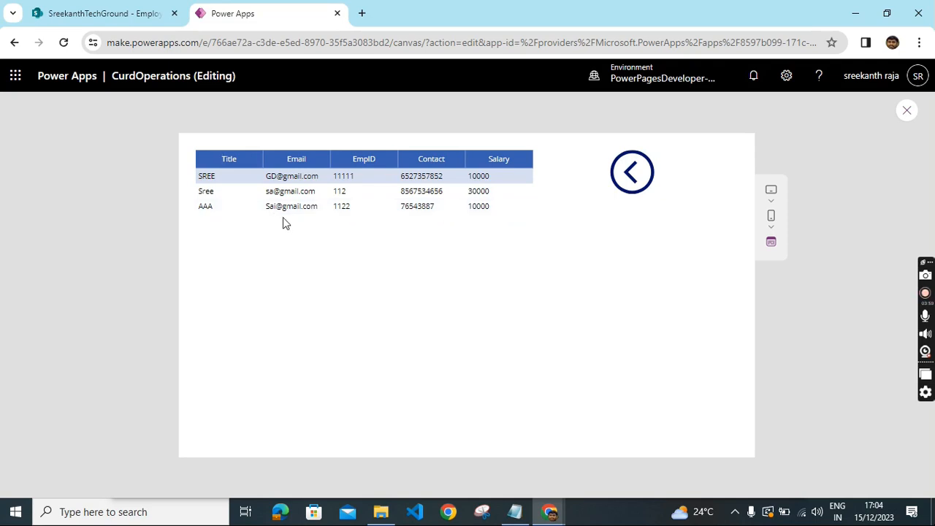
{"action": "left_click", "coordinate": [641, 177]}
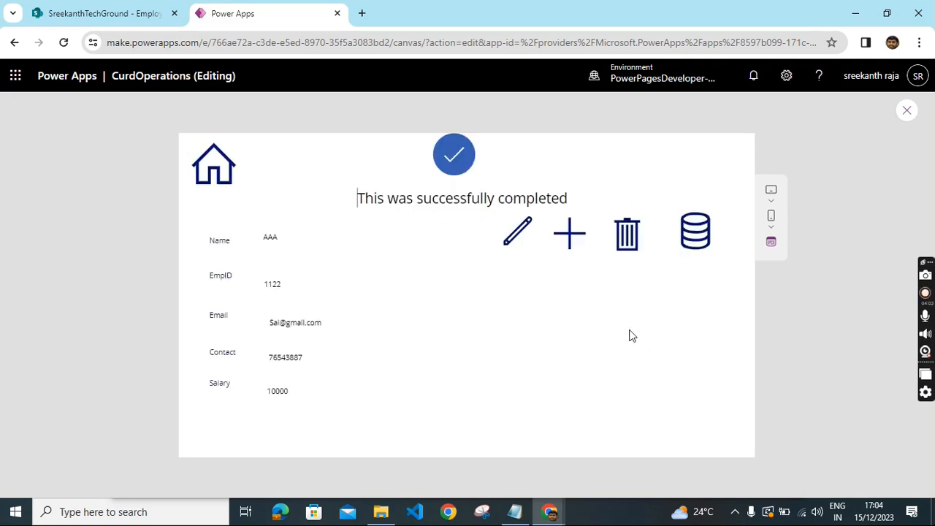
{"action": "left_click", "coordinate": [627, 247]}
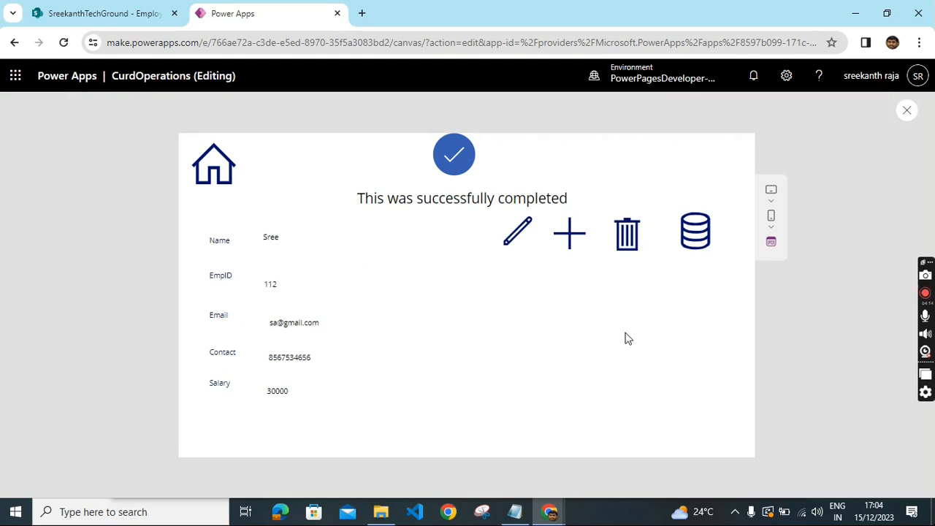
{"action": "left_click", "coordinate": [696, 233]}
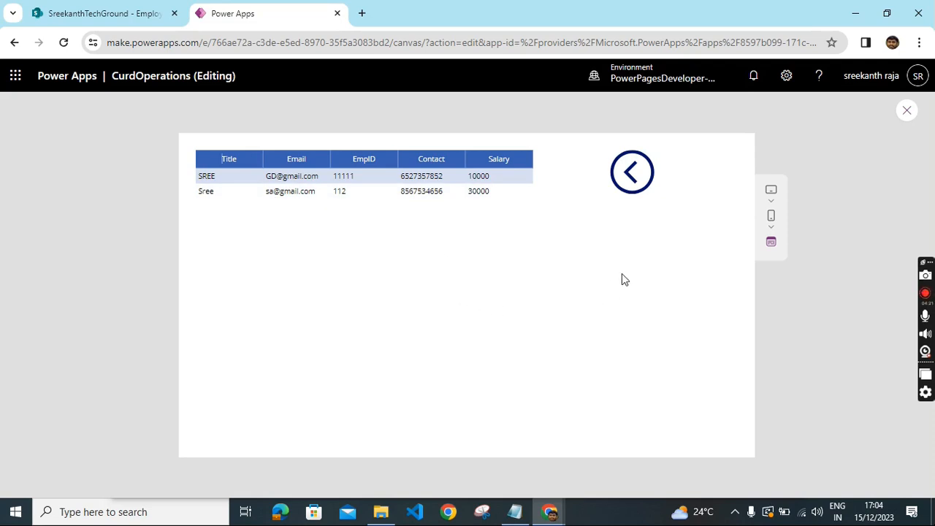
{"action": "left_click", "coordinate": [633, 175]}
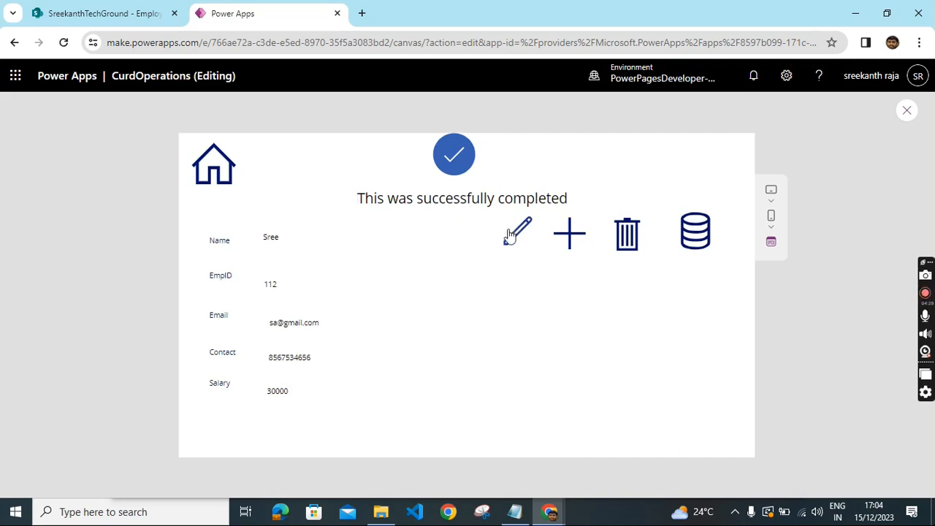
- Navigate back to the form screen and exit the app preview
{"action": "left_click", "coordinate": [213, 170]}
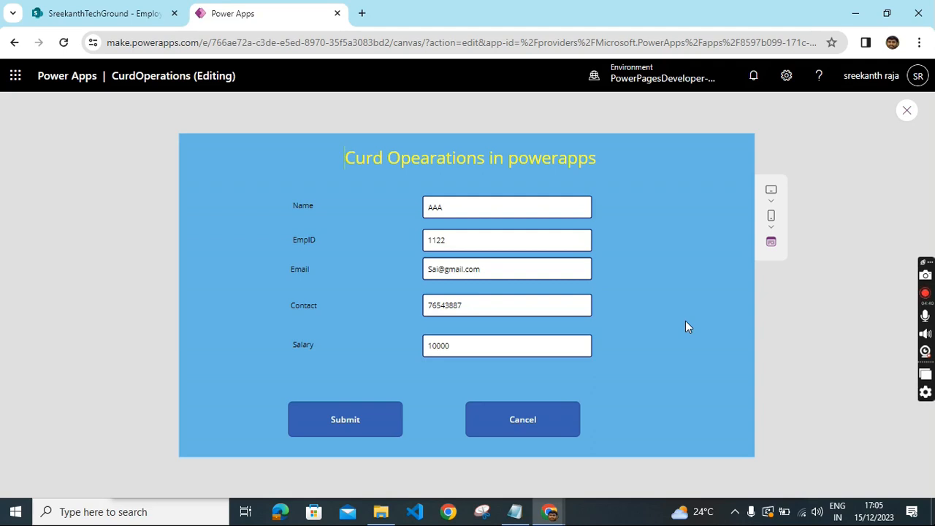
{"action": "left_click", "coordinate": [906, 110]}
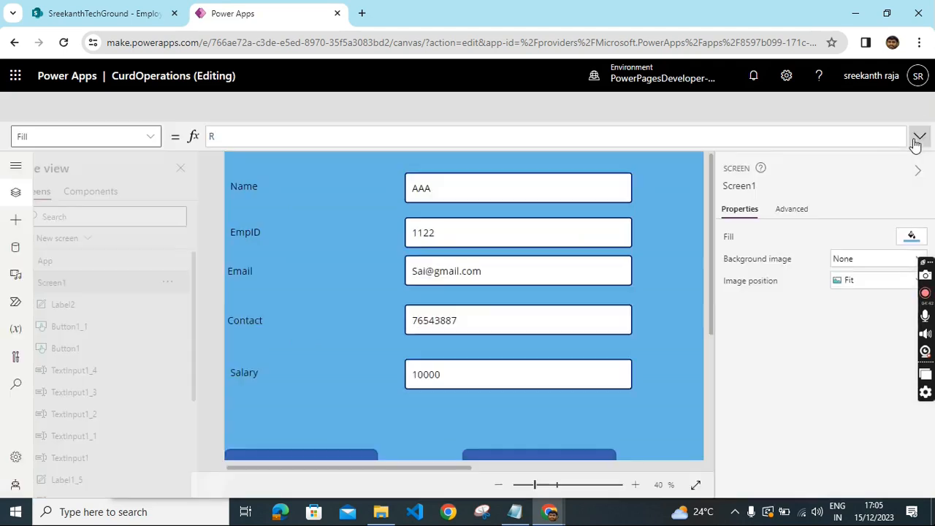
{"action": "left_click", "coordinate": [598, 343]}
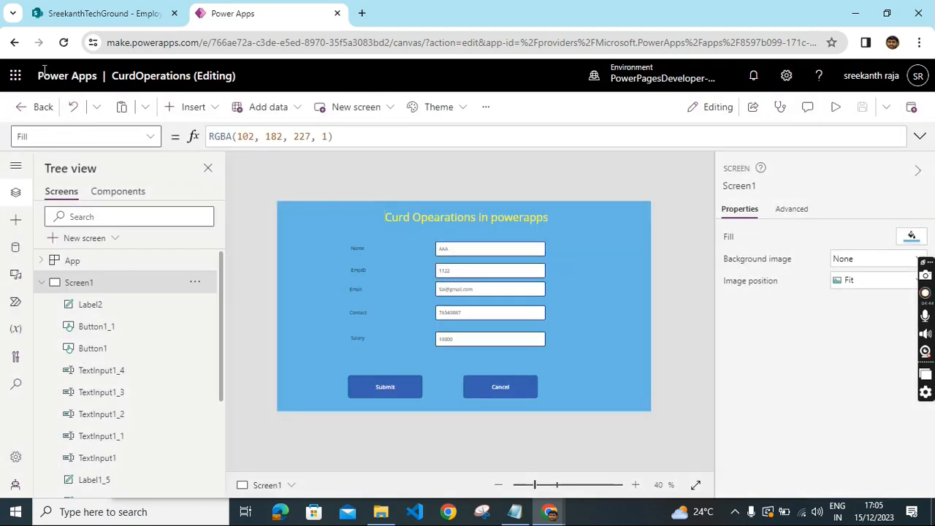
- Leave the editor and start a new blank canvas app from the Create page
{"action": "left_click", "coordinate": [15, 43]}
{"action": "left_click", "coordinate": [537, 129]}
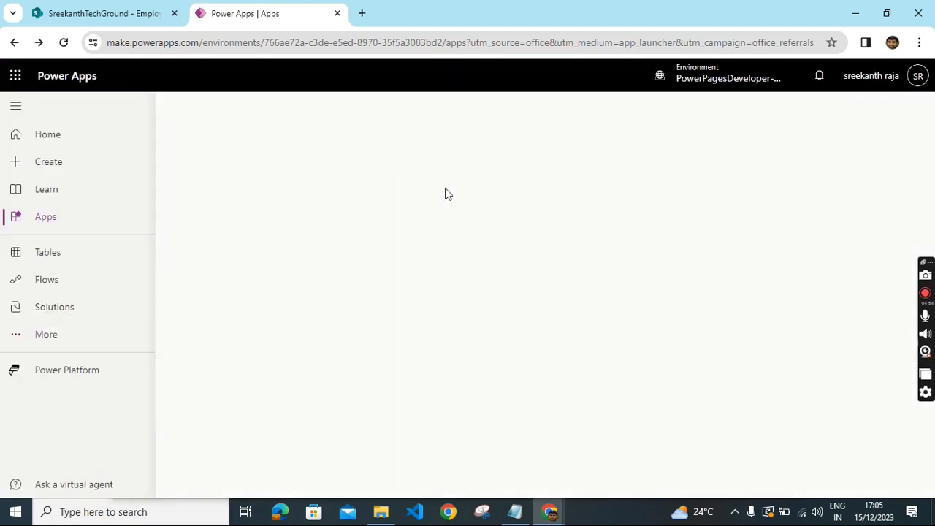
{"action": "left_click", "coordinate": [47, 165]}
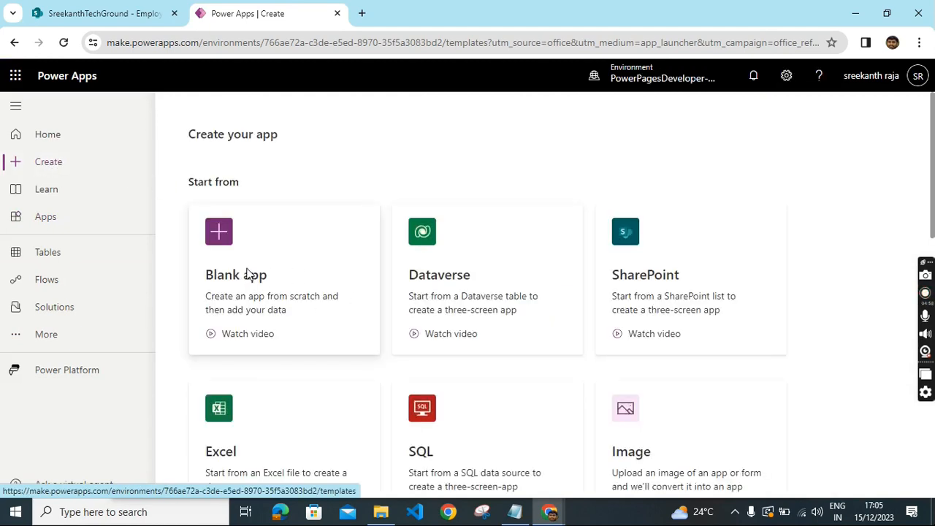
{"action": "left_click", "coordinate": [247, 274]}
{"action": "left_click", "coordinate": [210, 435]}
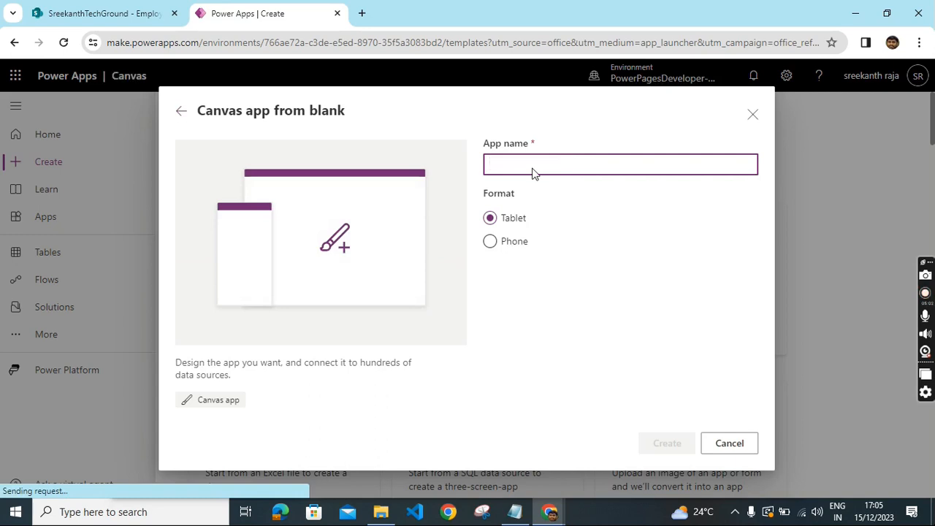
- Name the new tablet app OPerationsInpowerapps, create it and dismiss the welcome dialog
{"action": "type", "text": "OPeration In powera"}
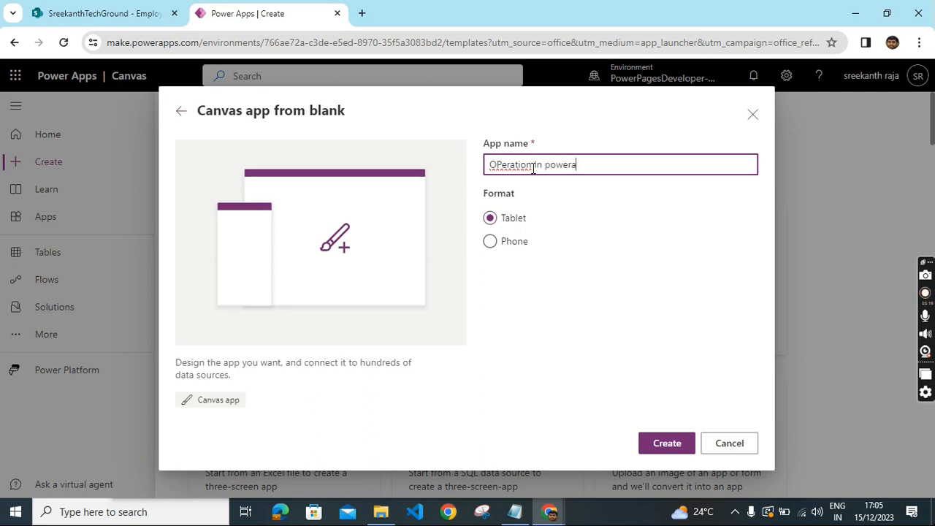
{"action": "type", "text": "pps"}
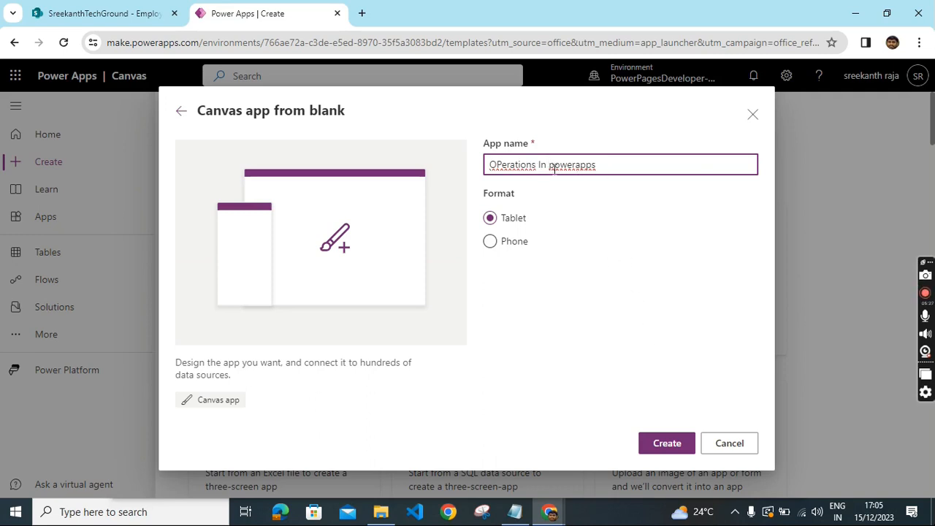
{"action": "key", "text": "BackSpace"}
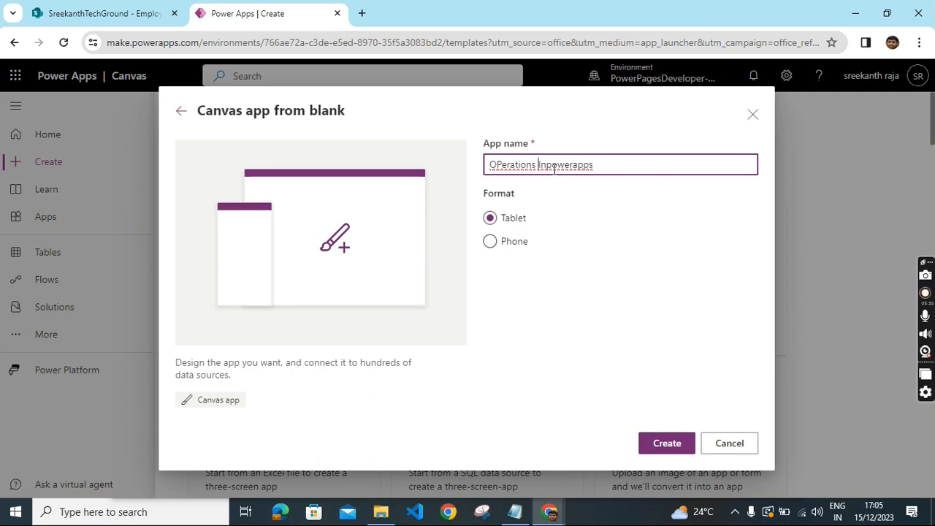
{"action": "key", "text": "BackSpace"}
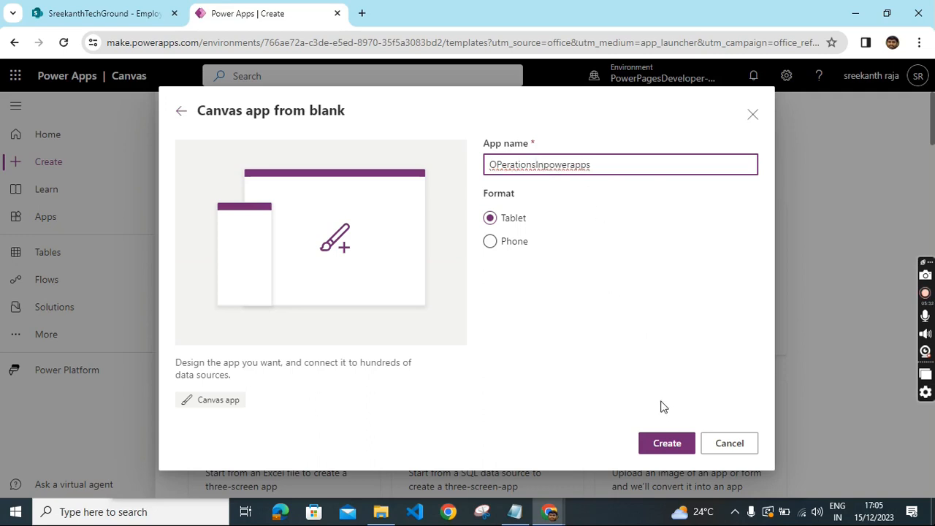
{"action": "left_click", "coordinate": [665, 447]}
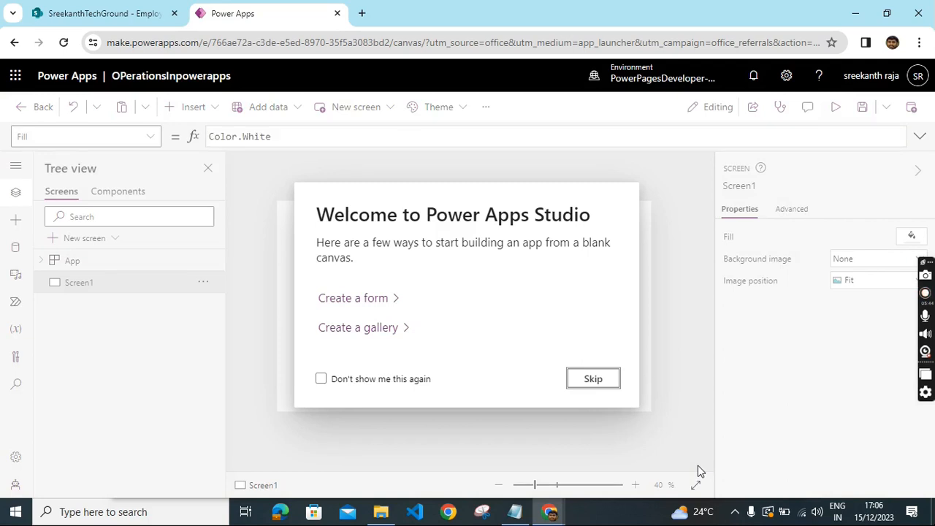
{"action": "left_click", "coordinate": [599, 385]}
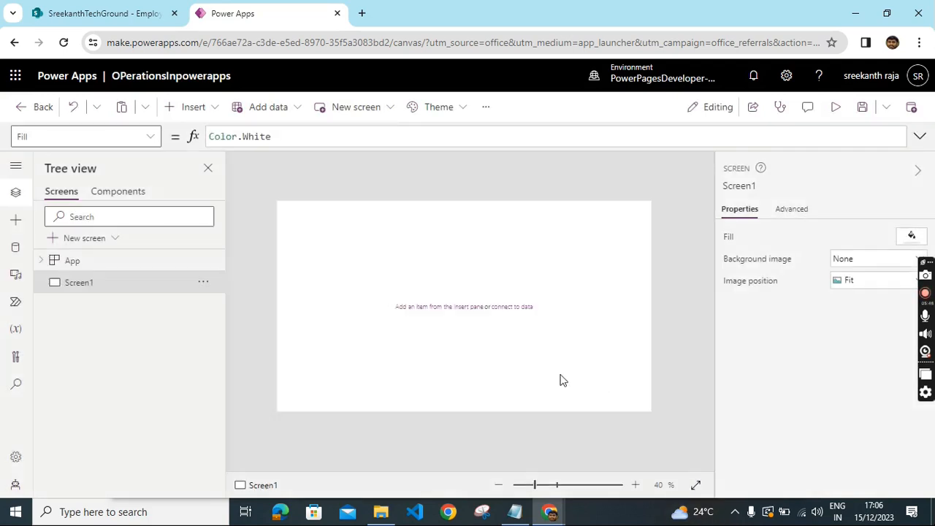
- Insert a text label on the blank screen and set its font size to 20
{"action": "left_click", "coordinate": [209, 110]}
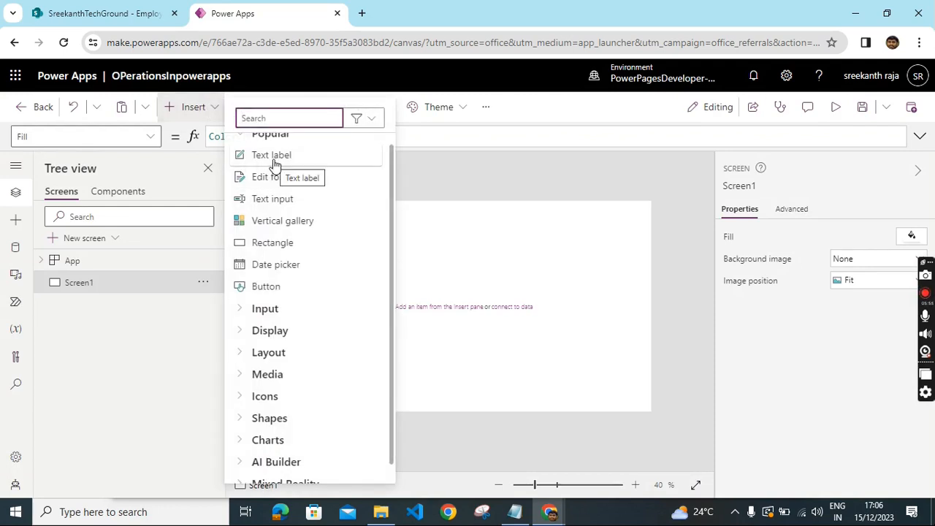
{"action": "left_click", "coordinate": [271, 156]}
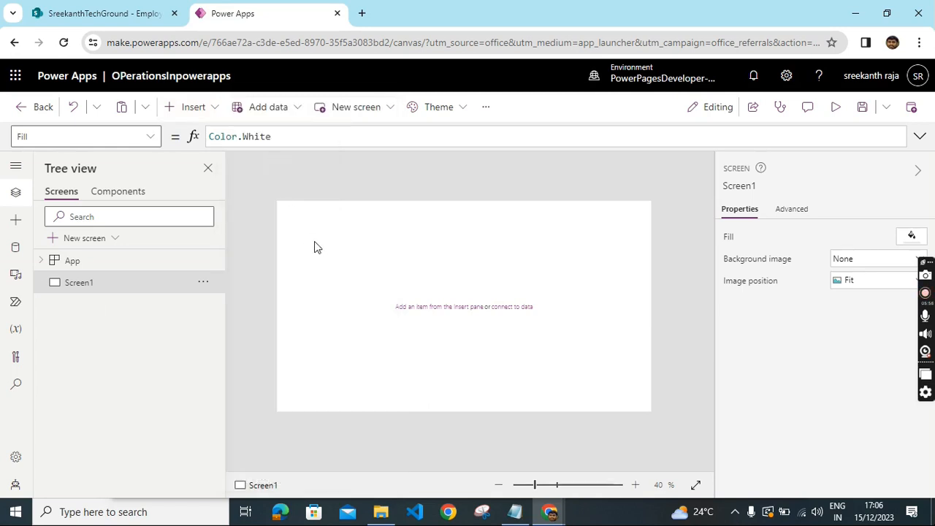
{"action": "left_click_drag", "start_coordinate": [333, 222], "coordinate": [350, 234]}
{"action": "left_click", "coordinate": [882, 279]}
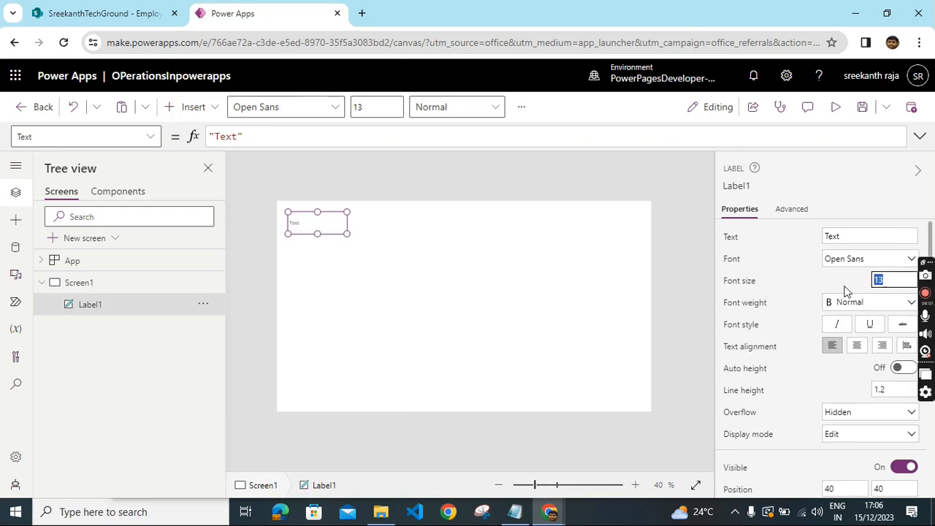
{"action": "type", "text": "20"}
{"action": "left_click", "coordinate": [486, 305]}
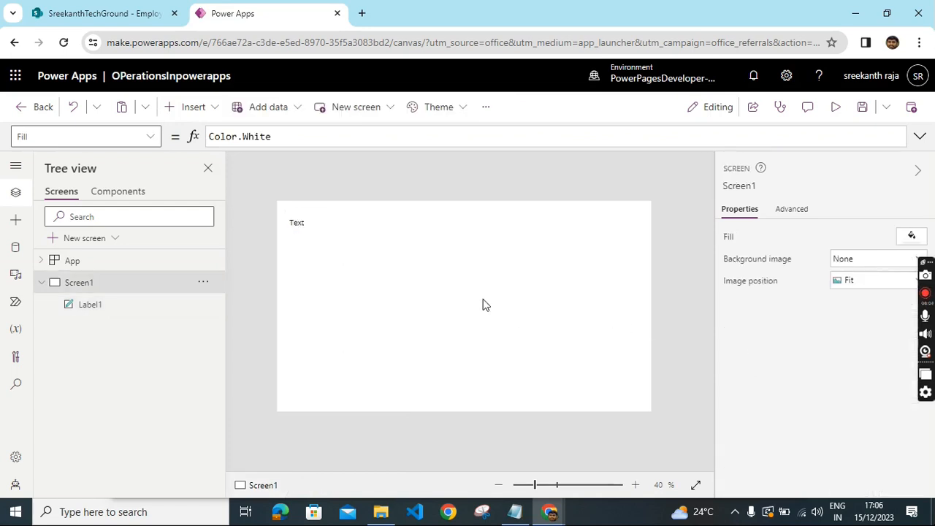
- Copy the label and paste three duplicates, arranging the four labels in a vertical column
{"action": "left_click", "coordinate": [315, 222]}
{"action": "right_click", "coordinate": [315, 223]}
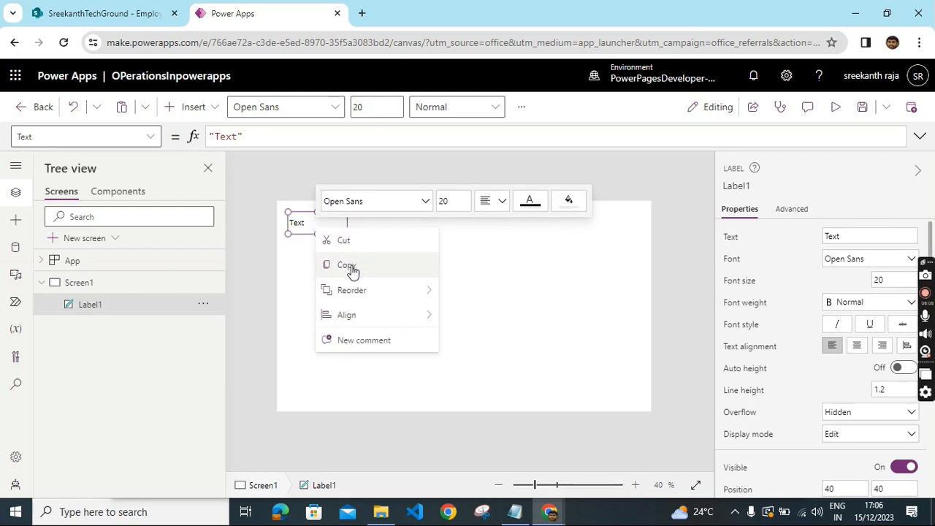
{"action": "left_click", "coordinate": [350, 268]}
{"action": "right_click", "coordinate": [332, 276]}
{"action": "left_click", "coordinate": [368, 292]}
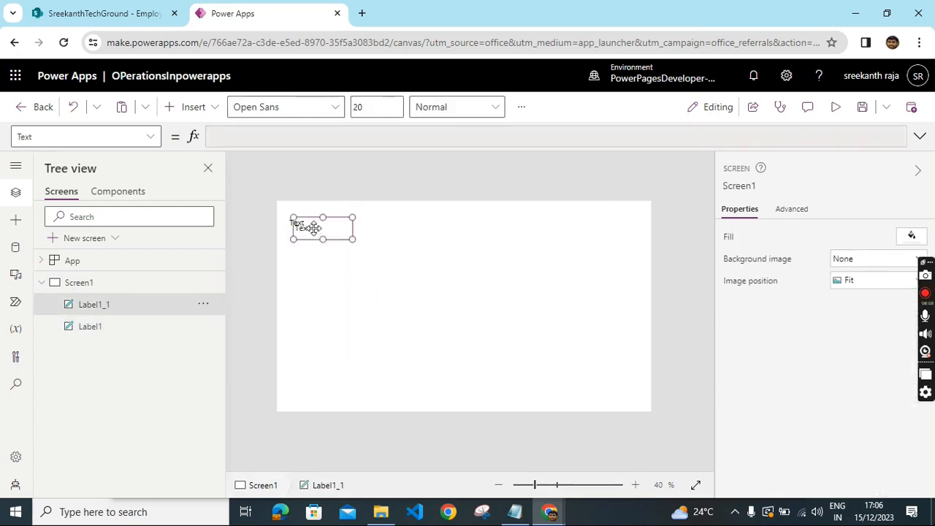
{"action": "left_click_drag", "start_coordinate": [344, 243], "coordinate": [418, 248]}
{"action": "left_click", "coordinate": [301, 231]}
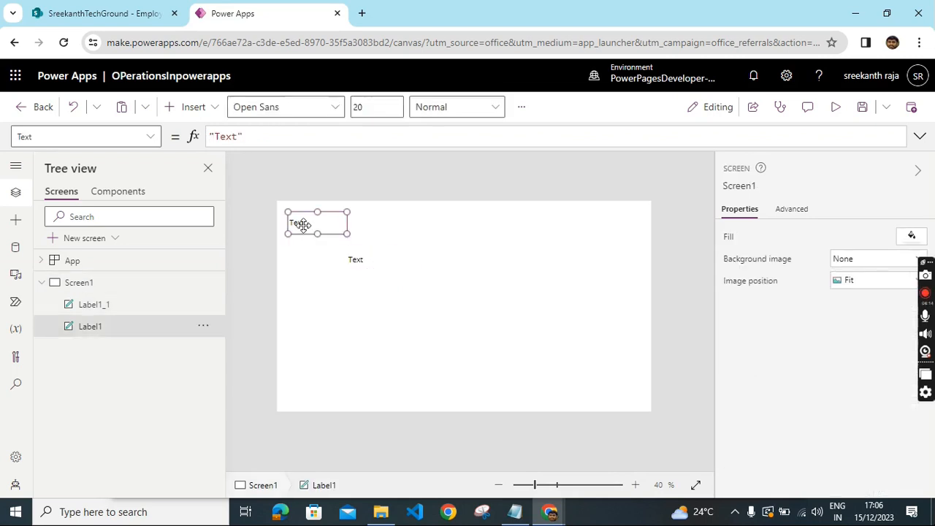
{"action": "left_click_drag", "start_coordinate": [299, 223], "coordinate": [364, 298]}
{"action": "right_click", "coordinate": [292, 244]}
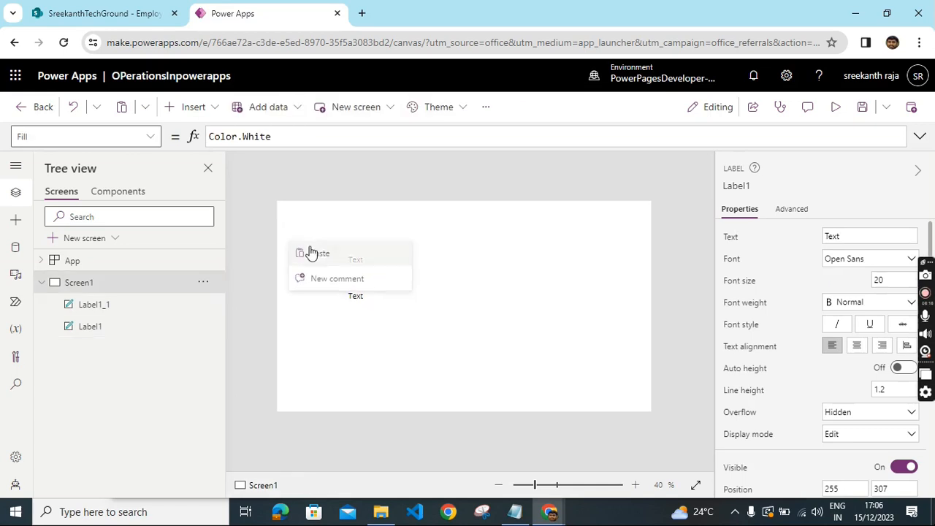
{"action": "left_click", "coordinate": [309, 253]}
{"action": "left_click_drag", "start_coordinate": [304, 221], "coordinate": [365, 325]}
{"action": "right_click", "coordinate": [295, 256]}
{"action": "left_click", "coordinate": [316, 269]}
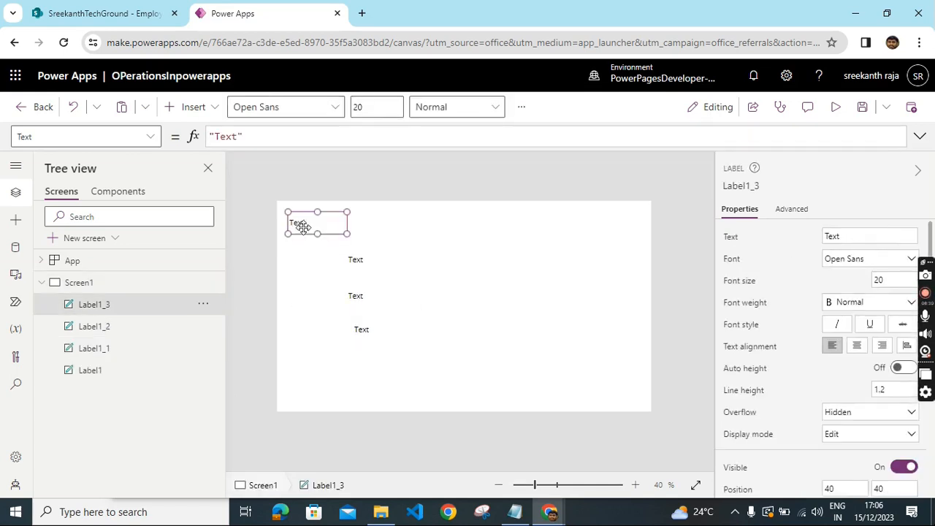
{"action": "left_click_drag", "start_coordinate": [299, 224], "coordinate": [357, 293]}
{"action": "left_click", "coordinate": [357, 324]}
{"action": "left_click_drag", "start_coordinate": [363, 332], "coordinate": [368, 319]}
{"action": "left_click", "coordinate": [367, 356]}
{"action": "left_click_drag", "start_coordinate": [368, 357], "coordinate": [367, 350]}
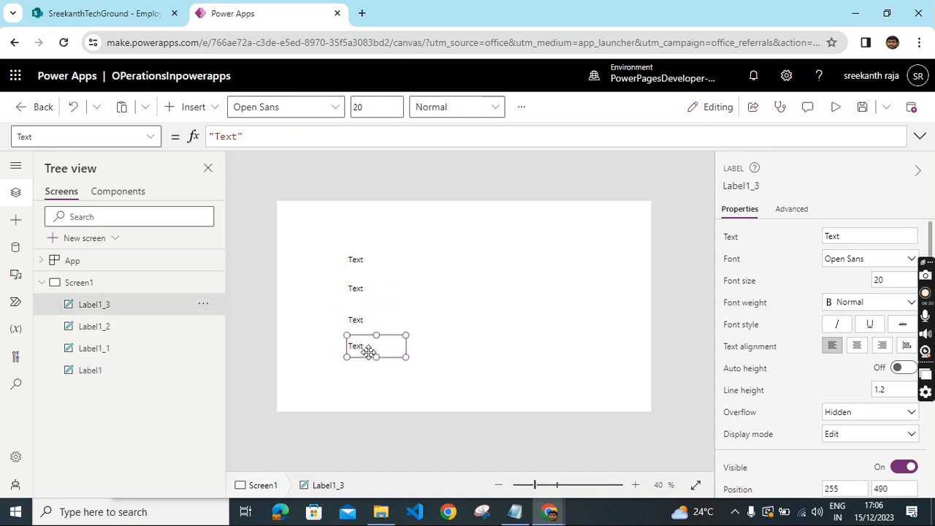
- Paste a fifth label and place it at the bottom of the column
{"action": "right_click", "coordinate": [361, 346]}
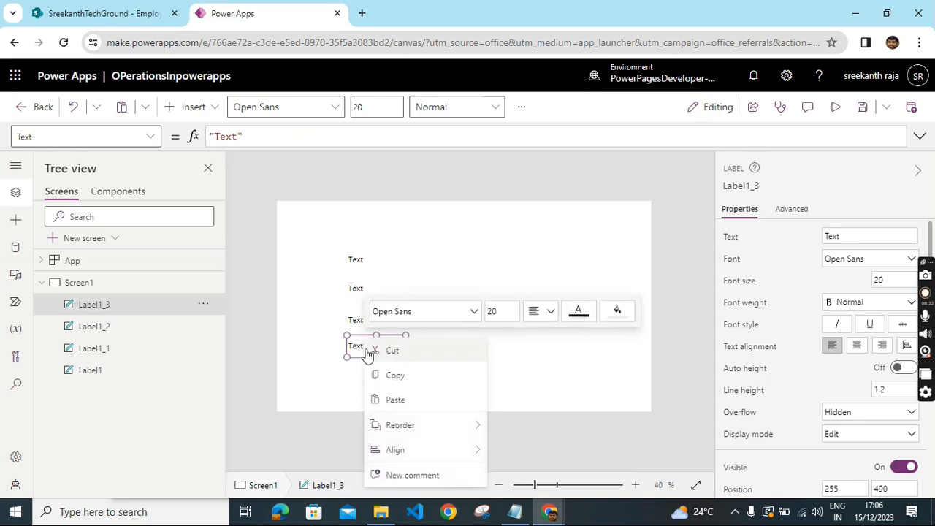
{"action": "left_click", "coordinate": [394, 400]}
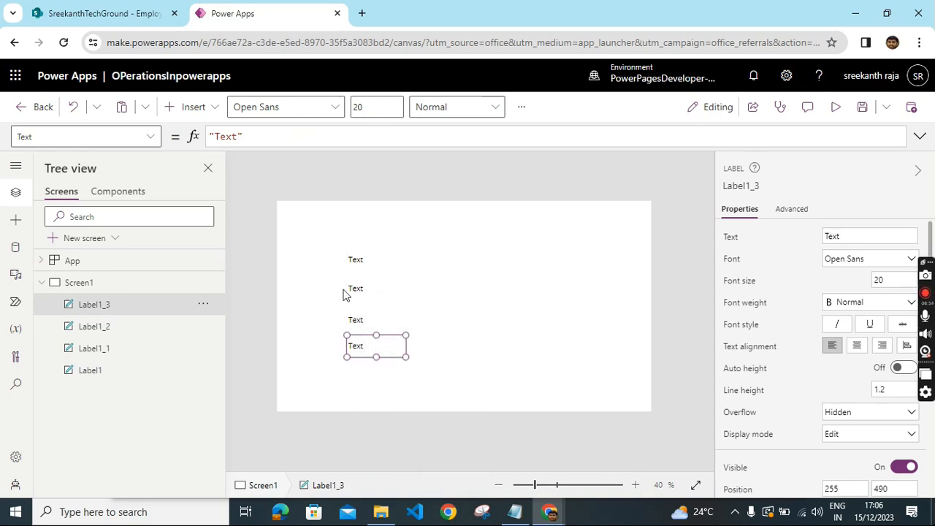
{"action": "left_click_drag", "start_coordinate": [317, 223], "coordinate": [377, 372]}
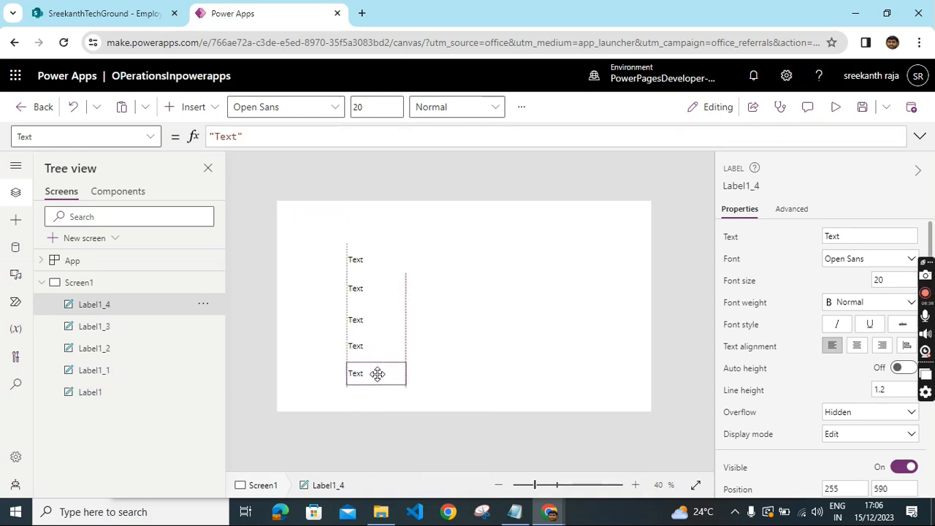
- Realign the five labels in the column with even vertical spacing
{"action": "left_click", "coordinate": [362, 258]}
{"action": "left_click_drag", "start_coordinate": [361, 258], "coordinate": [359, 249]}
{"action": "left_click", "coordinate": [368, 288]}
{"action": "left_click_drag", "start_coordinate": [369, 287], "coordinate": [369, 278]}
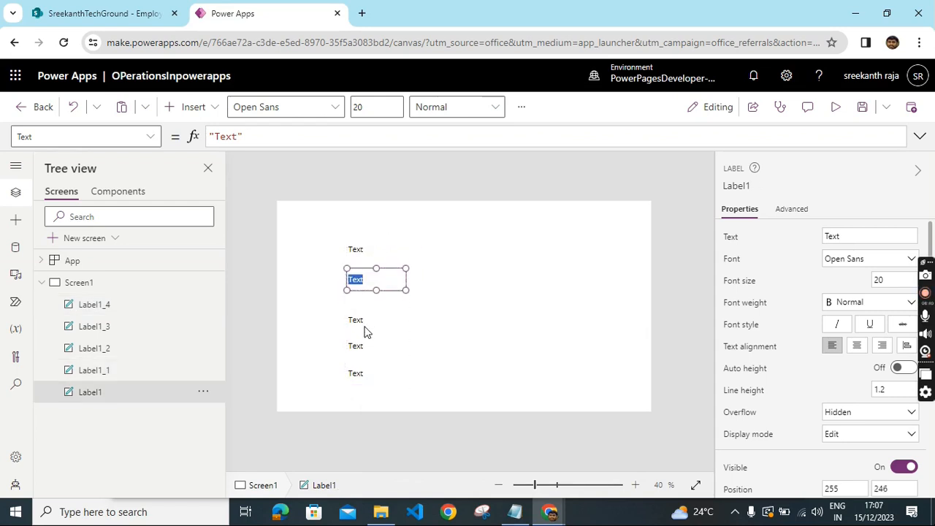
{"action": "left_click", "coordinate": [372, 323]}
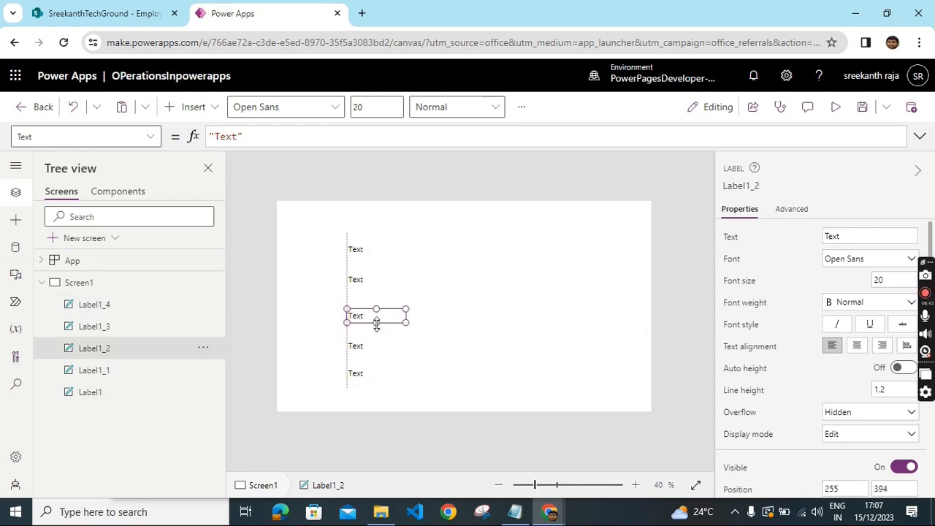
{"action": "left_click_drag", "start_coordinate": [376, 331], "coordinate": [378, 310]}
{"action": "left_click_drag", "start_coordinate": [369, 350], "coordinate": [375, 339]}
{"action": "left_click", "coordinate": [371, 375]}
{"action": "left_click_drag", "start_coordinate": [371, 375], "coordinate": [375, 366]}
{"action": "left_click", "coordinate": [464, 293]}
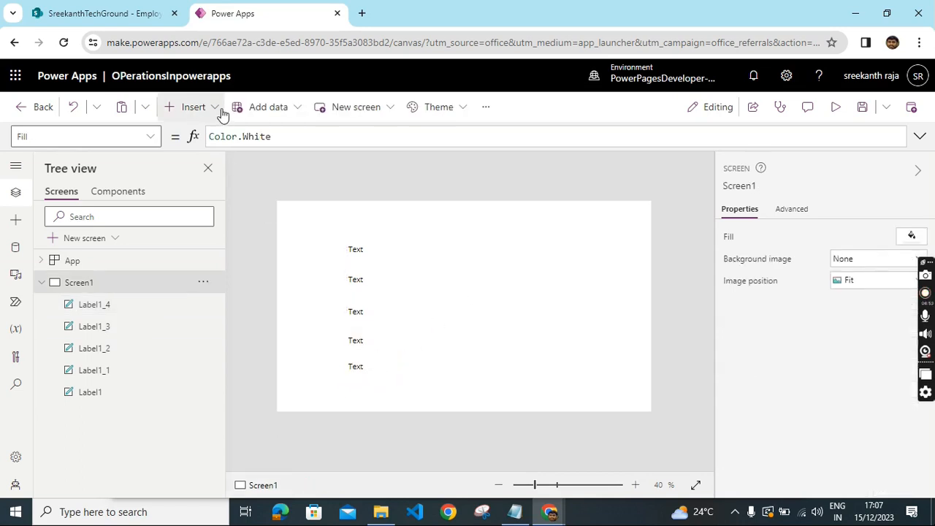
- Insert a text input control onto the screen
{"action": "left_click", "coordinate": [216, 109]}
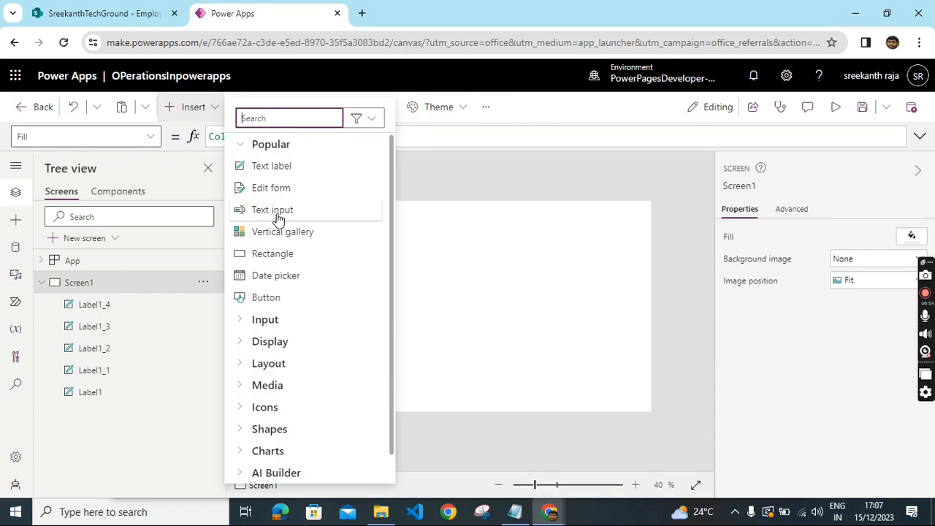
{"action": "left_click", "coordinate": [276, 211]}
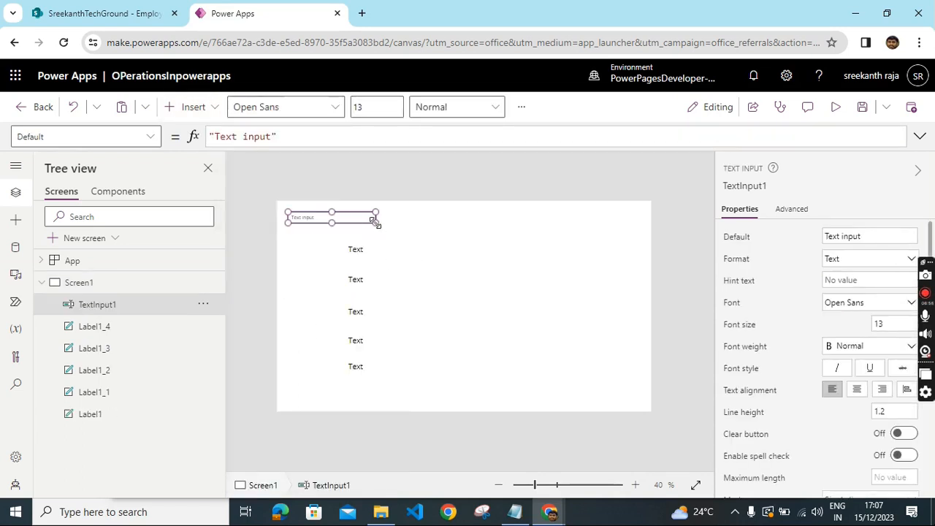
- Place the text input beside the first label, then copy it and position a duplicate beside the second label
{"action": "left_click_drag", "start_coordinate": [375, 222], "coordinate": [488, 254]}
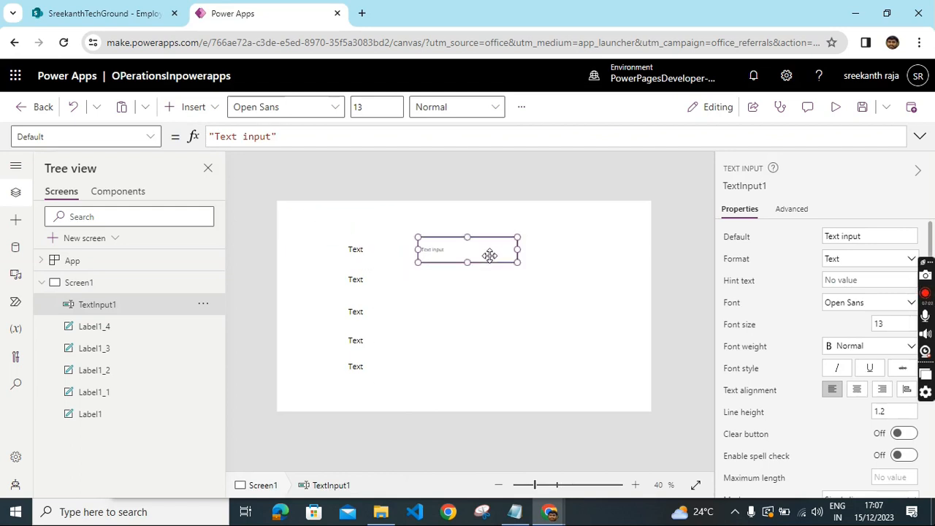
{"action": "right_click", "coordinate": [488, 254]}
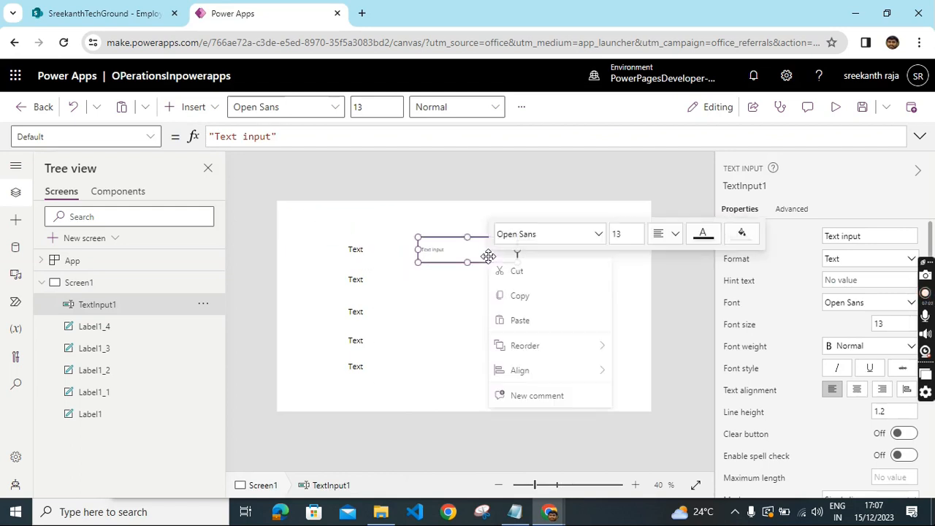
{"action": "left_click", "coordinate": [509, 306]}
{"action": "right_click", "coordinate": [483, 290]}
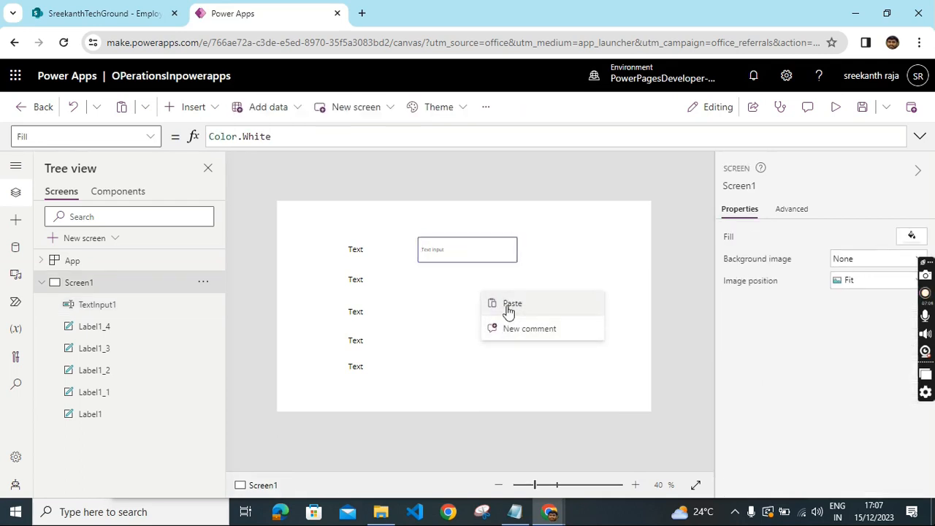
{"action": "left_click", "coordinate": [497, 305]}
{"action": "left_click_drag", "start_coordinate": [443, 248], "coordinate": [451, 289]}
- Paste two more text input copies and line them up beside the third and fourth labels
{"action": "right_click", "coordinate": [570, 285]}
{"action": "left_click", "coordinate": [585, 287]}
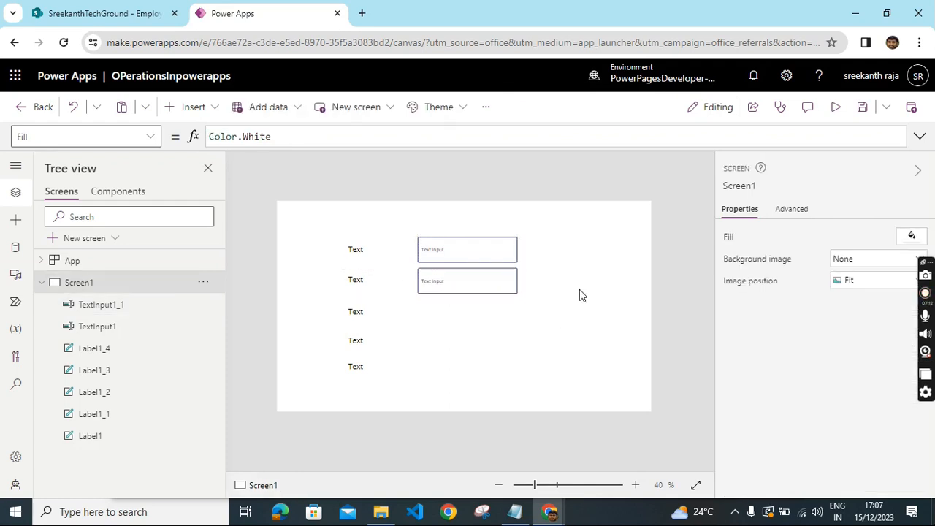
{"action": "left_click_drag", "start_coordinate": [486, 253], "coordinate": [483, 356]}
{"action": "right_click", "coordinate": [593, 277]}
{"action": "left_click", "coordinate": [573, 284]}
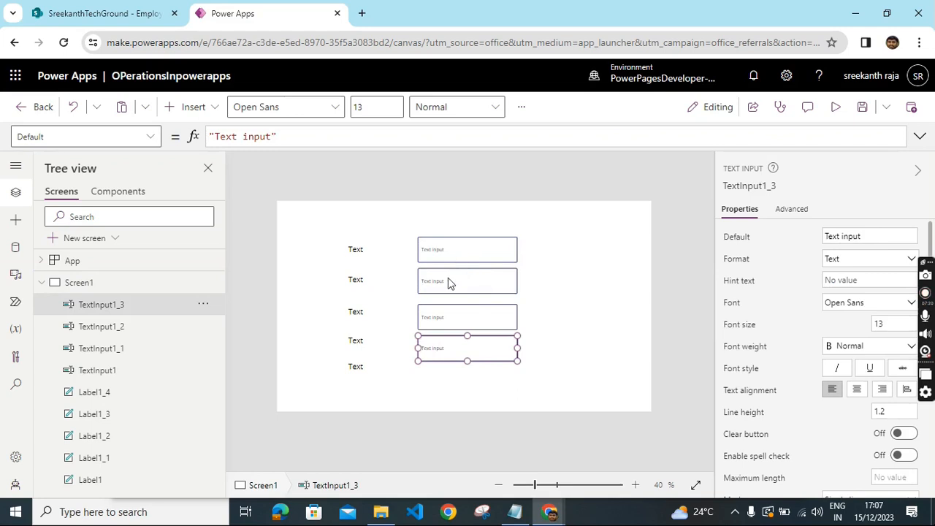
{"action": "left_click", "coordinate": [447, 282]}
{"action": "left_click", "coordinate": [451, 316]}
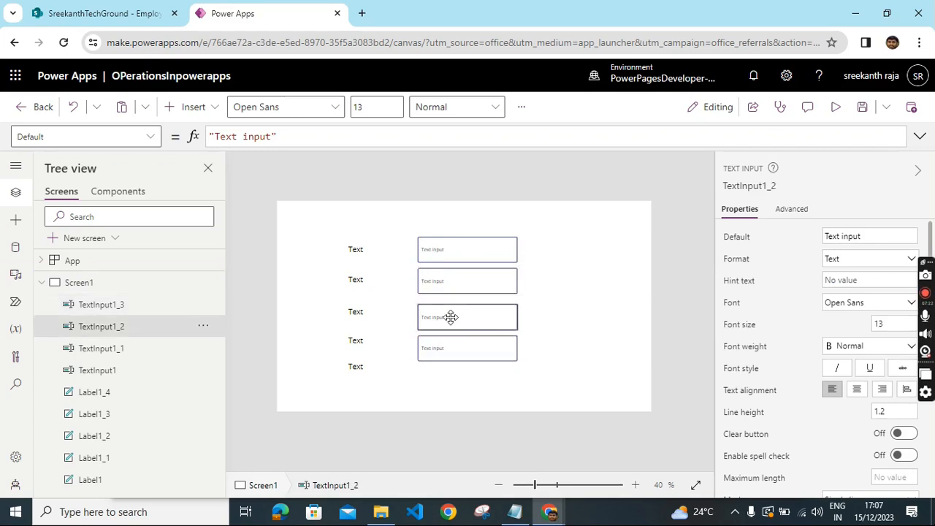
{"action": "left_click_drag", "start_coordinate": [449, 316], "coordinate": [447, 342]}
{"action": "left_click", "coordinate": [443, 339]}
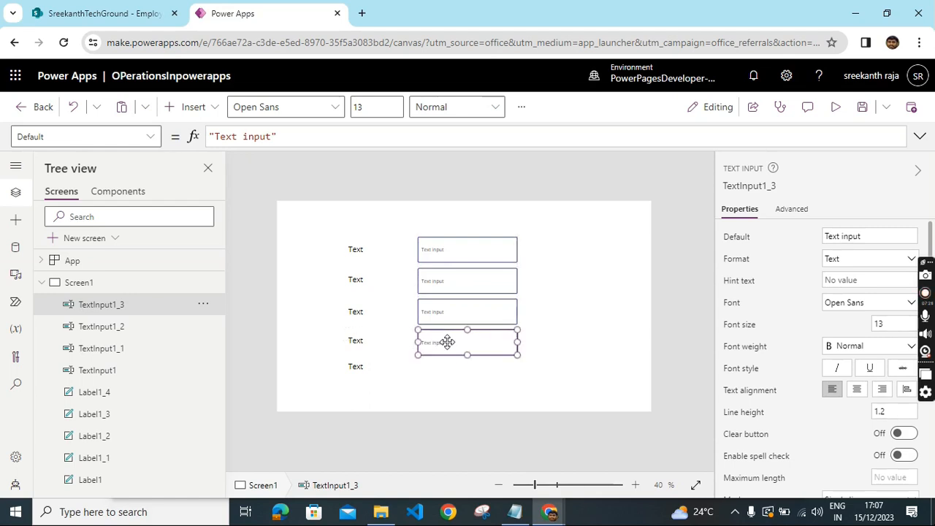
- Paste a fifth text input and place it beside the bottom label
{"action": "right_click", "coordinate": [585, 242]}
{"action": "left_click", "coordinate": [604, 254]}
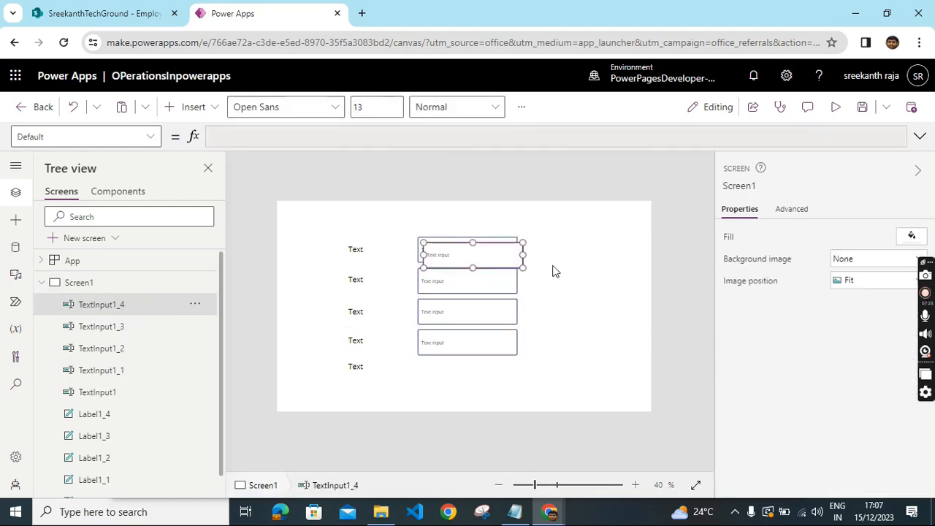
{"action": "left_click_drag", "start_coordinate": [489, 265], "coordinate": [484, 386]}
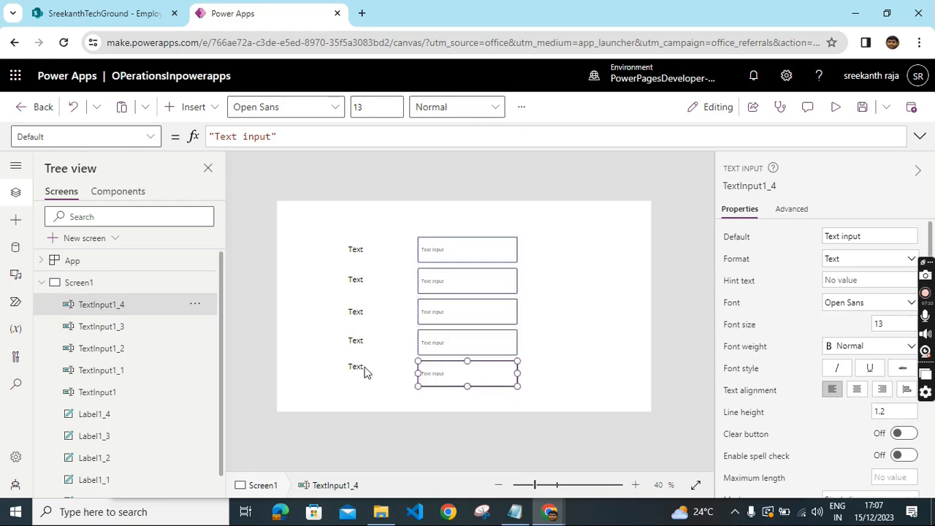
- Nudge the fourth and fifth labels so they line up with their text inputs
{"action": "left_click_drag", "start_coordinate": [365, 373], "coordinate": [365, 374]}
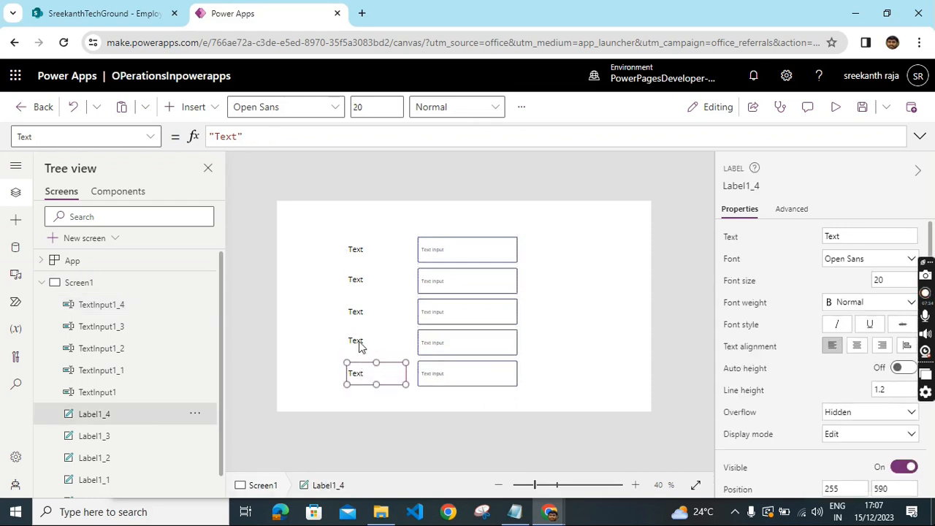
{"action": "left_click_drag", "start_coordinate": [359, 340], "coordinate": [355, 343]}
{"action": "left_click", "coordinate": [360, 313]}
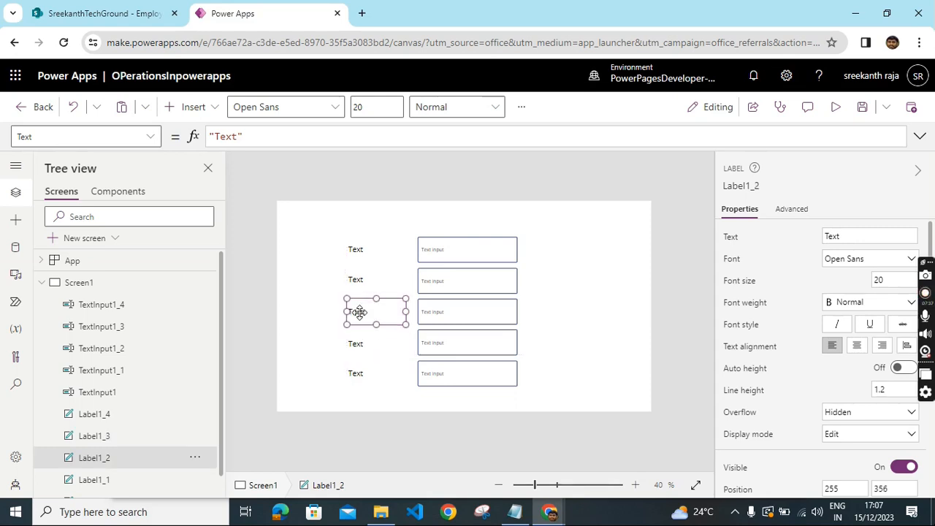
- Rename the first two labels' text to Name and EMPID
{"action": "left_click", "coordinate": [363, 255]}
{"action": "left_click", "coordinate": [846, 234]}
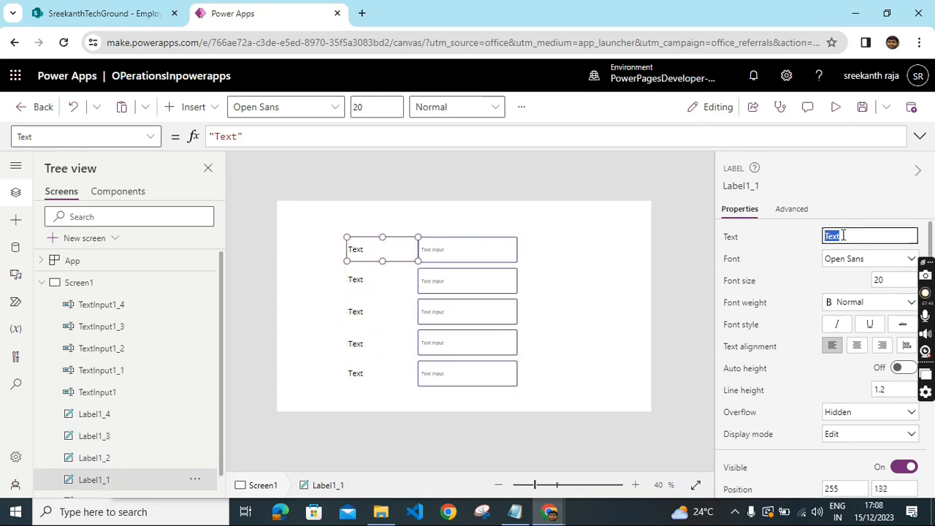
{"action": "type", "text": "na"}
{"action": "type", "text": "Name"}
{"action": "left_click", "coordinate": [371, 277]}
{"action": "left_click", "coordinate": [864, 238]}
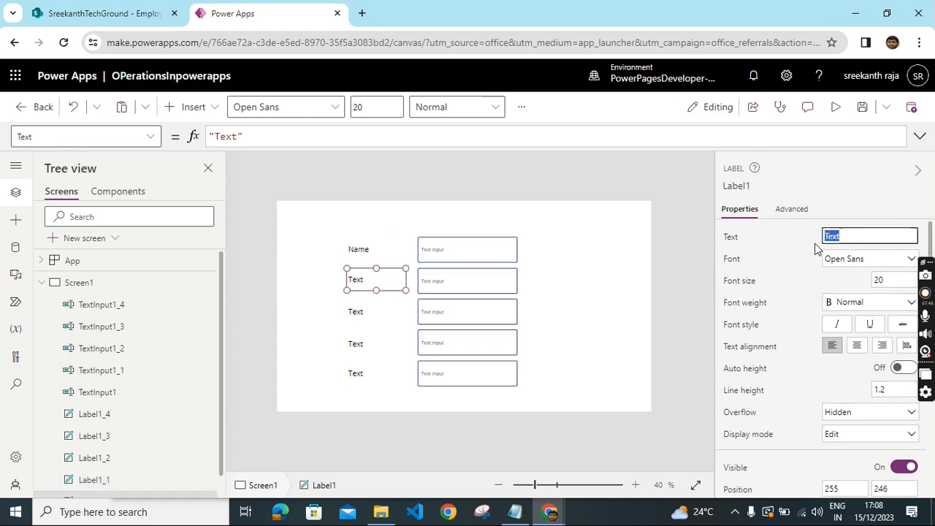
{"action": "type", "text": "EMPID"}
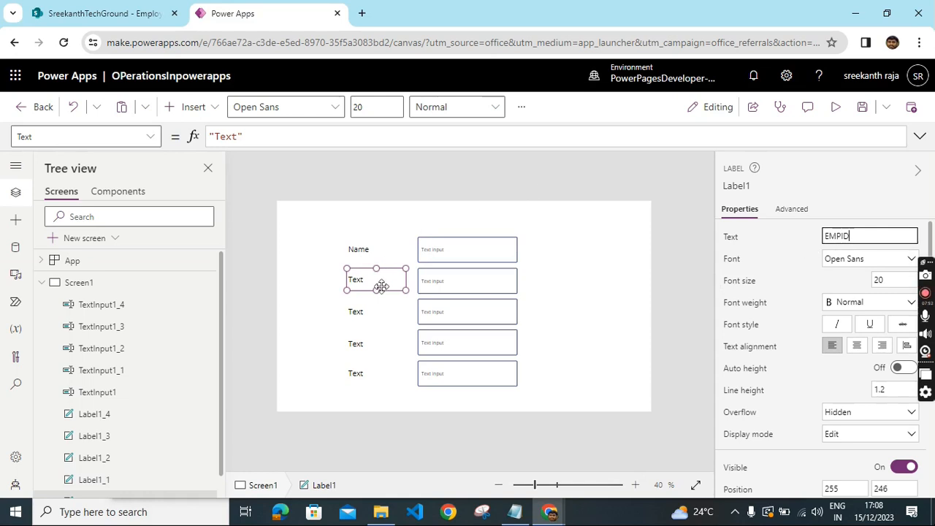
- Set the third and fourth labels' text to Email and Contact
{"action": "left_click", "coordinate": [356, 314]}
{"action": "left_click", "coordinate": [851, 239]}
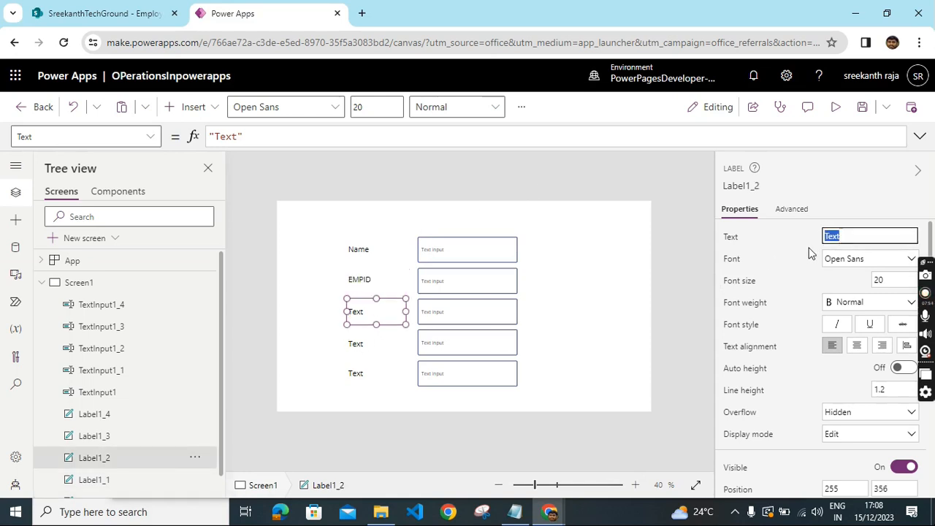
{"action": "type", "text": "Email"}
{"action": "left_click", "coordinate": [348, 346]}
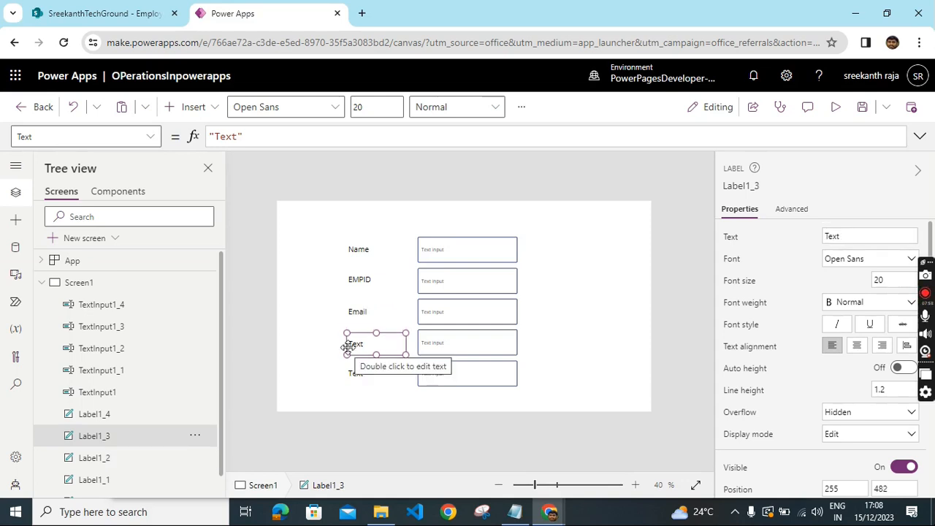
{"action": "left_click", "coordinate": [859, 238]}
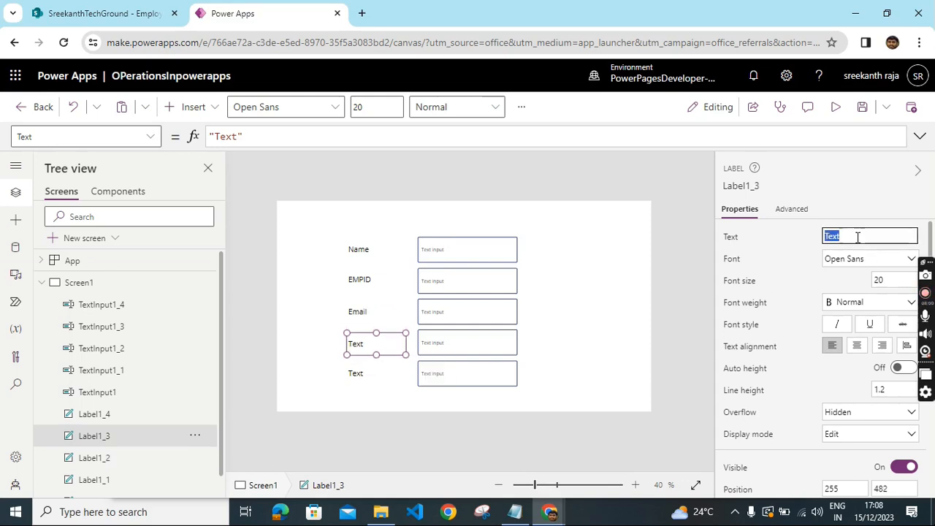
{"action": "key", "text": "BackSpace"}
{"action": "type", "text": "Contact"}
- Set the bottom label's text to salary
{"action": "left_click", "coordinate": [393, 383]}
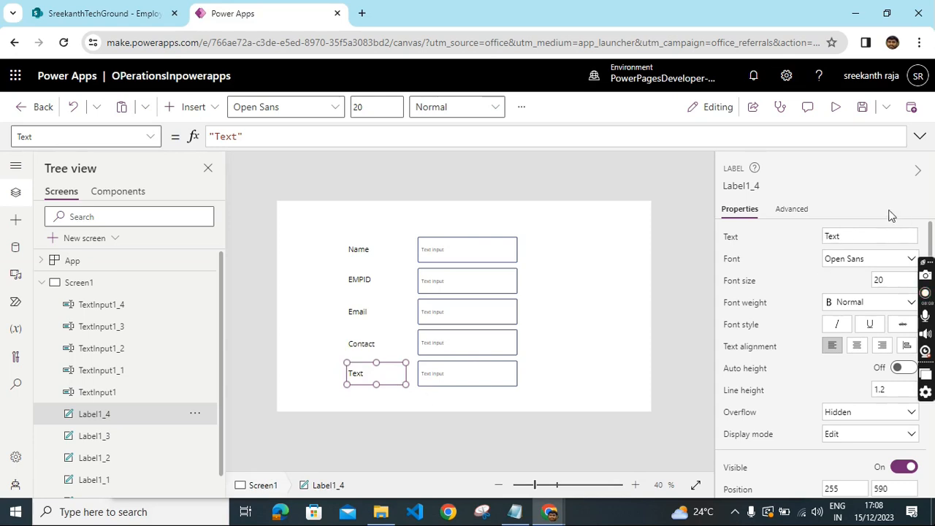
{"action": "left_click", "coordinate": [849, 236]}
{"action": "type", "text": "salar"}
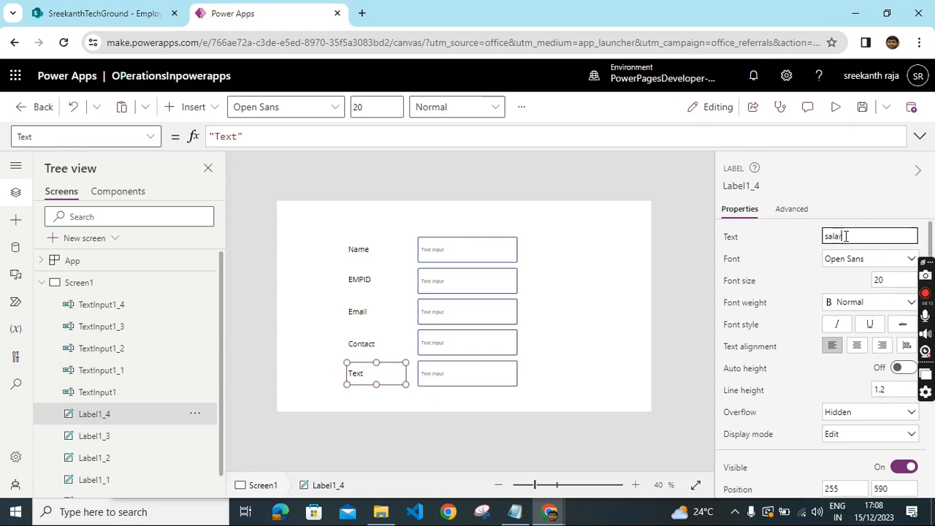
{"action": "type", "text": "y"}
{"action": "left_click", "coordinate": [592, 303]}
- Select all five text inputs together and clear their Default text
{"action": "left_click", "coordinate": [449, 252]}
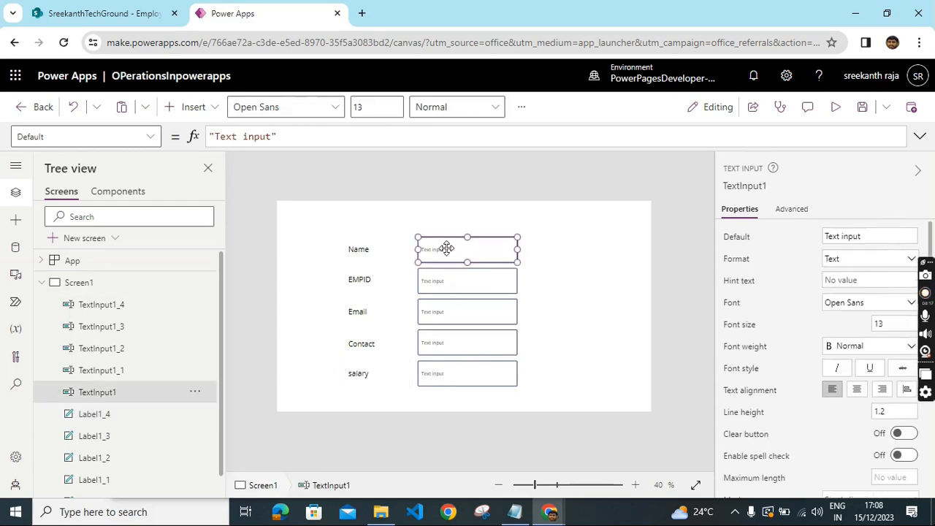
{"action": "left_click", "coordinate": [460, 285], "text": "shift"}
{"action": "left_click", "coordinate": [450, 313], "text": "shift"}
{"action": "left_click", "coordinate": [453, 343], "text": "shift"}
{"action": "left_click", "coordinate": [455, 371], "text": "shift"}
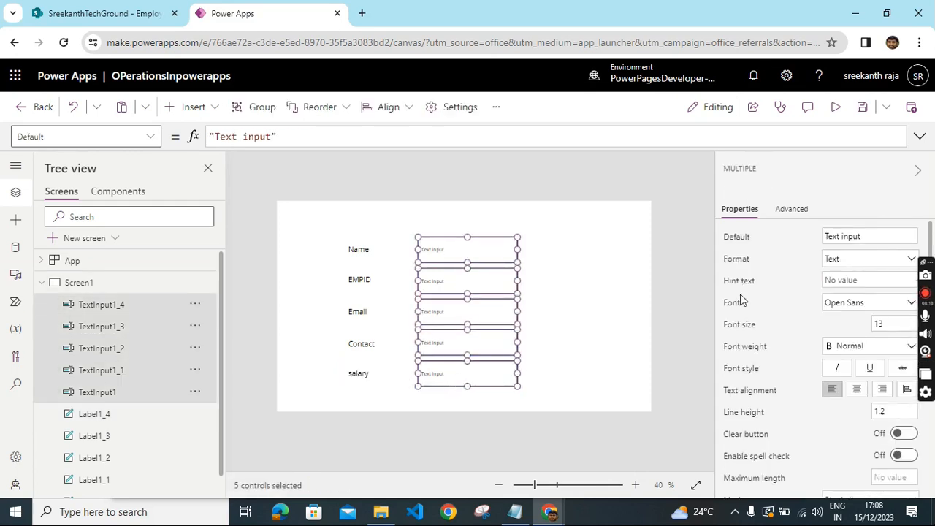
{"action": "left_click_drag", "start_coordinate": [869, 236], "coordinate": [816, 244]}
{"action": "key", "text": "BackSpace"}
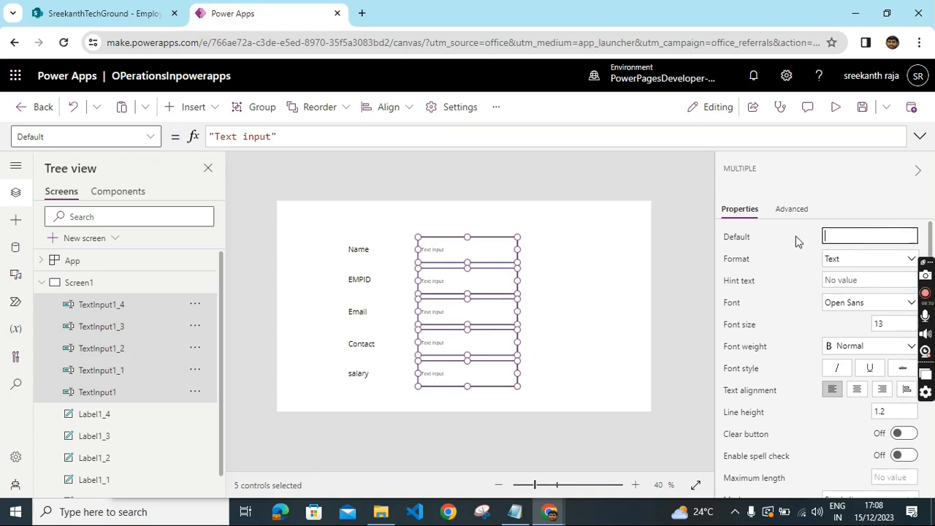
{"action": "left_click", "coordinate": [572, 241]}
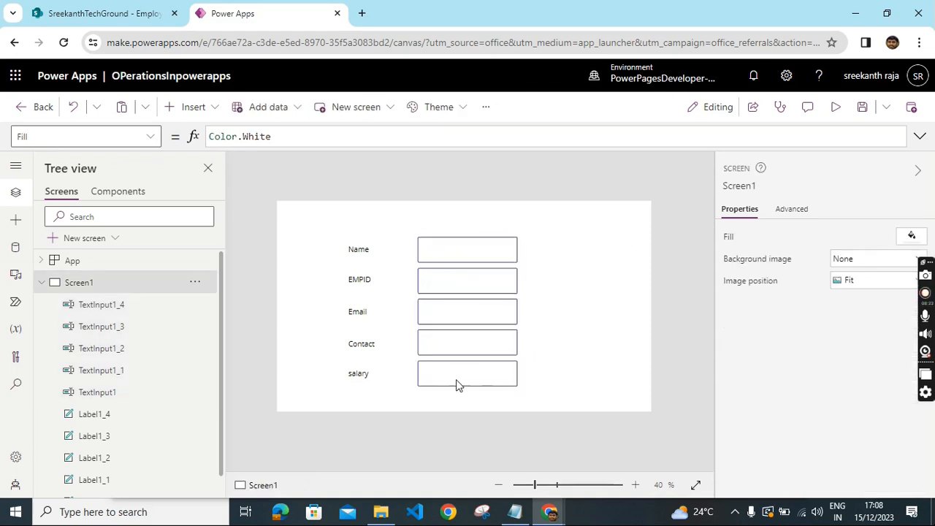
- Insert a button and place it below the label column
{"action": "left_click", "coordinate": [208, 111]}
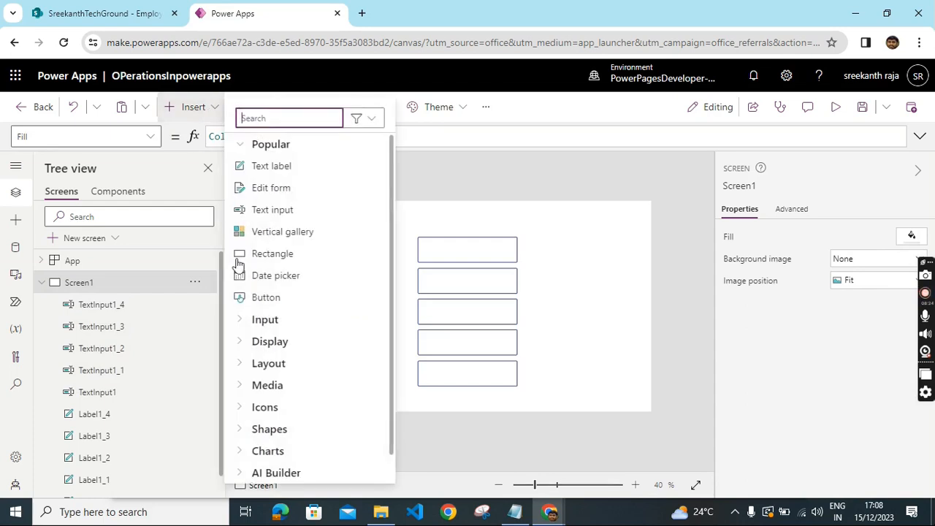
{"action": "left_click", "coordinate": [257, 310]}
{"action": "left_click_drag", "start_coordinate": [311, 218], "coordinate": [397, 401]}
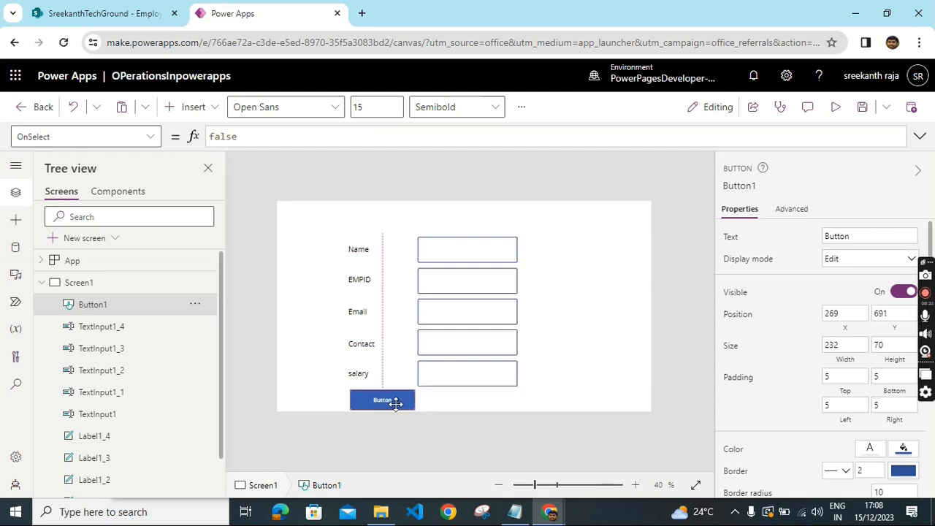
- Insert a second button and place it beside the first, below the text inputs
{"action": "left_click", "coordinate": [211, 109]}
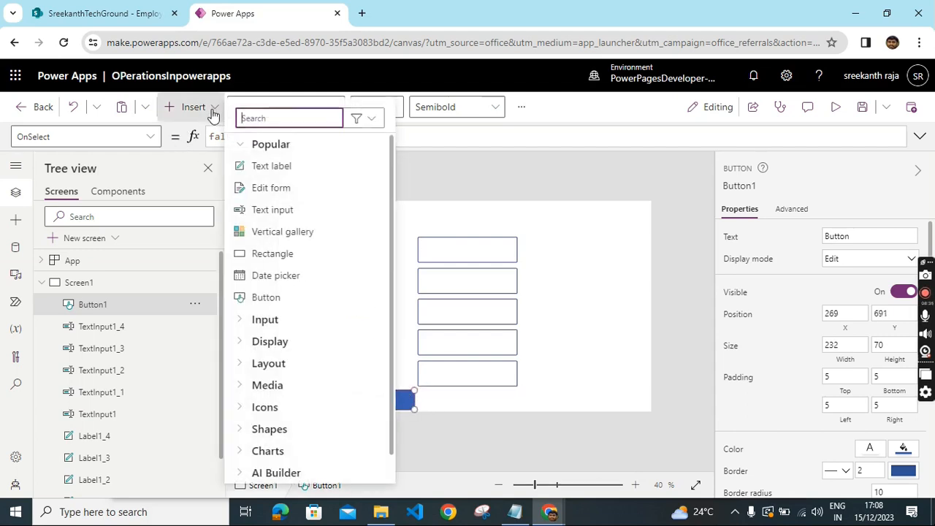
{"action": "left_click", "coordinate": [266, 298]}
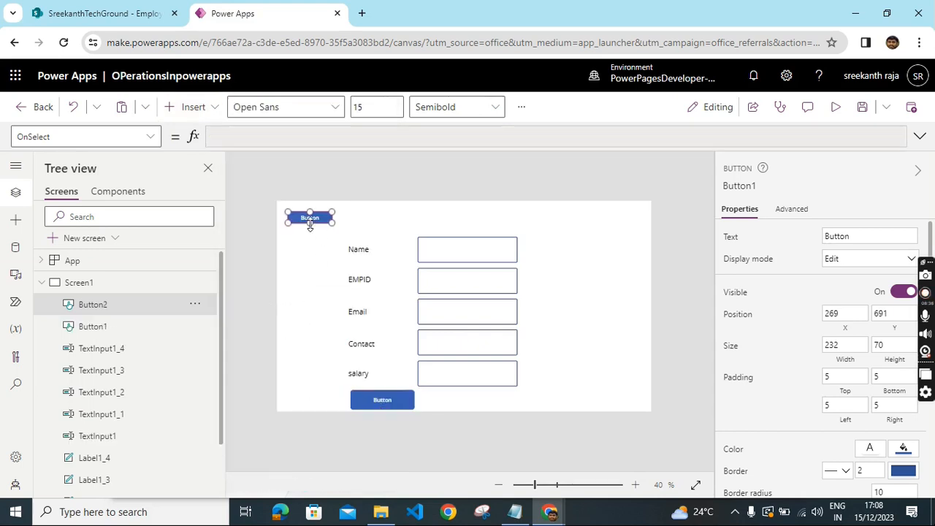
{"action": "left_click_drag", "start_coordinate": [306, 218], "coordinate": [509, 390]}
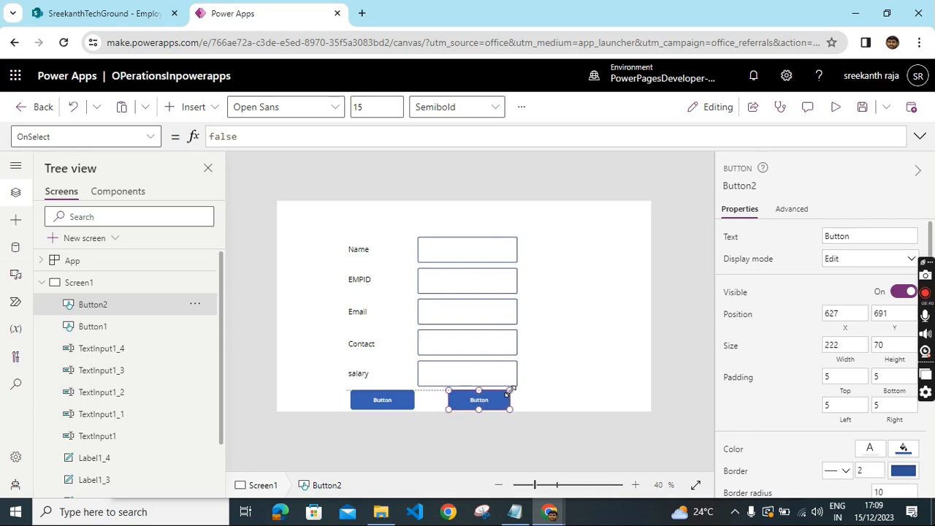
- Set the first button's text to submit
{"action": "left_click", "coordinate": [383, 401]}
{"action": "left_click", "coordinate": [480, 401]}
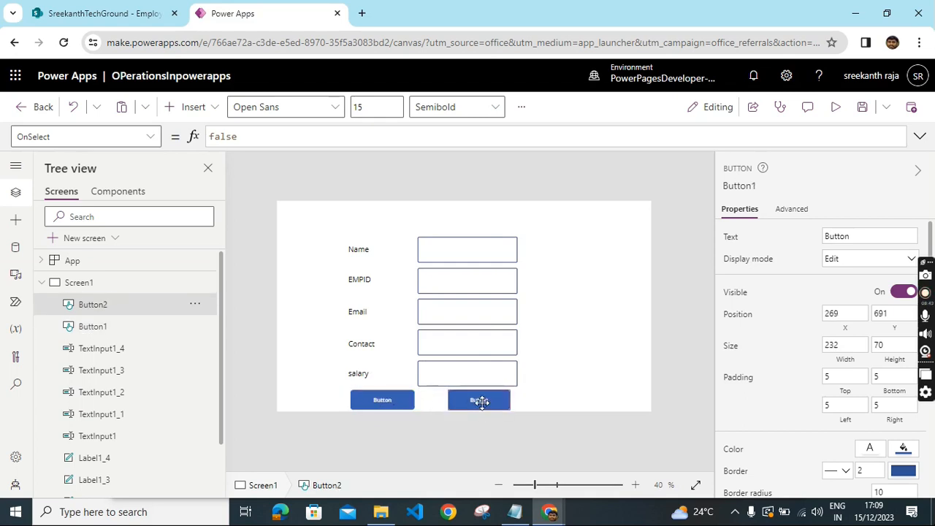
{"action": "left_click", "coordinate": [408, 406]}
{"action": "double_click", "coordinate": [833, 236]}
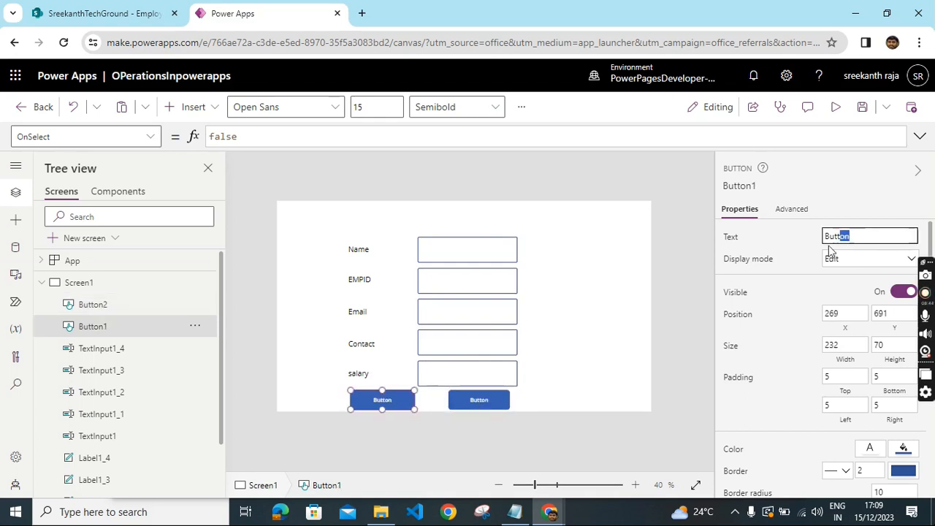
{"action": "type", "text": "submit"}
- Set the second button's text to Cancel
{"action": "left_click", "coordinate": [477, 402]}
{"action": "double_click", "coordinate": [853, 236]}
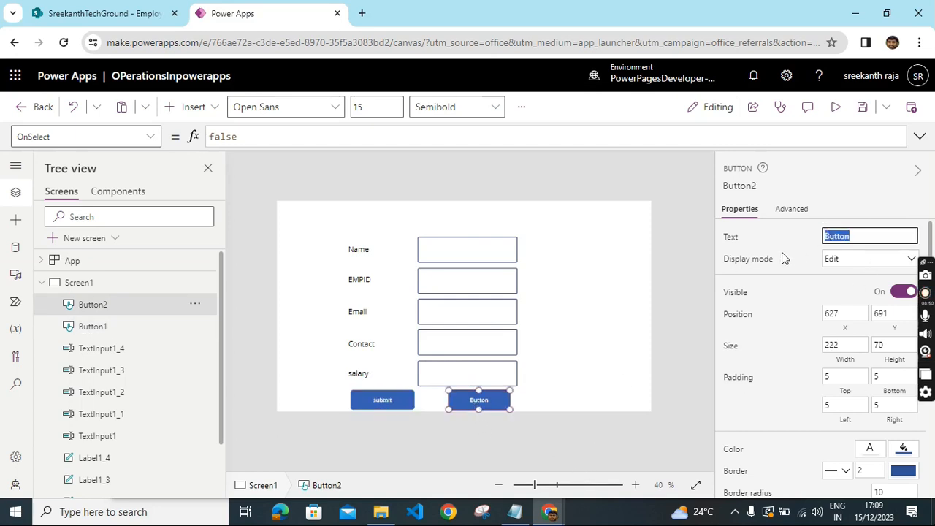
{"action": "type", "text": "Cancel"}
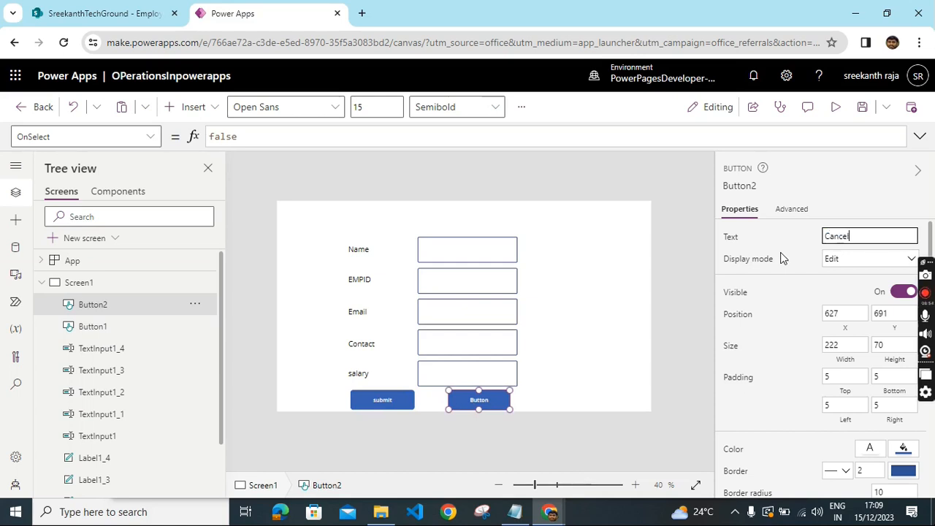
{"action": "left_click", "coordinate": [596, 328]}
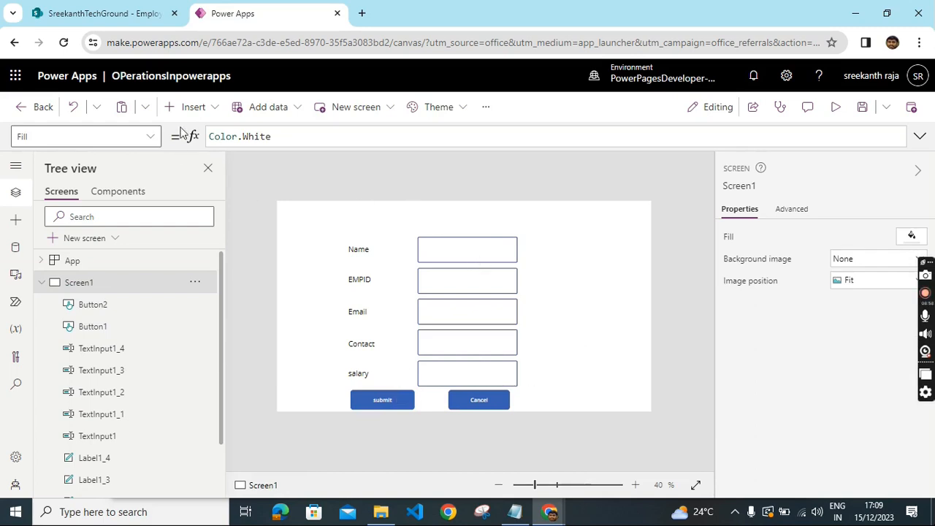
- Insert a text label and stretch it across the top of the screen
{"action": "left_click", "coordinate": [217, 115]}
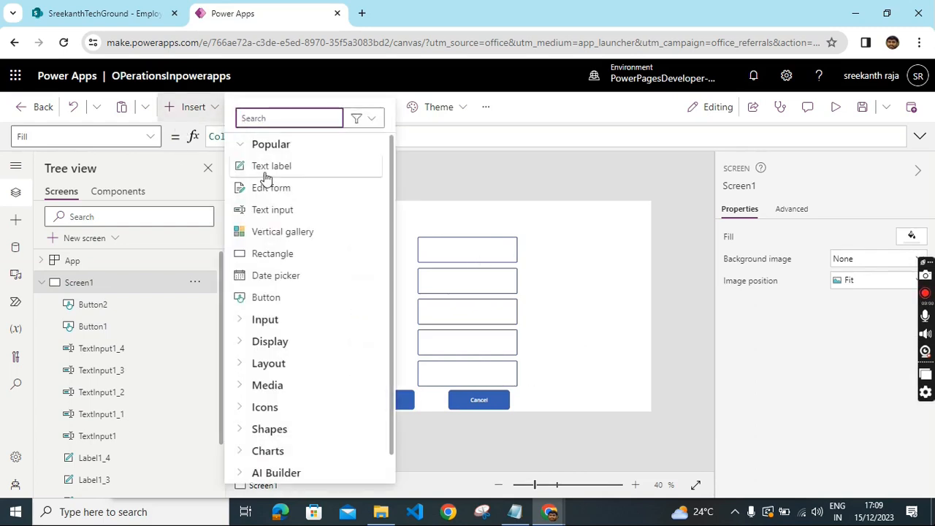
{"action": "left_click", "coordinate": [263, 171]}
{"action": "left_click_drag", "start_coordinate": [328, 212], "coordinate": [643, 199]}
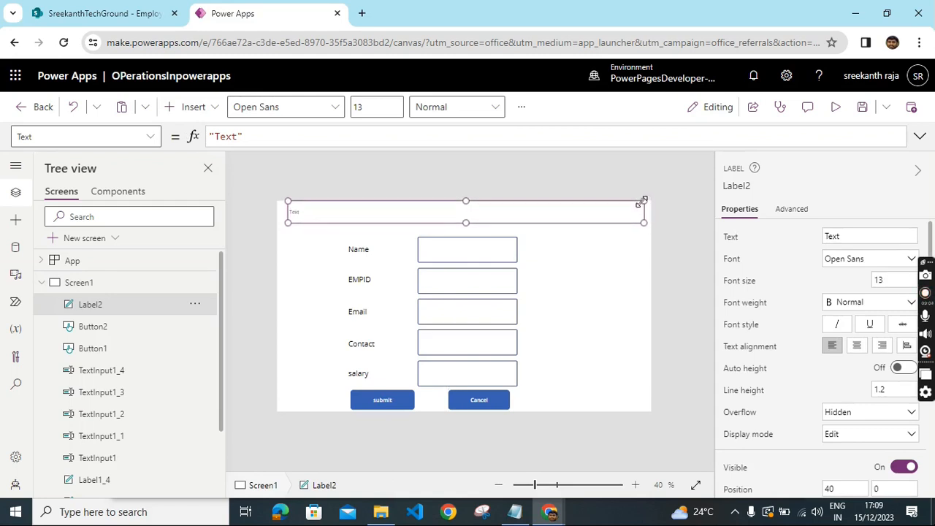
- Adjust the title label's position and width, and set its text to Curd operations in power apps
{"action": "left_click_drag", "start_coordinate": [429, 217], "coordinate": [426, 222]}
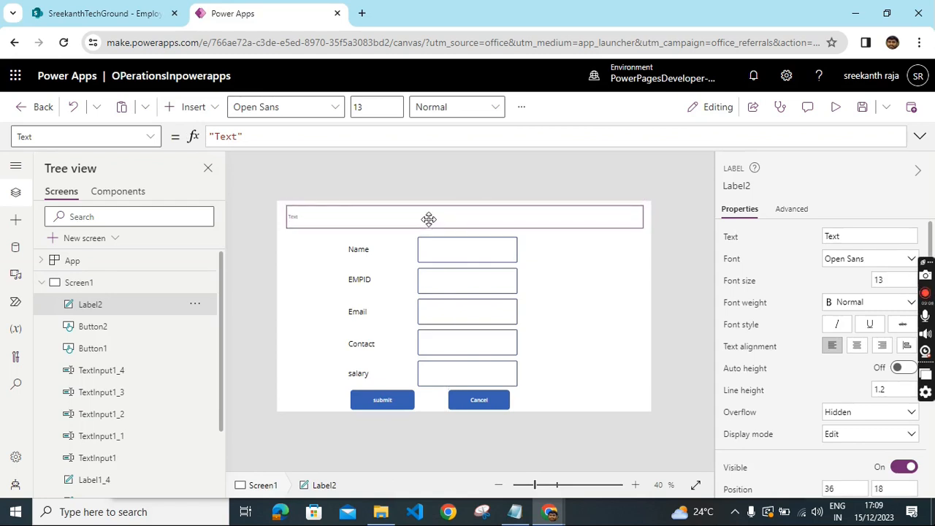
{"action": "left_click_drag", "start_coordinate": [642, 204], "coordinate": [626, 203]}
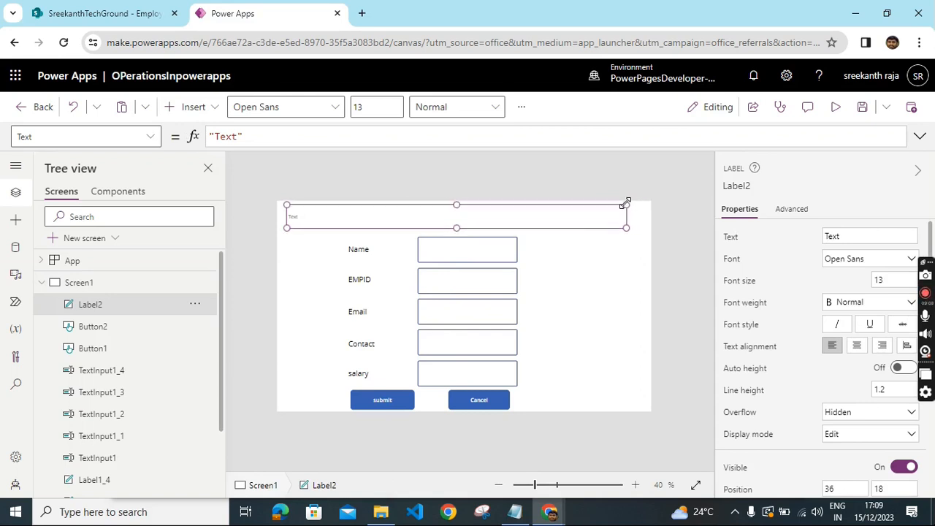
{"action": "double_click", "coordinate": [849, 236]}
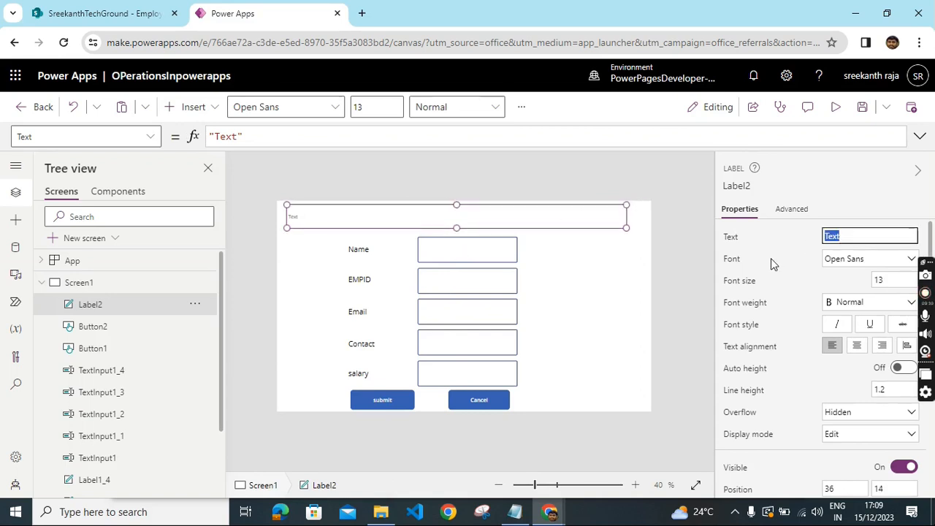
{"action": "type", "text": "Curd operat"}
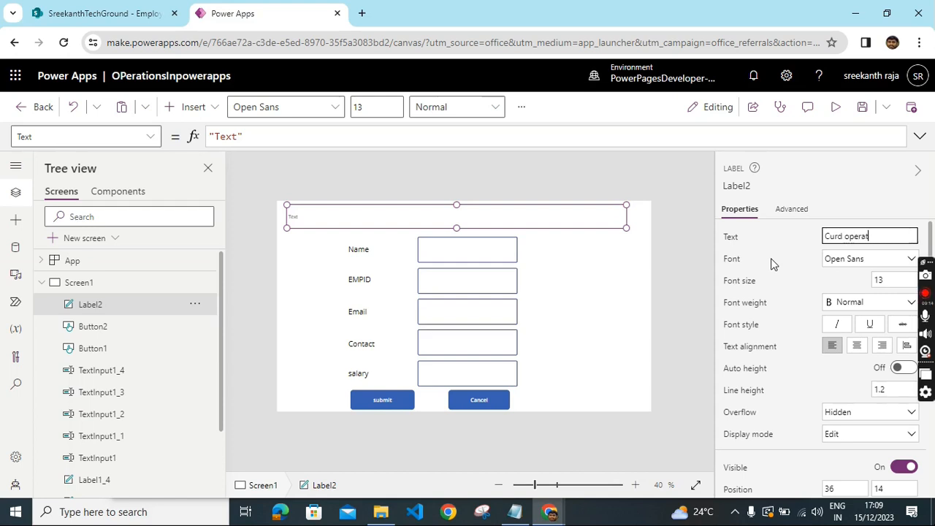
{"action": "type", "text": "ions in power"}
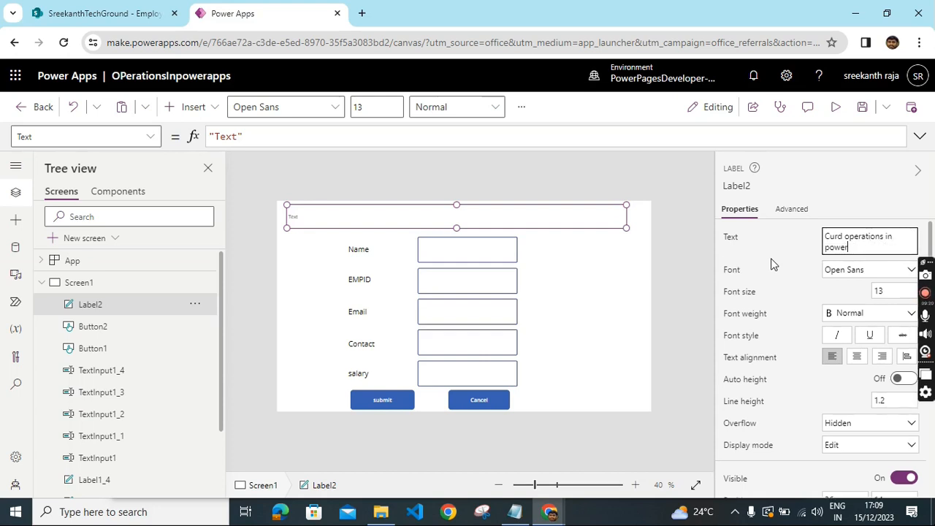
{"action": "type", "text": " apps"}
- Format the title label with font size 30, bold weight and centred text alignment
{"action": "left_click", "coordinate": [894, 292]}
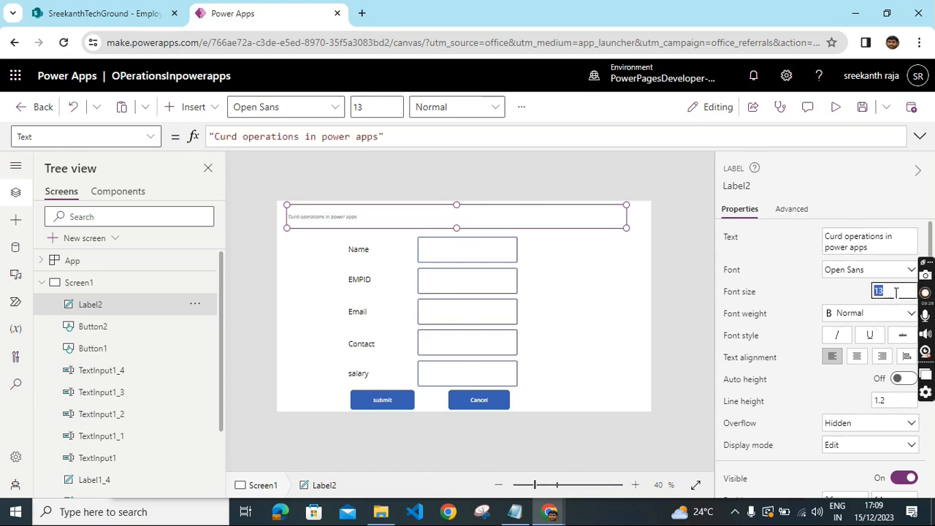
{"action": "type", "text": "30"}
{"action": "left_click", "coordinate": [893, 324]}
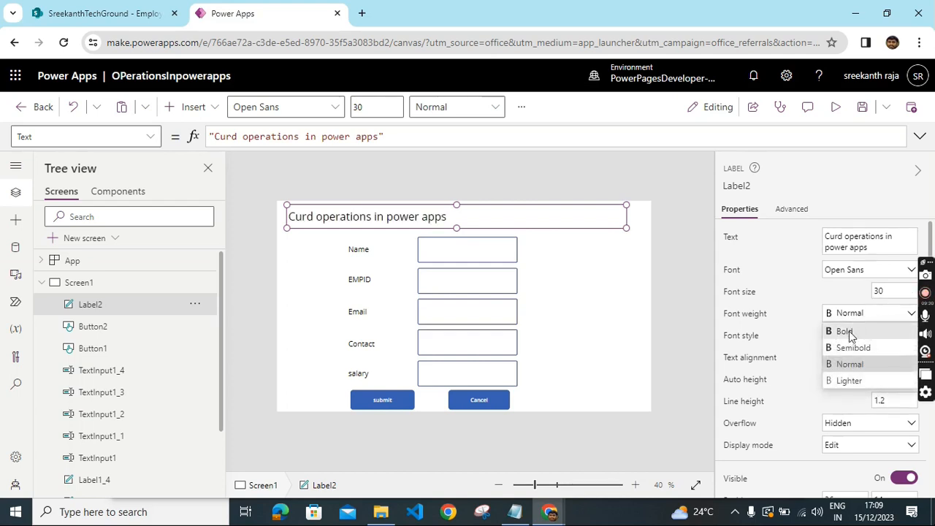
{"action": "left_click", "coordinate": [850, 331]}
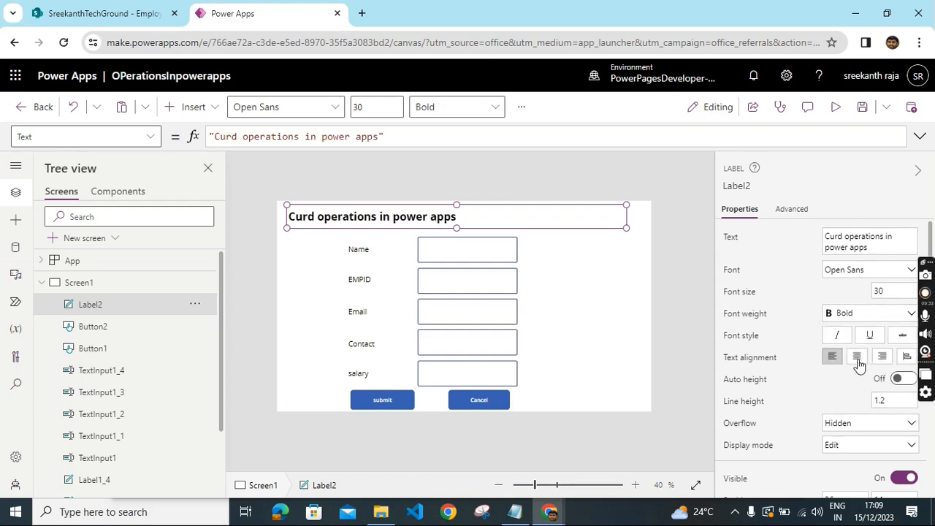
{"action": "left_click", "coordinate": [857, 358]}
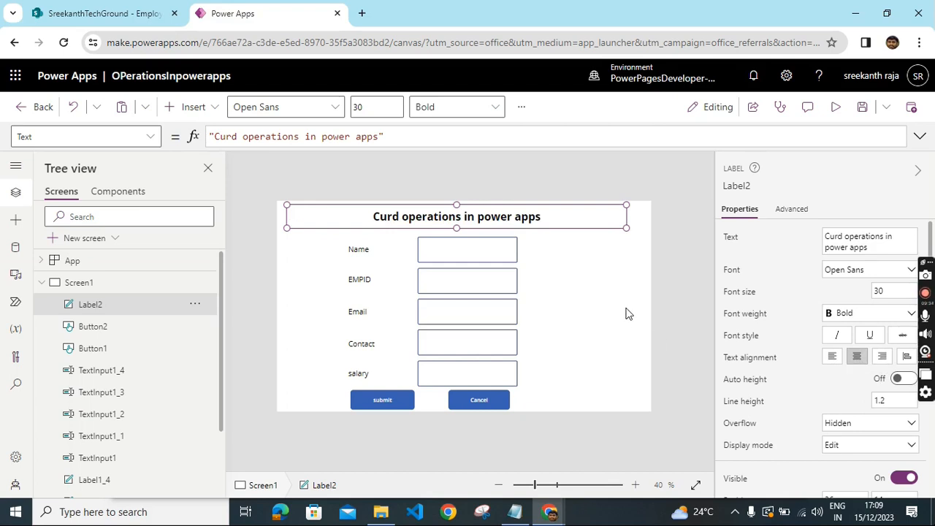
- Set the screen's fill colour to light green RGBA(187, 221, 140, 1)
{"action": "left_click", "coordinate": [661, 419]}
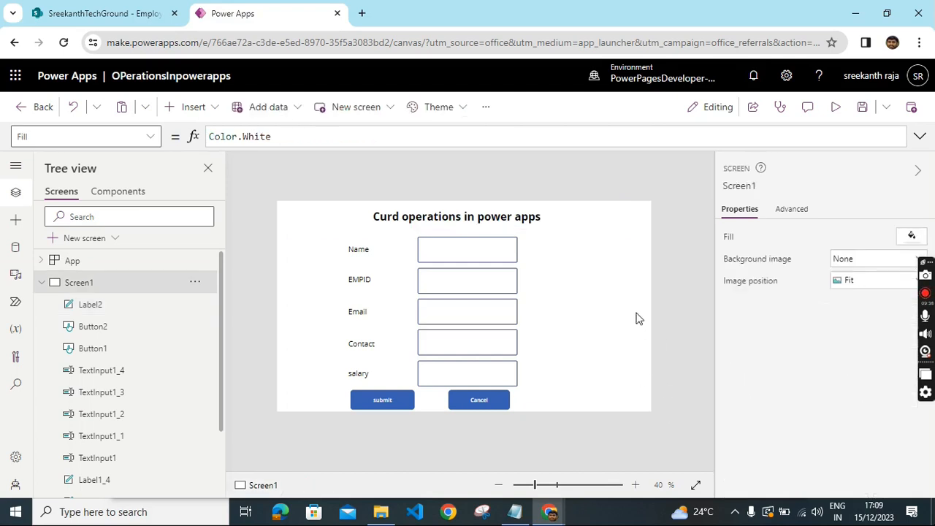
{"action": "left_click", "coordinate": [911, 237]}
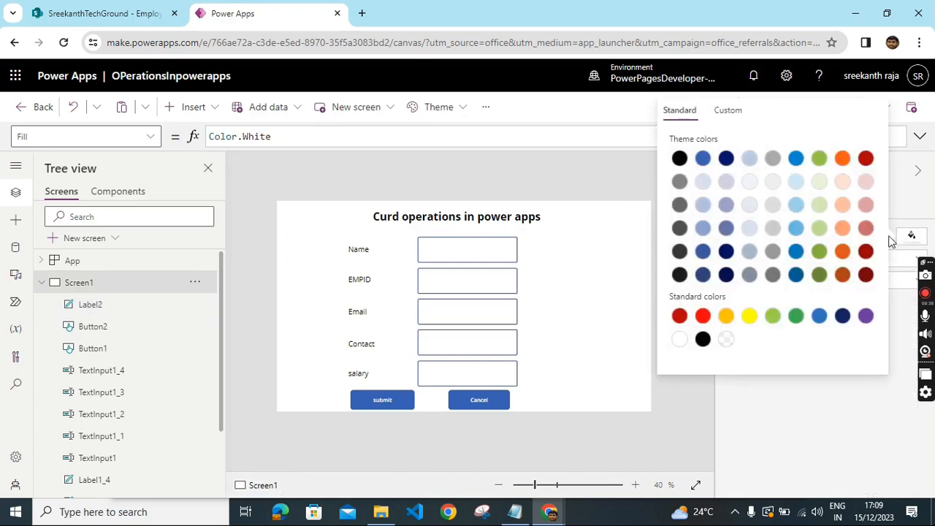
{"action": "left_click", "coordinate": [823, 232]}
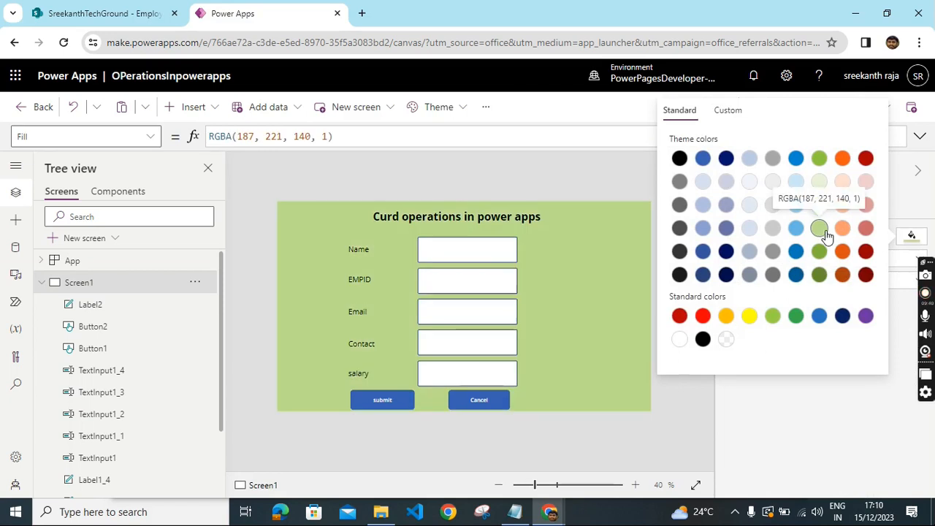
{"action": "left_click", "coordinate": [616, 447]}
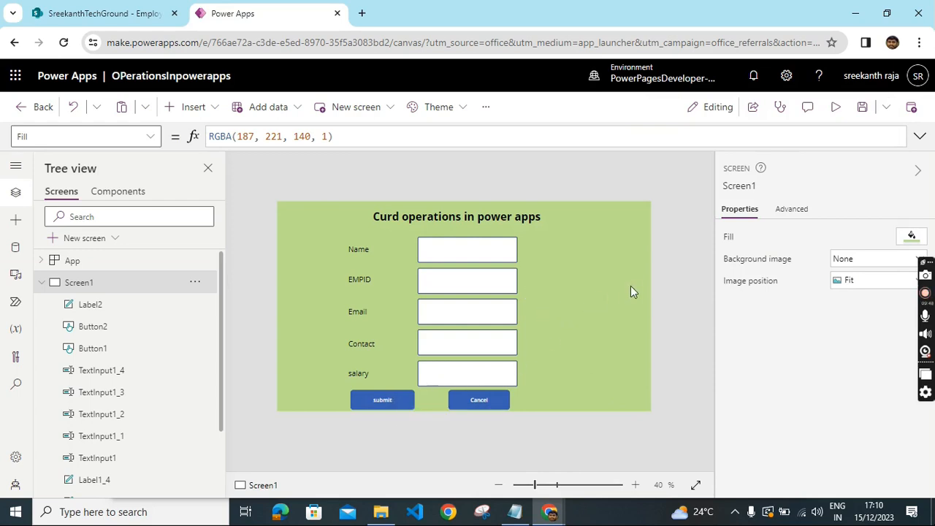
- Replace the submit button's OnSelect formula with the Set/If/Patch code copied from the curd Notepad file
{"action": "left_click", "coordinate": [374, 401]}
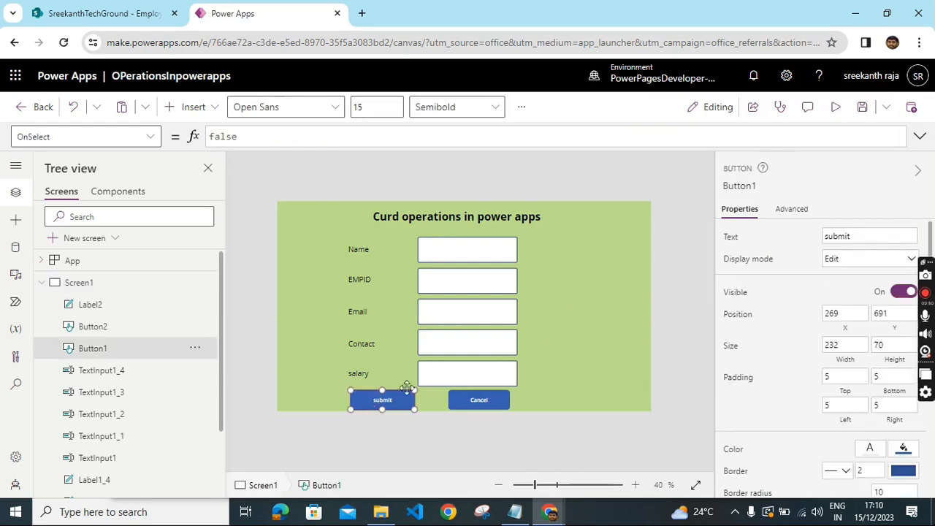
{"action": "left_click", "coordinate": [266, 141]}
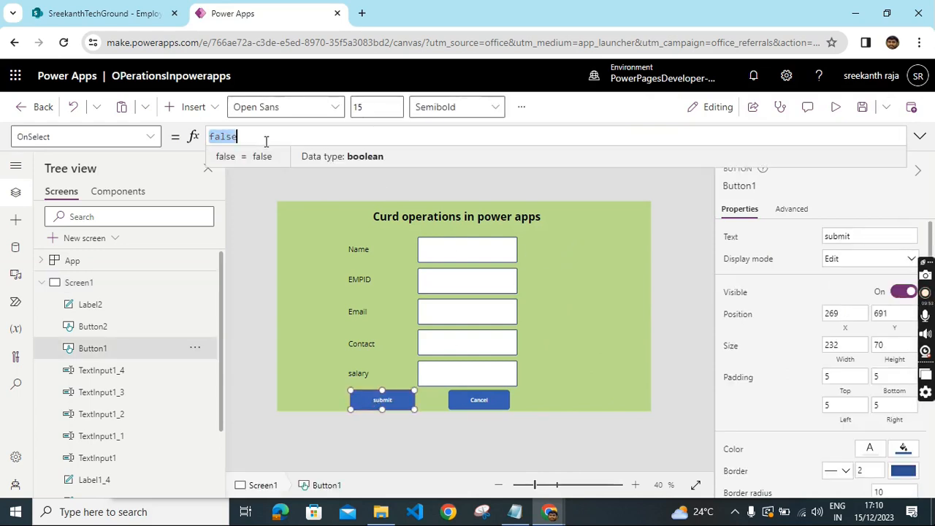
{"action": "key", "text": "BackSpace"}
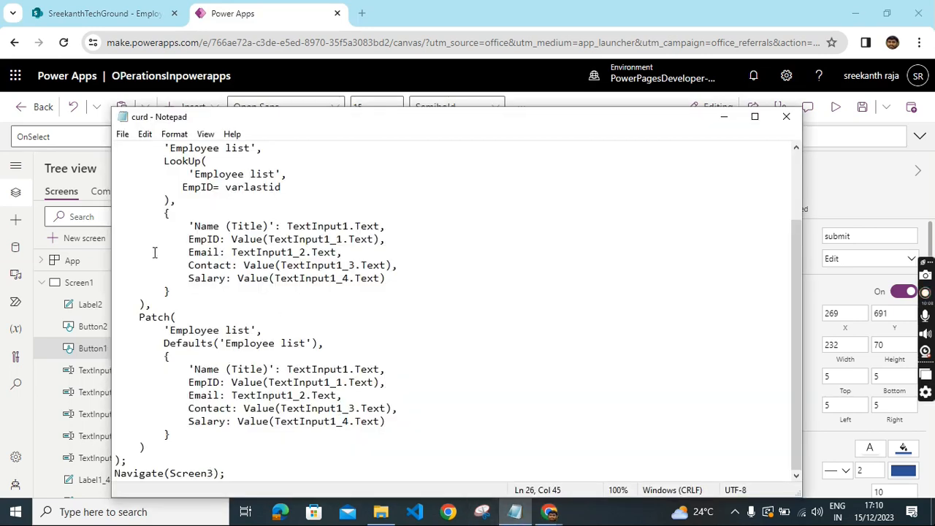
{"action": "scroll", "coordinate": [168, 249], "scroll_direction": "up", "scroll_amount": 3}
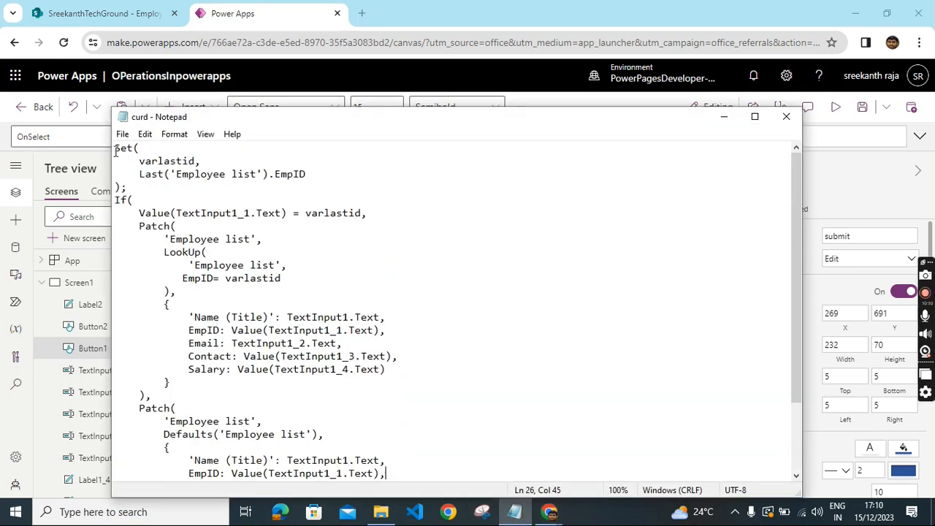
{"action": "left_click_drag", "start_coordinate": [114, 150], "coordinate": [371, 457]}
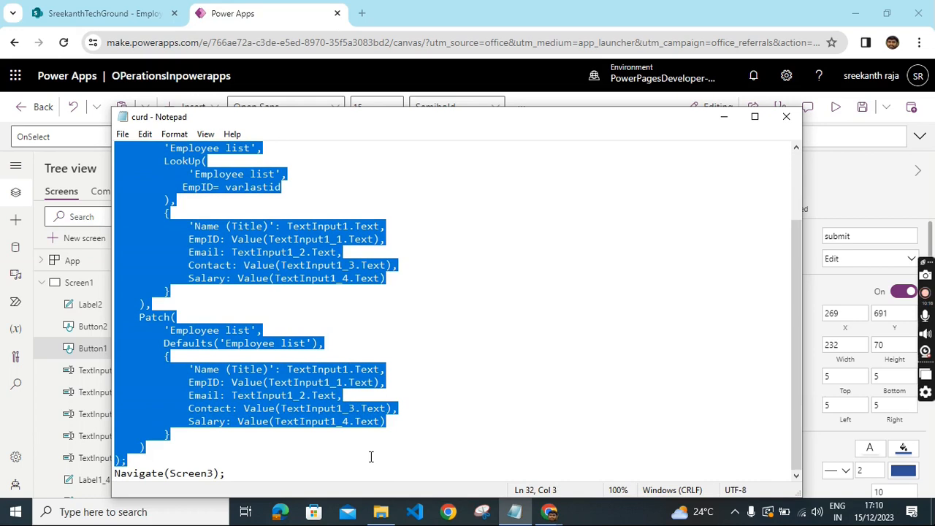
{"action": "left_click", "coordinate": [828, 188]}
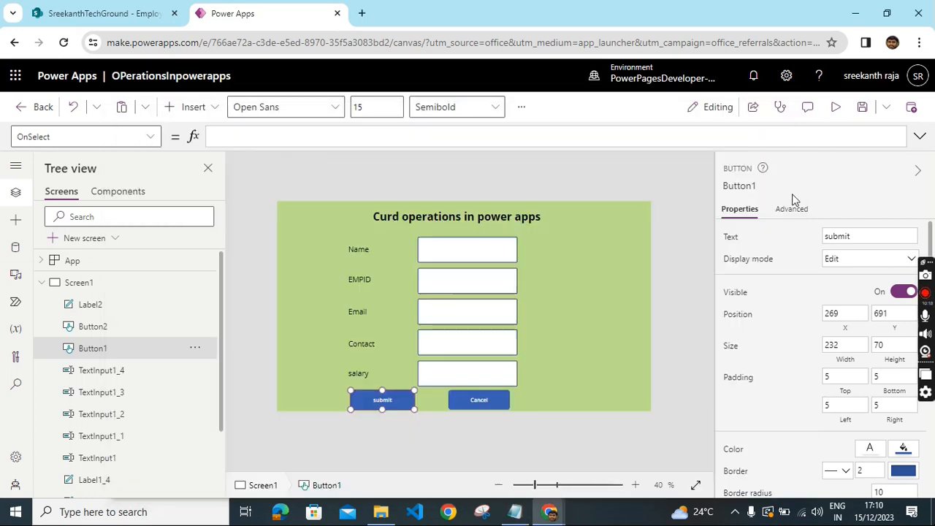
{"action": "left_click", "coordinate": [305, 133]}
{"action": "key", "text": "ctrl+v"}
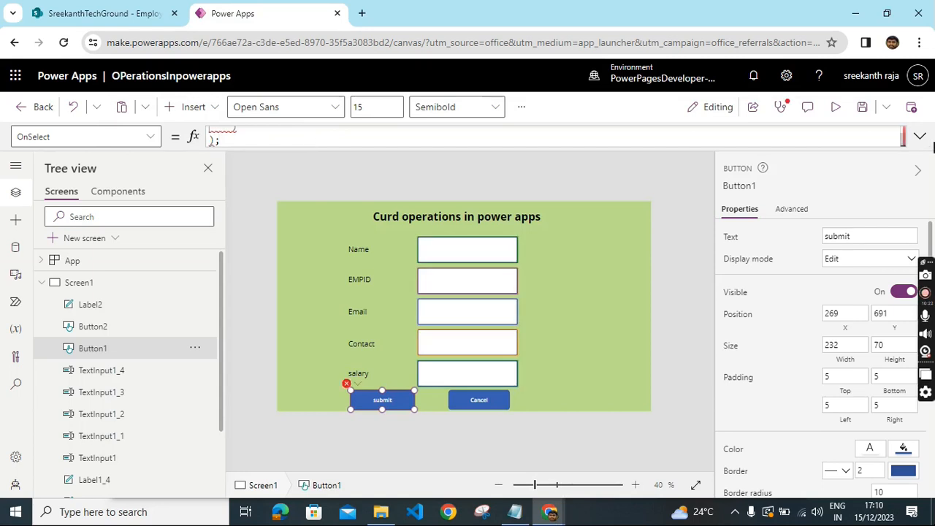
{"action": "left_click", "coordinate": [923, 139]}
{"action": "scroll", "coordinate": [509, 176], "scroll_direction": "up", "scroll_amount": 3}
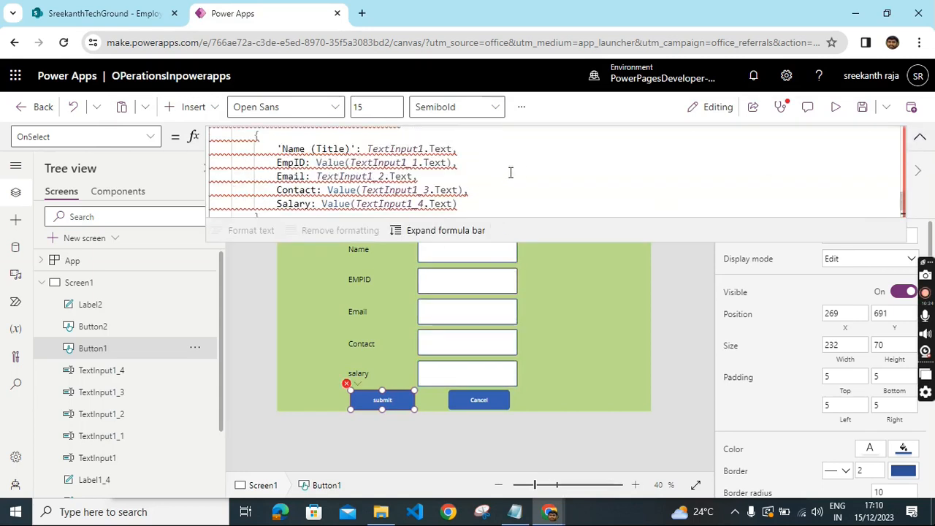
{"action": "scroll", "coordinate": [388, 204], "scroll_direction": "up", "scroll_amount": 8}
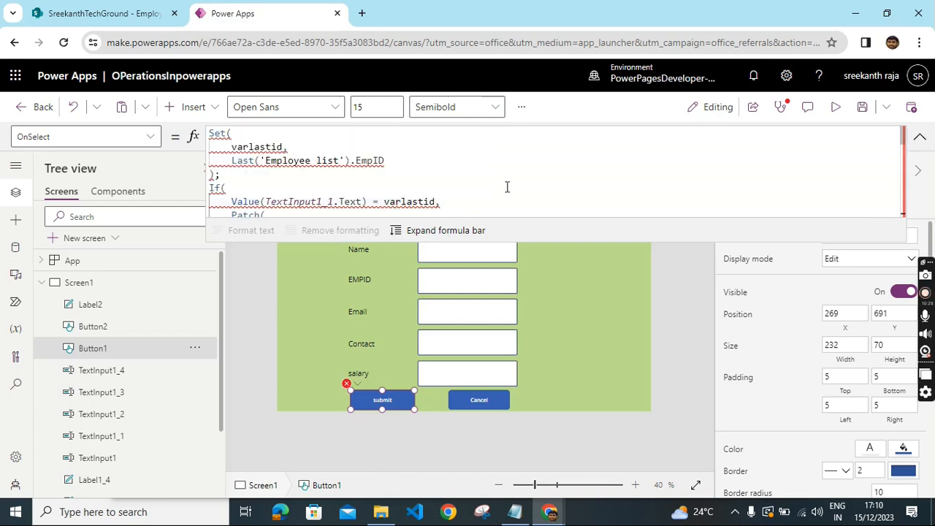
- Add the SharePoint Employee list from the SreekanthTechGround site as a data source
{"action": "left_click", "coordinate": [16, 251]}
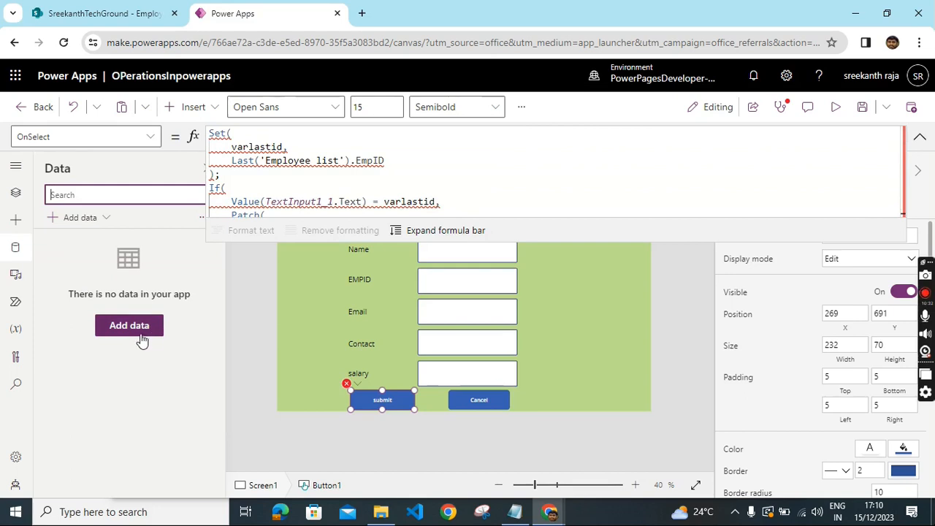
{"action": "left_click", "coordinate": [132, 328]}
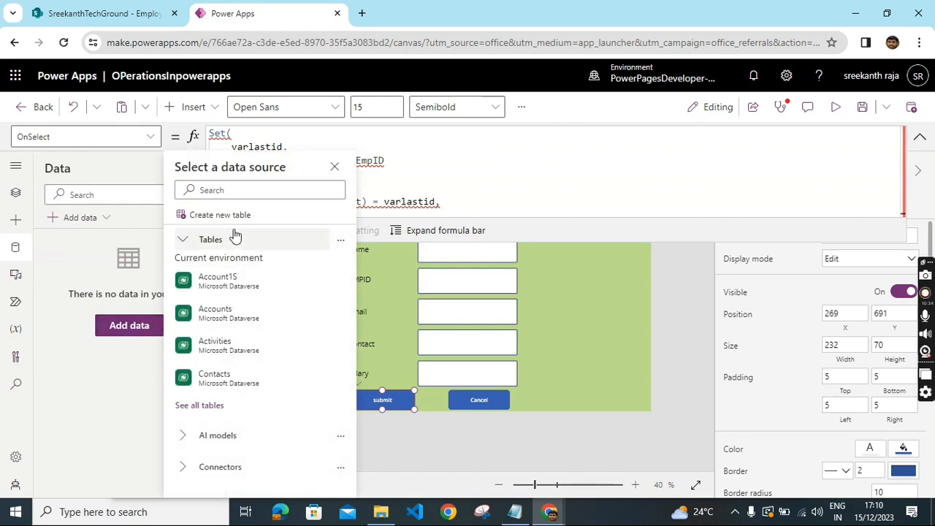
{"action": "left_click", "coordinate": [229, 190]}
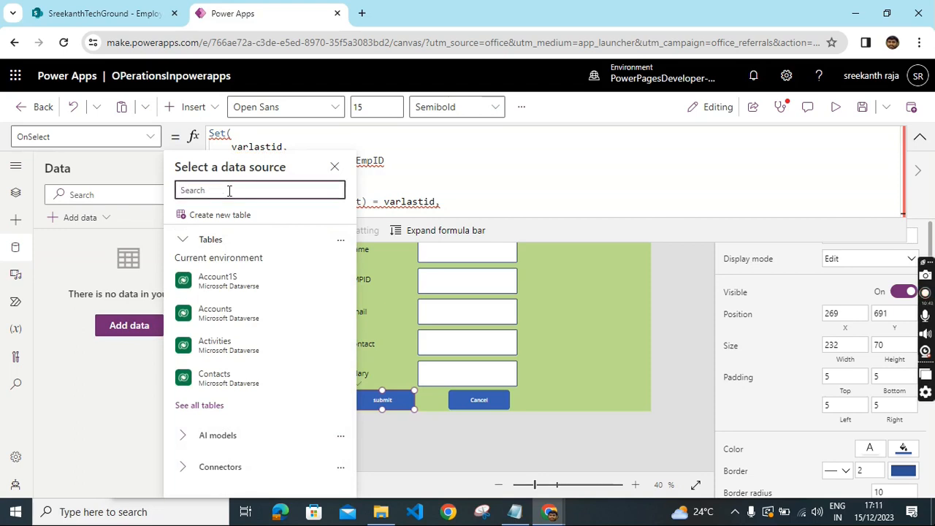
{"action": "type", "text": "share"}
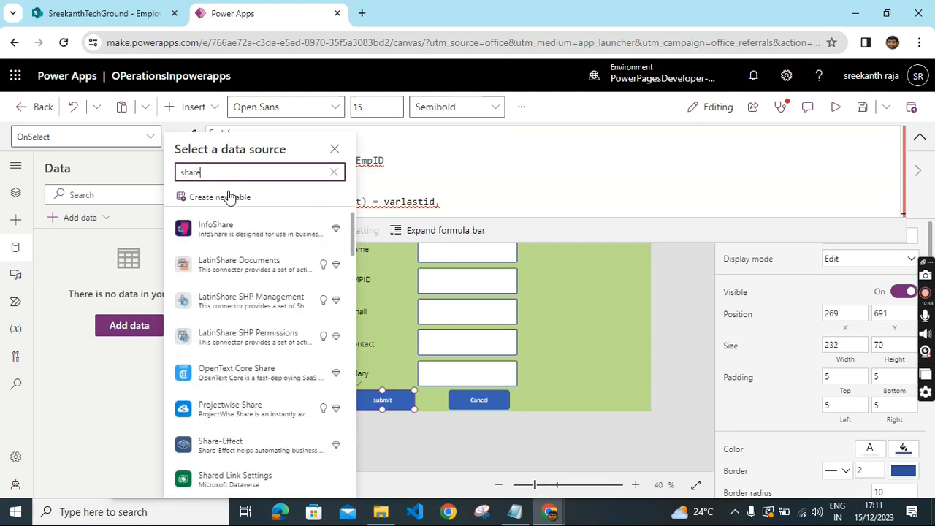
{"action": "type", "text": "poin"}
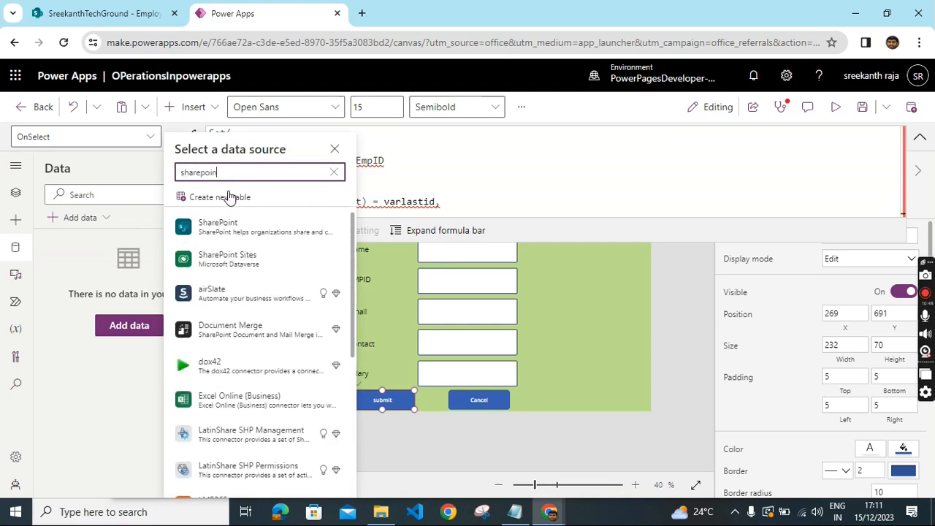
{"action": "left_click", "coordinate": [222, 225]}
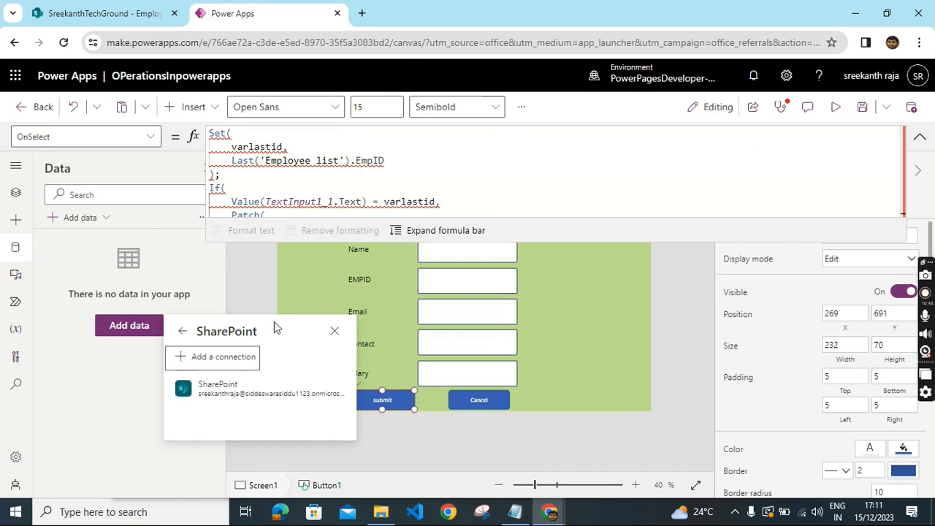
{"action": "left_click", "coordinate": [234, 390]}
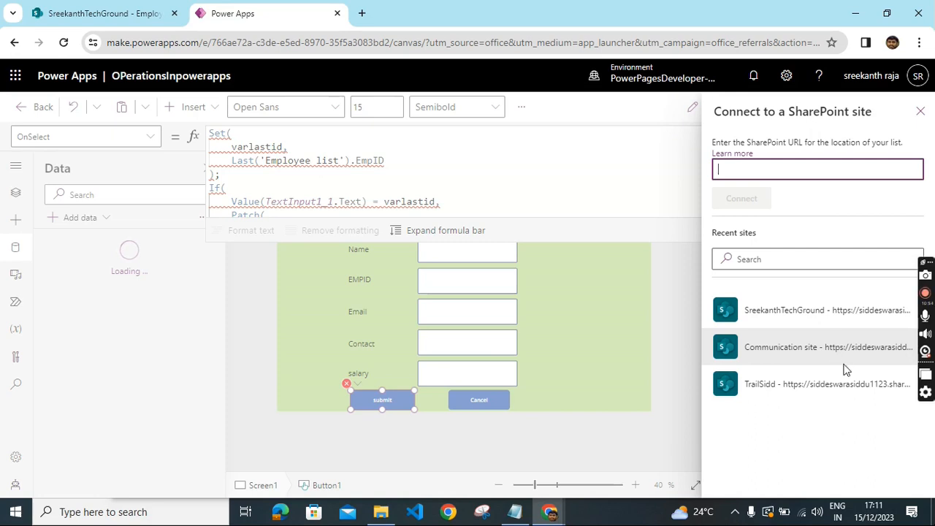
{"action": "left_click", "coordinate": [814, 313]}
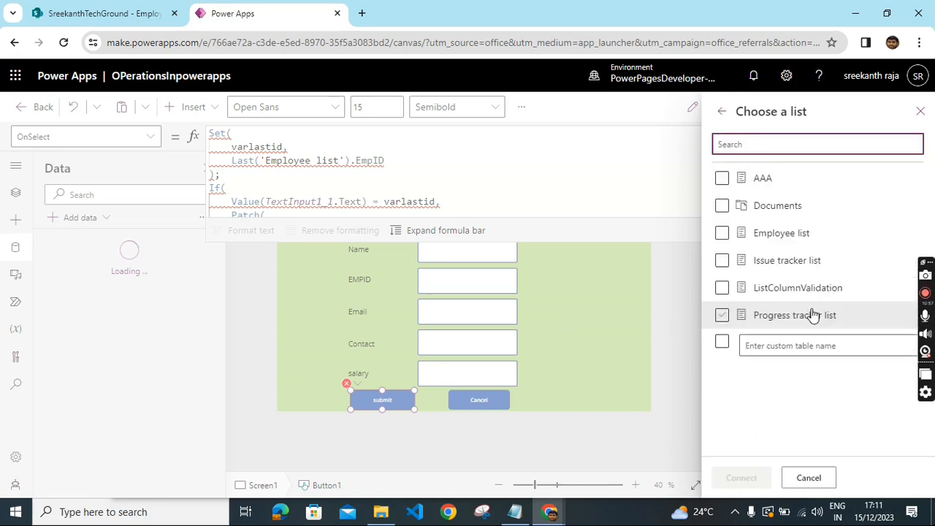
{"action": "left_click", "coordinate": [721, 234]}
{"action": "left_click", "coordinate": [741, 478]}
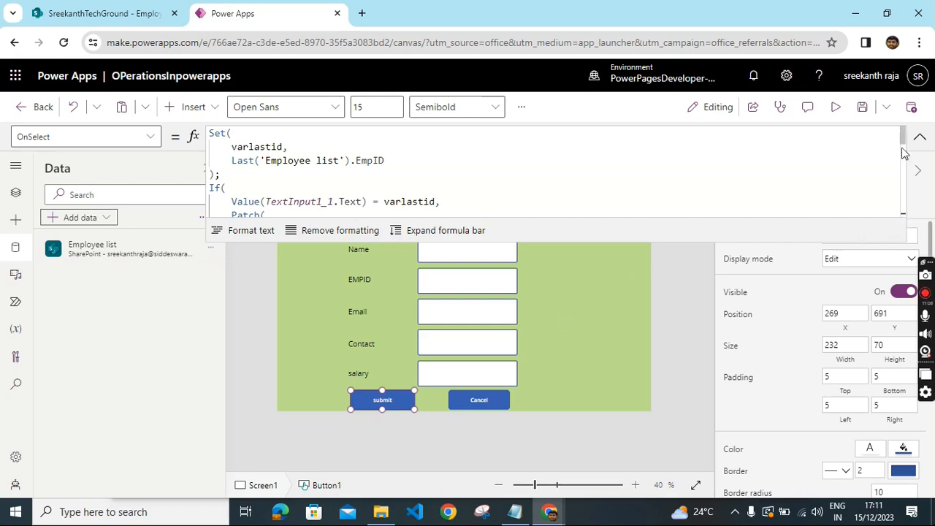
- Replace the Cancel button's OnSelect formula with Reset(TextInput1);
{"action": "scroll", "coordinate": [903, 152], "scroll_direction": "down", "scroll_amount": 5}
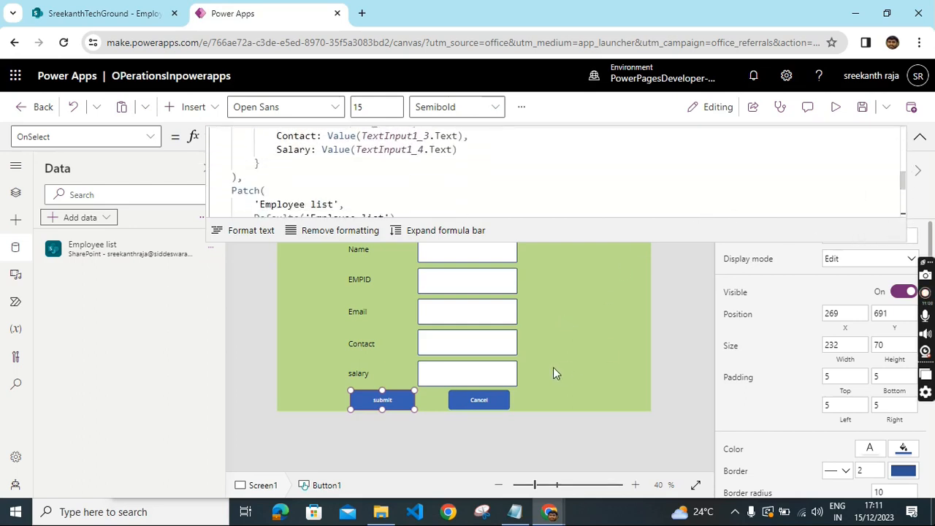
{"action": "left_click", "coordinate": [475, 404]}
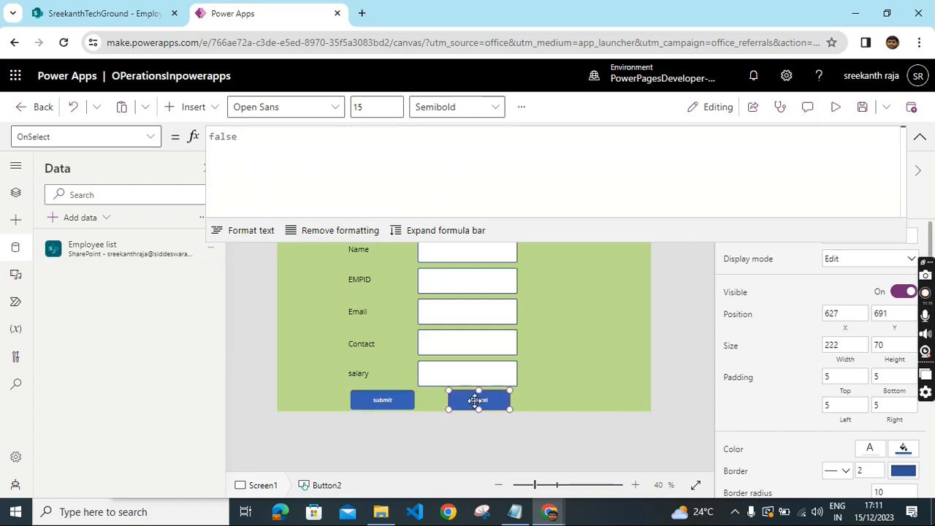
{"action": "double_click", "coordinate": [259, 136]}
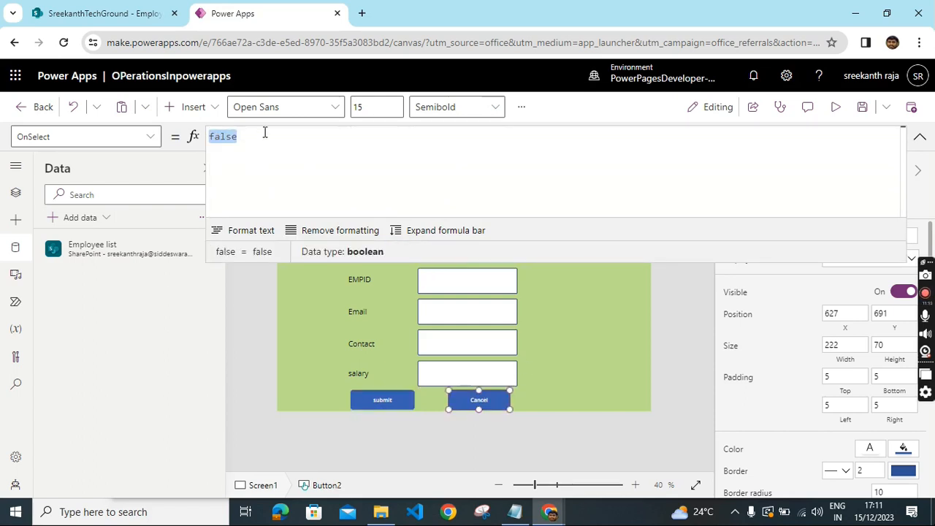
{"action": "key", "text": "BackSpace"}
{"action": "type", "text": "rest"}
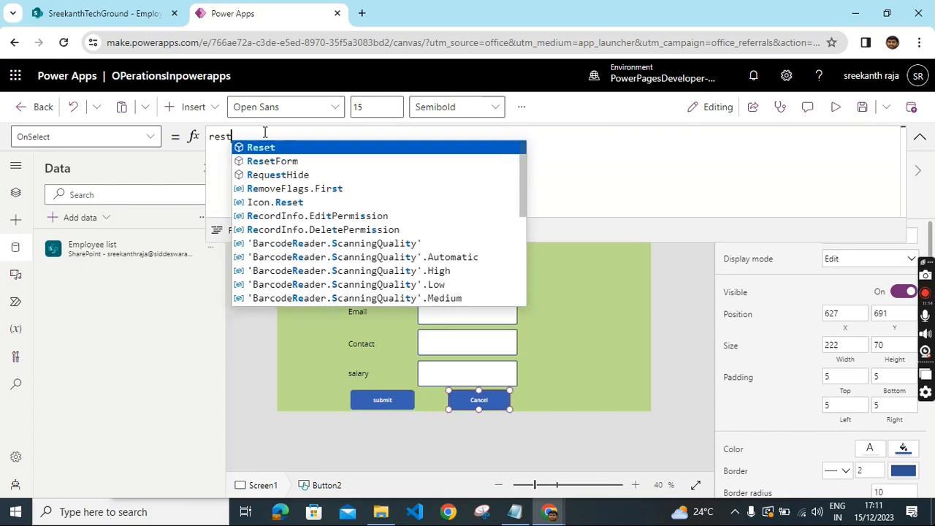
{"action": "left_click", "coordinate": [270, 146]}
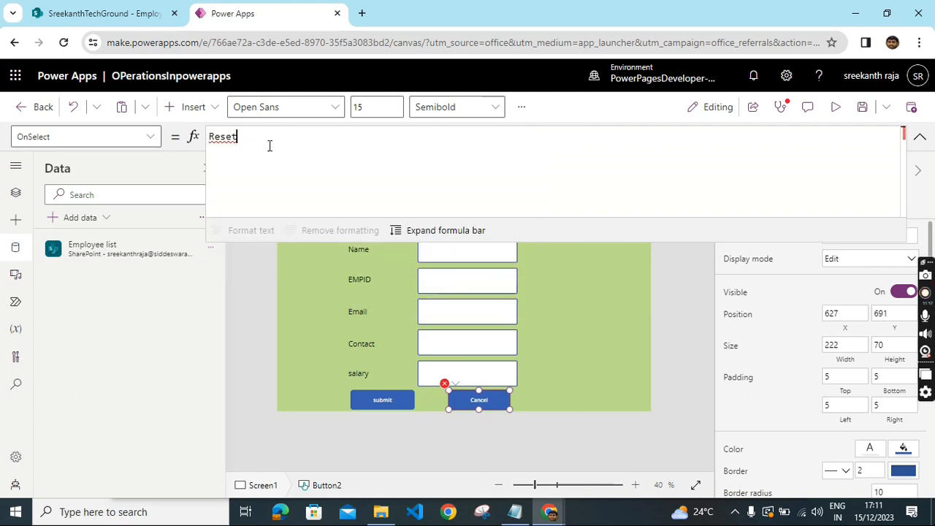
{"action": "type", "text": "("}
{"action": "left_click", "coordinate": [270, 149]}
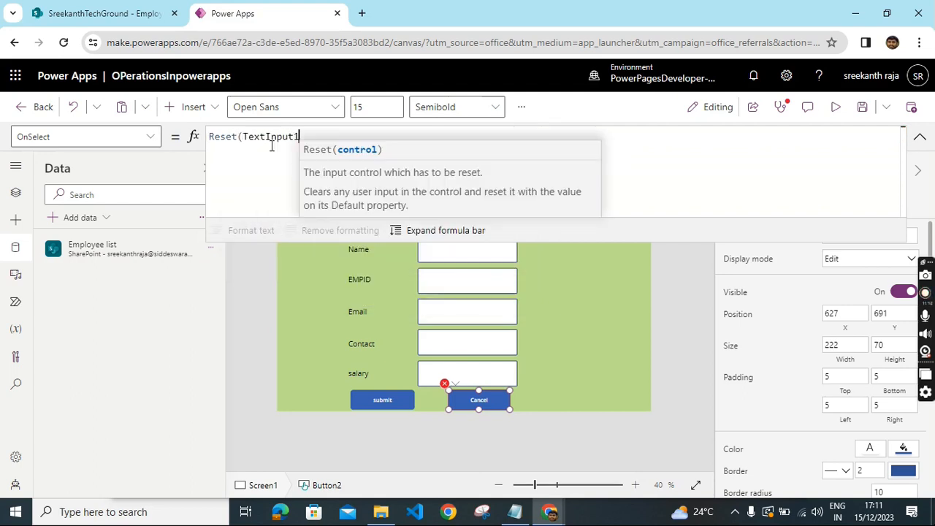
{"action": "type", "text": ");"}
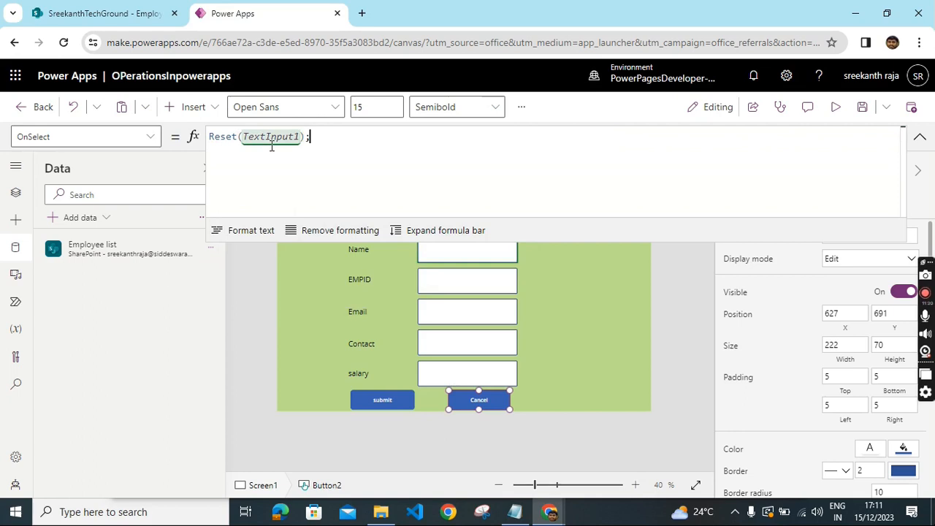
- Add Reset(TextInput1_1); on a new line of the Cancel button's OnSelect formula
{"action": "key", "text": "shift+Return"}
{"action": "type", "text": "s"}
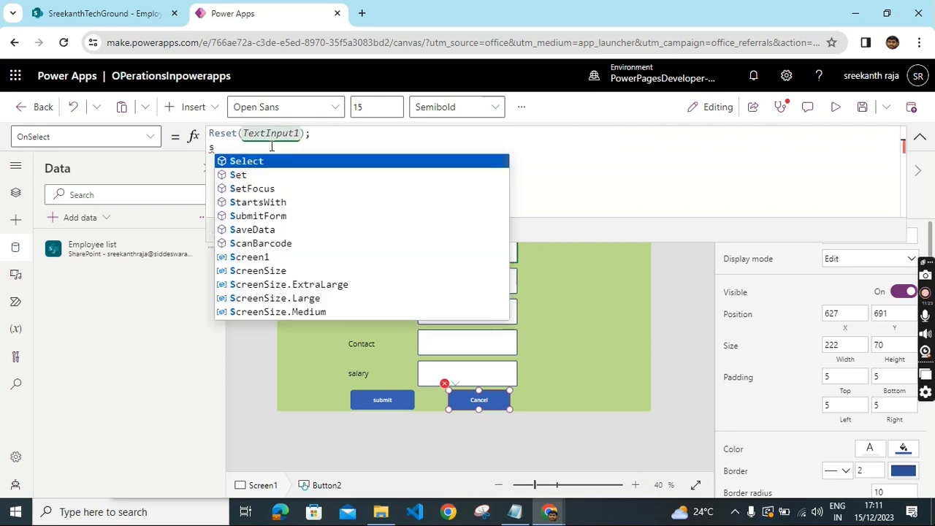
{"action": "key", "text": "BackSpace"}
{"action": "type", "text": "res"}
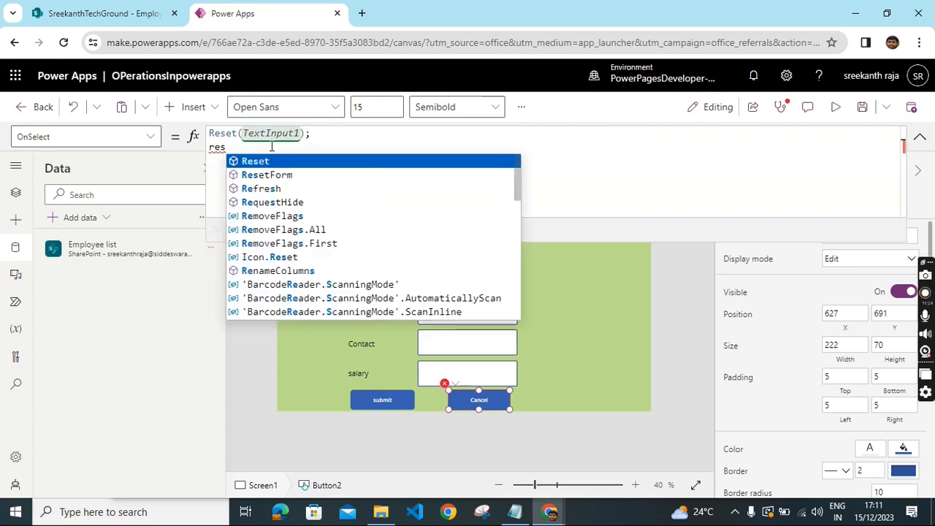
{"action": "left_click", "coordinate": [269, 159]}
{"action": "type", "text": "("}
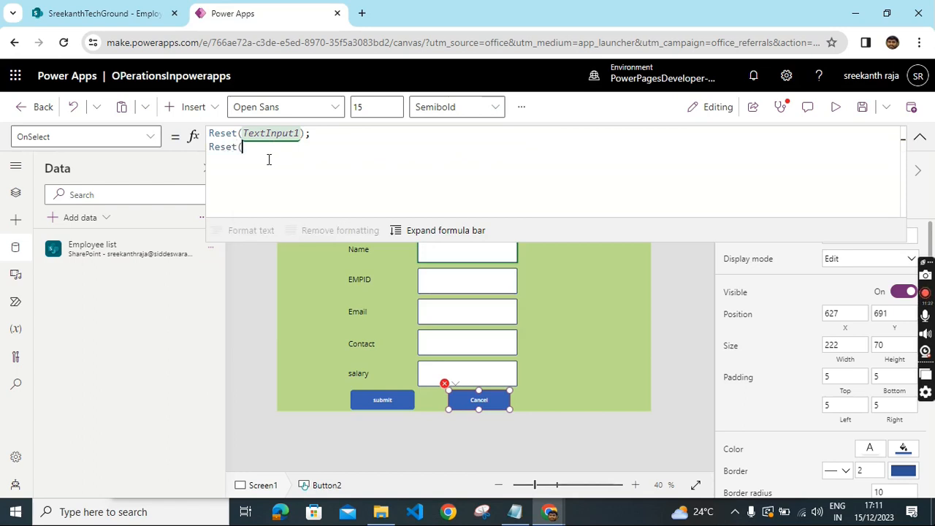
{"action": "left_click", "coordinate": [272, 170]}
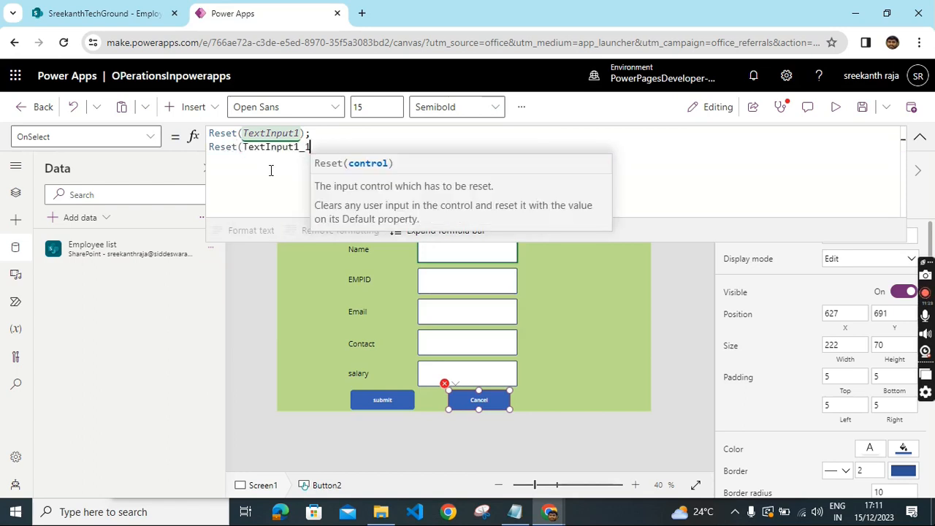
{"action": "type", "text": "); "}
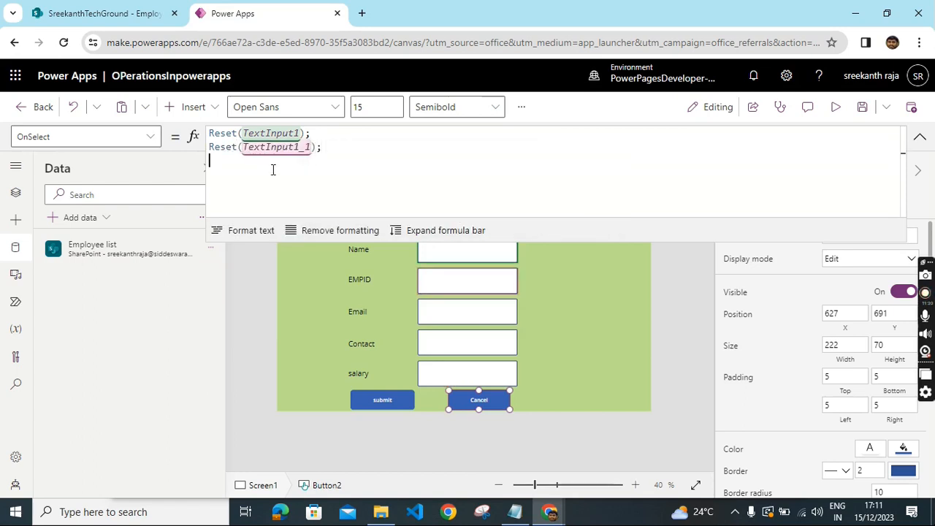
{"action": "type", "text": "res"}
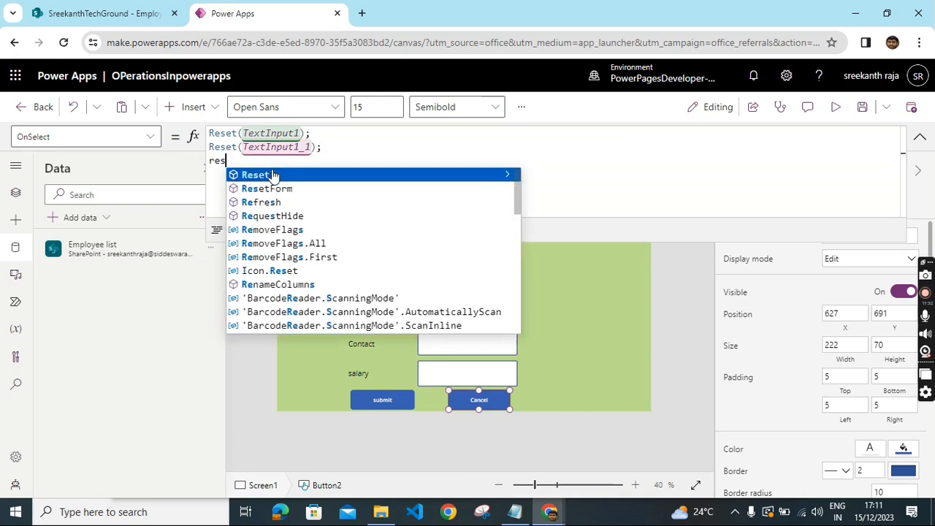
- Add Reset(TextInput1_2); as the next line of the Cancel button's OnSelect formula
{"action": "left_click", "coordinate": [269, 176]}
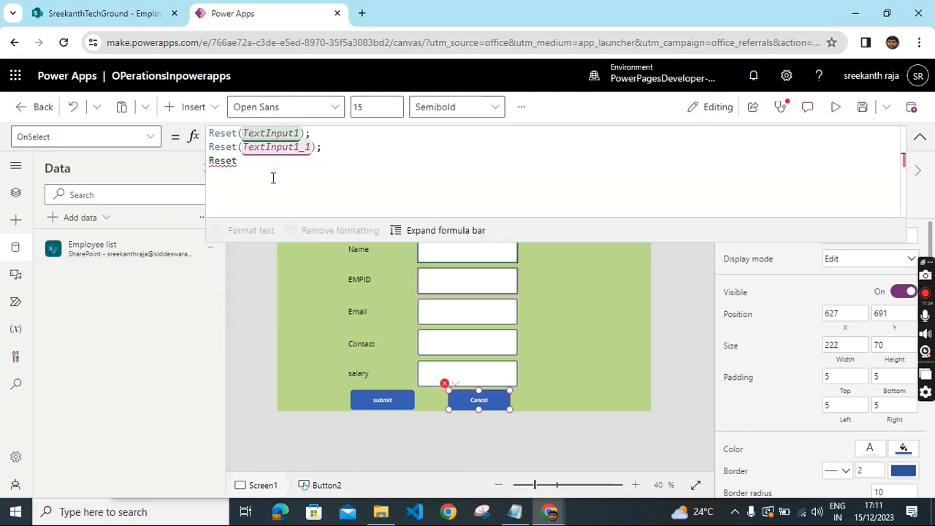
{"action": "type", "text": "("}
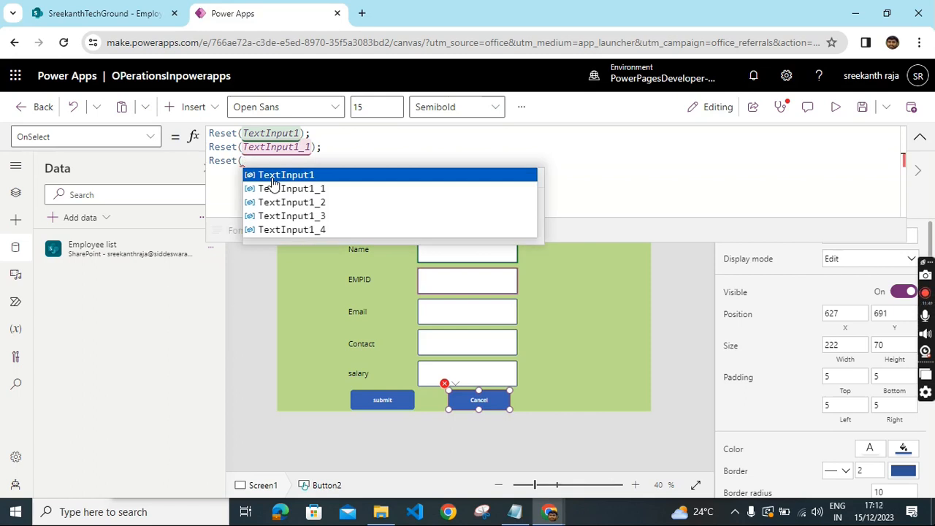
{"action": "left_click", "coordinate": [289, 203]}
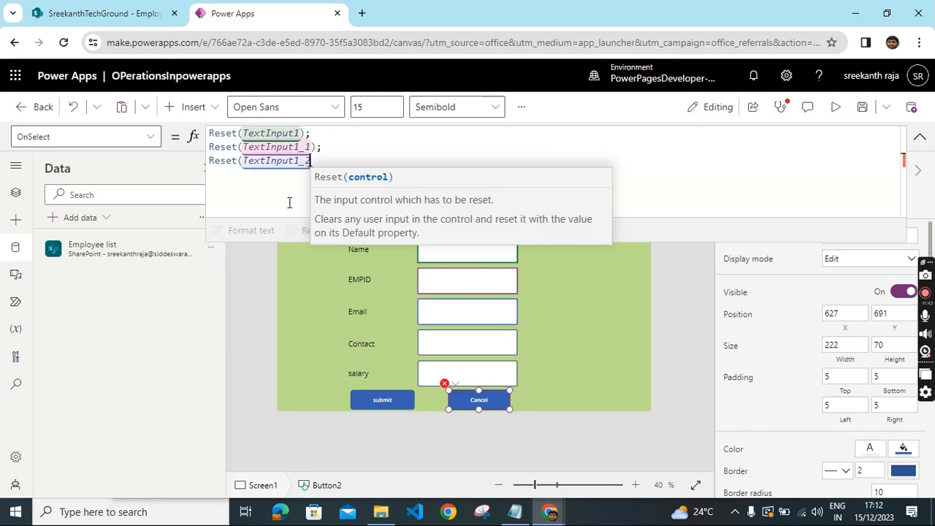
{"action": "type", "text": ");"}
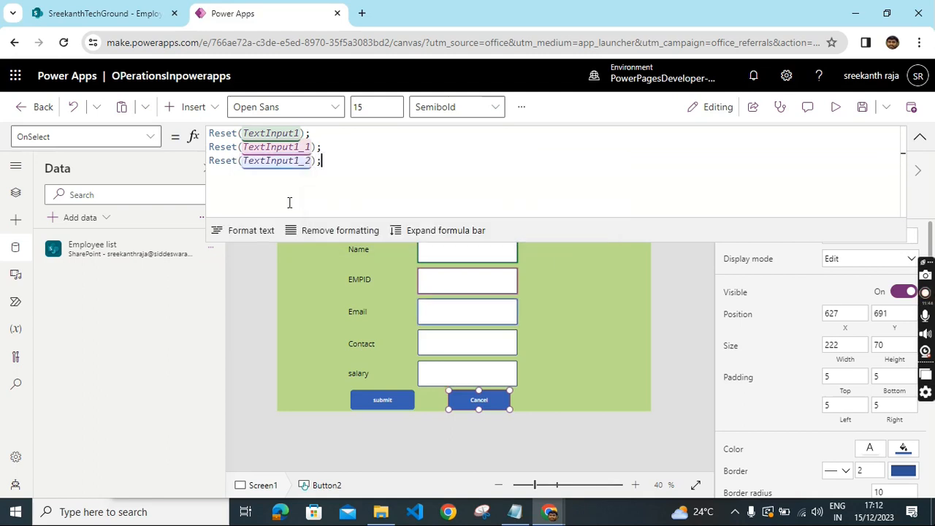
{"action": "type", "text": " rest"}
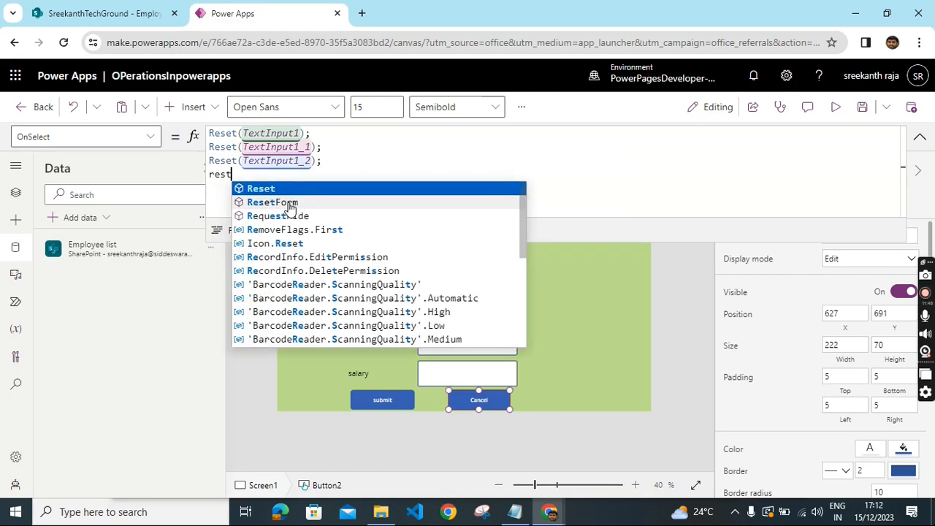
- Add Reset(TextInput1_3); as the fourth line of the Cancel button's OnSelect formula
{"action": "left_click", "coordinate": [257, 188]}
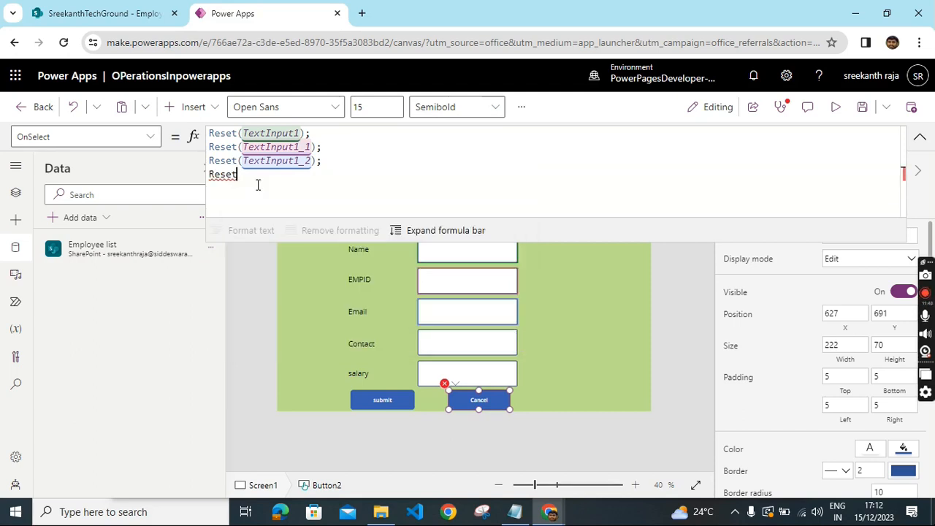
{"action": "type", "text": "("}
{"action": "left_click", "coordinate": [290, 231]}
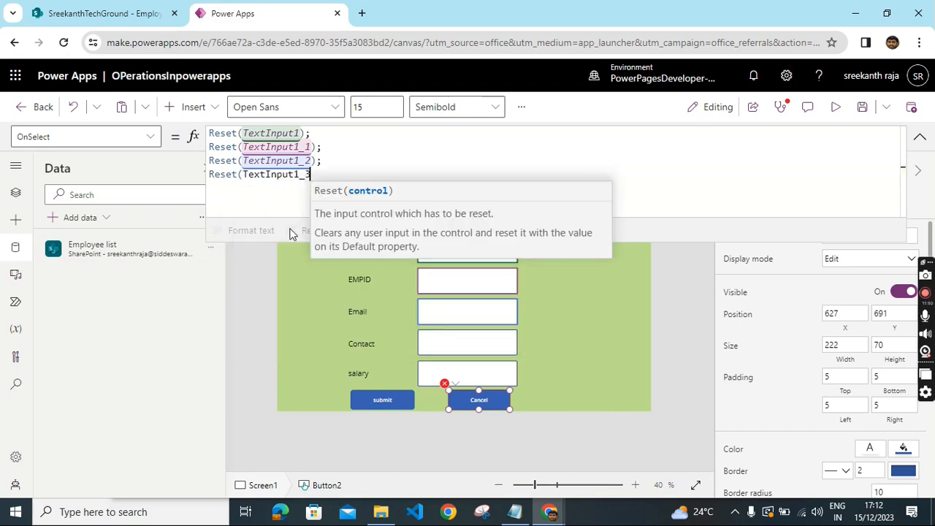
{"action": "type", "text": ")"}
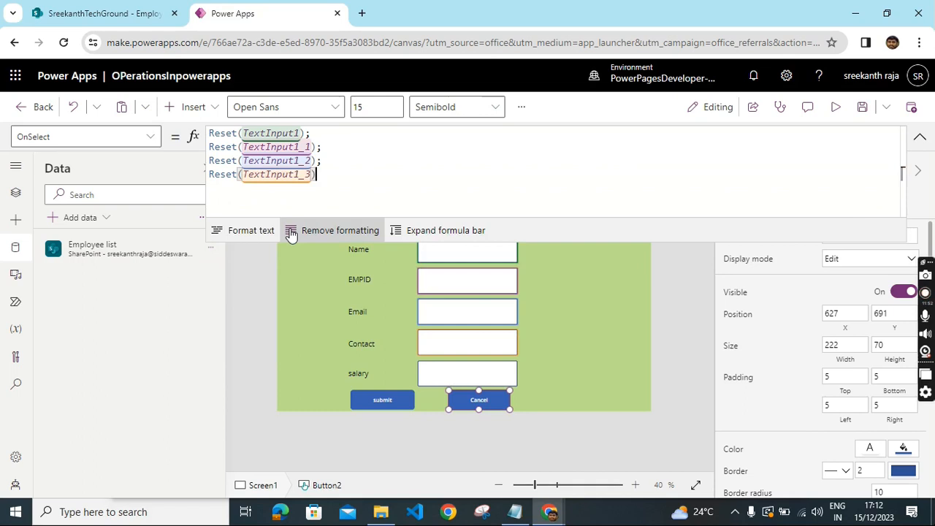
{"action": "key", "text": "Return"}
{"action": "type", "text": "rest"}
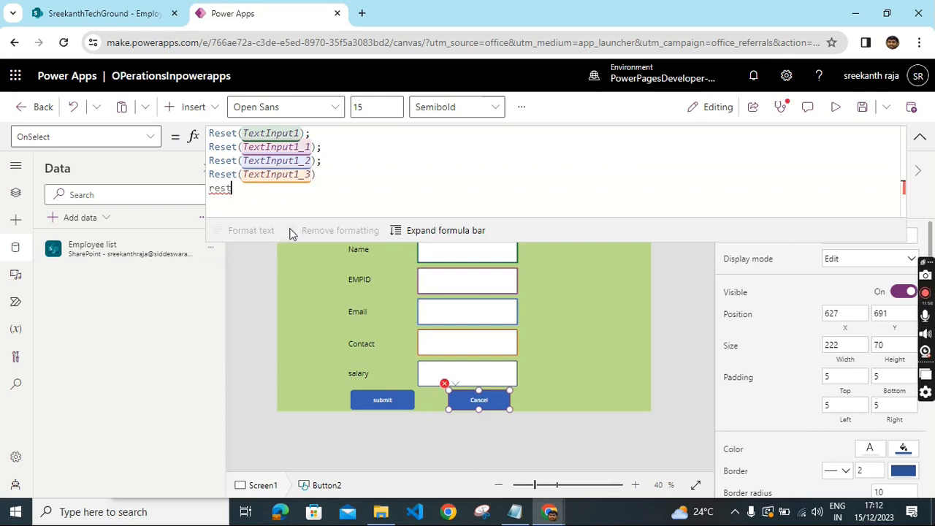
{"action": "key", "text": "BackSpace"}
{"action": "key", "text": "BackSpace"}
{"action": "key", "text": "BackSpace"}
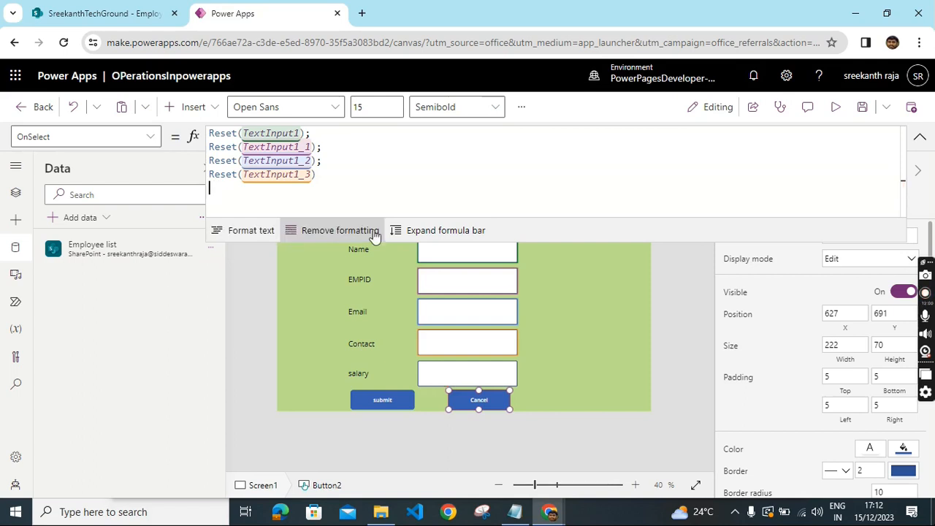
{"action": "left_click", "coordinate": [325, 173]}
{"action": "type", "text": "; "}
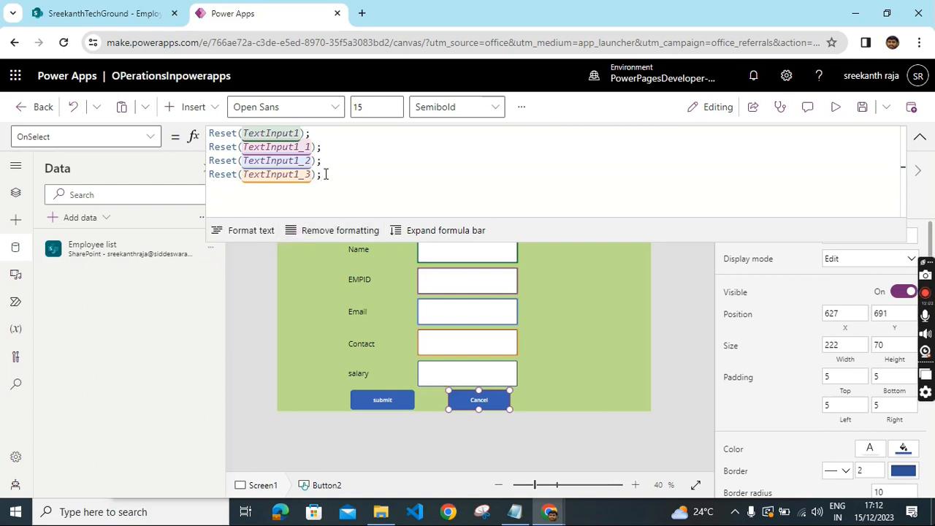
{"action": "type", "text": "rs"}
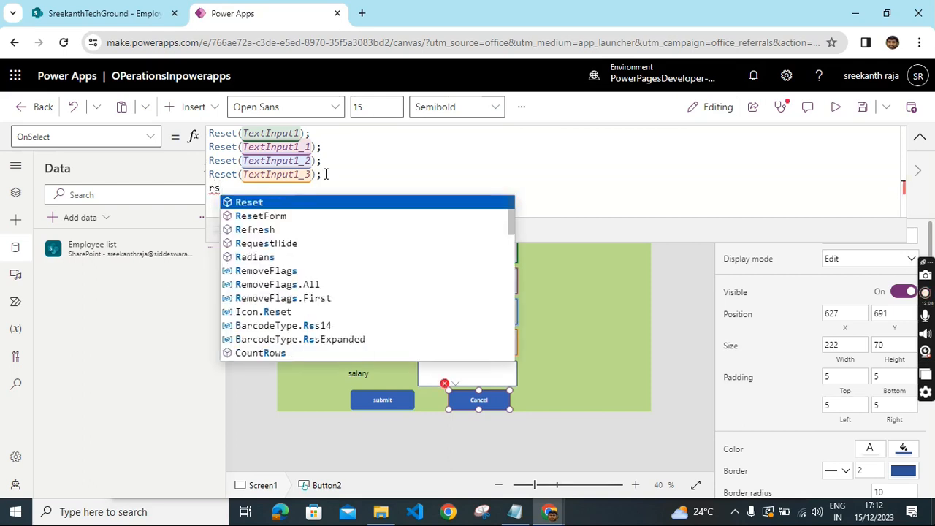
- Finish the Cancel button's OnSelect formula with Reset(TextInput1_4) and collapse the formula bar
{"action": "left_click", "coordinate": [265, 201]}
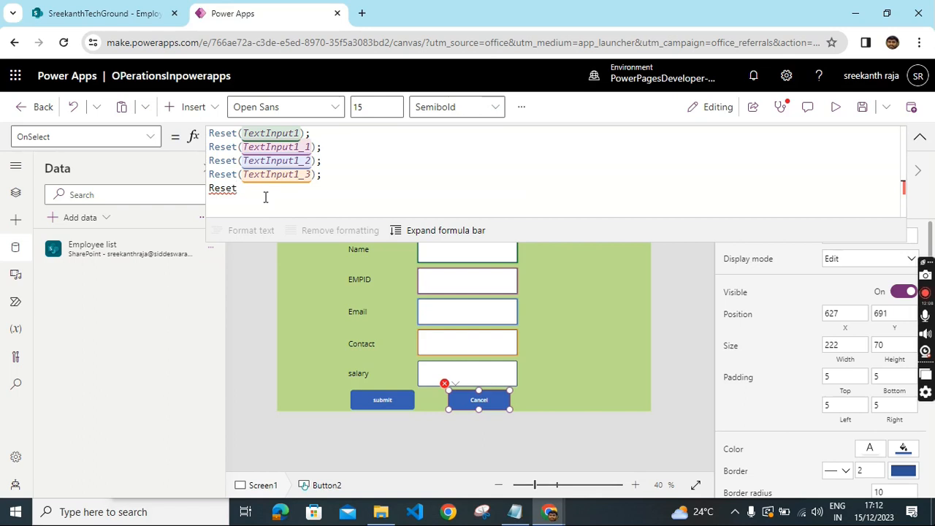
{"action": "type", "text": "("}
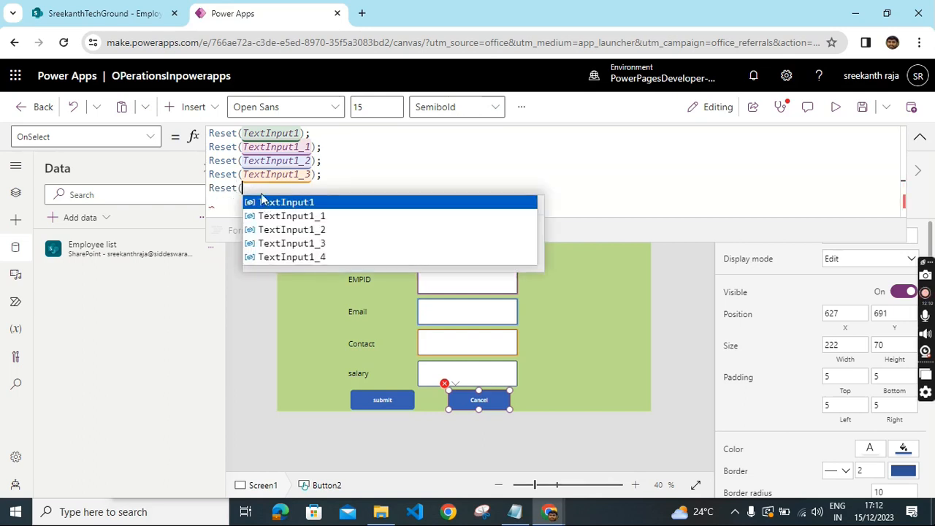
{"action": "left_click", "coordinate": [294, 254]}
{"action": "type", "text": ")"}
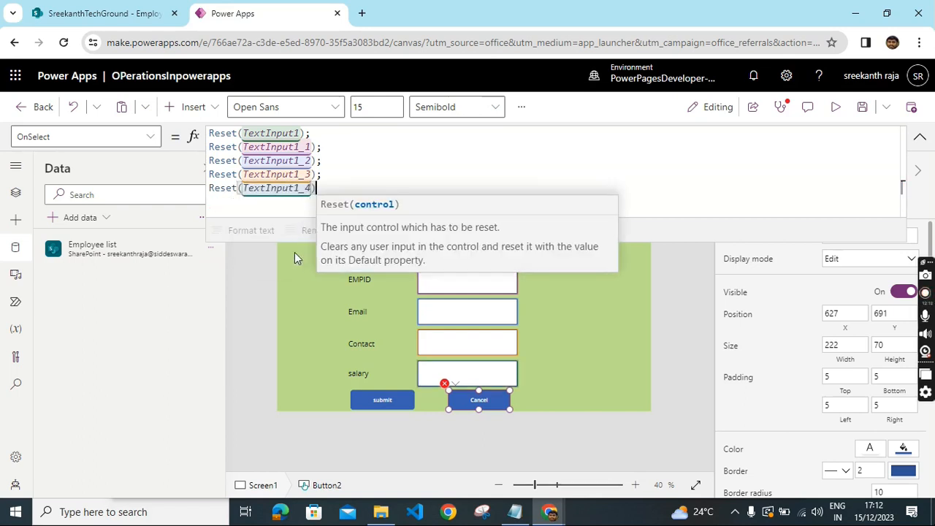
{"action": "left_click", "coordinate": [588, 325]}
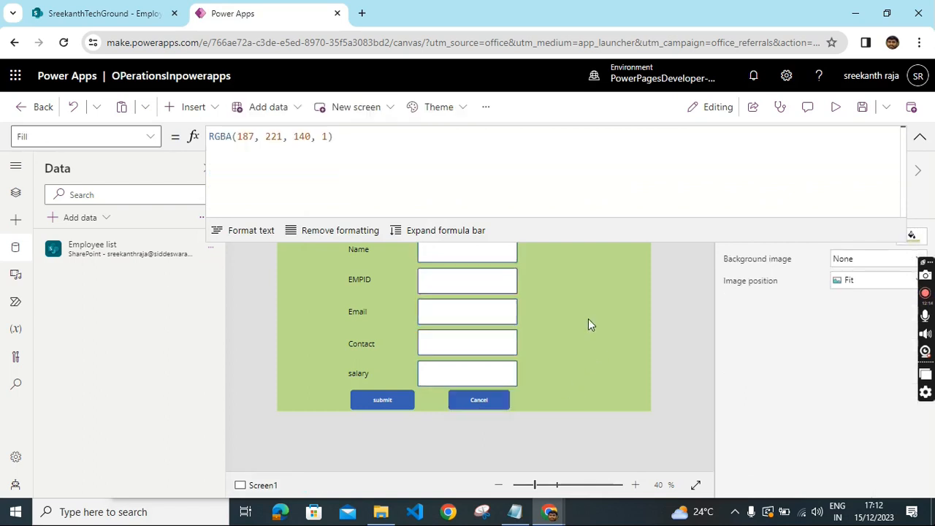
{"action": "left_click", "coordinate": [479, 400]}
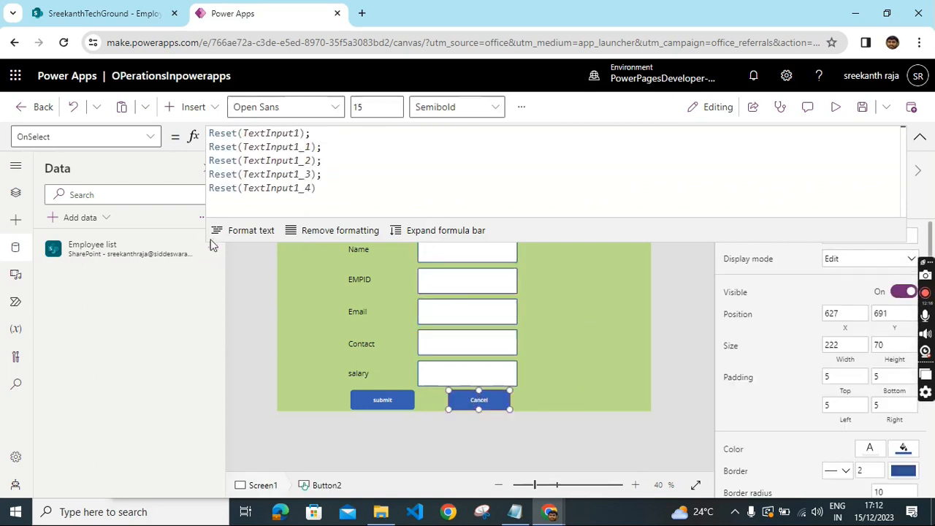
{"action": "left_click", "coordinate": [919, 140]}
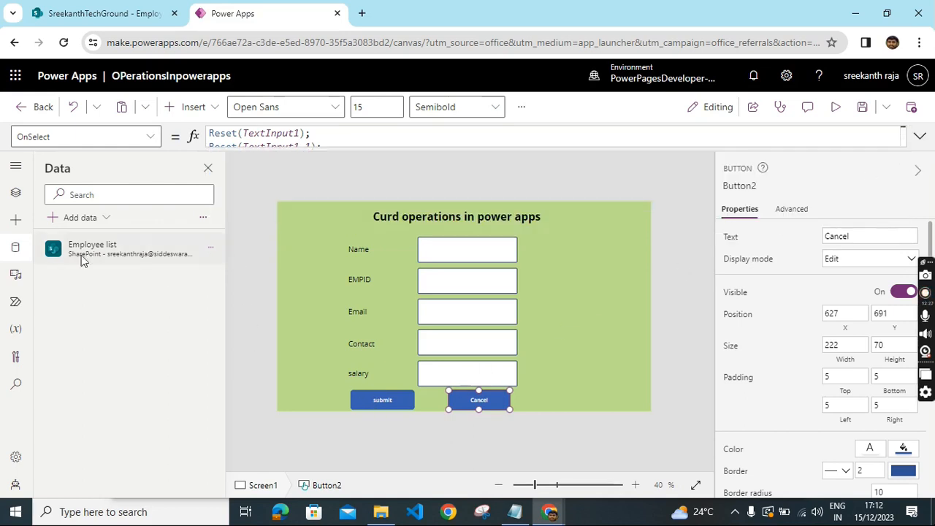
- Add a new screen from the Success template
{"action": "left_click", "coordinate": [15, 194]}
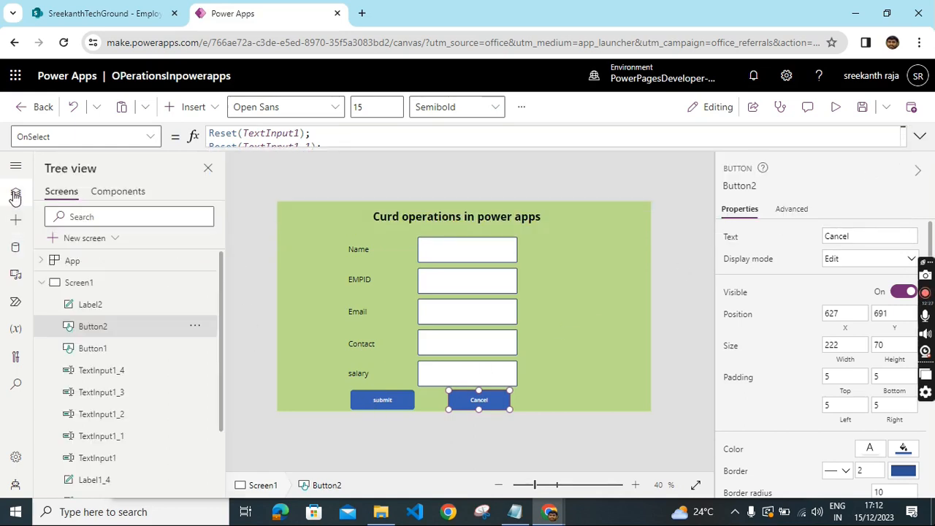
{"action": "left_click", "coordinate": [43, 284]}
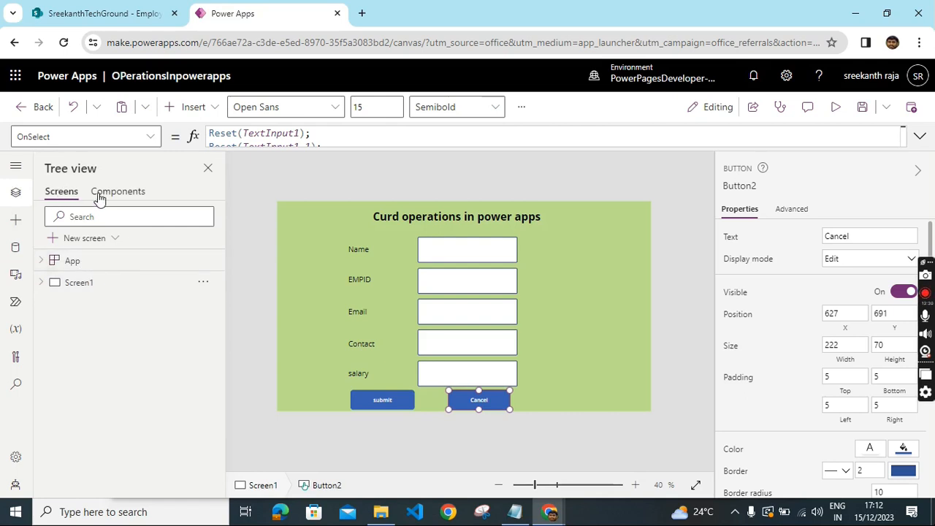
{"action": "left_click", "coordinate": [88, 241]}
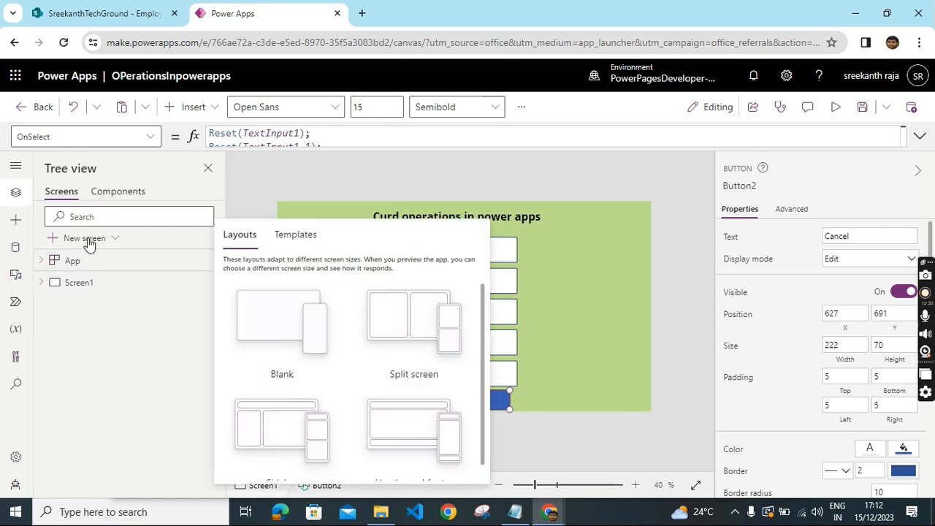
{"action": "left_click", "coordinate": [295, 236]}
{"action": "scroll", "coordinate": [423, 420], "scroll_direction": "down", "scroll_amount": 1}
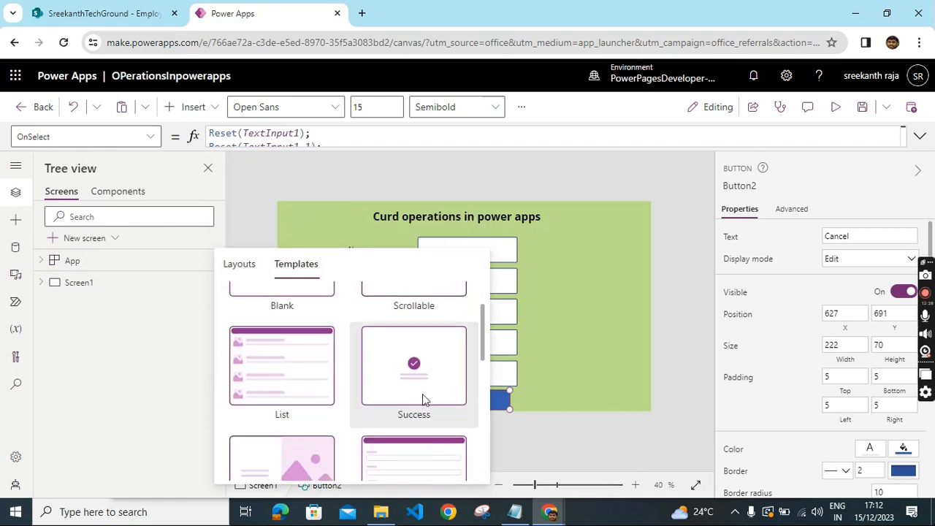
{"action": "left_click", "coordinate": [421, 385]}
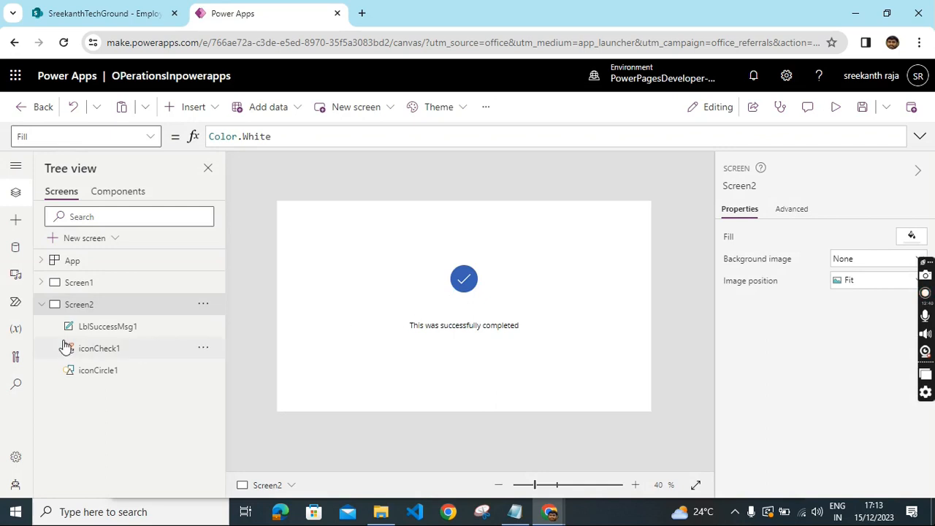
- Move the success check icon and its circle to the top of the screen, just above the message label
{"action": "left_click", "coordinate": [464, 278]}
{"action": "left_click_drag", "start_coordinate": [467, 281], "coordinate": [464, 217]}
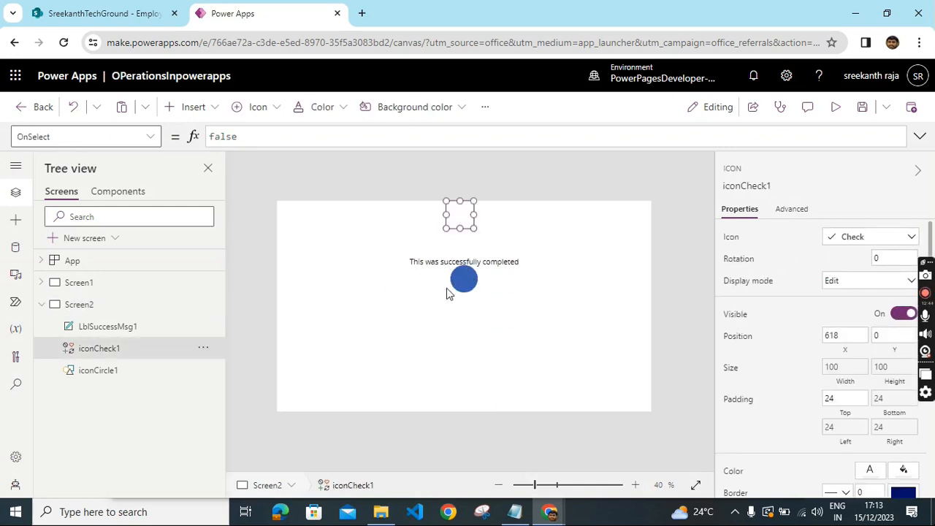
{"action": "left_click_drag", "start_coordinate": [464, 281], "coordinate": [460, 215]}
{"action": "left_click_drag", "start_coordinate": [450, 266], "coordinate": [454, 236]}
{"action": "left_click", "coordinate": [412, 368]}
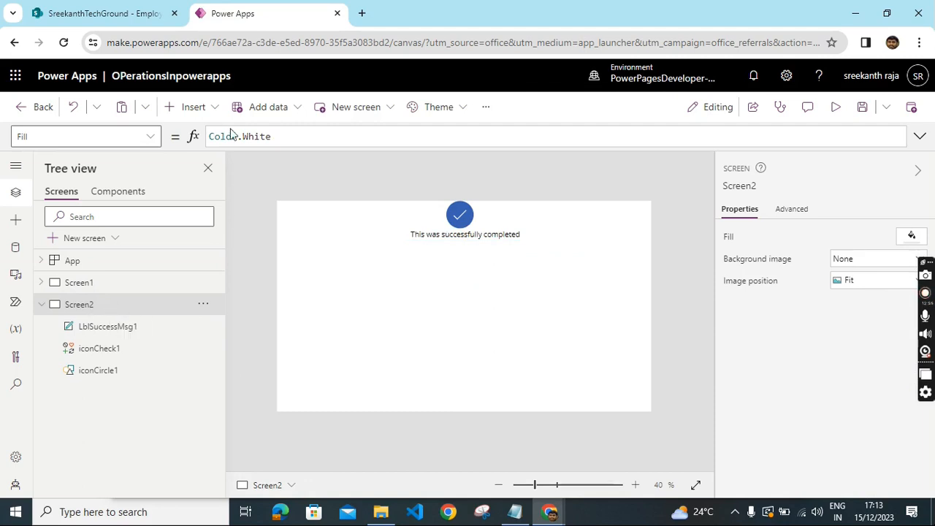
- Insert an edit form and size it to span the screen's full width below the success message
{"action": "left_click", "coordinate": [201, 110]}
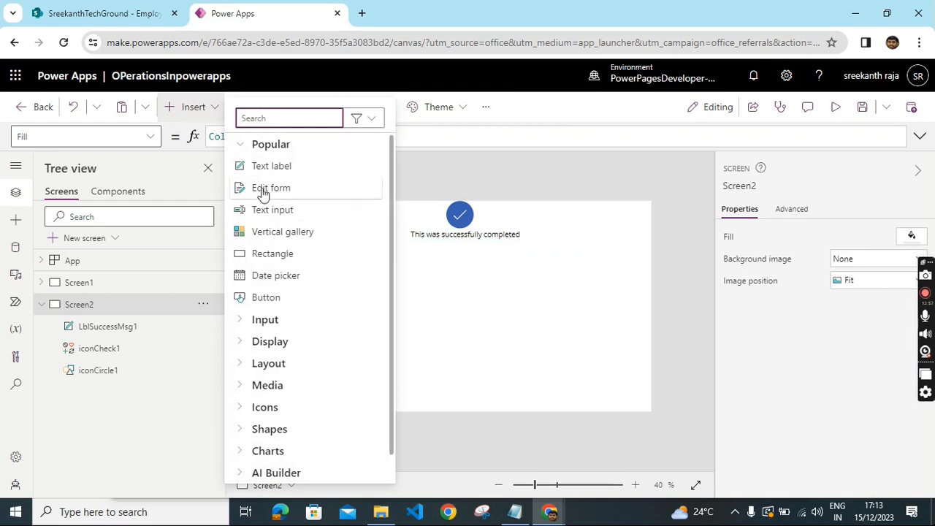
{"action": "left_click", "coordinate": [269, 189]}
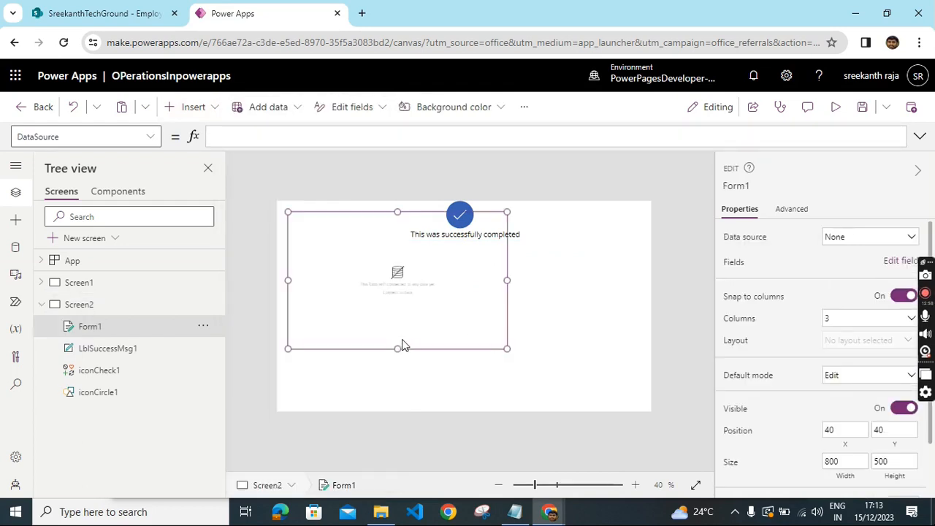
{"action": "left_click_drag", "start_coordinate": [399, 348], "coordinate": [405, 417]}
{"action": "left_click_drag", "start_coordinate": [403, 274], "coordinate": [403, 241]}
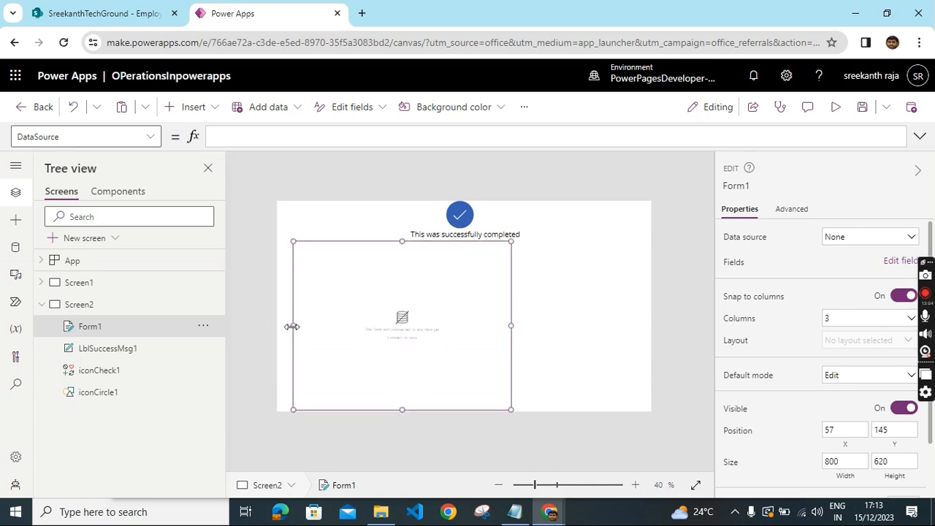
{"action": "left_click_drag", "start_coordinate": [292, 326], "coordinate": [277, 326]}
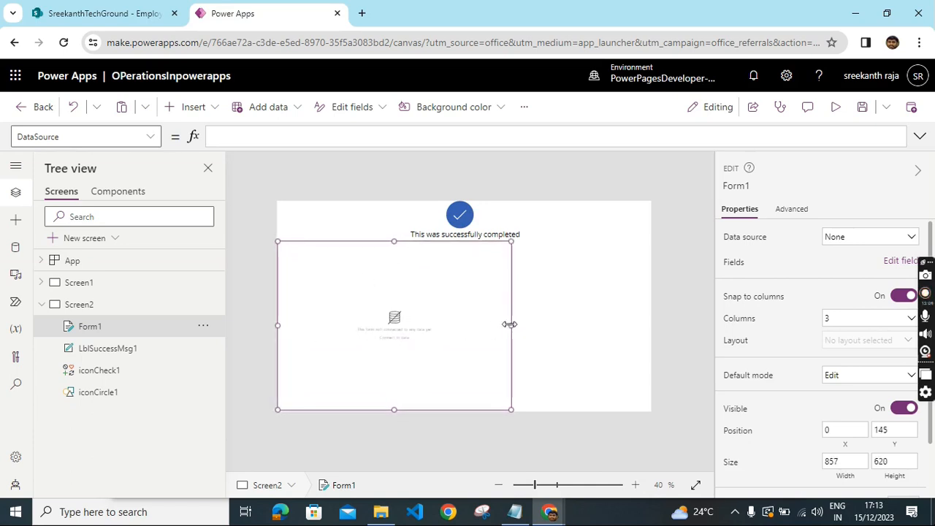
{"action": "left_click", "coordinate": [566, 308]}
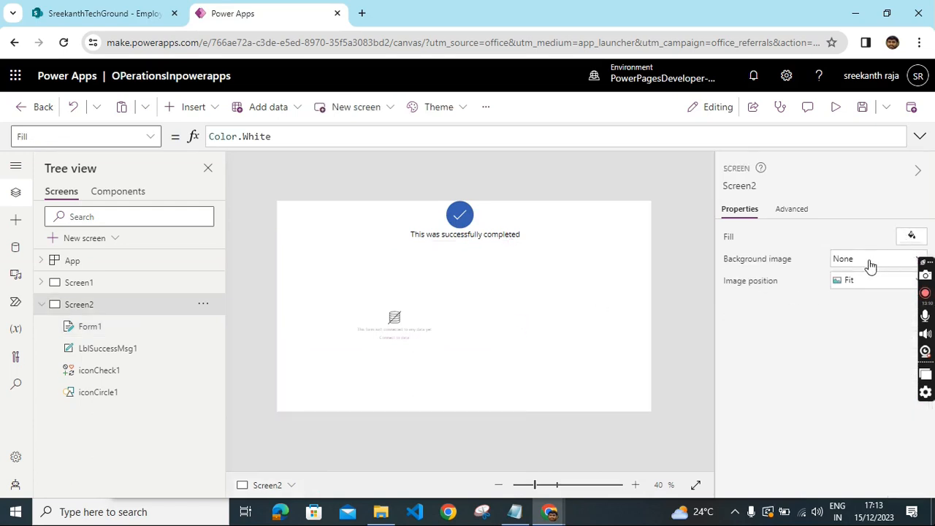
- Set the form's data source to Employee list
{"action": "left_click", "coordinate": [377, 331]}
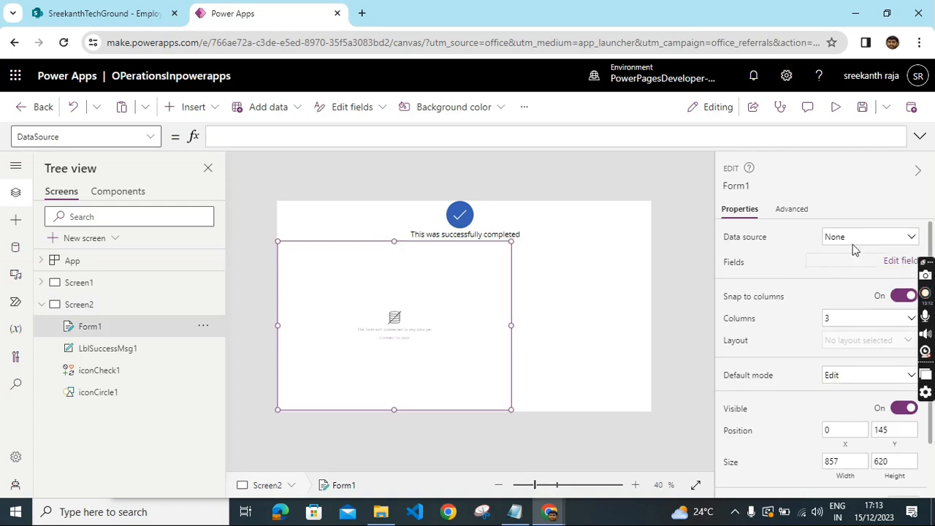
{"action": "left_click", "coordinate": [857, 239]}
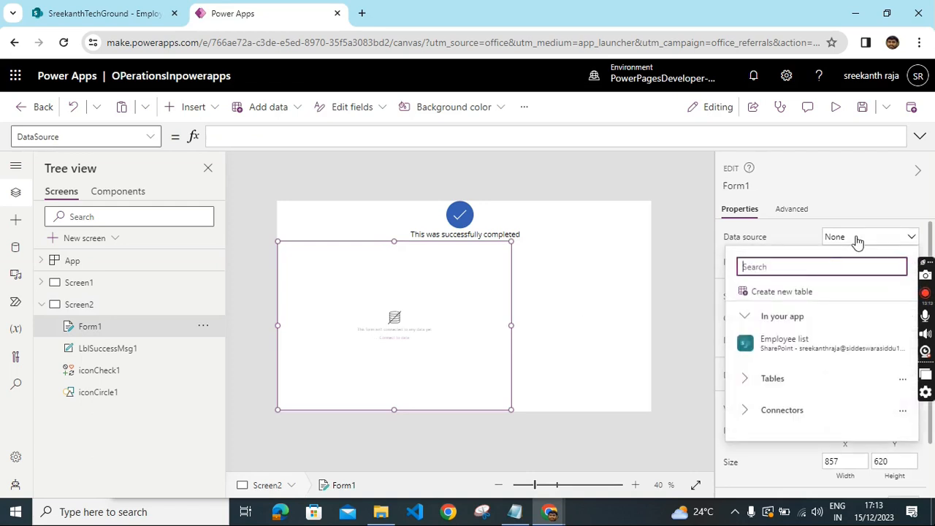
{"action": "left_click", "coordinate": [795, 350]}
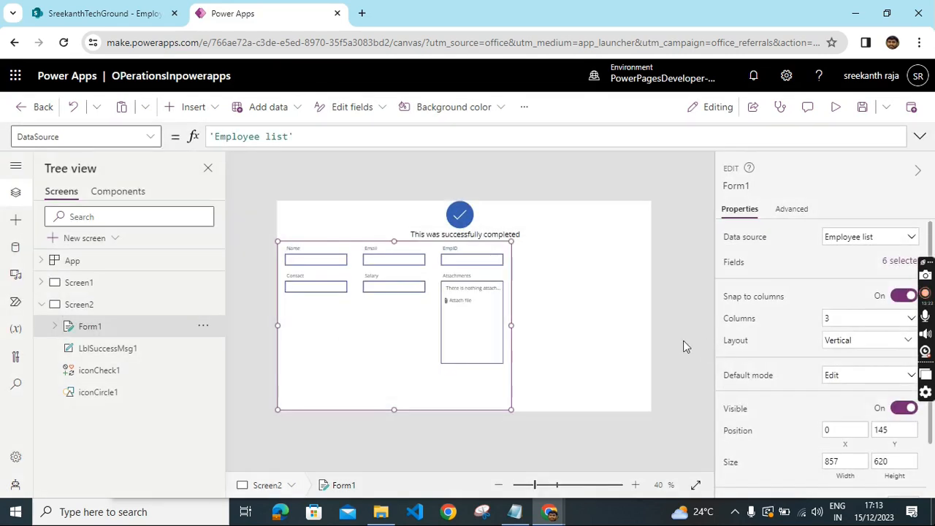
- Remove the Attachments card from the form
{"action": "left_click", "coordinate": [468, 341]}
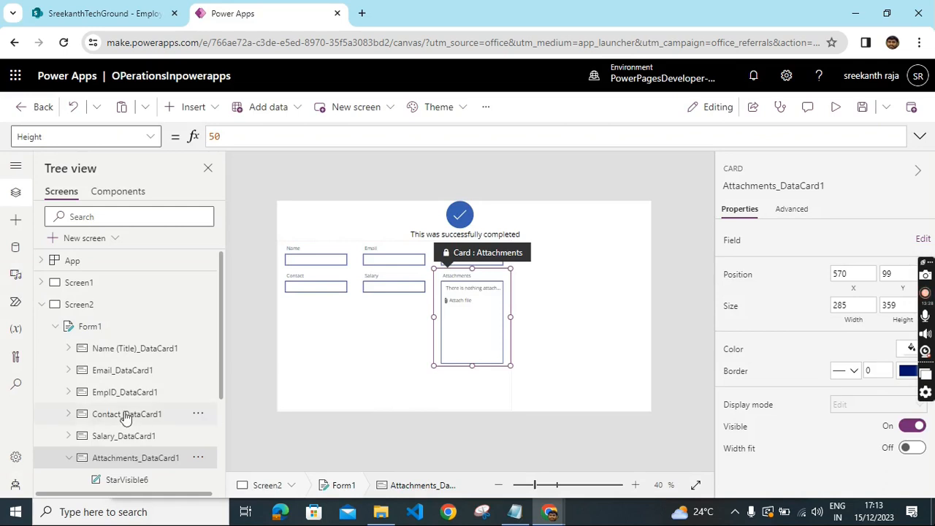
{"action": "scroll", "coordinate": [159, 438], "scroll_direction": "down", "scroll_amount": 4}
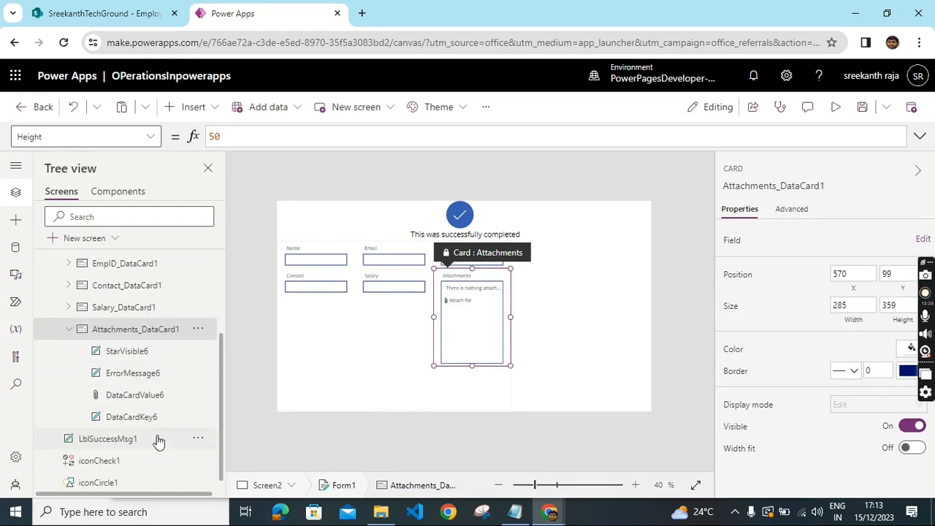
{"action": "left_click", "coordinate": [198, 322]}
{"action": "left_click", "coordinate": [222, 198]}
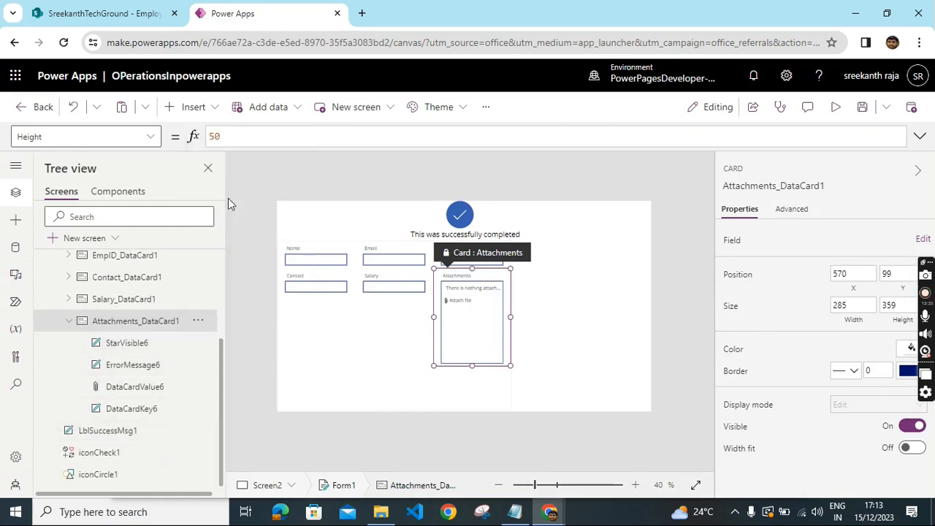
{"action": "left_click", "coordinate": [494, 315]}
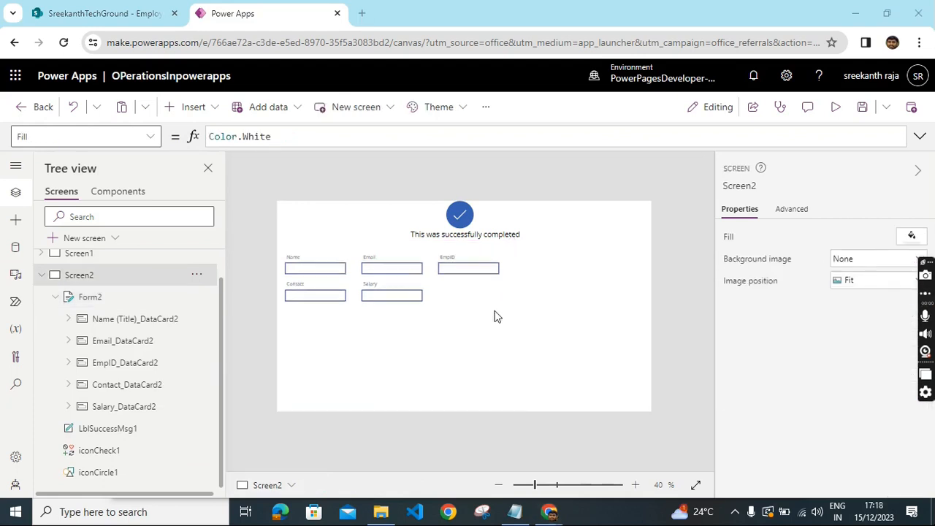
- Move the EmpID field up above Email in the form's field list
{"action": "left_click", "coordinate": [418, 341]}
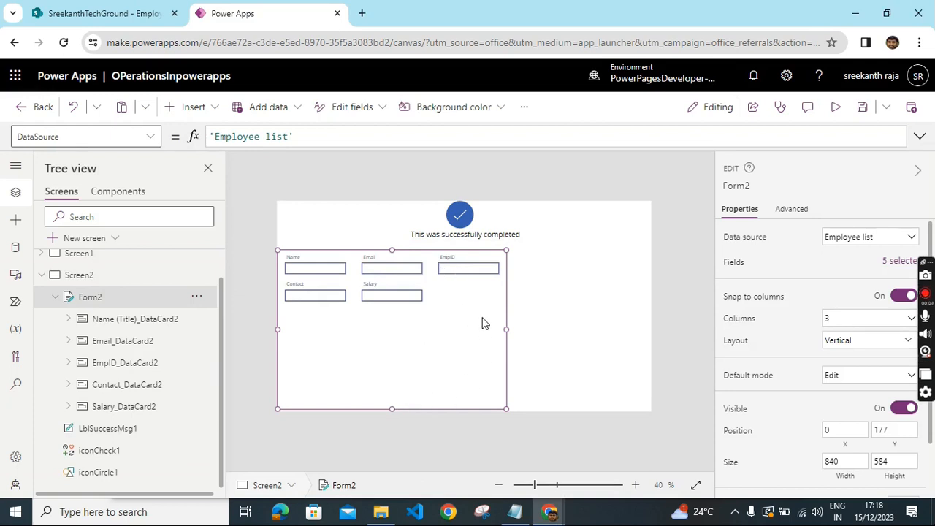
{"action": "left_click", "coordinate": [892, 269]}
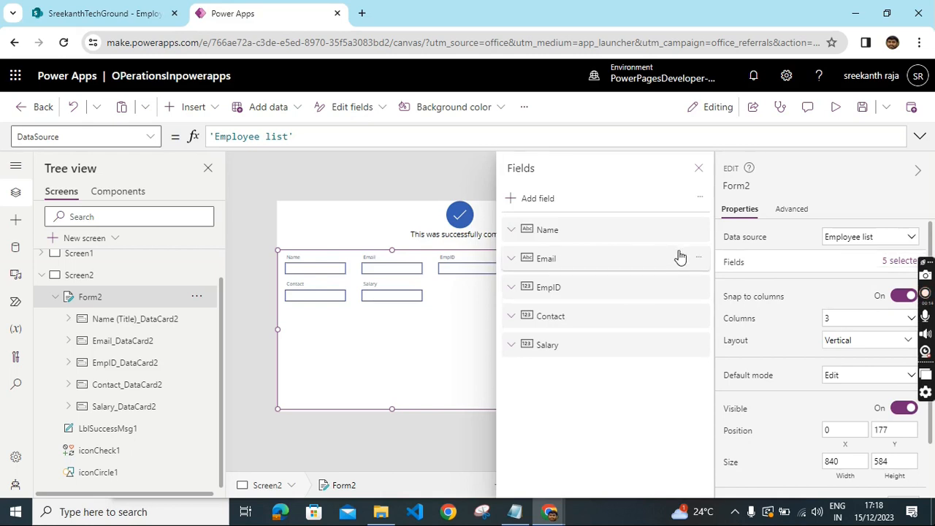
{"action": "left_click", "coordinate": [699, 287]}
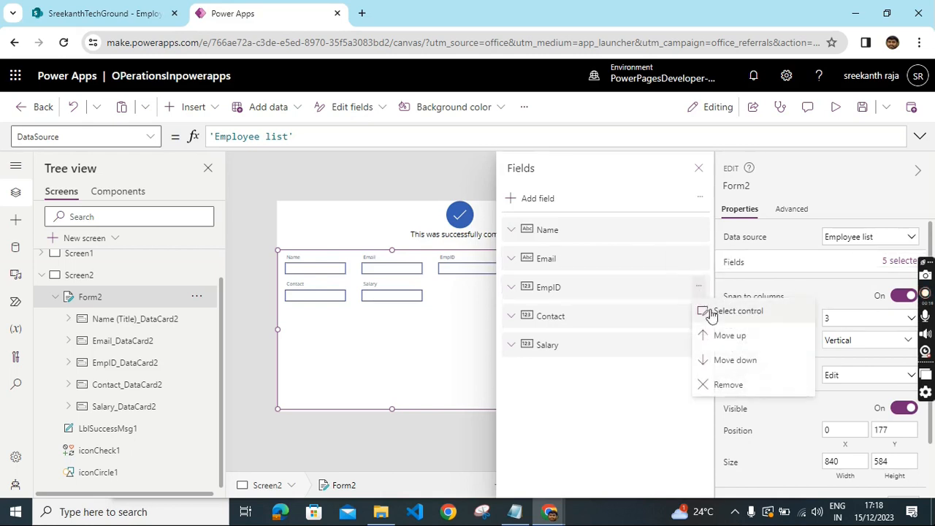
{"action": "left_click", "coordinate": [720, 340]}
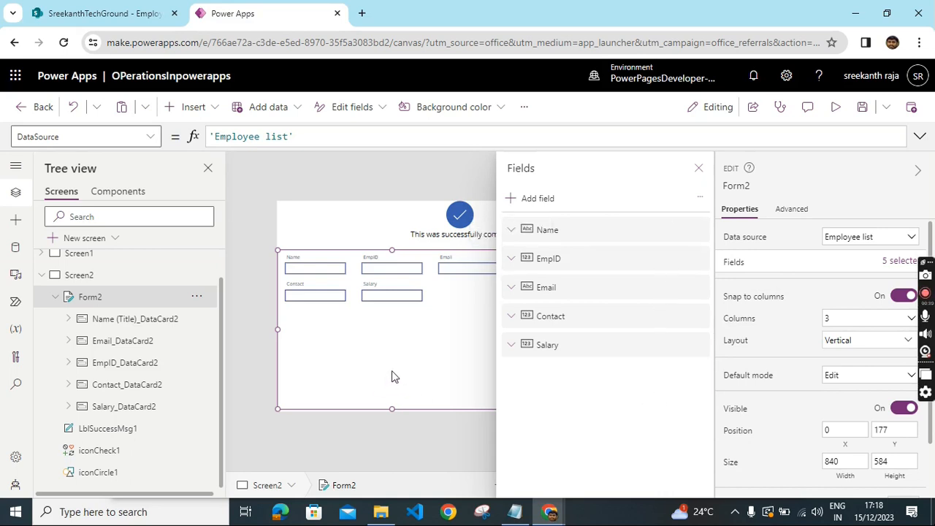
{"action": "left_click", "coordinate": [697, 168]}
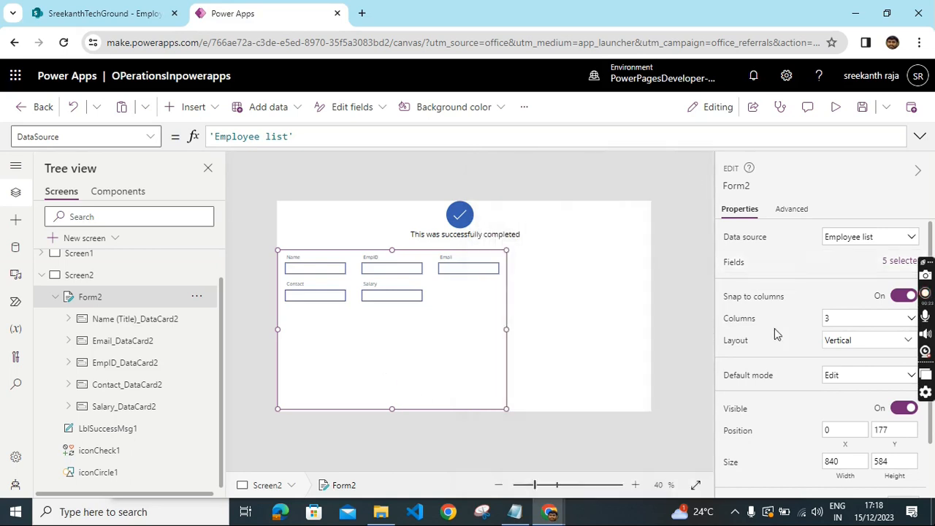
- Set the form's layout to 1 column
{"action": "left_click", "coordinate": [871, 324]}
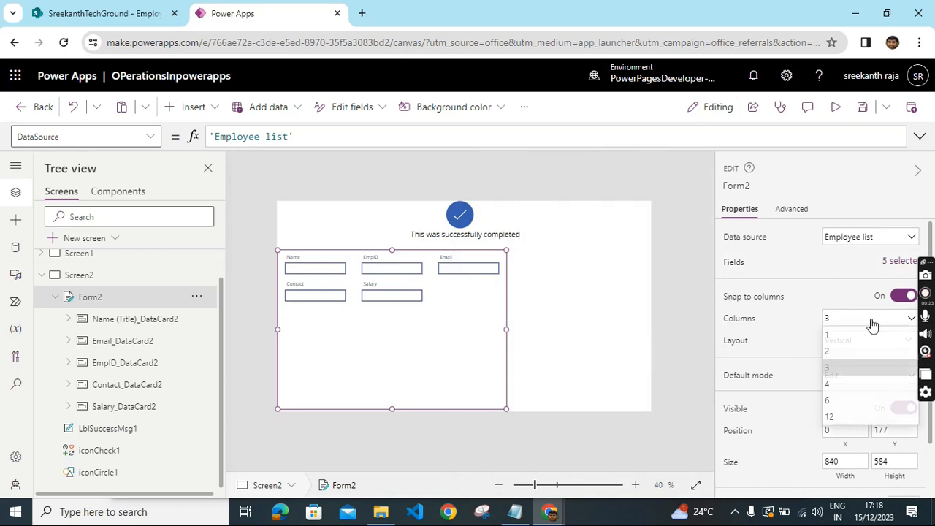
{"action": "left_click", "coordinate": [838, 338]}
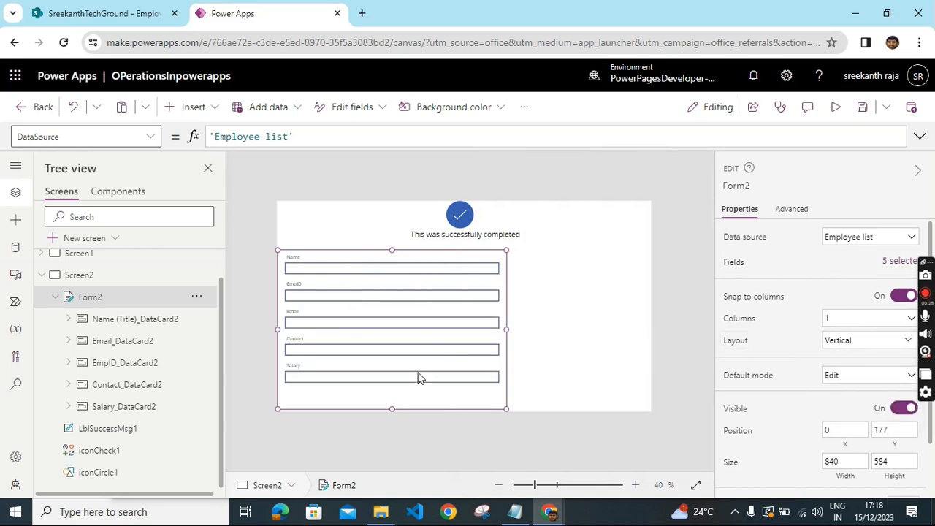
{"action": "left_click", "coordinate": [556, 311]}
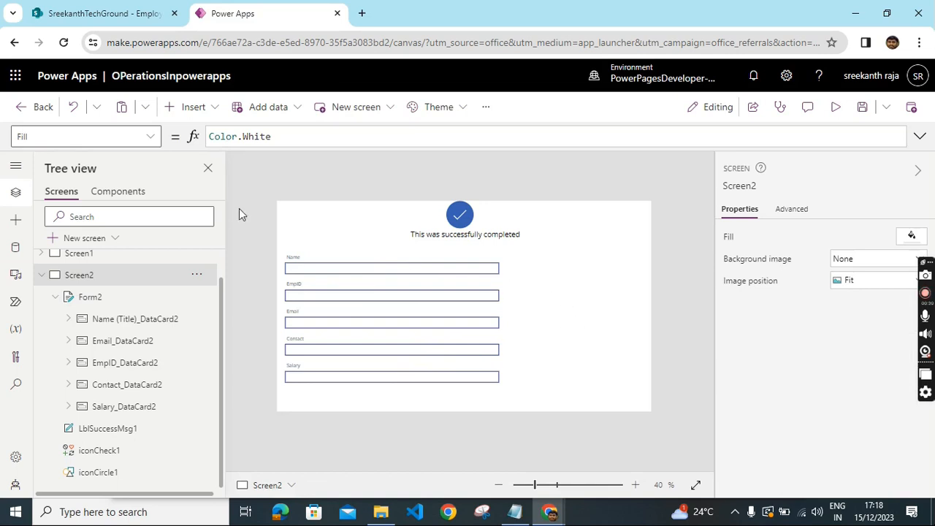
- Insert an Add icon and place it to the right of the form near its top
{"action": "left_click", "coordinate": [219, 108]}
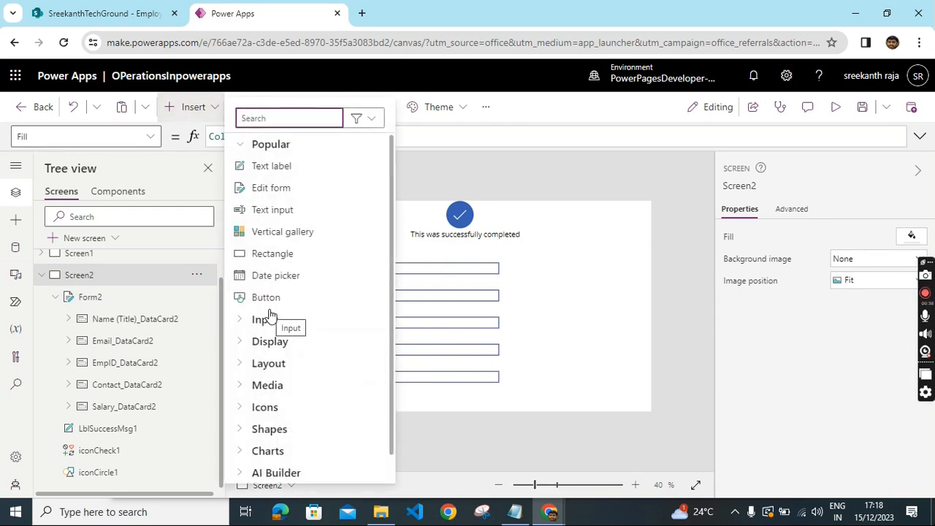
{"action": "scroll", "coordinate": [314, 382], "scroll_direction": "down", "scroll_amount": 1}
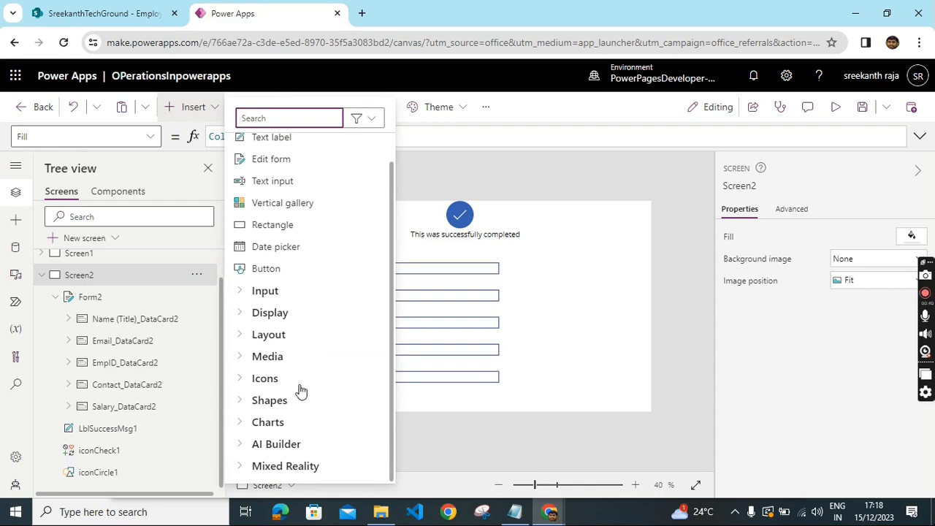
{"action": "left_click", "coordinate": [267, 380]}
{"action": "scroll", "coordinate": [306, 289], "scroll_direction": "down", "scroll_amount": 5}
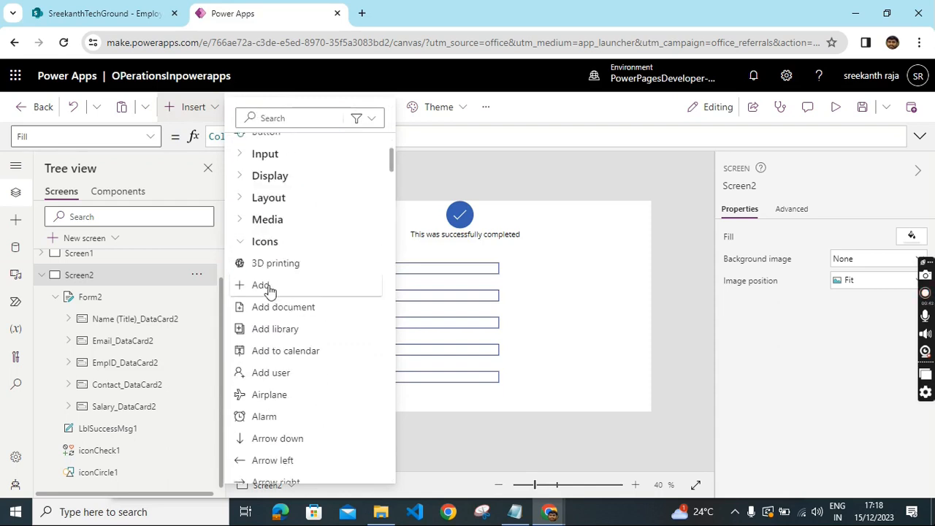
{"action": "left_click", "coordinate": [269, 285]}
{"action": "left_click_drag", "start_coordinate": [318, 220], "coordinate": [567, 255]}
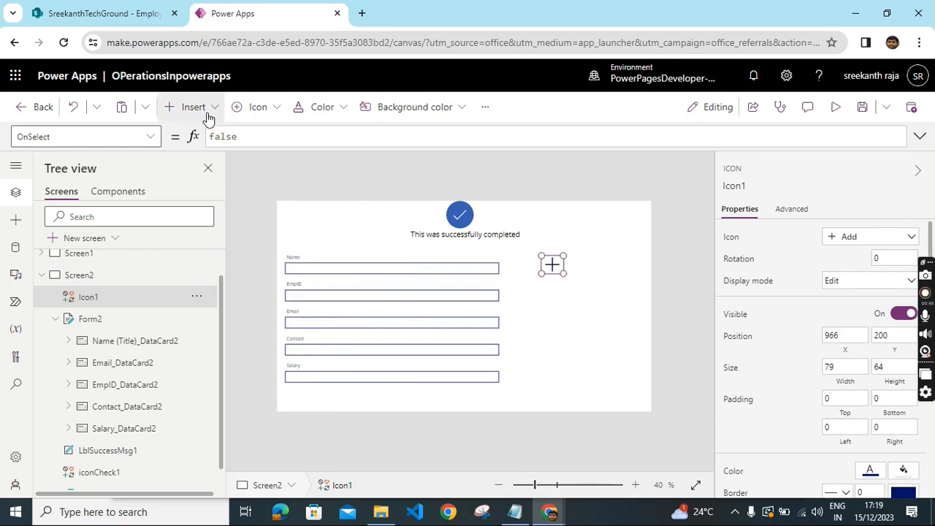
- Change the new icon's symbol to Edit
{"action": "left_click", "coordinate": [242, 114]}
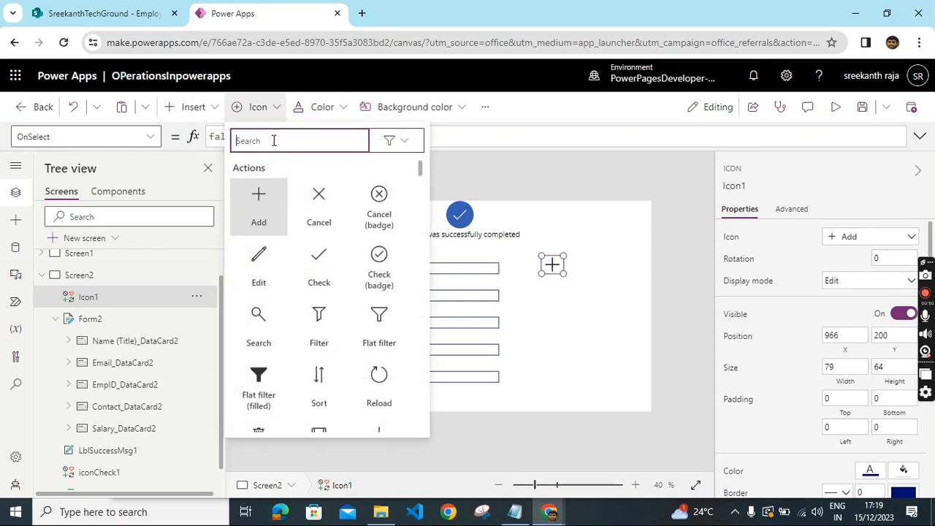
{"action": "left_click", "coordinate": [268, 272]}
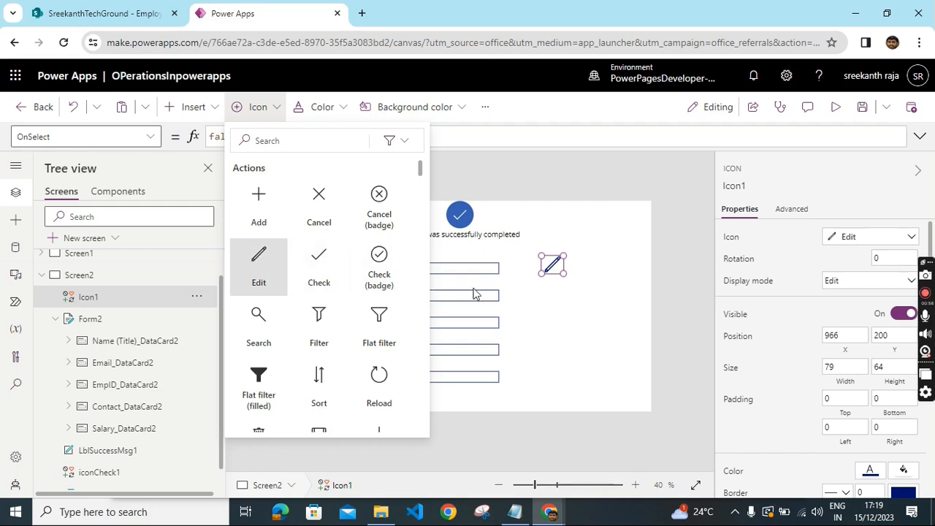
{"action": "left_click", "coordinate": [578, 311]}
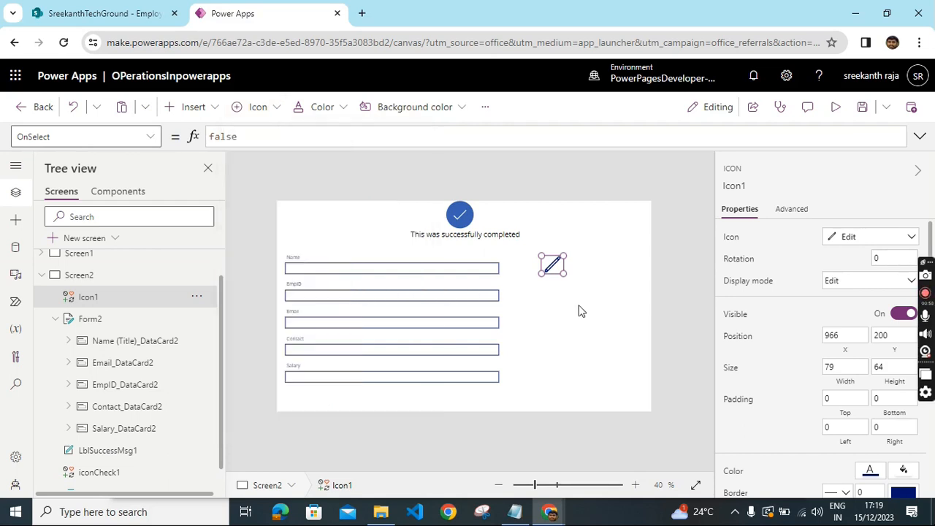
{"action": "left_click", "coordinate": [552, 291]}
- Insert an Add icon and place it beside the Edit icon to the right of the form
{"action": "left_click", "coordinate": [192, 108]}
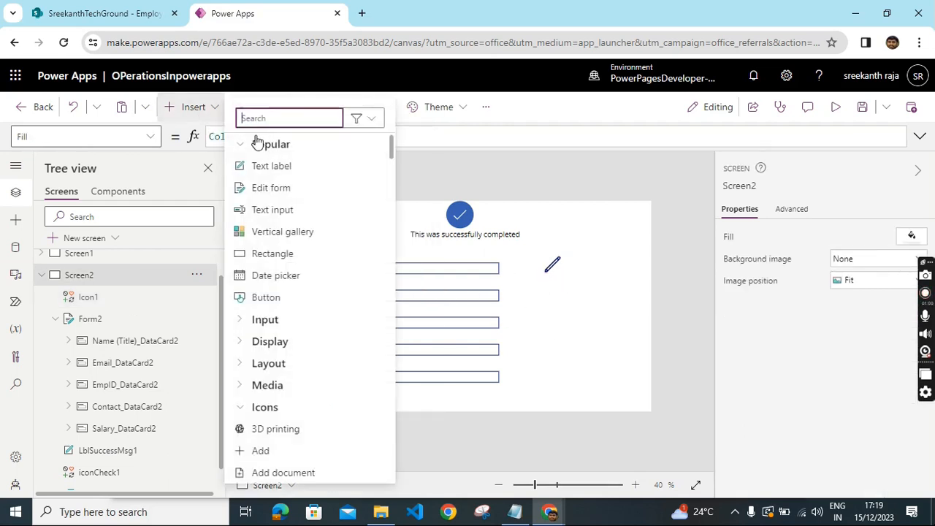
{"action": "type", "text": "add"}
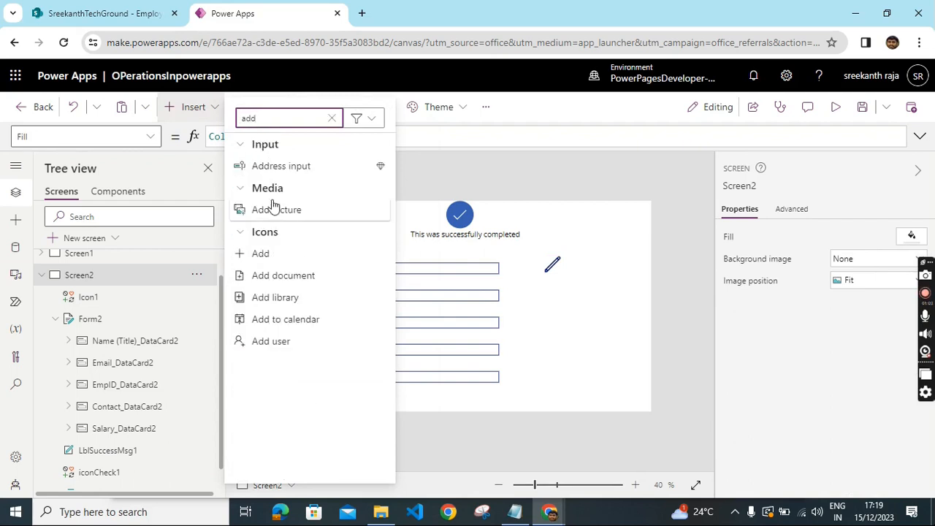
{"action": "left_click", "coordinate": [271, 262]}
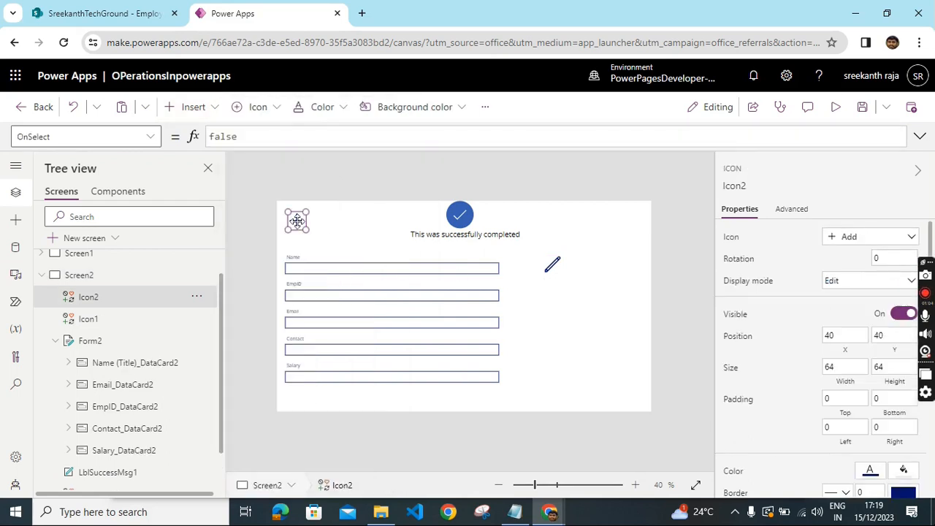
{"action": "mouse_move", "coordinate": [298, 222]}
{"action": "left_mouse_down"}
{"action": "mouse_move", "coordinate": [579, 266]}
{"action": "mouse_move", "coordinate": [531, 263]}
{"action": "mouse_move", "coordinate": [560, 263]}
{"action": "left_mouse_up"}
{"action": "left_click", "coordinate": [551, 263]}
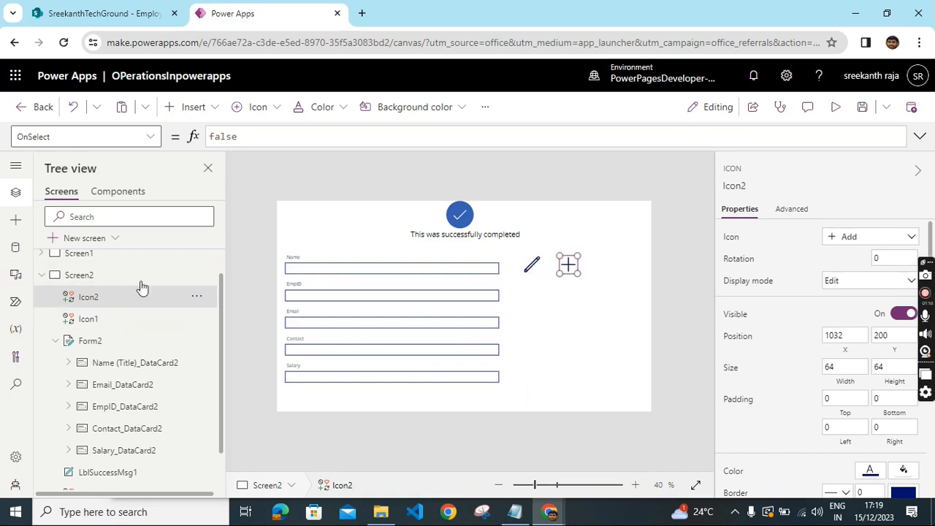
- Insert a Trash icon and place it to the right of the Add icon
{"action": "left_click", "coordinate": [191, 106]}
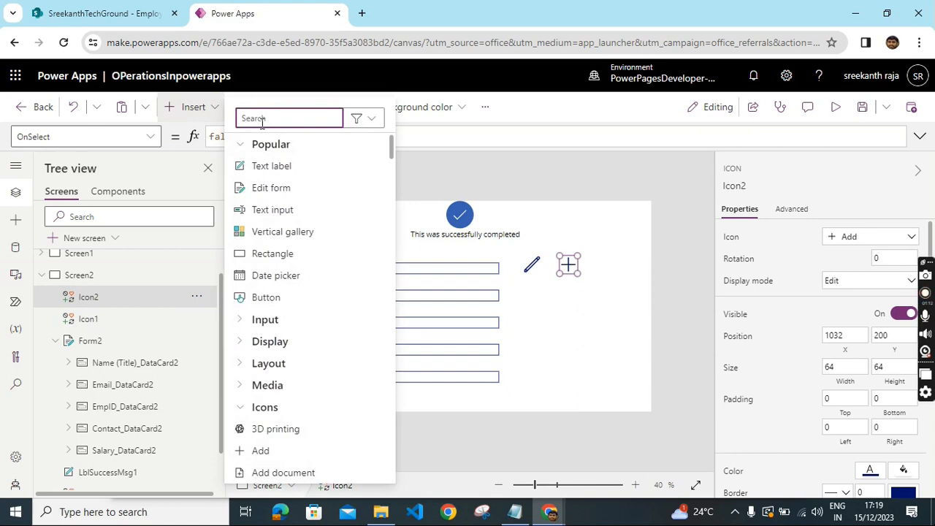
{"action": "type", "text": "trash"}
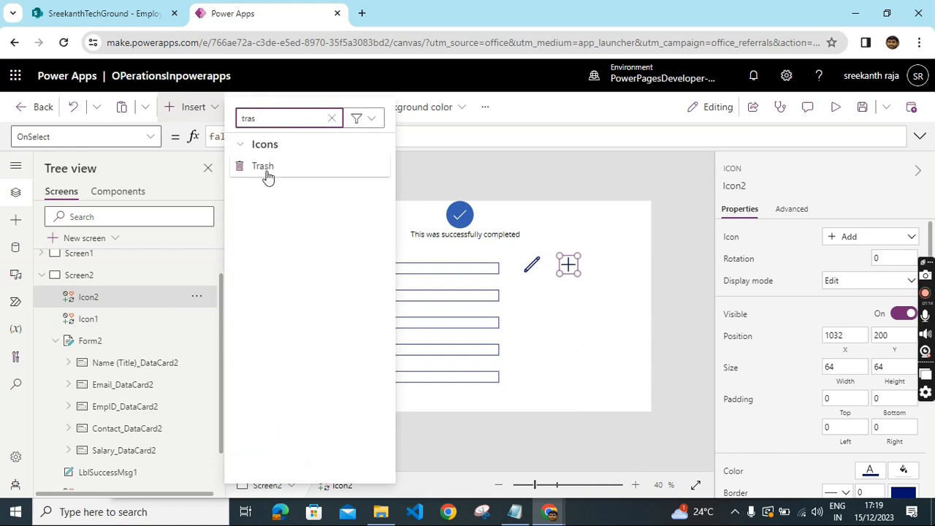
{"action": "left_click", "coordinate": [266, 170]}
{"action": "left_click_drag", "start_coordinate": [296, 219], "coordinate": [604, 265]}
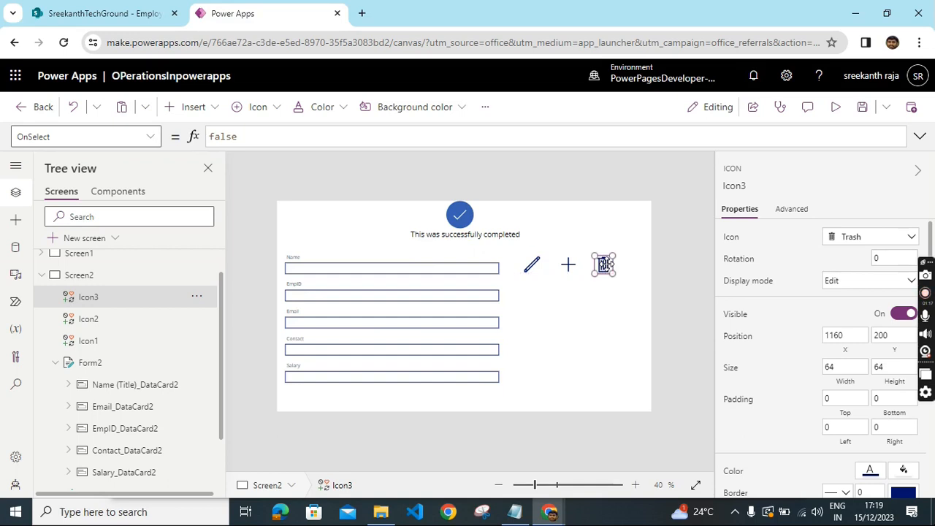
- Insert a Database icon and place it to the right of the Trash icon in the same row
{"action": "left_click", "coordinate": [210, 109]}
{"action": "type", "text": "data"}
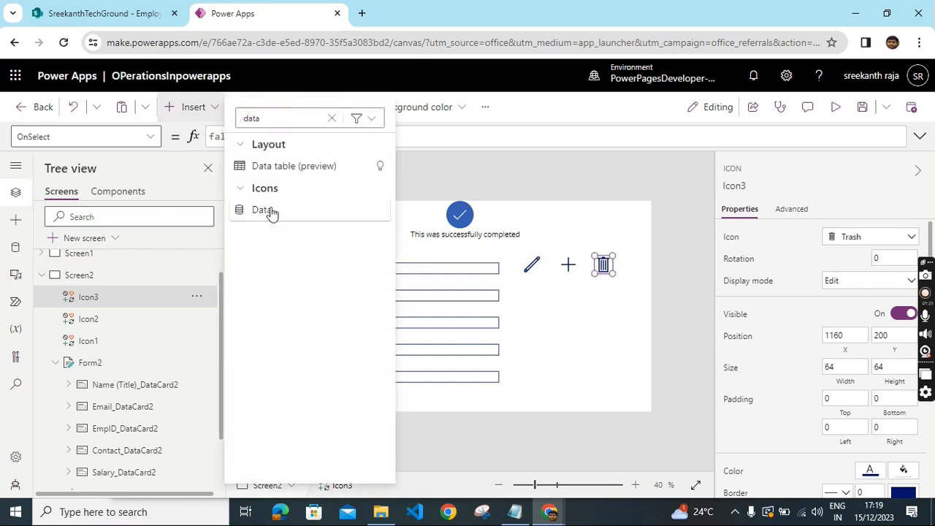
{"action": "left_click", "coordinate": [271, 212]}
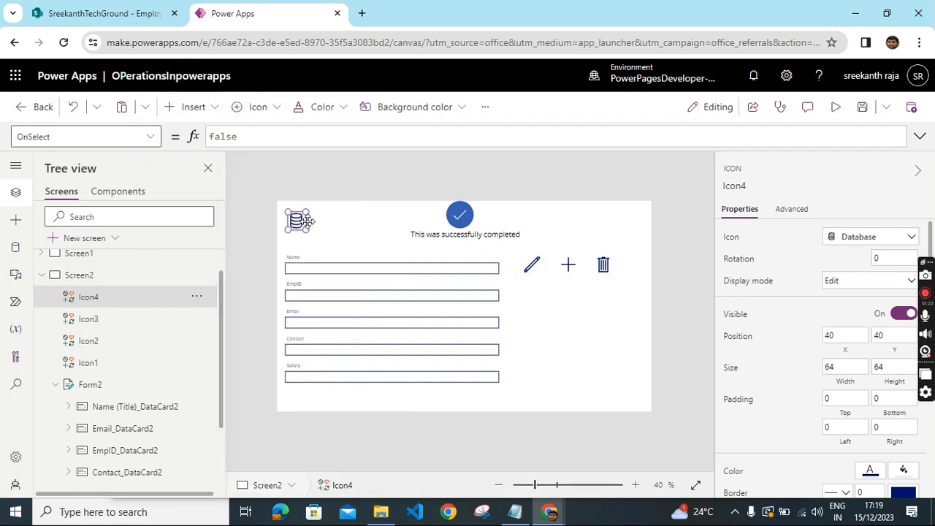
{"action": "left_click_drag", "start_coordinate": [303, 223], "coordinate": [656, 272]}
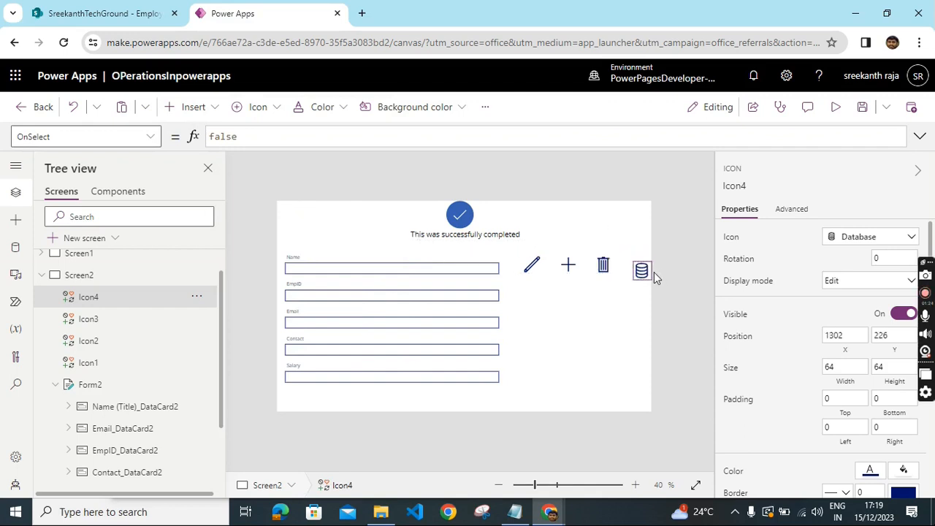
{"action": "left_click", "coordinate": [631, 297]}
{"action": "left_click", "coordinate": [644, 270]}
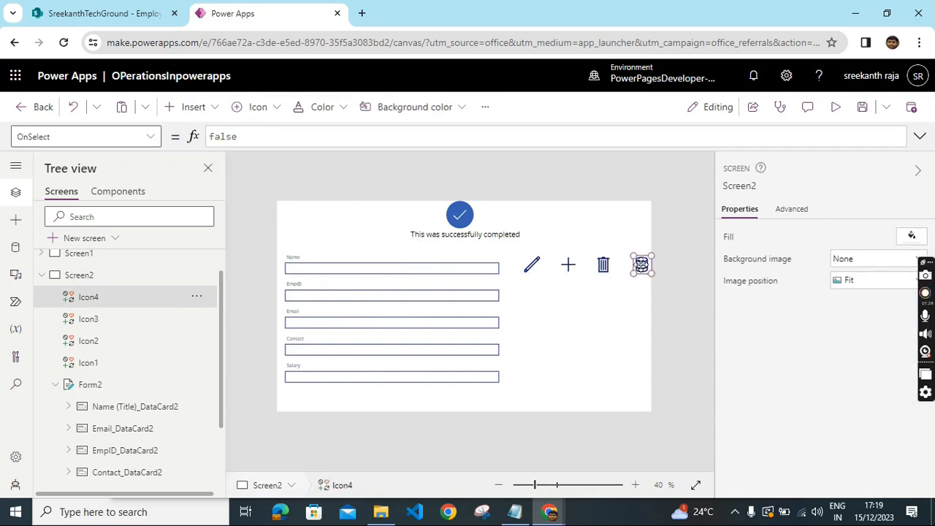
{"action": "left_click", "coordinate": [596, 330]}
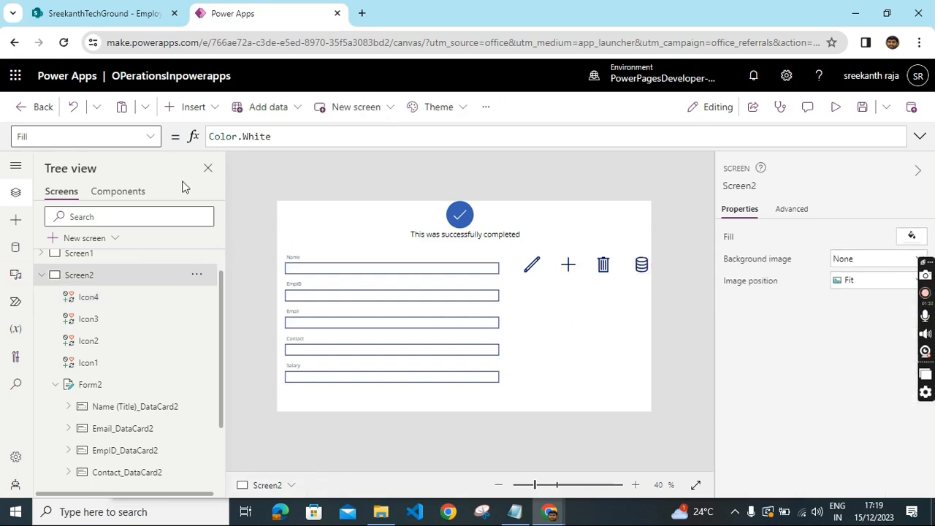
- Insert a Home icon in the screen's top-left corner and enlarge it to about 135 by 104
{"action": "left_click", "coordinate": [209, 113]}
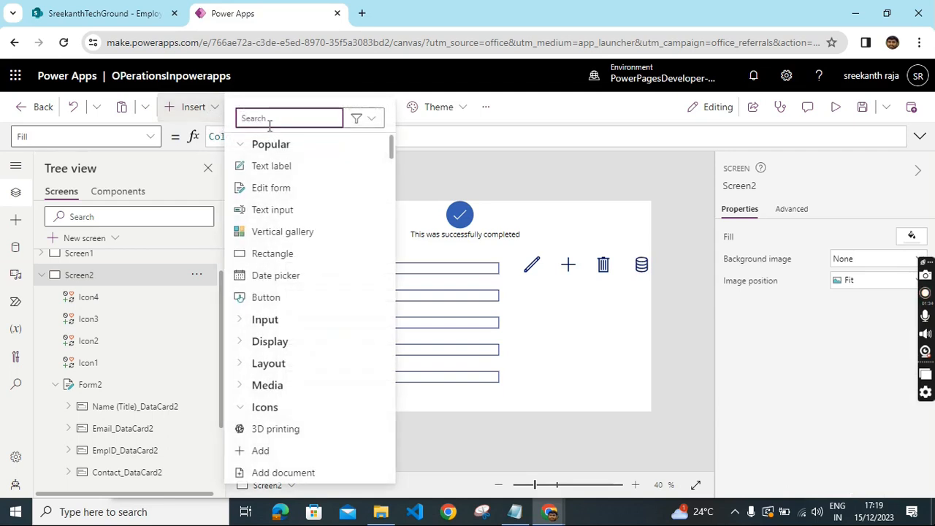
{"action": "type", "text": "hom"}
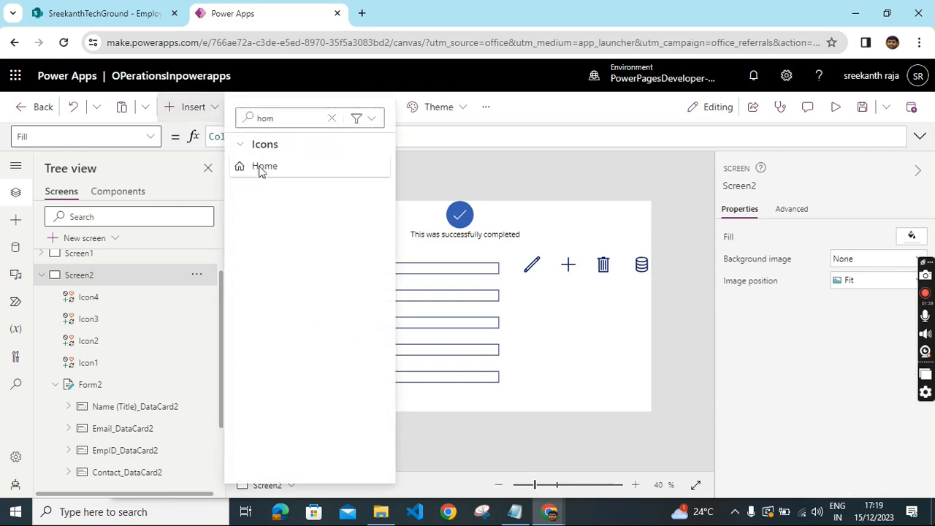
{"action": "left_click", "coordinate": [261, 167]}
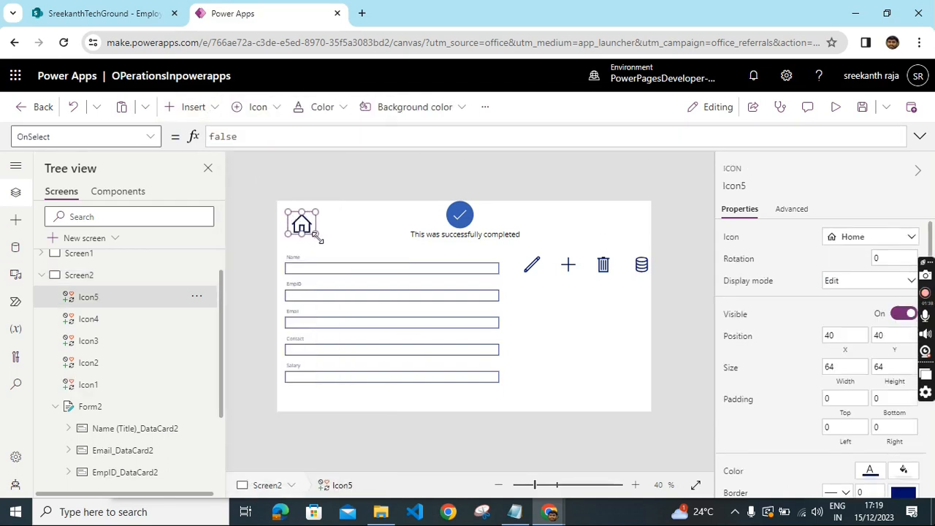
{"action": "left_click_drag", "start_coordinate": [317, 237], "coordinate": [349, 231]}
{"action": "left_click", "coordinate": [357, 232]}
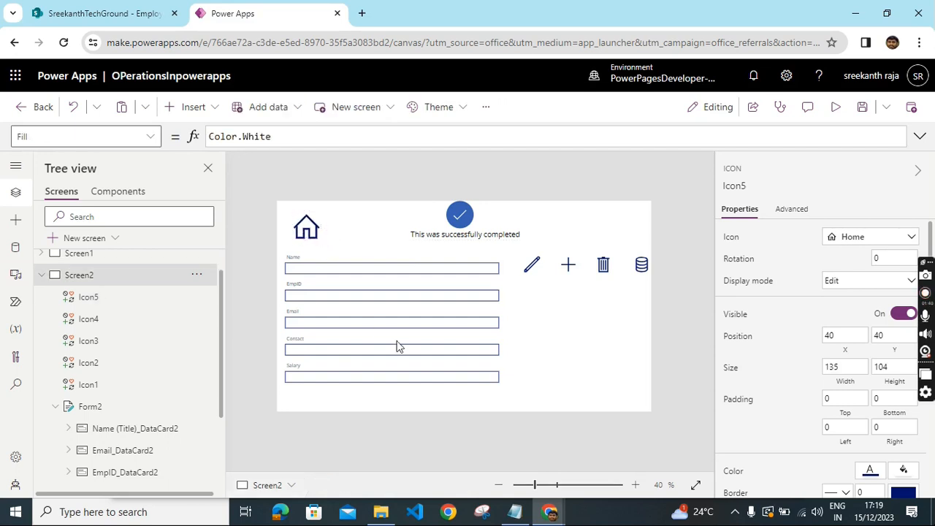
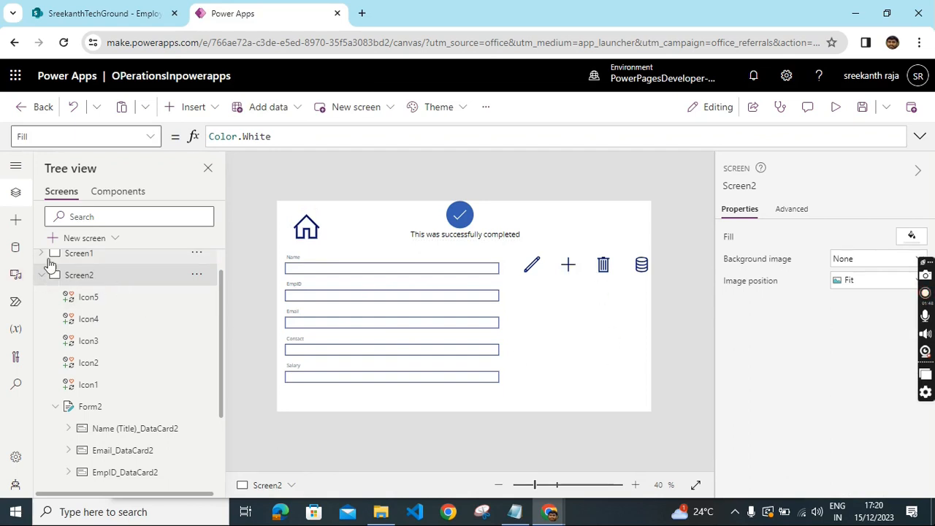
- Add a new blank screen to the app
{"action": "left_click", "coordinate": [207, 168]}
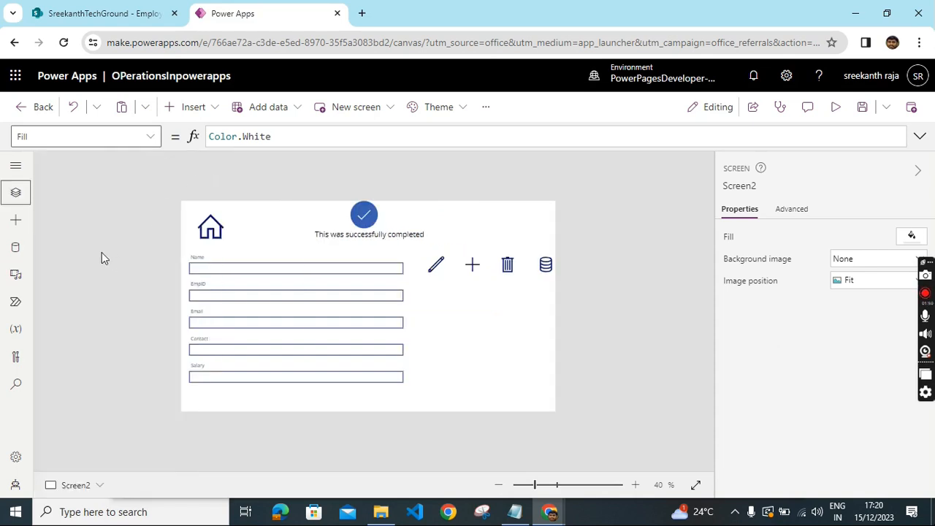
{"action": "left_click", "coordinate": [15, 192]}
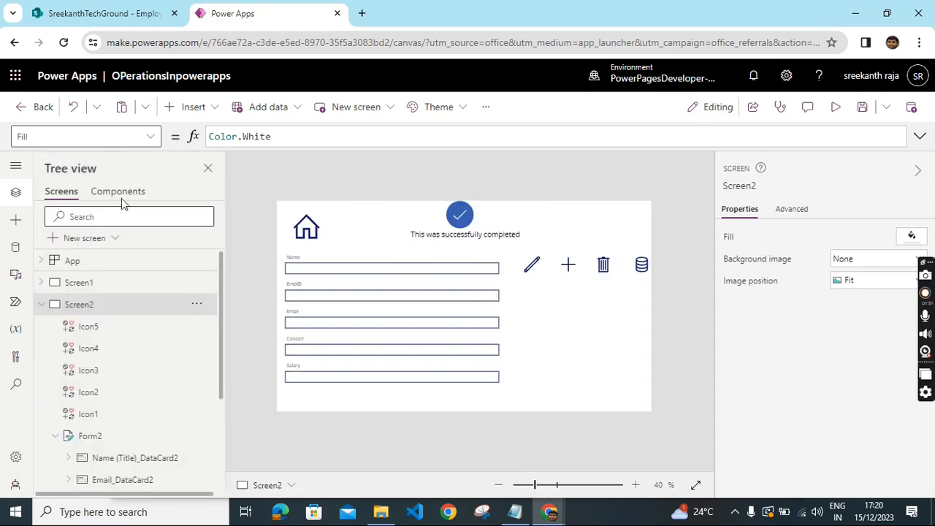
{"action": "left_click", "coordinate": [78, 241]}
{"action": "left_click", "coordinate": [285, 317]}
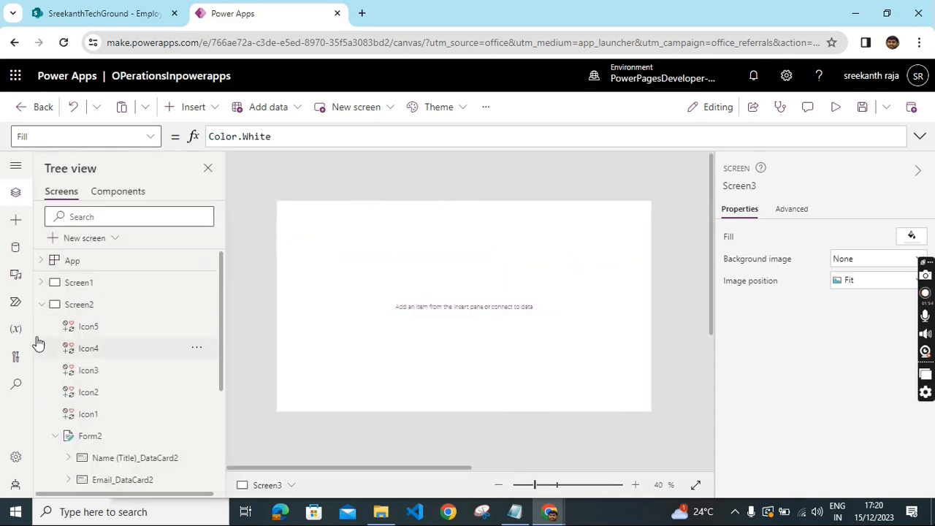
{"action": "left_click", "coordinate": [42, 304]}
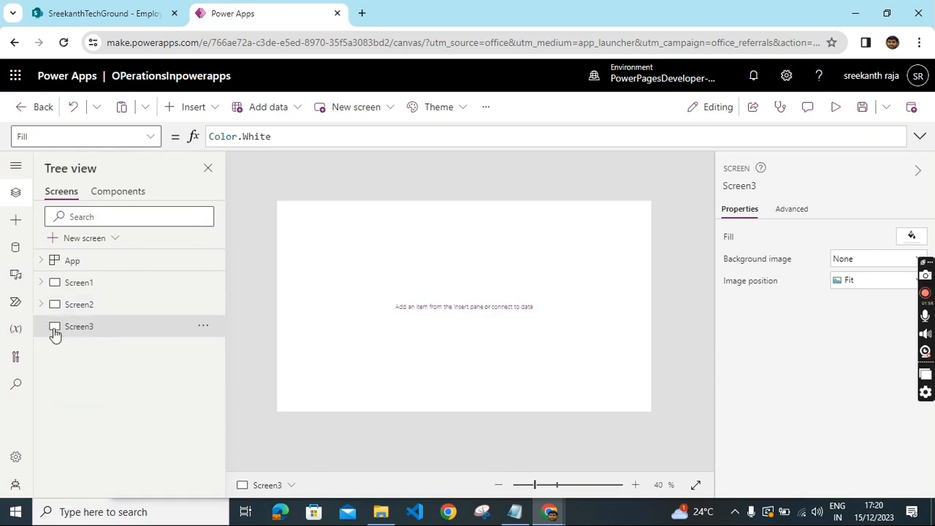
- Insert a data table on the new screen and connect it to the Employee list data source
{"action": "left_click", "coordinate": [217, 110]}
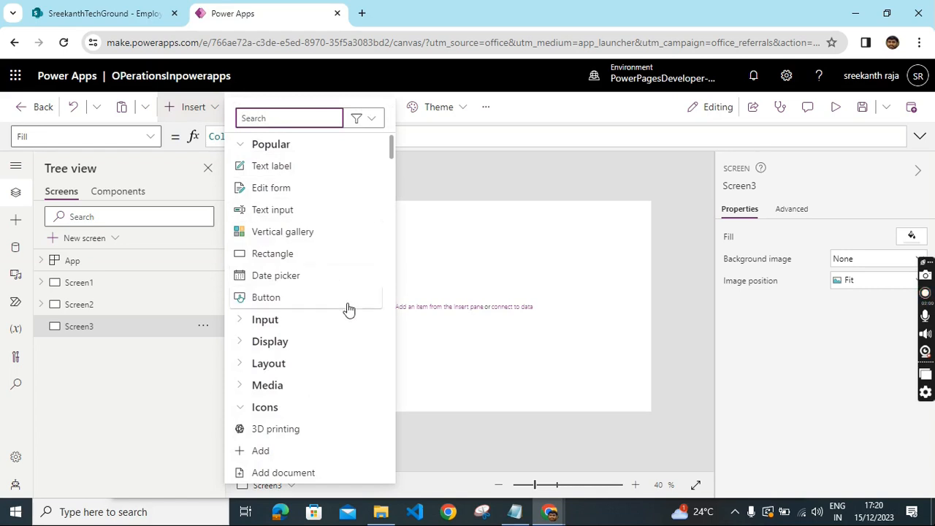
{"action": "type", "text": "tab"}
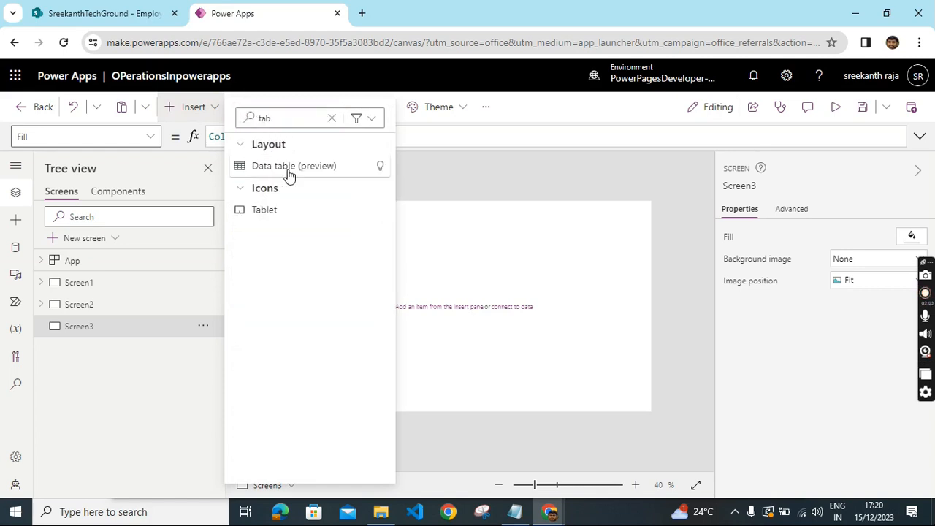
{"action": "left_click", "coordinate": [289, 168]}
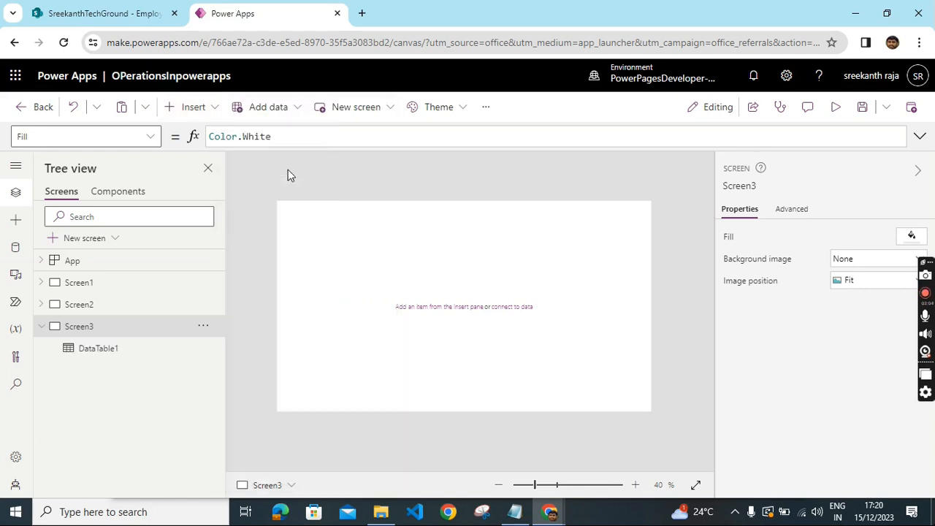
{"action": "mouse_move", "coordinate": [585, 338]}
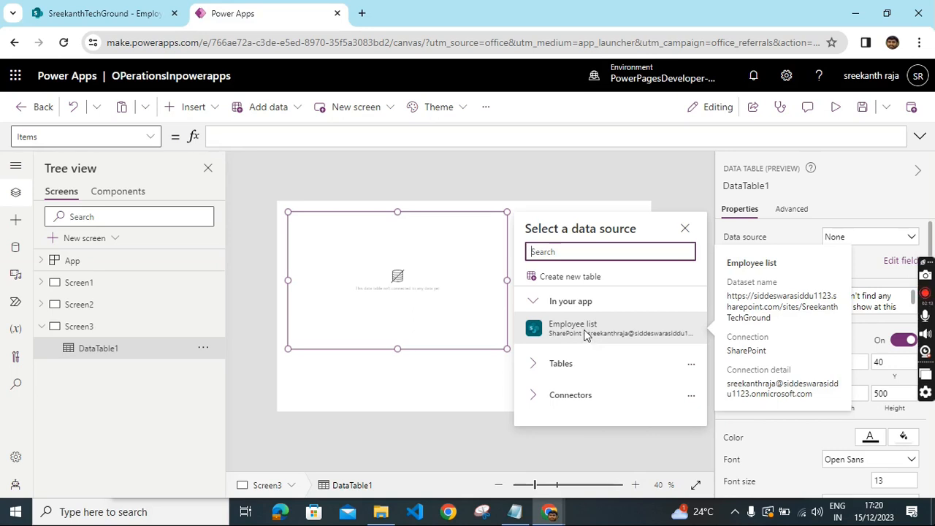
{"action": "left_click", "coordinate": [584, 330]}
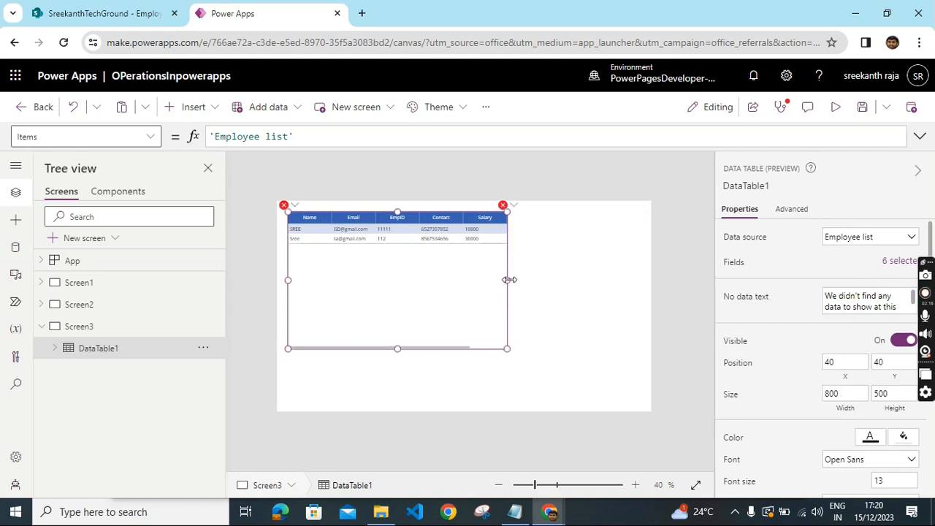
- Resize the data table to about 1177 by 725 and move it to position 0, 40
{"action": "left_click_drag", "start_coordinate": [507, 281], "coordinate": [601, 297]}
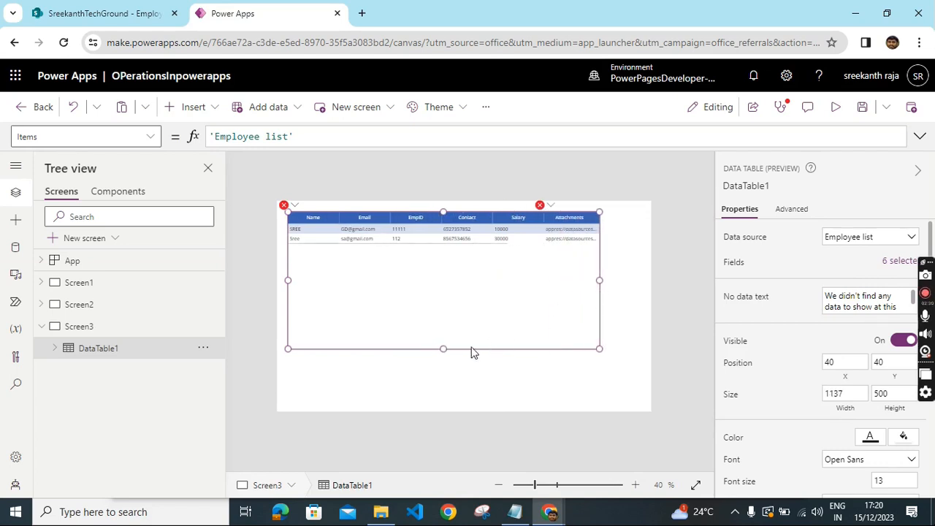
{"action": "left_click_drag", "start_coordinate": [443, 349], "coordinate": [448, 412]}
{"action": "left_click_drag", "start_coordinate": [287, 310], "coordinate": [277, 312]}
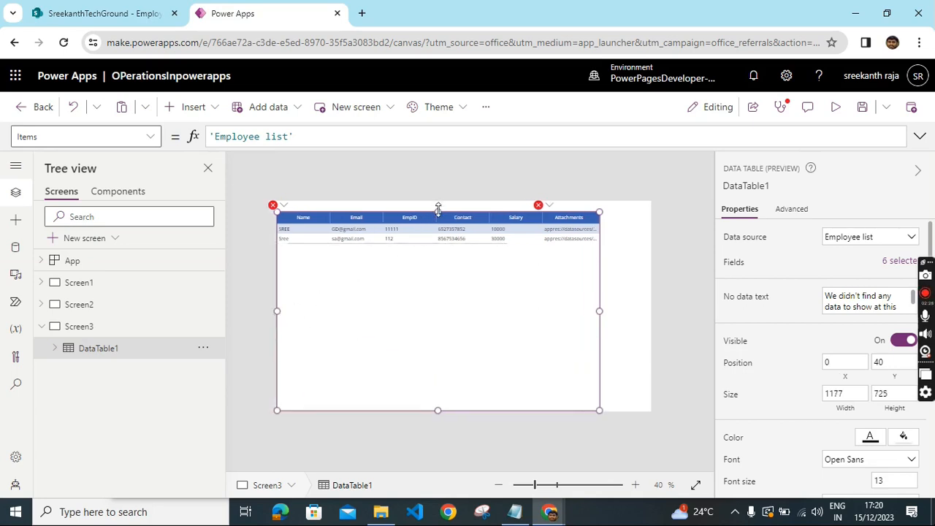
- Delete the Attachments column from the data table
{"action": "left_click", "coordinate": [448, 298]}
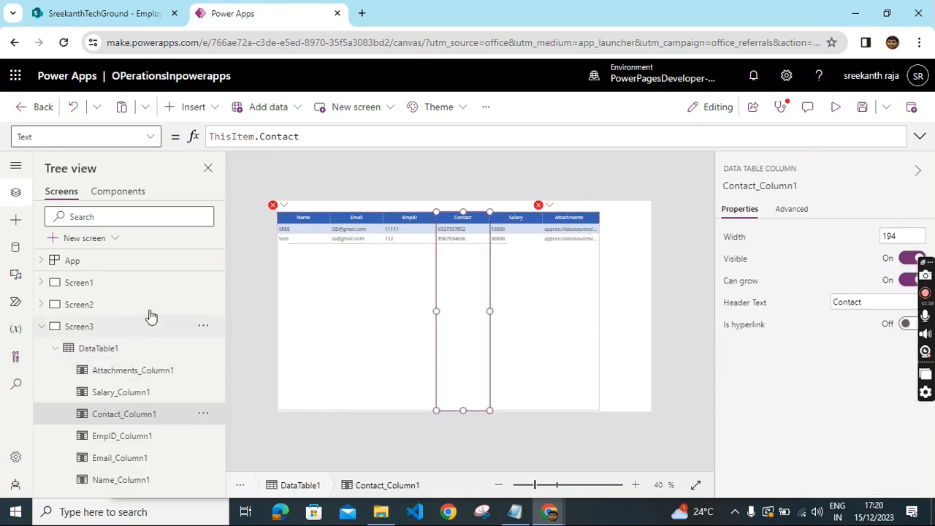
{"action": "left_click", "coordinate": [201, 372]}
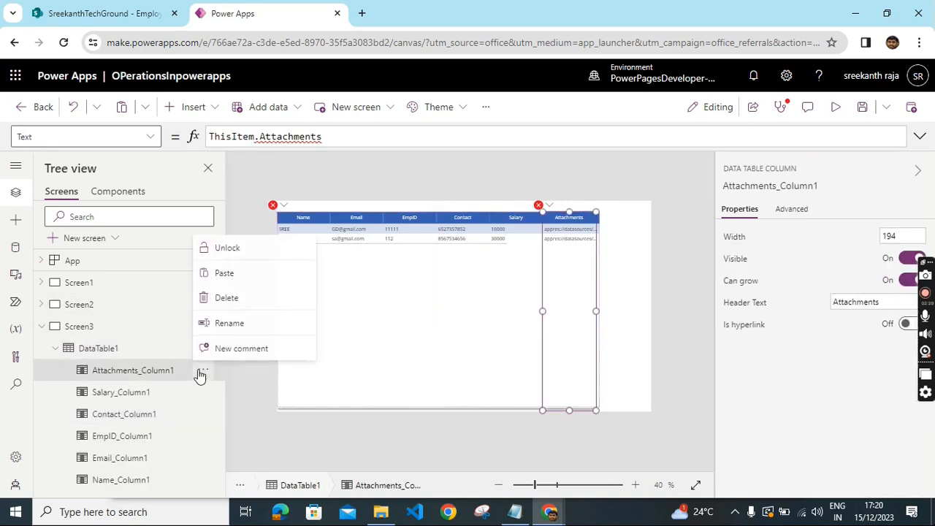
{"action": "left_click", "coordinate": [230, 297]}
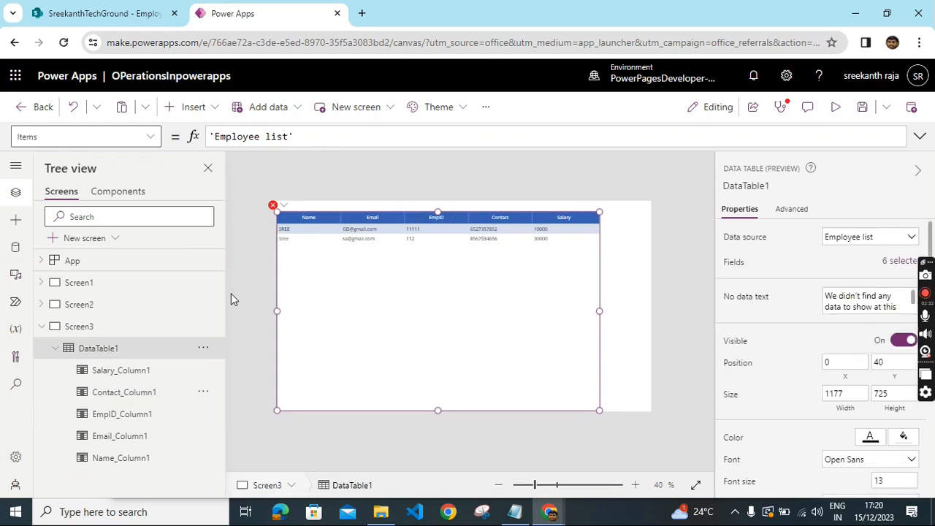
{"action": "left_click", "coordinate": [431, 307]}
- Set the Name column's text to ThisItem.'Name (Title)'
{"action": "left_click", "coordinate": [291, 229]}
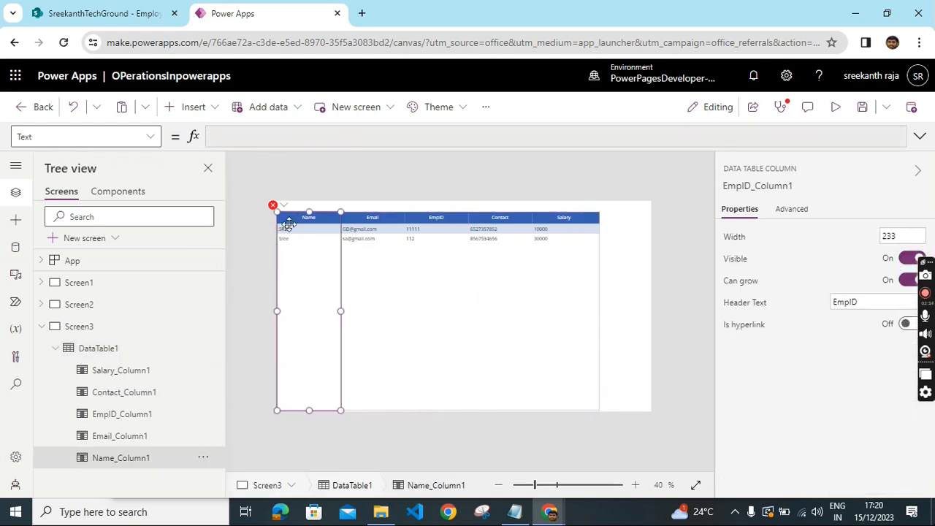
{"action": "left_click", "coordinate": [299, 138]}
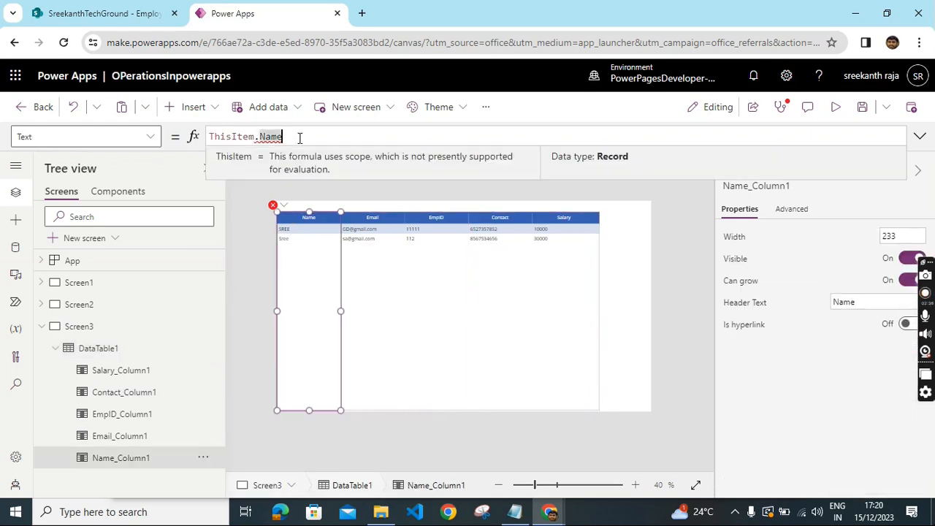
{"action": "key", "text": "BackSpace"}
{"action": "key", "text": "BackSpace"}
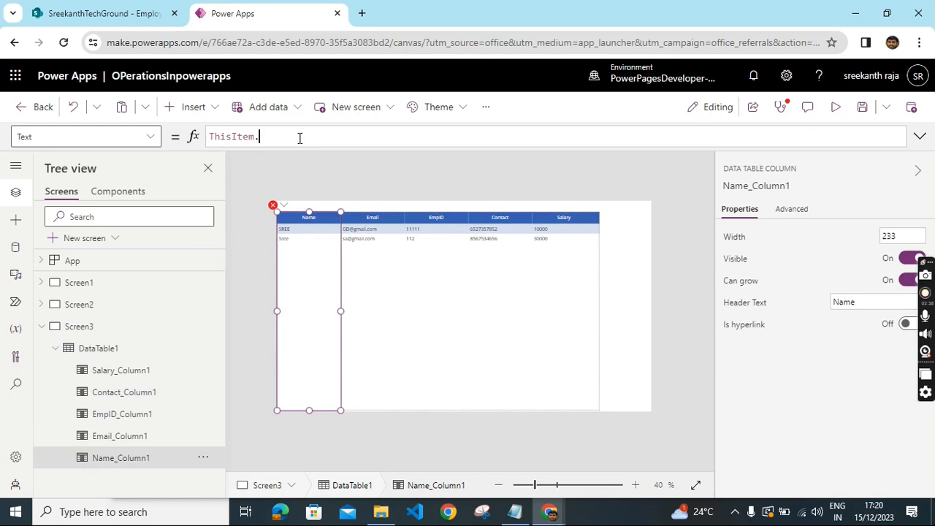
{"action": "type", "text": "t"}
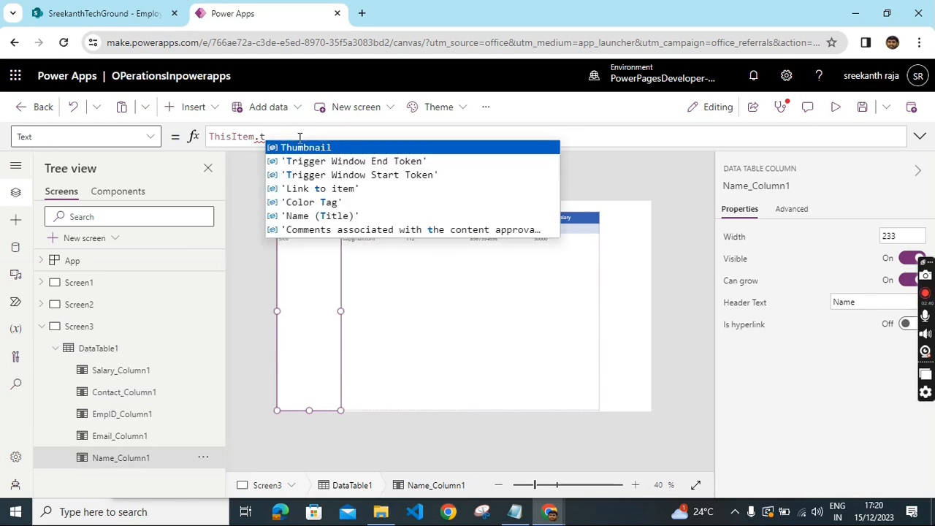
{"action": "left_click", "coordinate": [307, 215]}
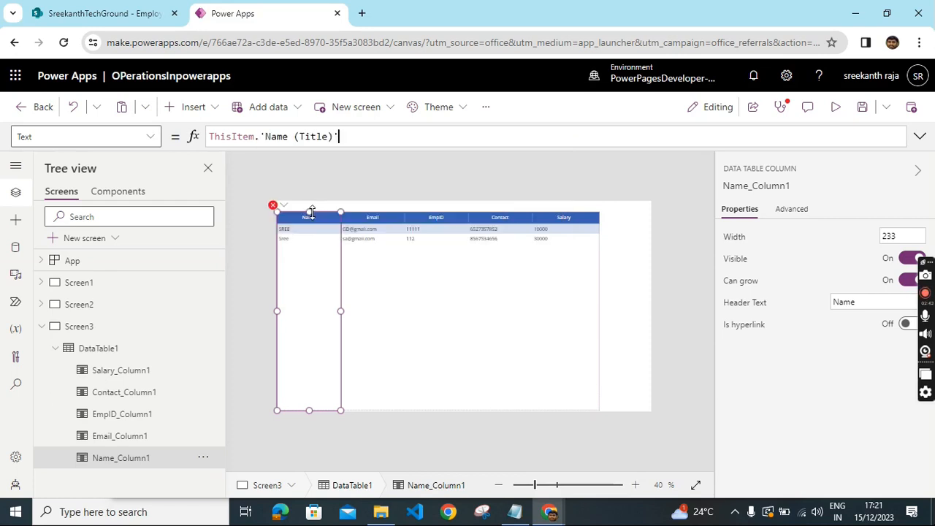
{"action": "left_click", "coordinate": [475, 276]}
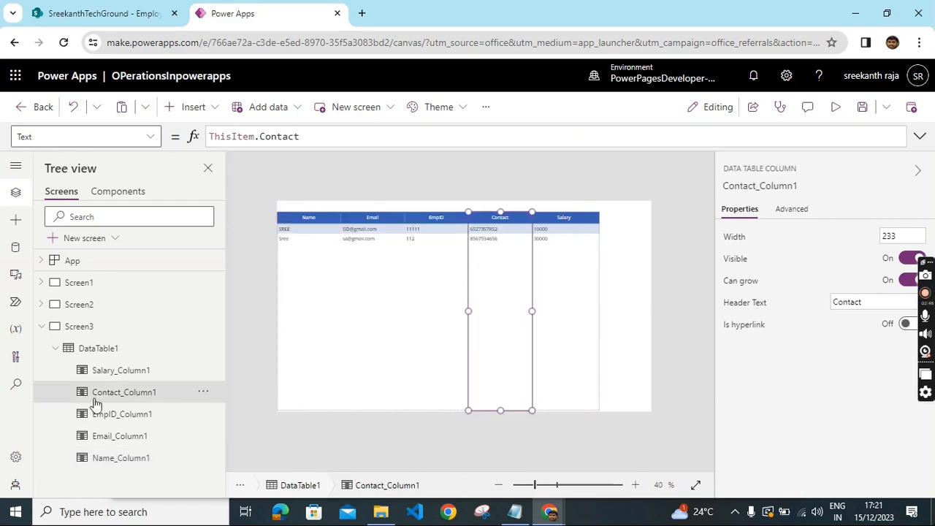
- Insert a Back arrow icon and place it in the screen's top-right corner beside the table
{"action": "left_click", "coordinate": [213, 109]}
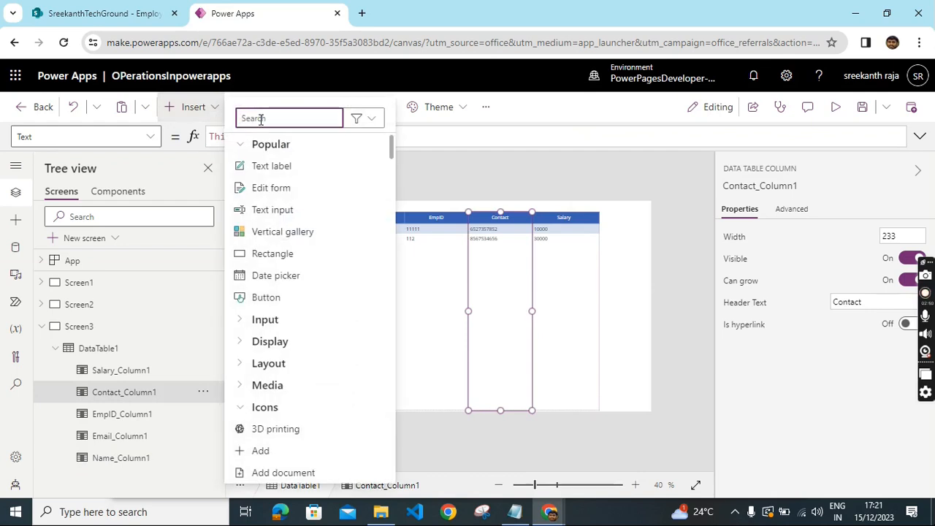
{"action": "type", "text": "ba"}
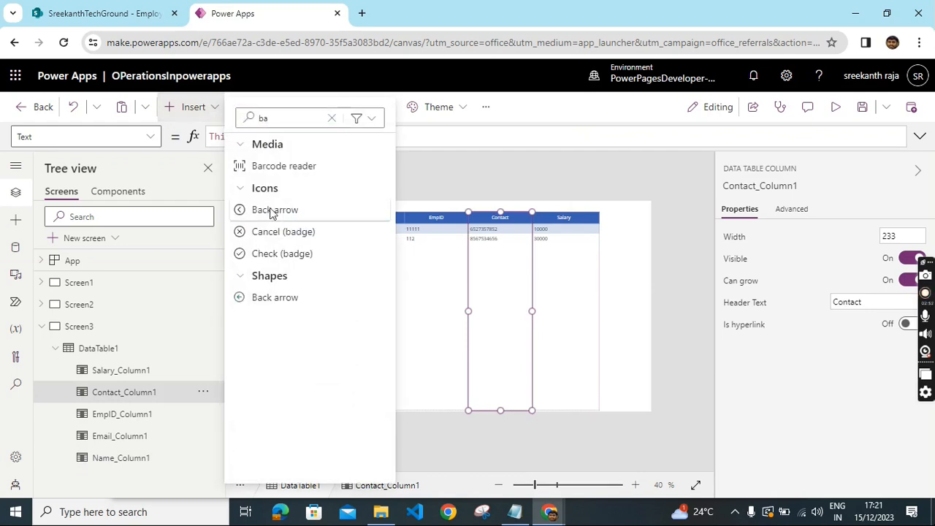
{"action": "left_click", "coordinate": [270, 209]}
{"action": "left_click_drag", "start_coordinate": [303, 225], "coordinate": [616, 234]}
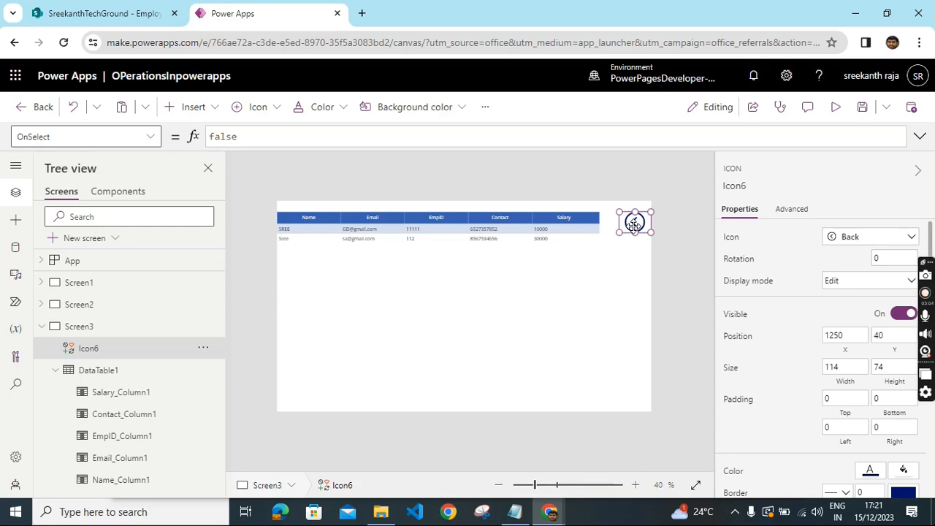
- Set the Back arrow icon's OnSelect to Navigate(Screen2)
{"action": "left_click", "coordinate": [257, 142]}
{"action": "key", "text": "BackSpace"}
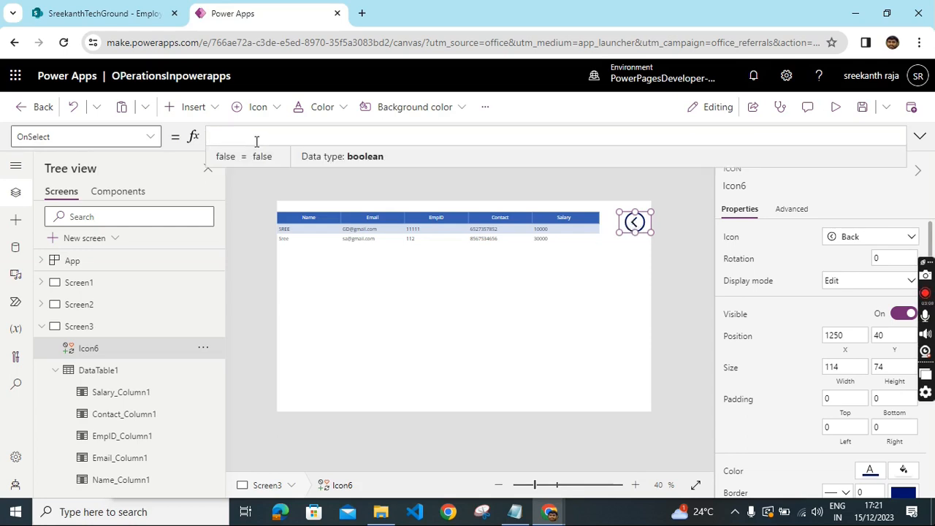
{"action": "type", "text": "Navigate"}
{"action": "key", "text": "Tab"}
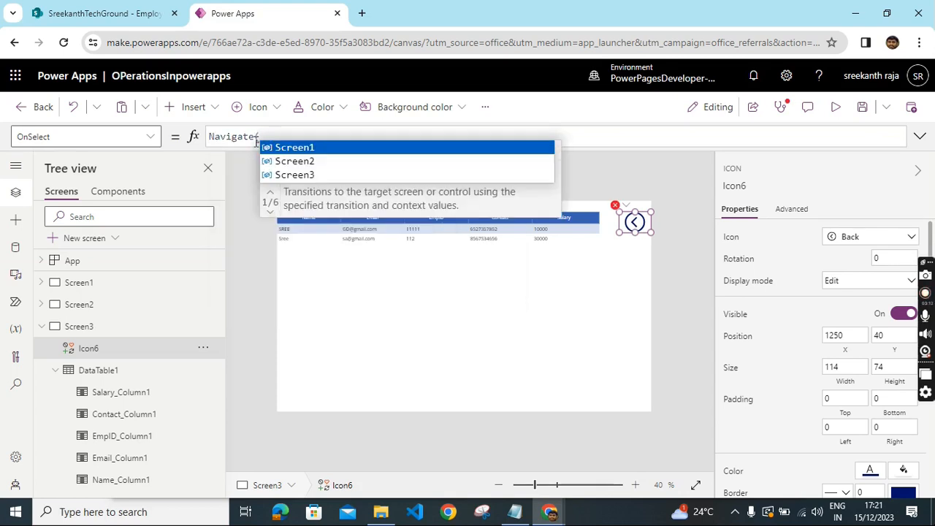
{"action": "type", "text": "s"}
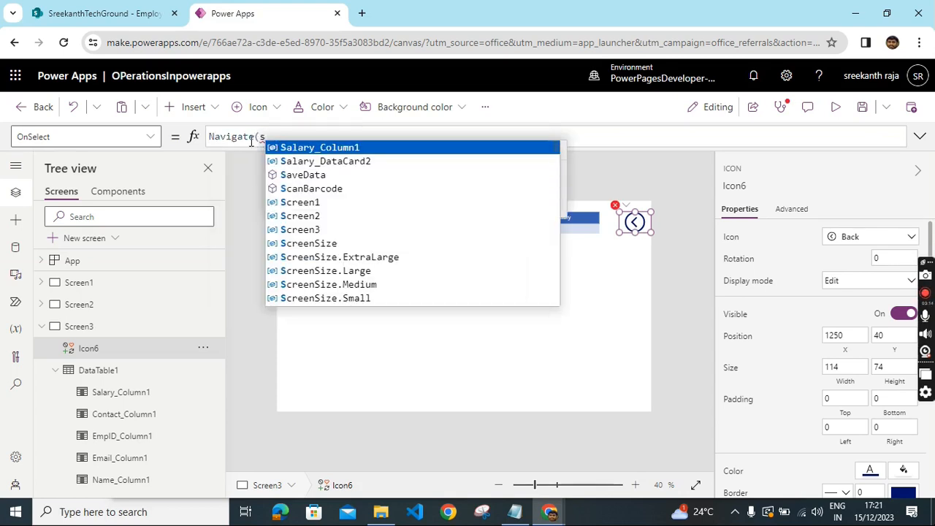
{"action": "type", "text": "cre"}
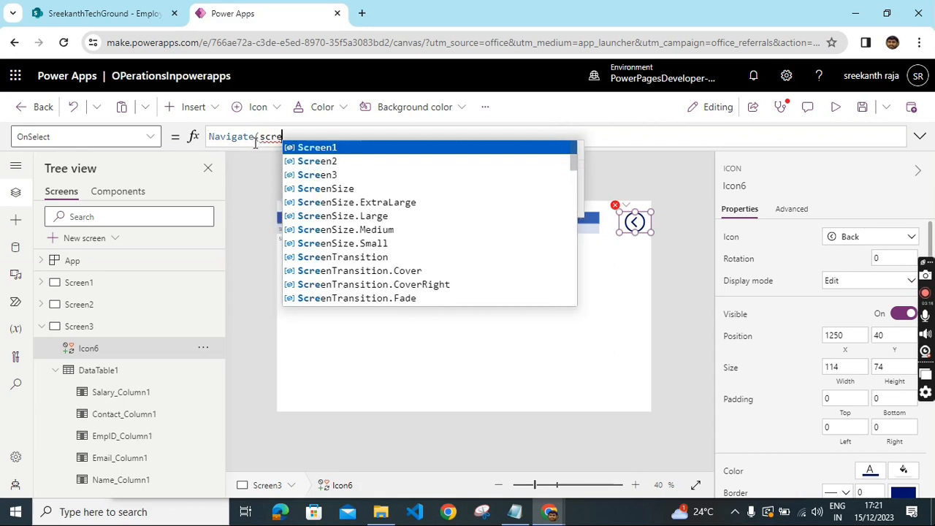
{"action": "left_click", "coordinate": [312, 162]}
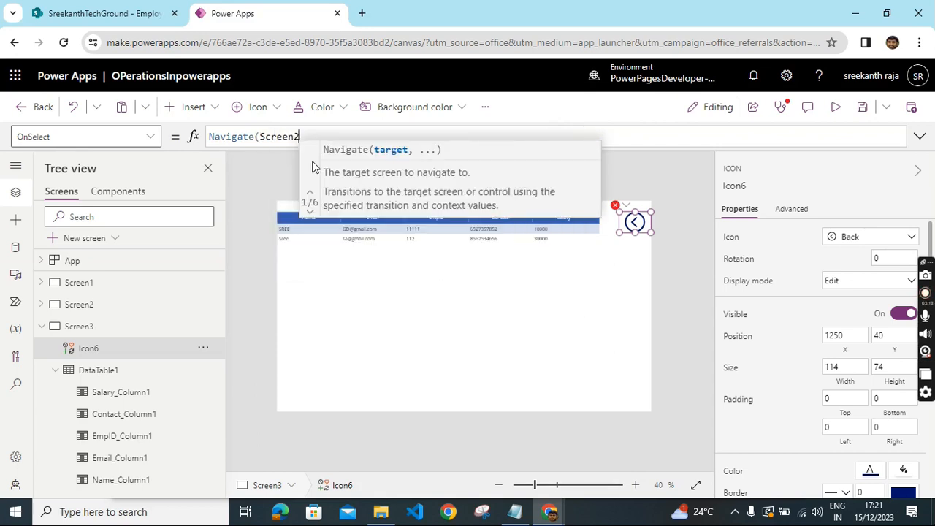
{"action": "type", "text": ")"}
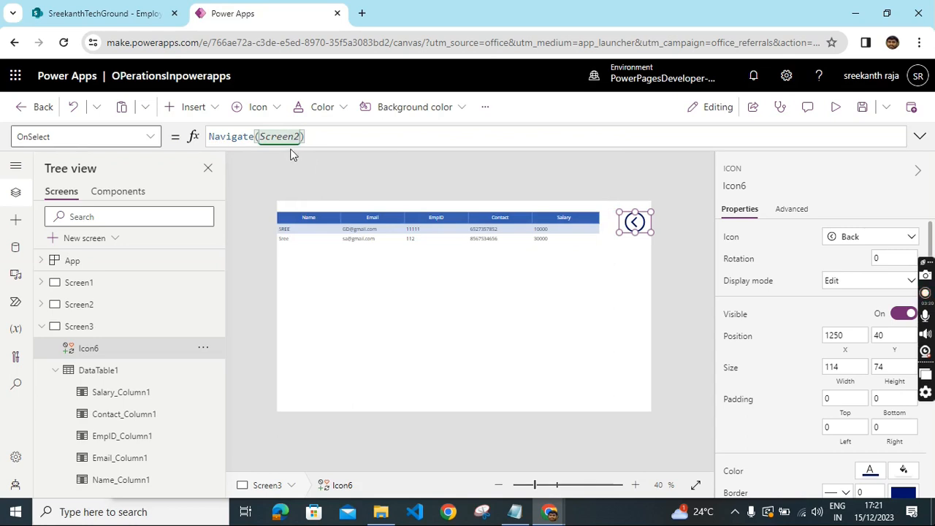
{"action": "left_click", "coordinate": [359, 183]}
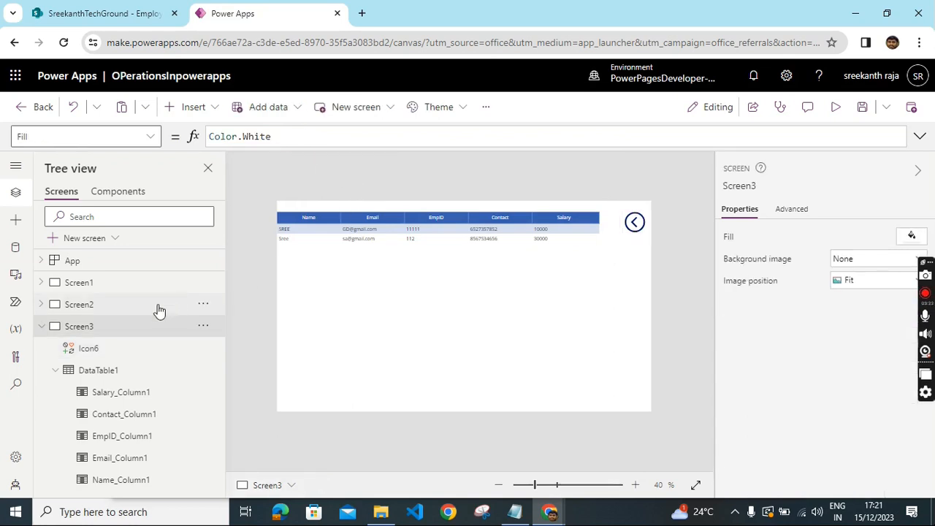
- On Screen2, set the Home icon's OnSelect to Navigate(Screen1)
{"action": "left_click", "coordinate": [105, 310]}
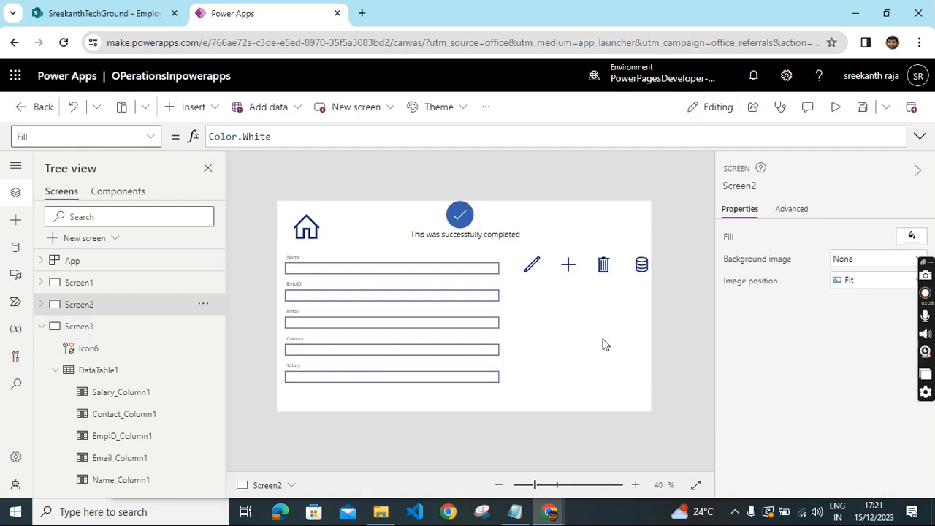
{"action": "left_click", "coordinate": [306, 232]}
{"action": "left_click", "coordinate": [253, 144]}
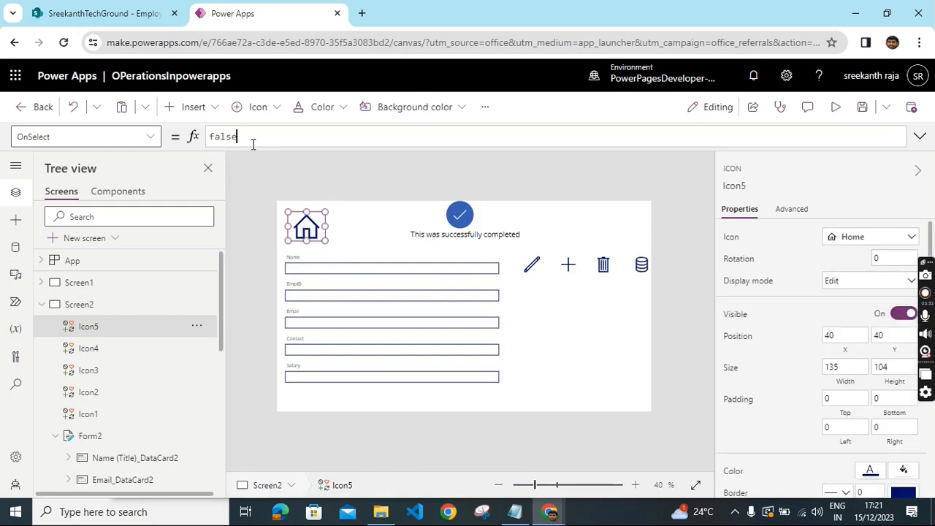
{"action": "key", "text": "ctrl+a"}
{"action": "key", "text": "BackSpace"}
{"action": "type", "text": "na"}
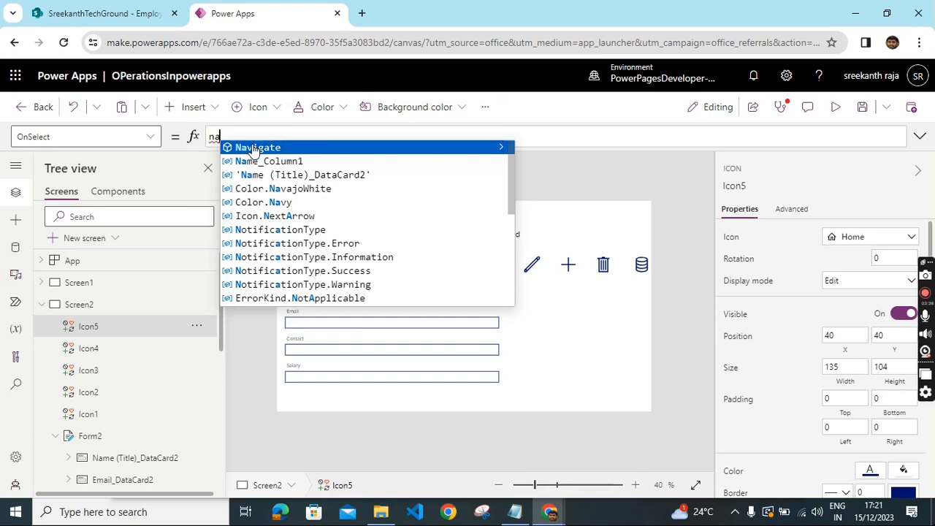
{"action": "left_click", "coordinate": [253, 150]}
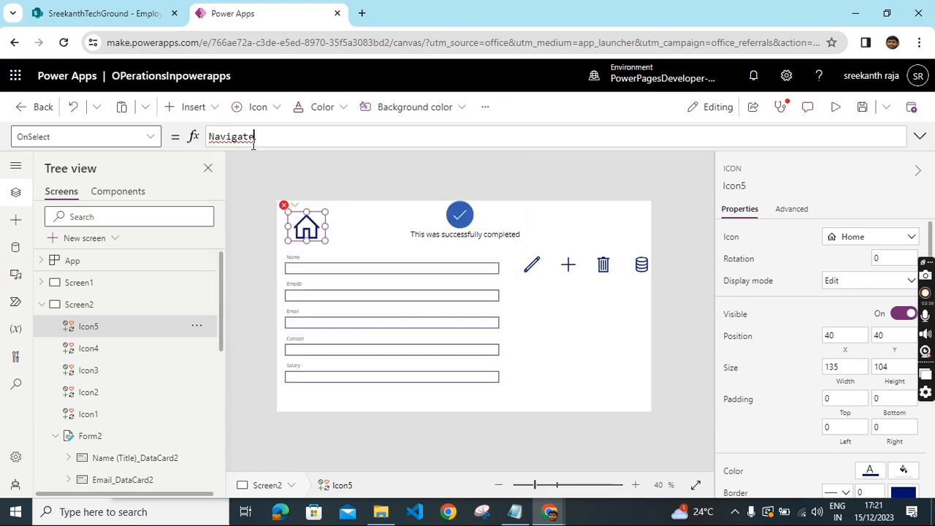
{"action": "type", "text": "(scre"}
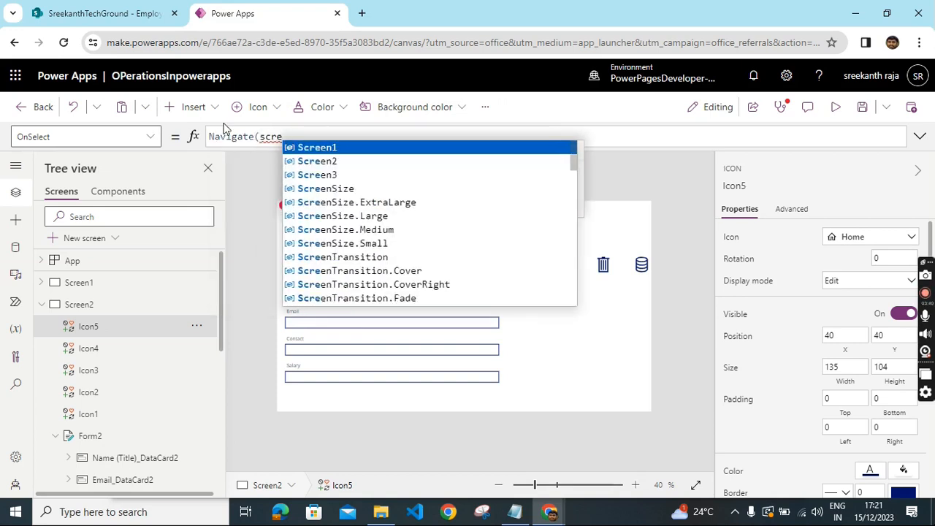
{"action": "left_click", "coordinate": [325, 147]}
{"action": "type", "text": ")"}
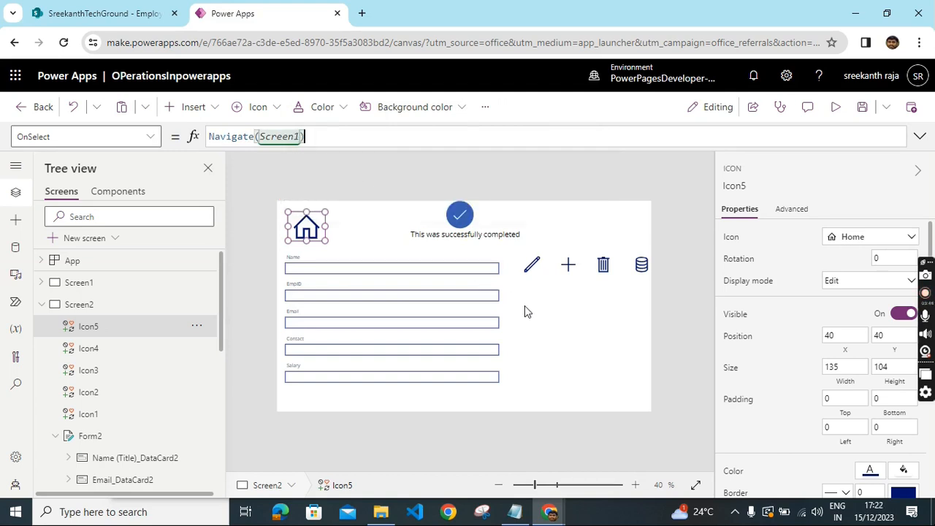
- Set the Edit icon's OnSelect to Navigate(Screen1,ScreenTransition.Cover,{selected:Last('Employee list')})
{"action": "left_click", "coordinate": [533, 267]}
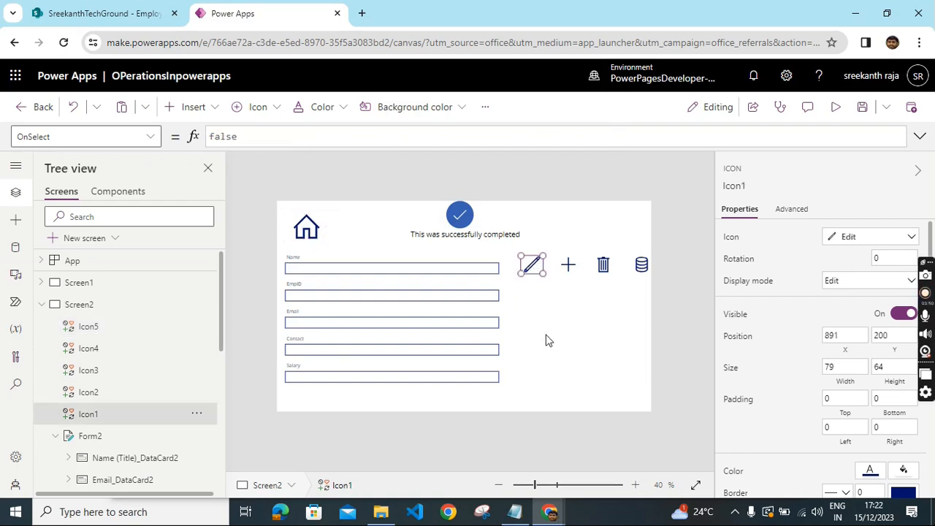
{"action": "double_click", "coordinate": [275, 130]}
{"action": "key", "text": "BackSpace"}
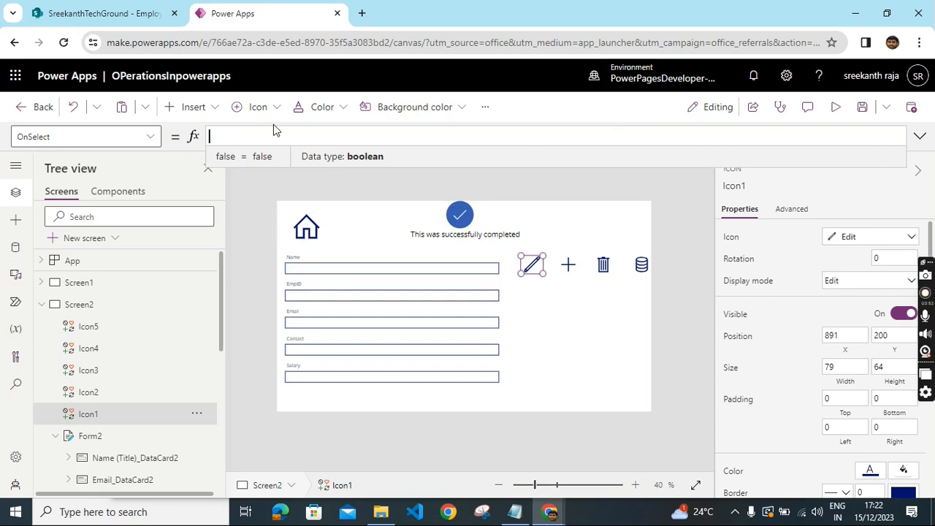
{"action": "type", "text": "na"}
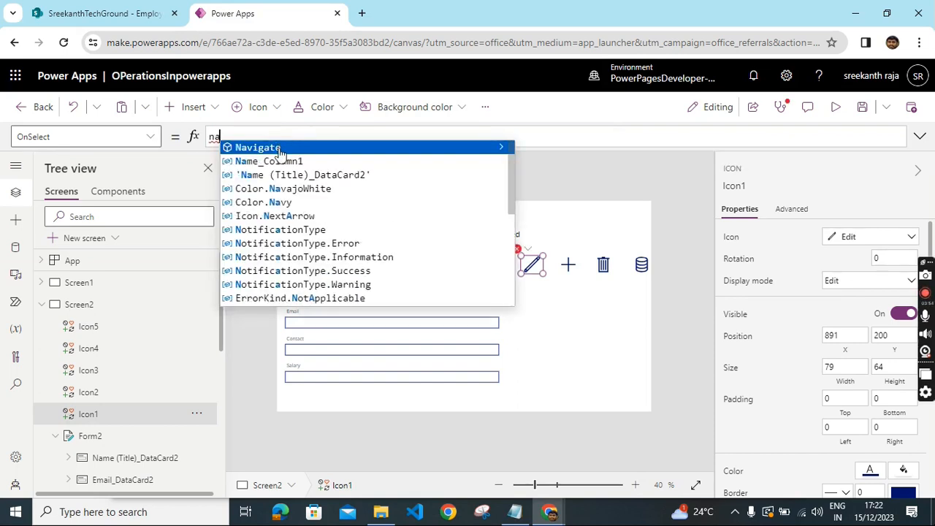
{"action": "left_click", "coordinate": [280, 148]}
{"action": "type", "text": "("}
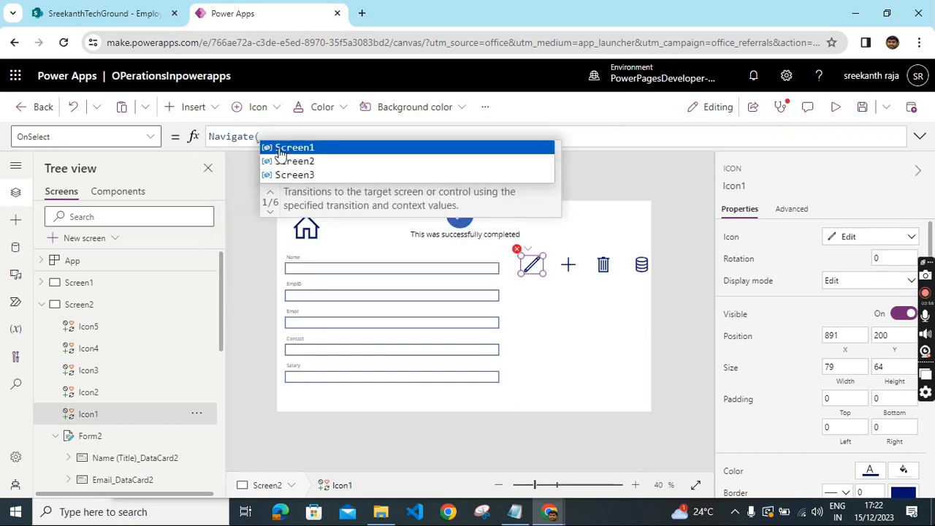
{"action": "left_click", "coordinate": [280, 148]}
{"action": "type", "text": ","}
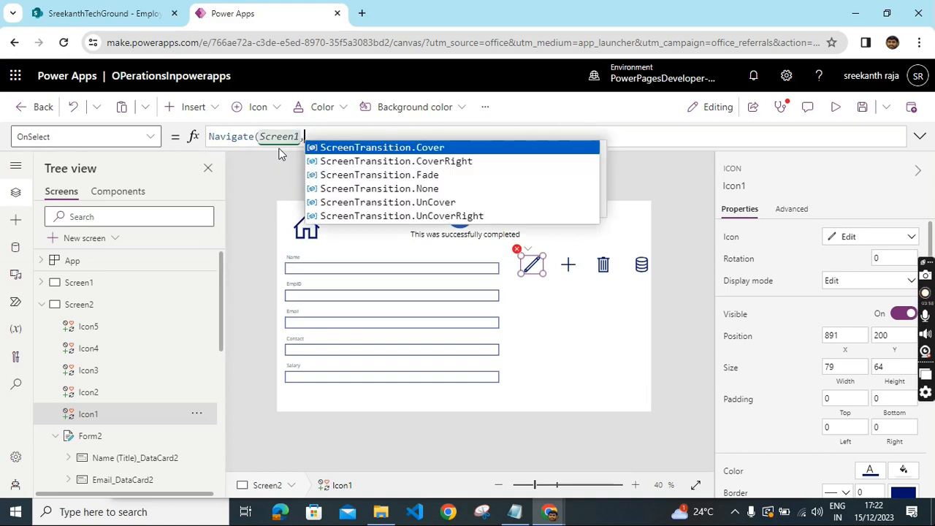
{"action": "left_click", "coordinate": [374, 149]}
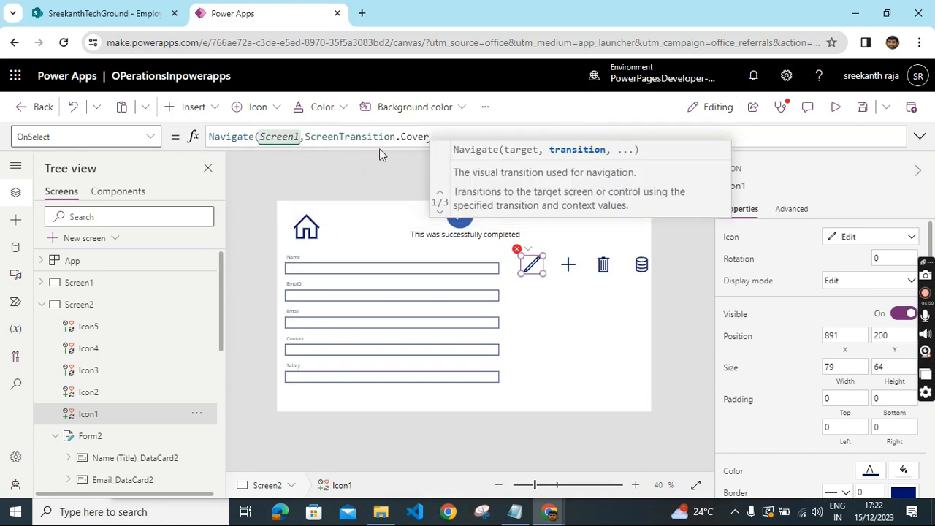
{"action": "type", "text": ","}
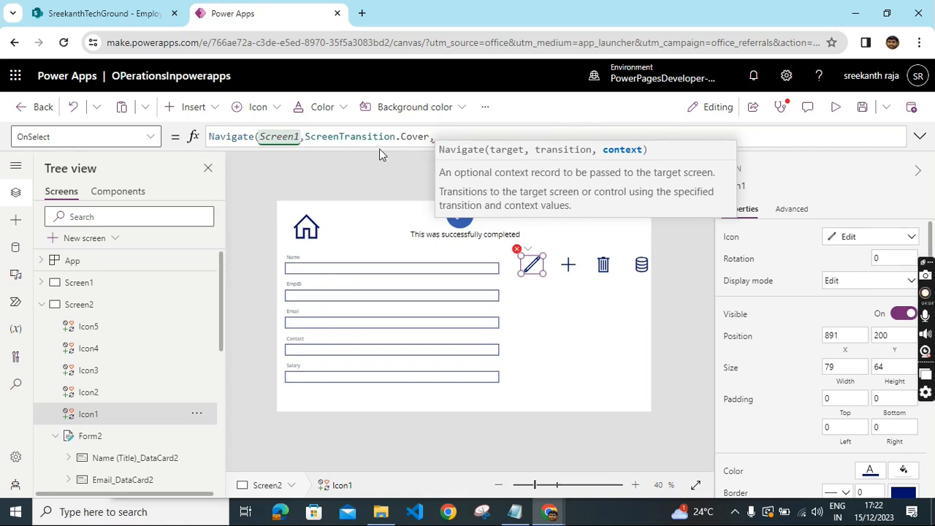
{"action": "type", "text": "{"}
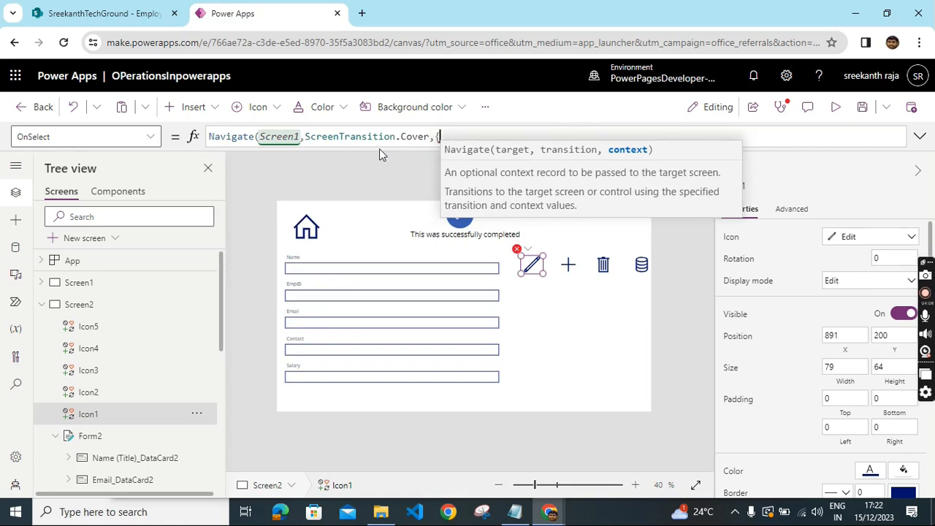
{"action": "type", "text": "sel"}
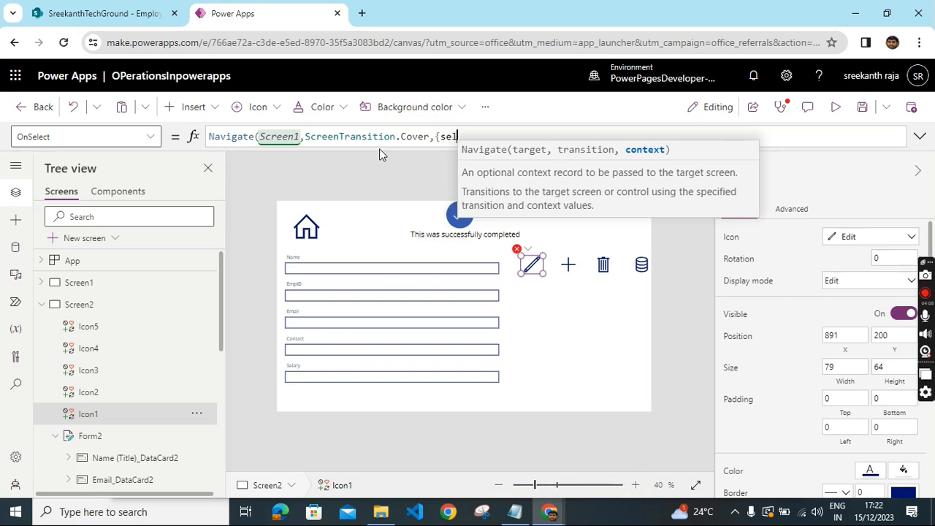
{"action": "type", "text": "ected"}
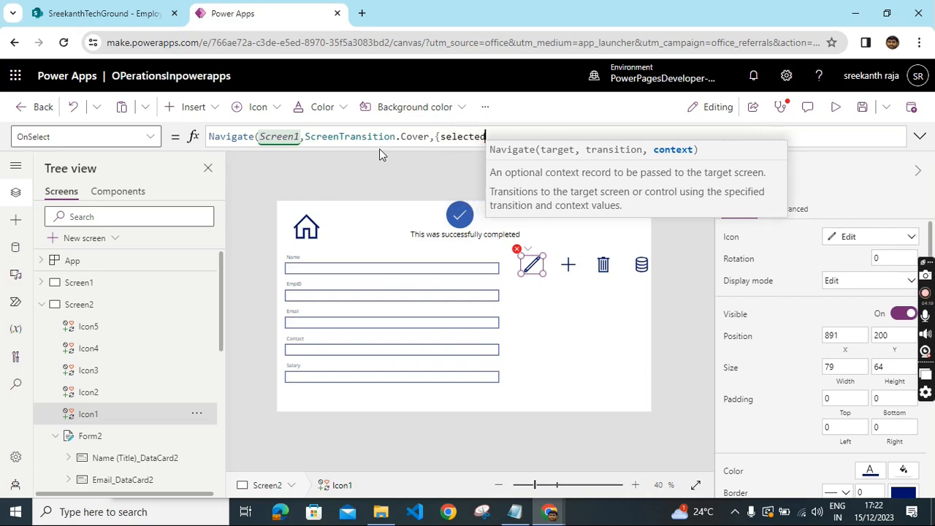
{"action": "type", "text": ":1"}
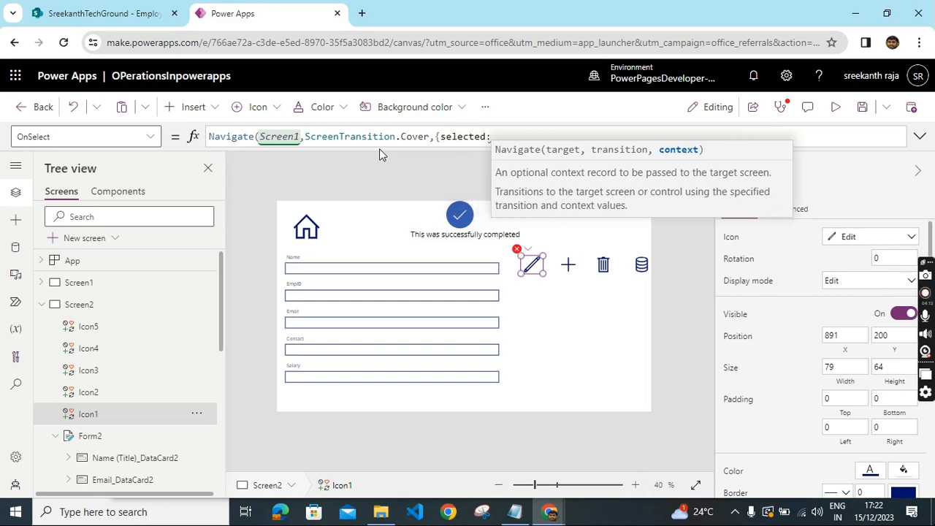
{"action": "type", "text": "ast"}
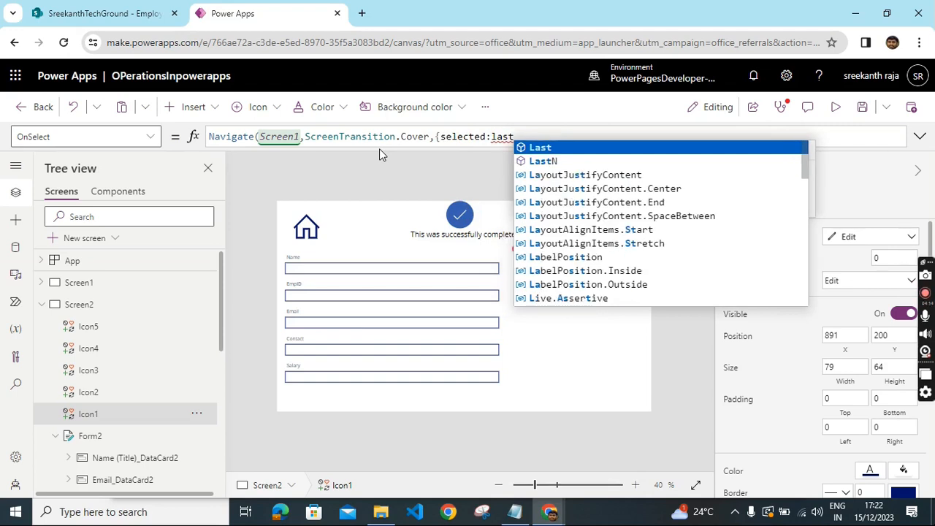
{"action": "key", "text": "Tab"}
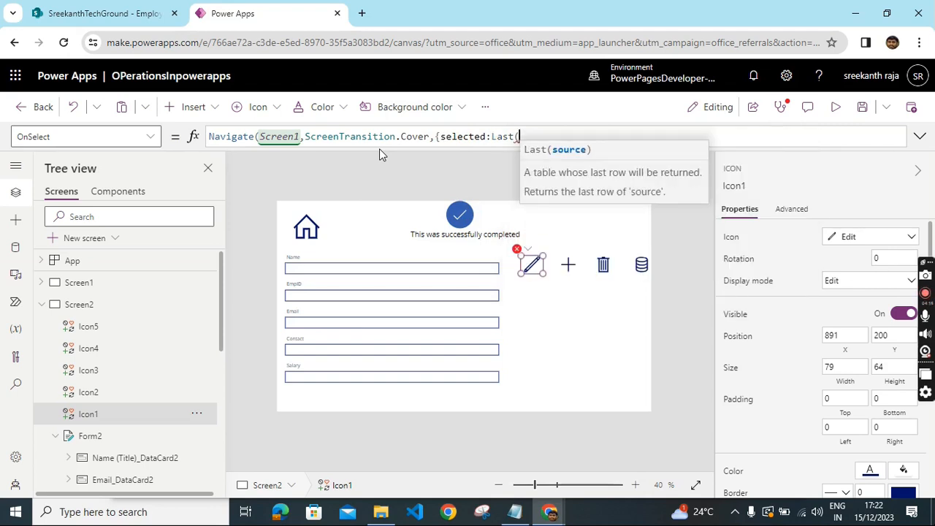
{"action": "type", "text": "e"}
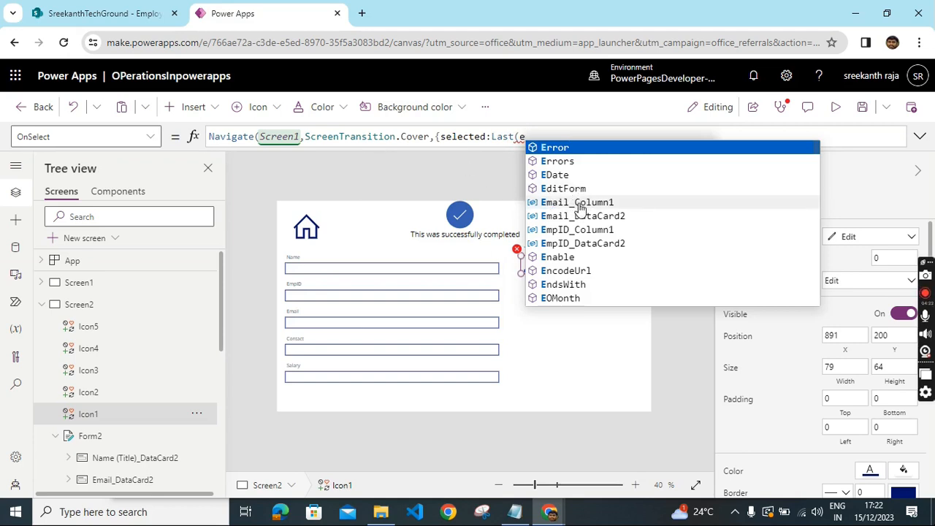
{"action": "type", "text": "mpl"}
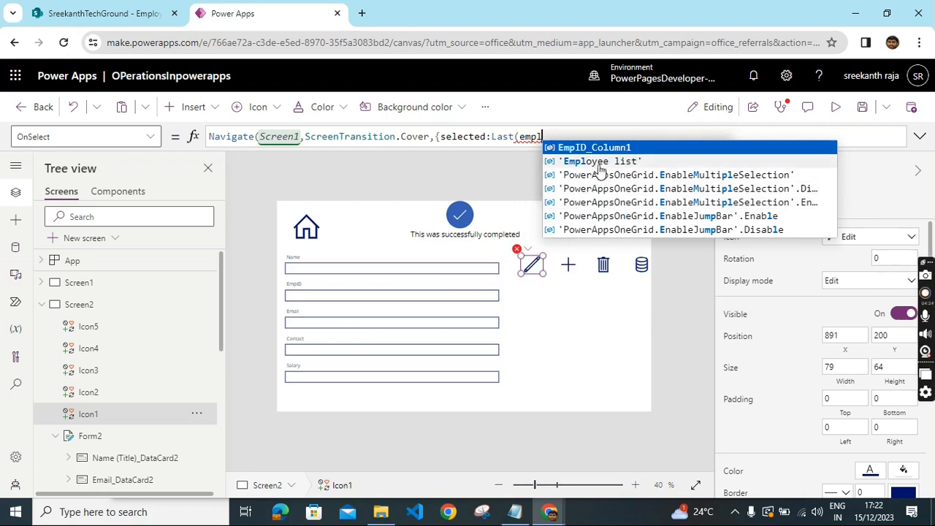
{"action": "left_click", "coordinate": [605, 163]}
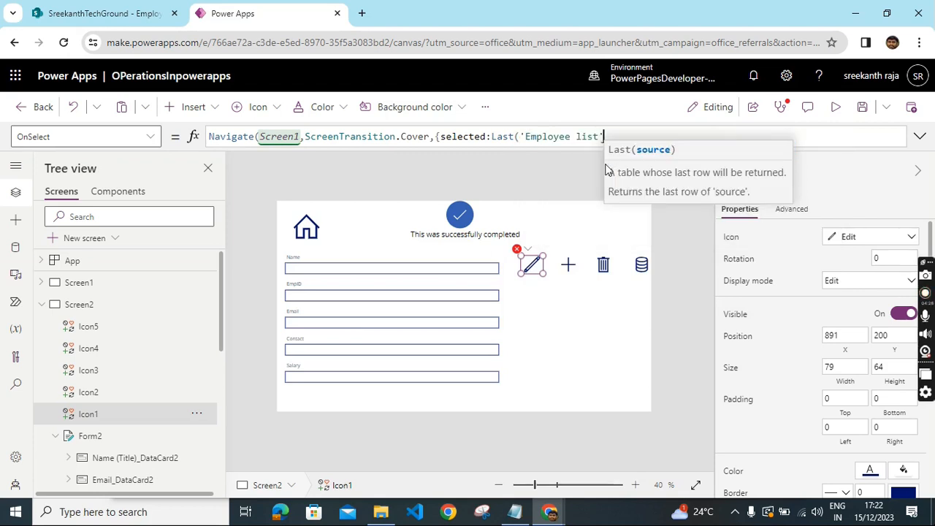
{"action": "type", "text": ")"}
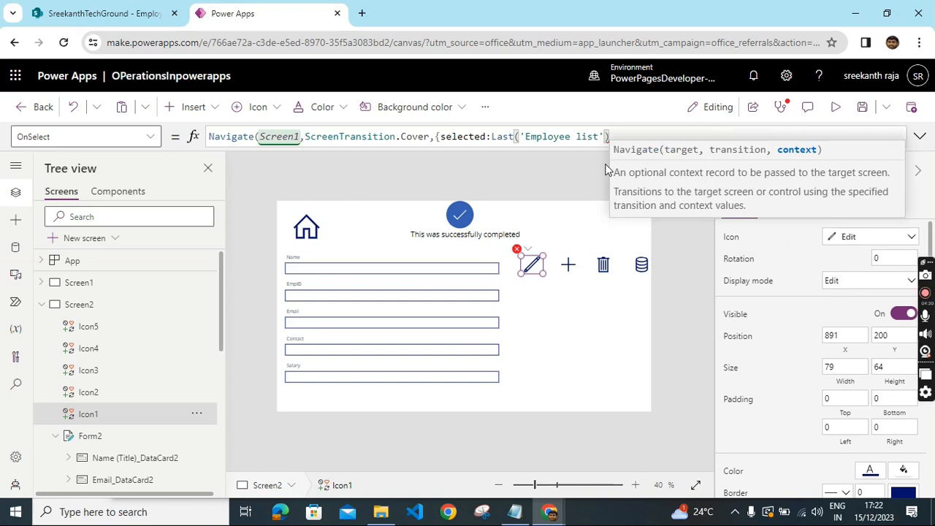
{"action": "type", "text": "}"}
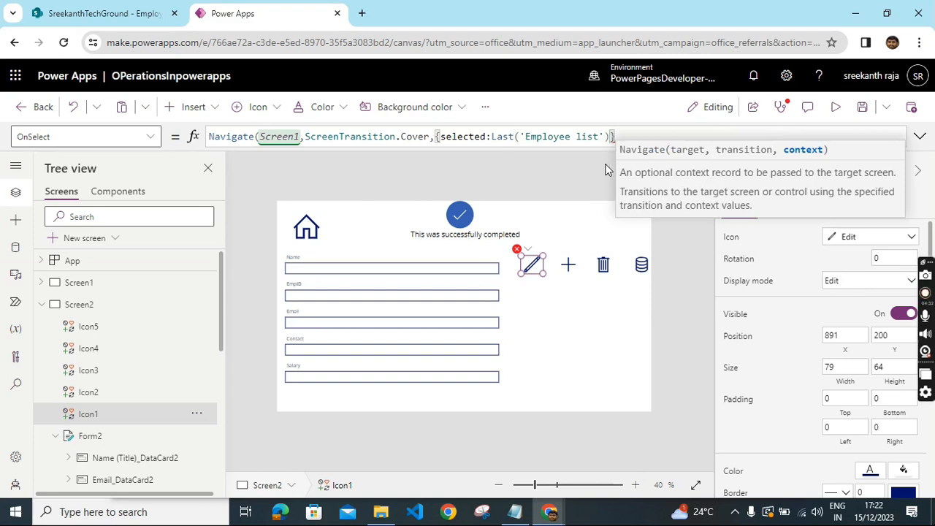
{"action": "type", "text": ")"}
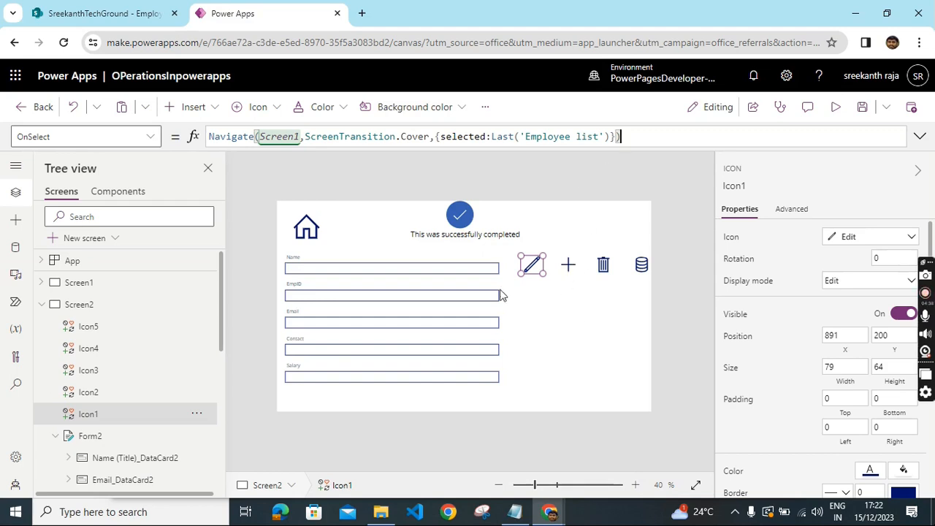
- Set Form2's Item property to Last('Employee list') so it shows the latest employee record
{"action": "left_click", "coordinate": [310, 264]}
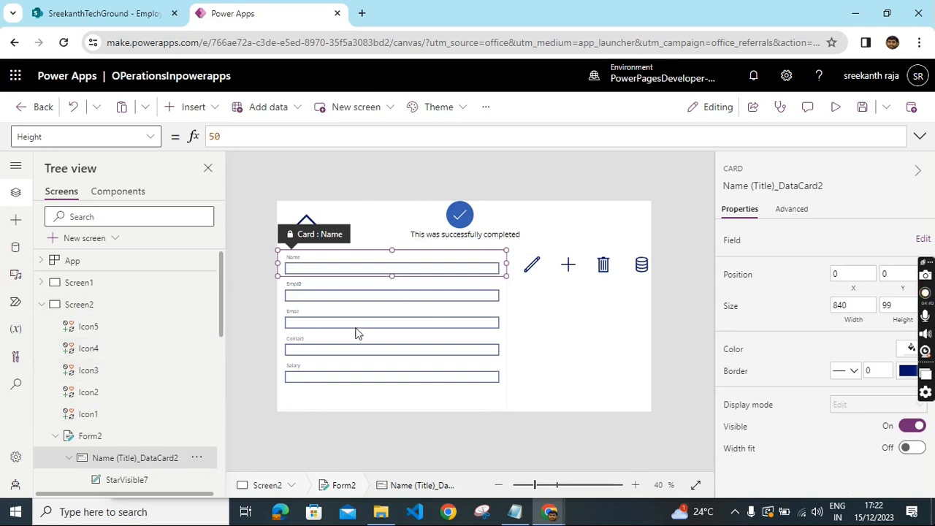
{"action": "scroll", "coordinate": [119, 382], "scroll_direction": "down", "scroll_amount": 3}
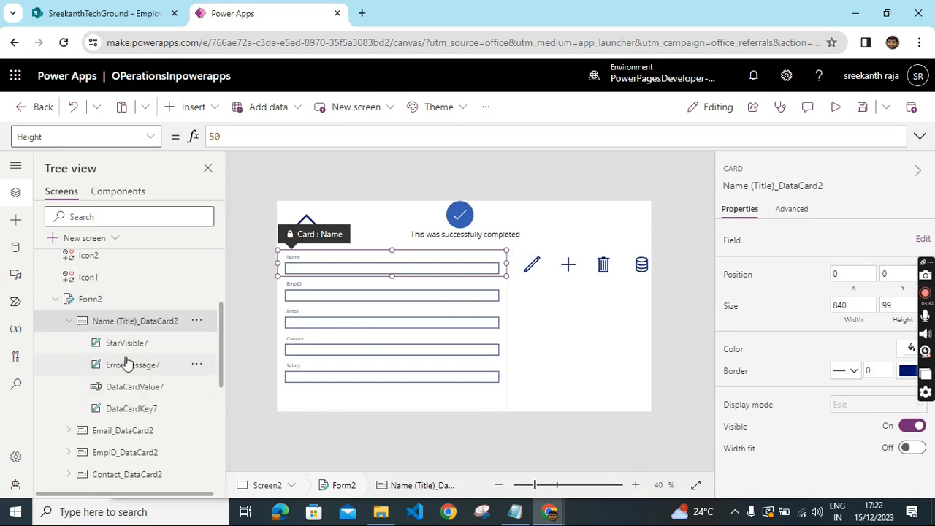
{"action": "left_click", "coordinate": [102, 306]}
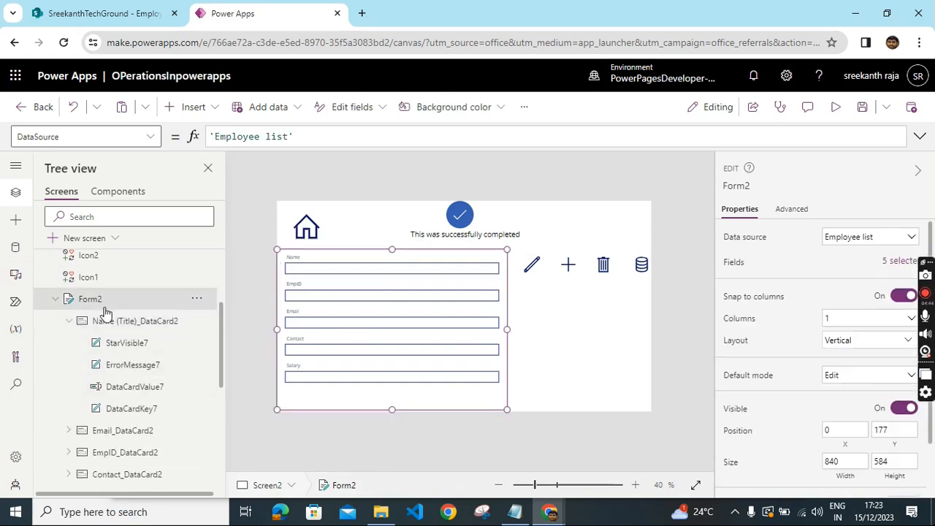
{"action": "left_click", "coordinate": [151, 138]}
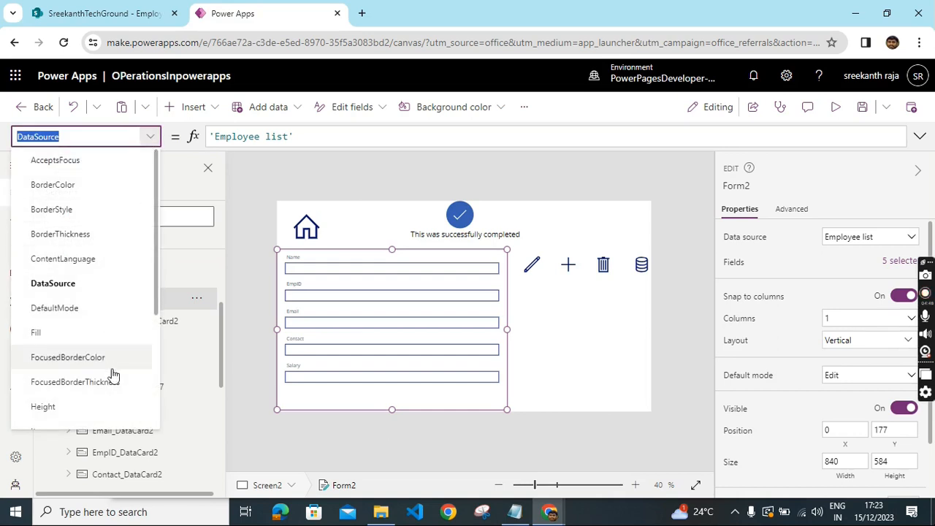
{"action": "scroll", "coordinate": [110, 376], "scroll_direction": "down", "scroll_amount": 5}
{"action": "left_click", "coordinate": [54, 305]}
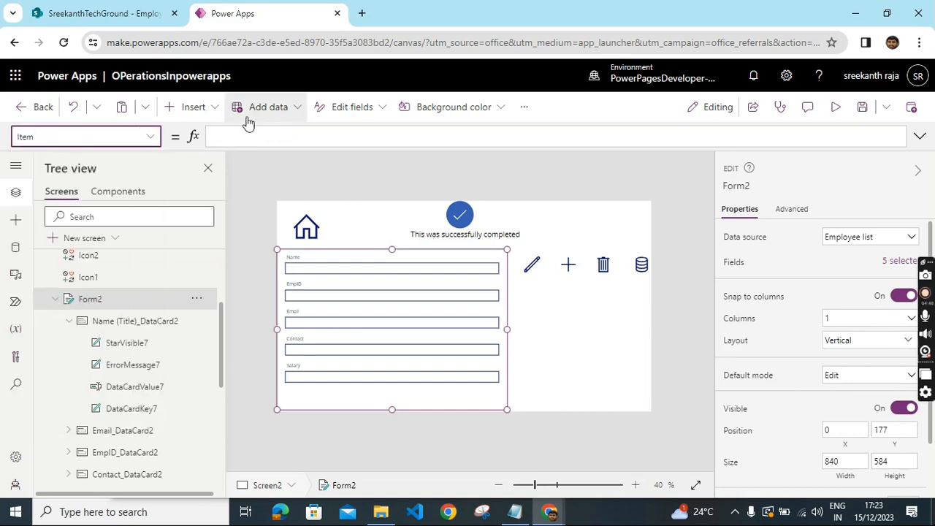
{"action": "left_click", "coordinate": [239, 137]}
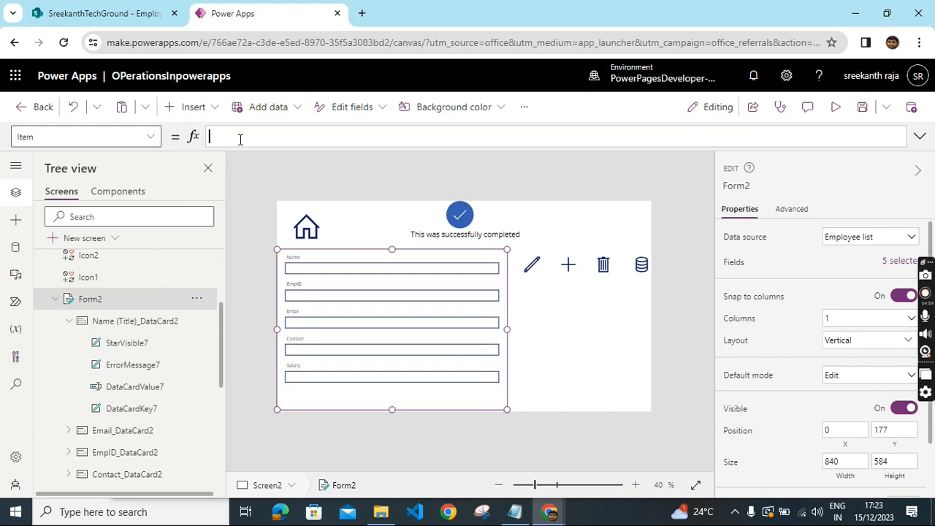
{"action": "type", "text": "last"}
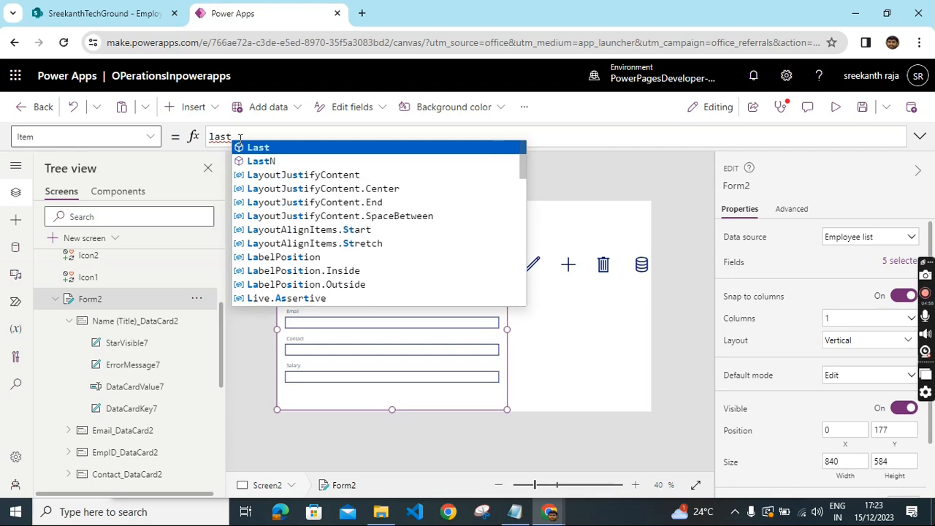
{"action": "key", "text": "Tab"}
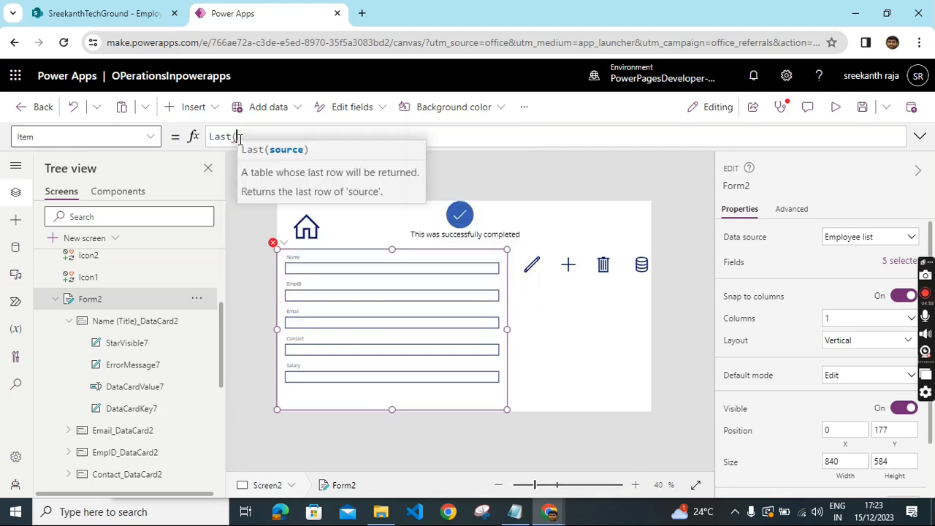
{"action": "type", "text": "e"}
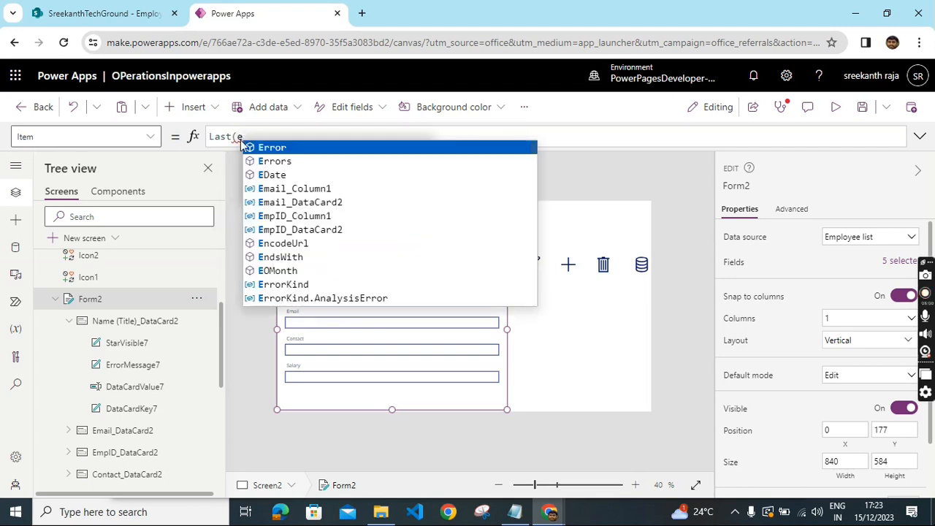
{"action": "type", "text": "pl"}
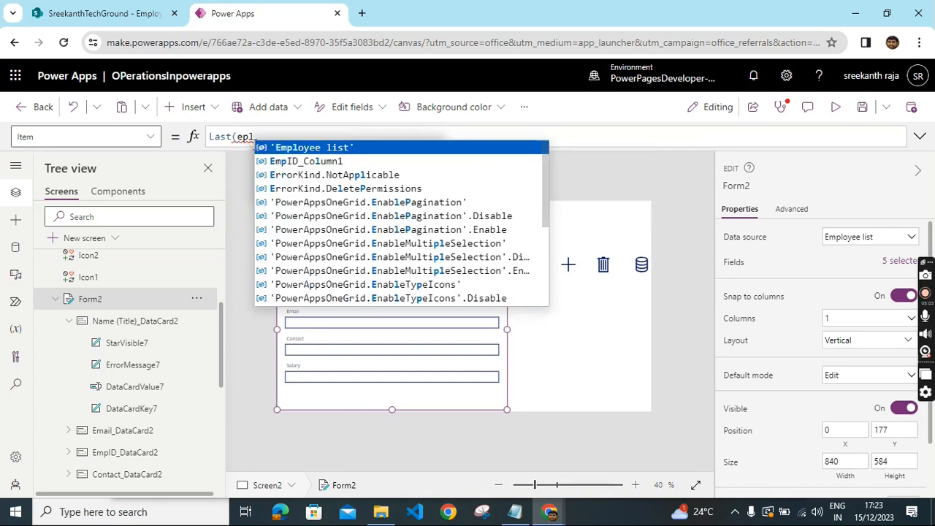
{"action": "key", "text": "Tab"}
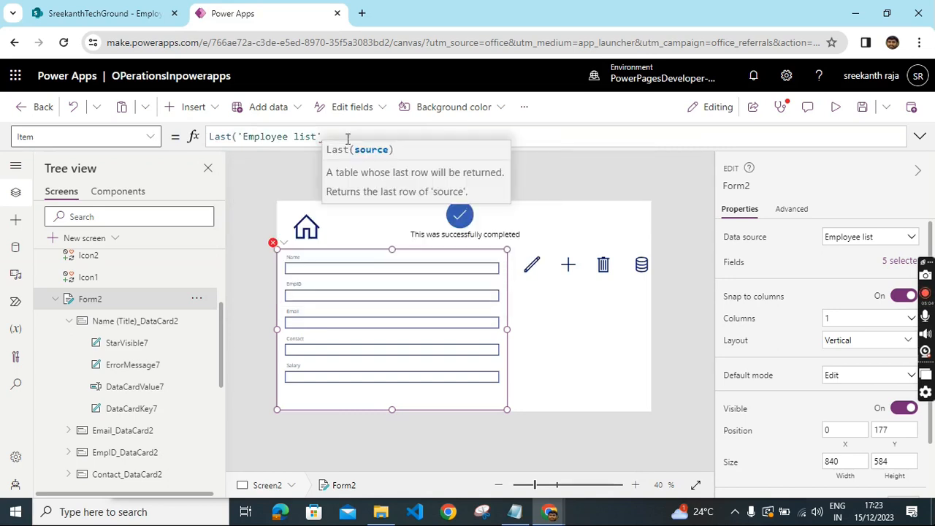
{"action": "type", "text": ")"}
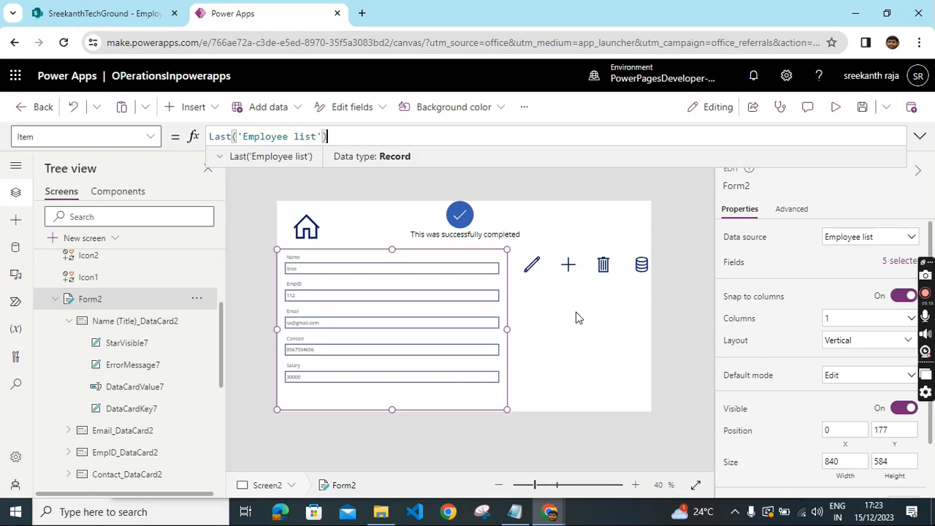
- Set the Add icon's OnSelect to Navigate(Screen1,ScreenTransition.Cover,{selected:Defaults('Employee list')})
{"action": "left_click", "coordinate": [569, 270]}
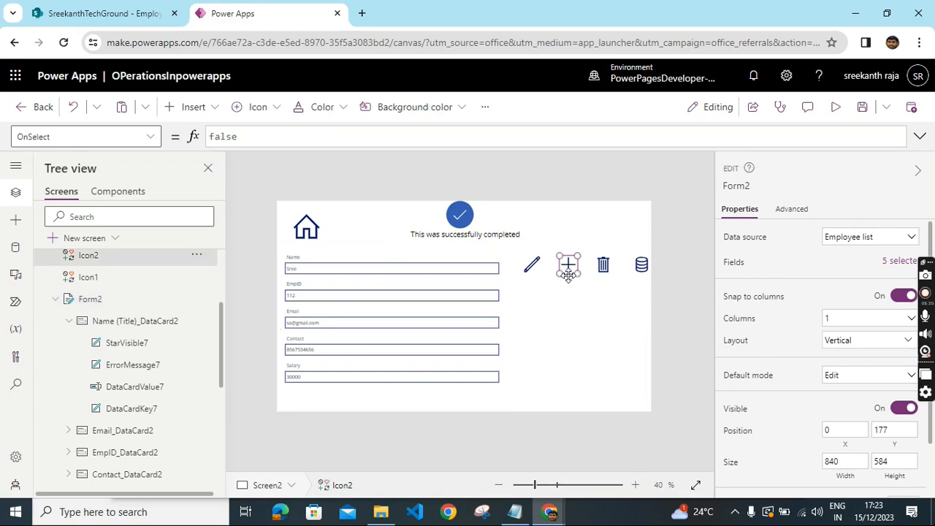
{"action": "double_click", "coordinate": [274, 138]}
{"action": "type", "text": "nav"}
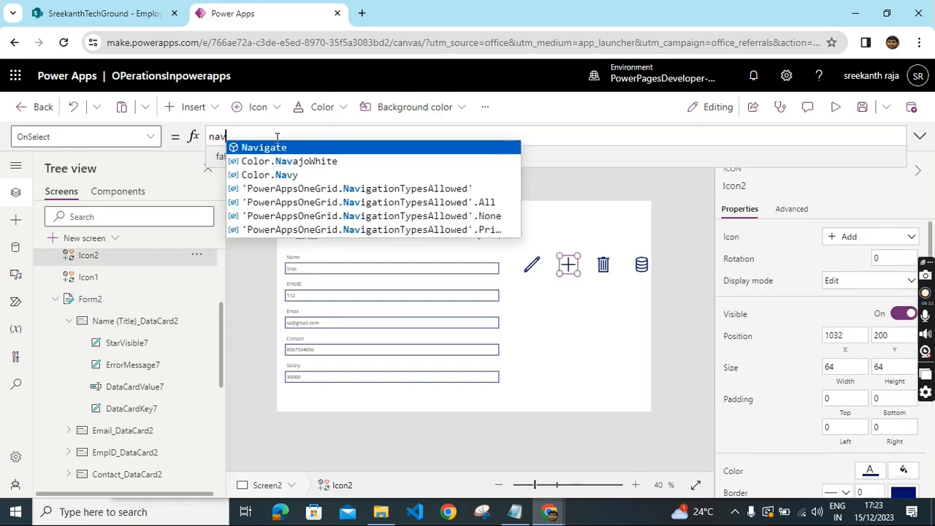
{"action": "left_click", "coordinate": [282, 148]}
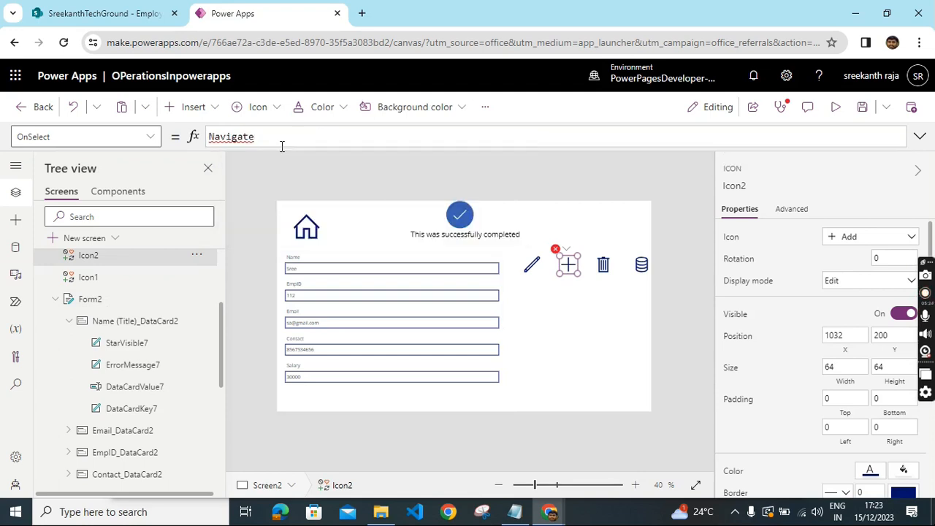
{"action": "type", "text": "("}
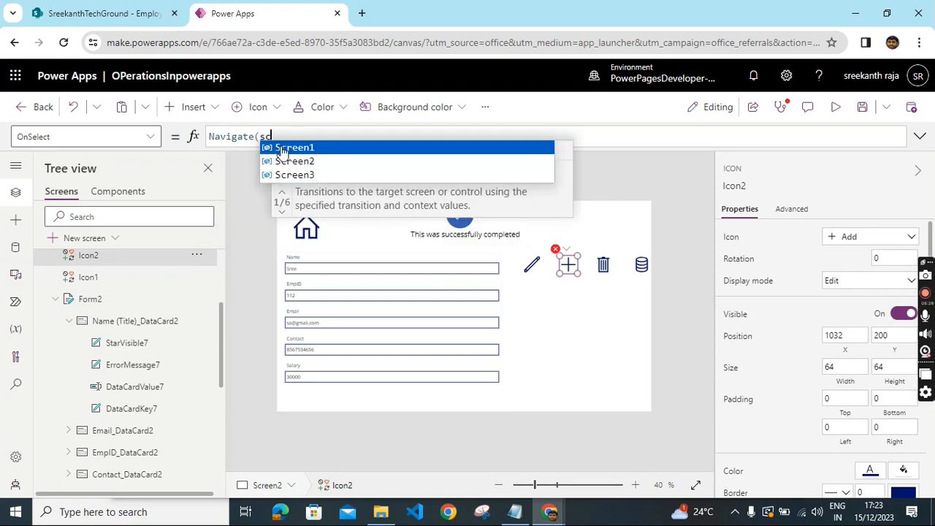
{"action": "type", "text": "sc"}
{"action": "left_click", "coordinate": [316, 162]}
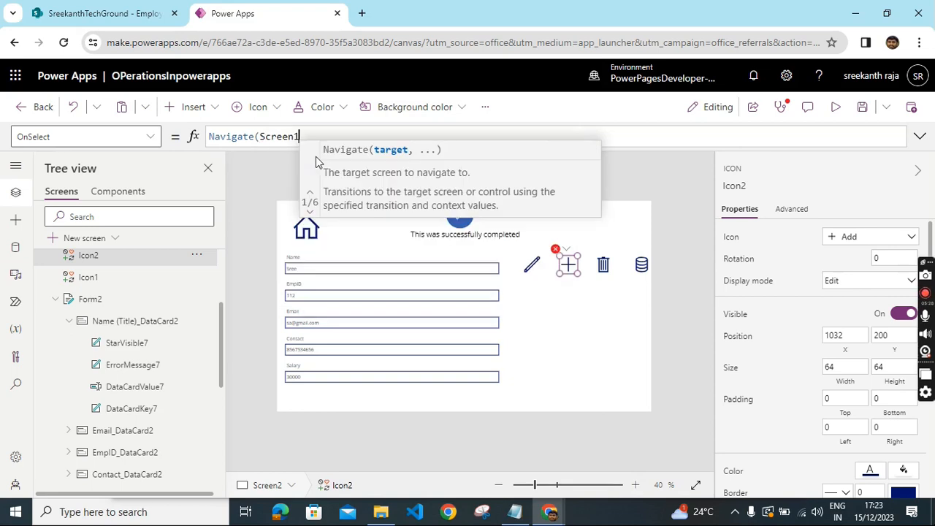
{"action": "type", "text": ","}
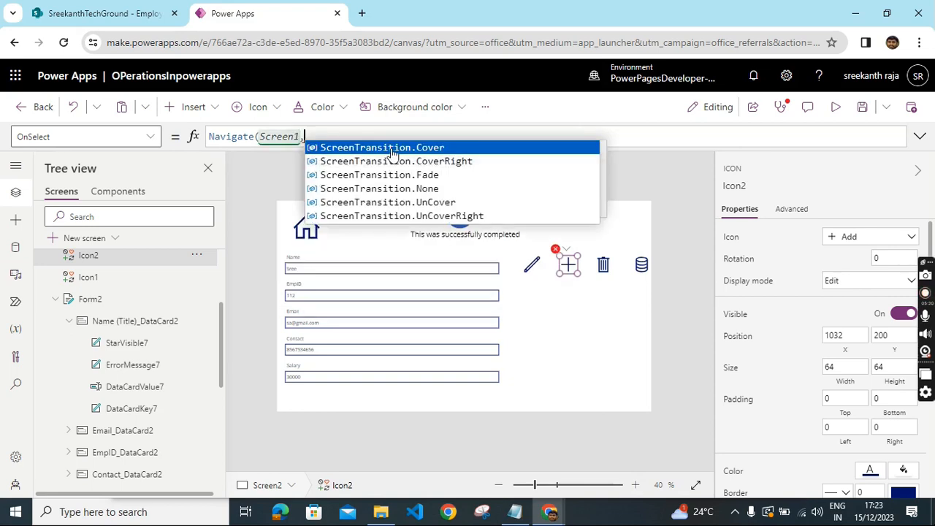
{"action": "left_click", "coordinate": [391, 147]}
{"action": "type", "text": ","}
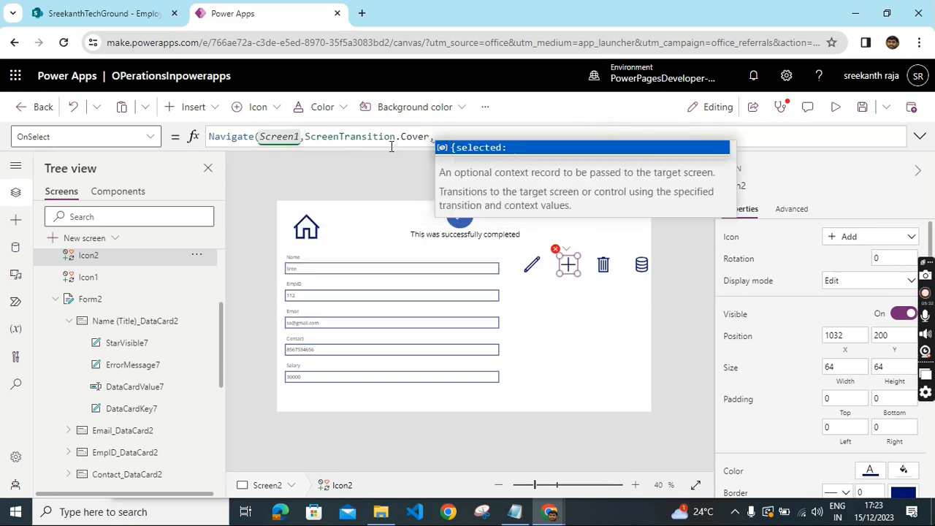
{"action": "type", "text": "{"}
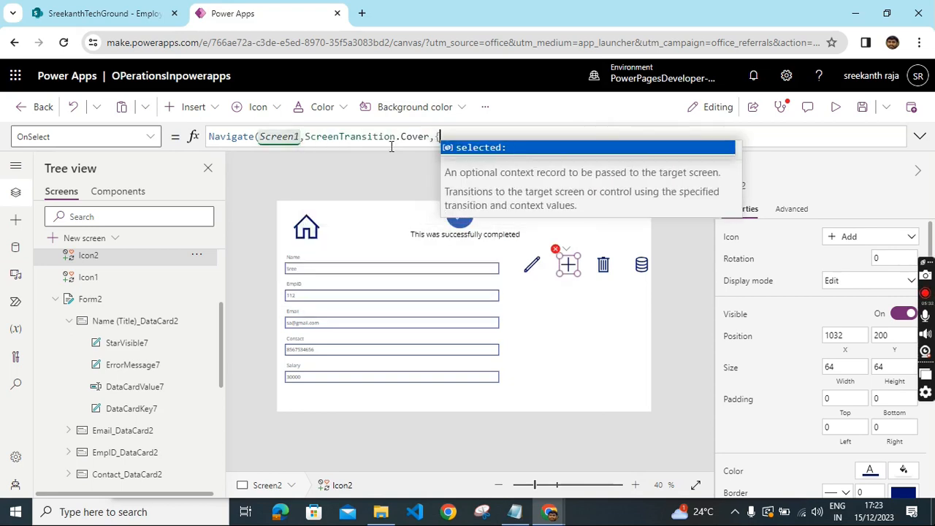
{"action": "left_click", "coordinate": [490, 147]}
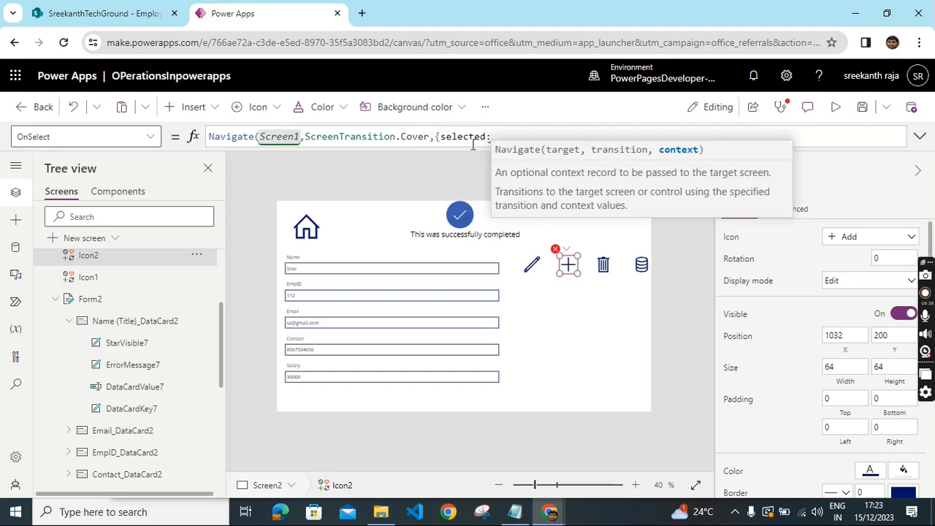
{"action": "type", "text": "D"}
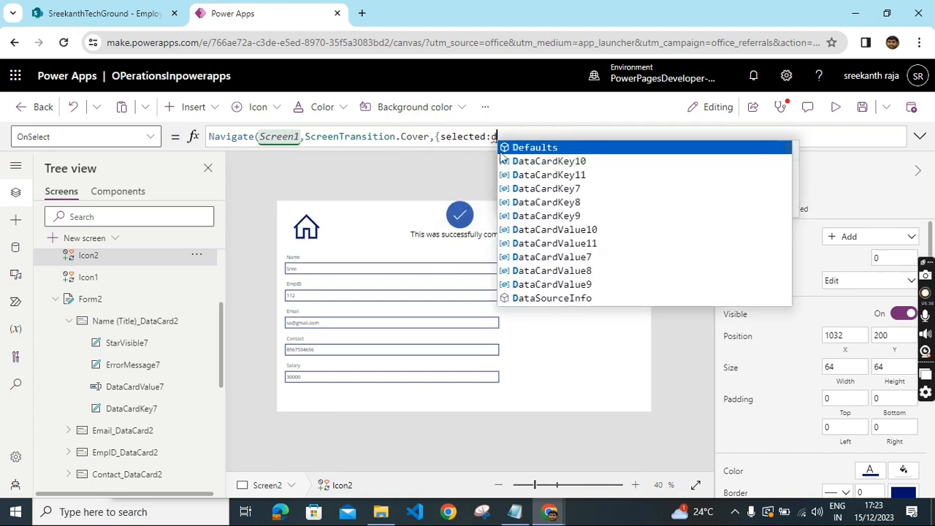
{"action": "left_click", "coordinate": [549, 146]}
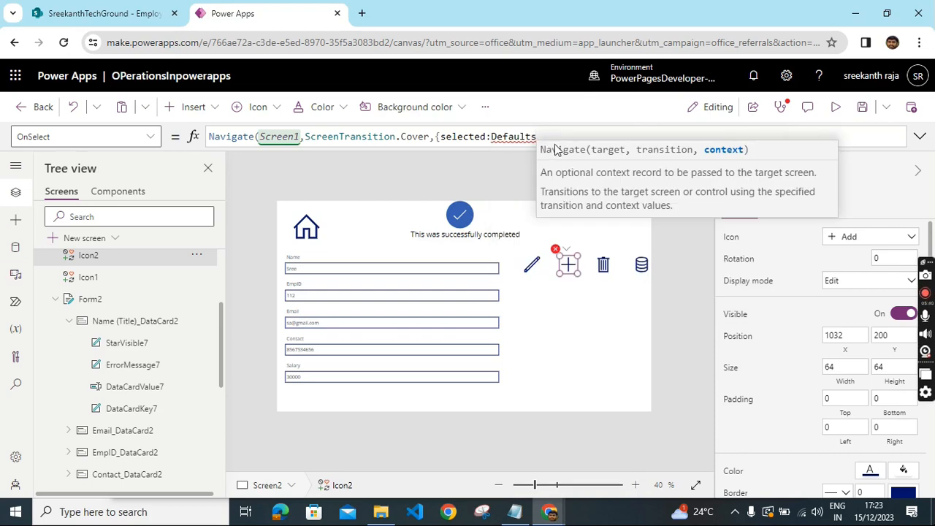
{"action": "type", "text": "("}
{"action": "left_click", "coordinate": [573, 157]}
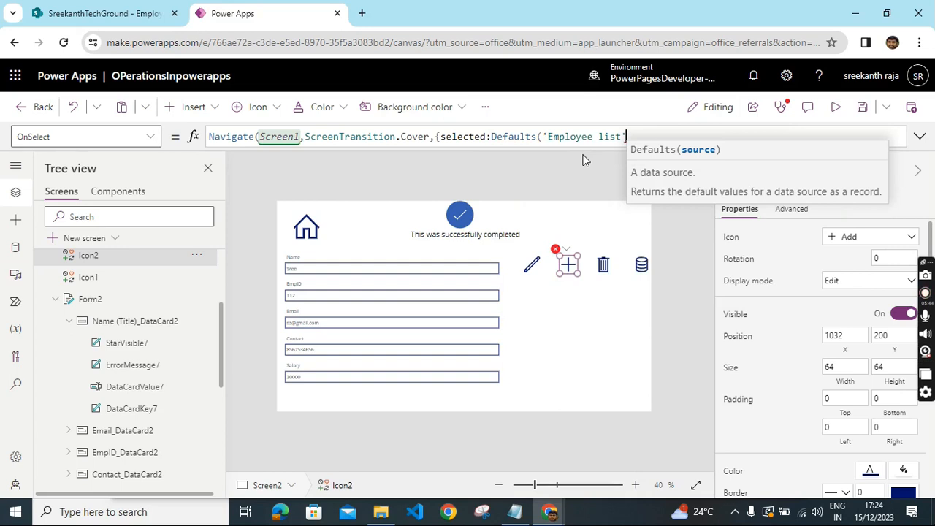
{"action": "type", "text": ")})"}
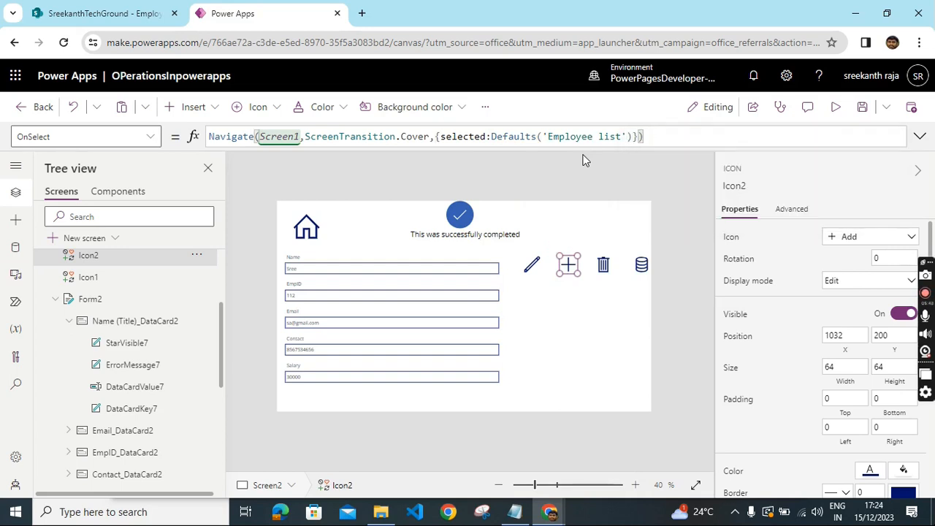
{"action": "left_click", "coordinate": [592, 182]}
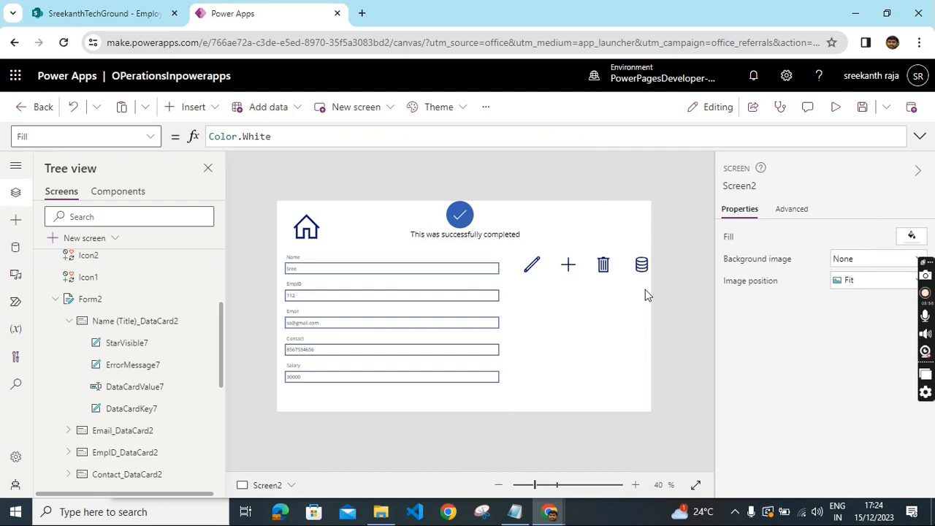
- Set the Trash icon's OnSelect to Remove('Employee list',Last('Employee list')) to delete the latest employee record
{"action": "left_click", "coordinate": [605, 267]}
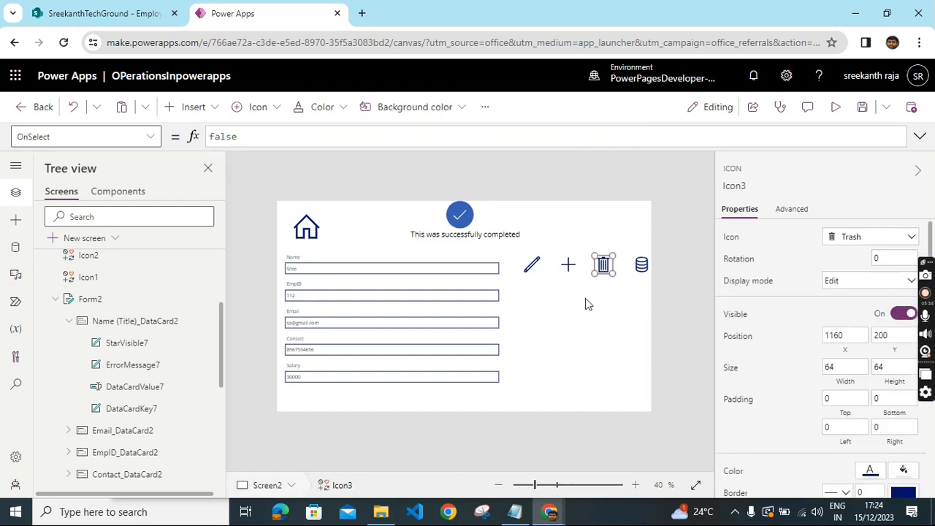
{"action": "double_click", "coordinate": [279, 140]}
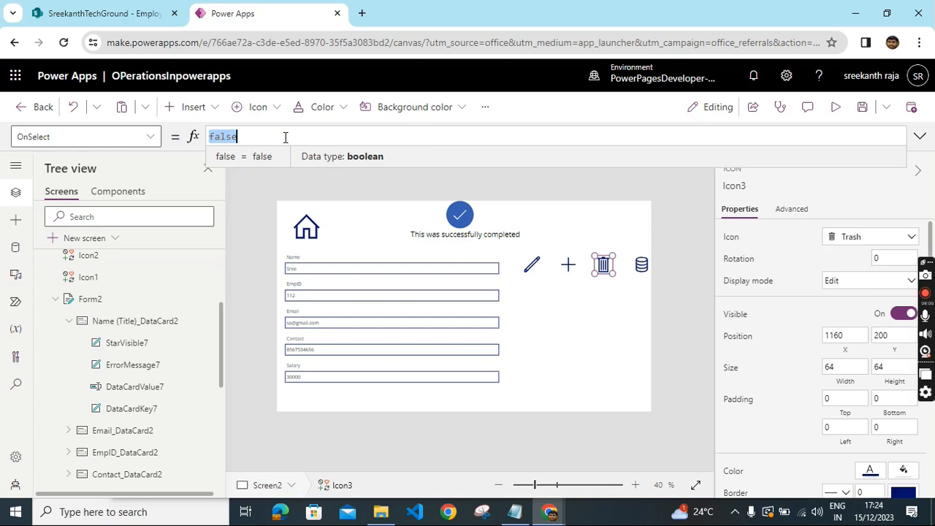
{"action": "key", "text": "BackSpace"}
{"action": "type", "text": "re"}
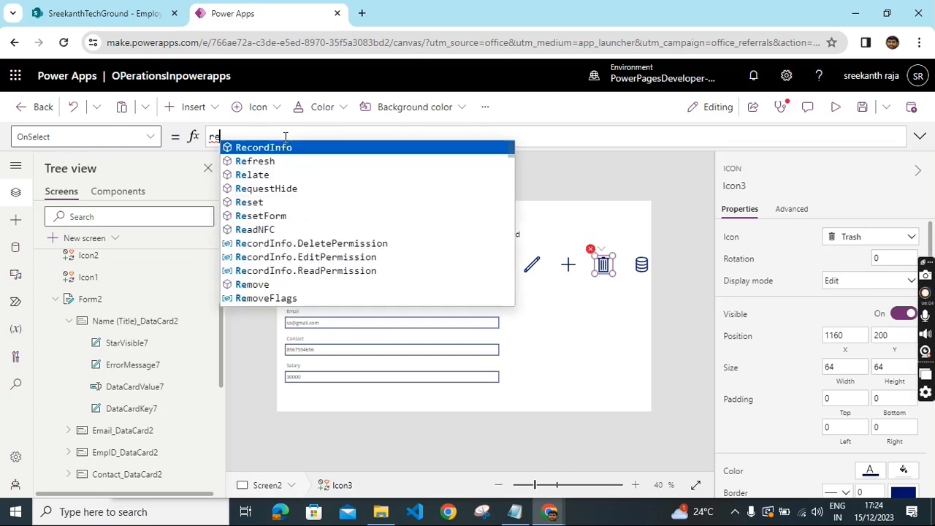
{"action": "type", "text": "m"}
{"action": "left_click", "coordinate": [271, 144]}
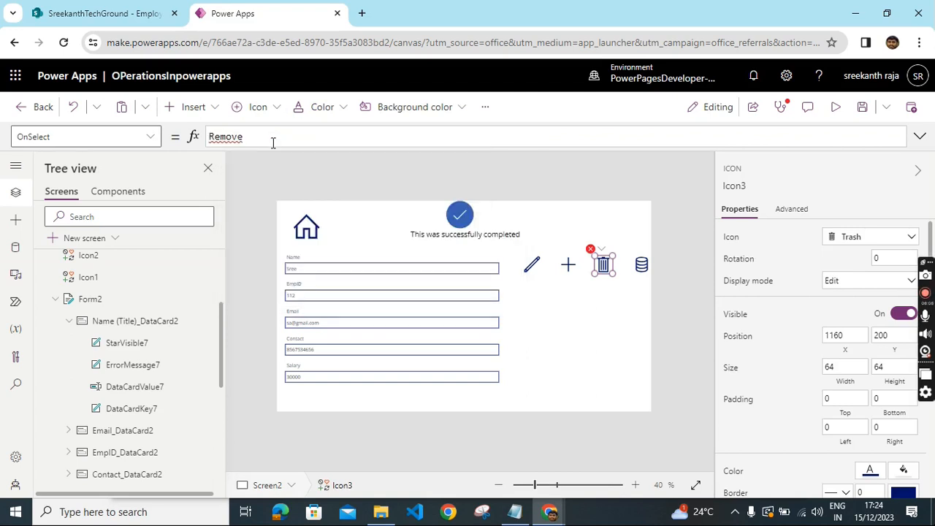
{"action": "type", "text": "("}
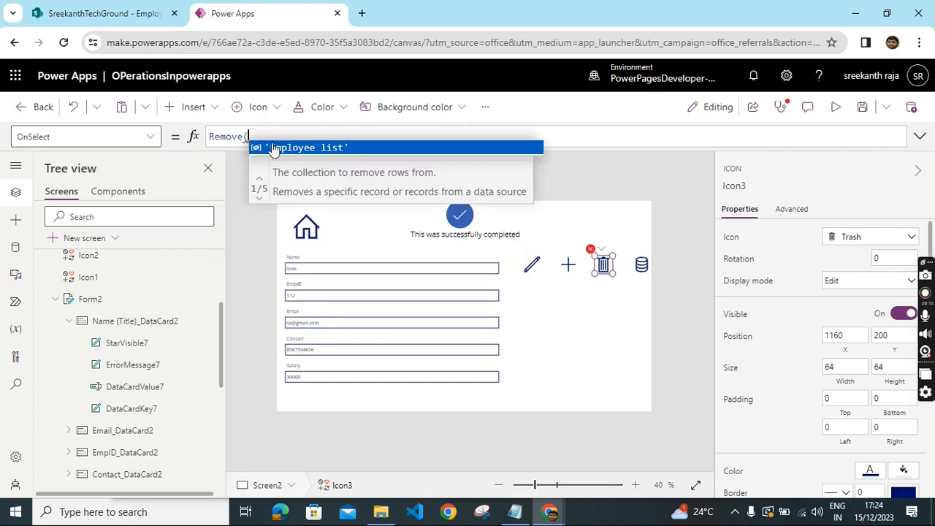
{"action": "left_click", "coordinate": [273, 148]}
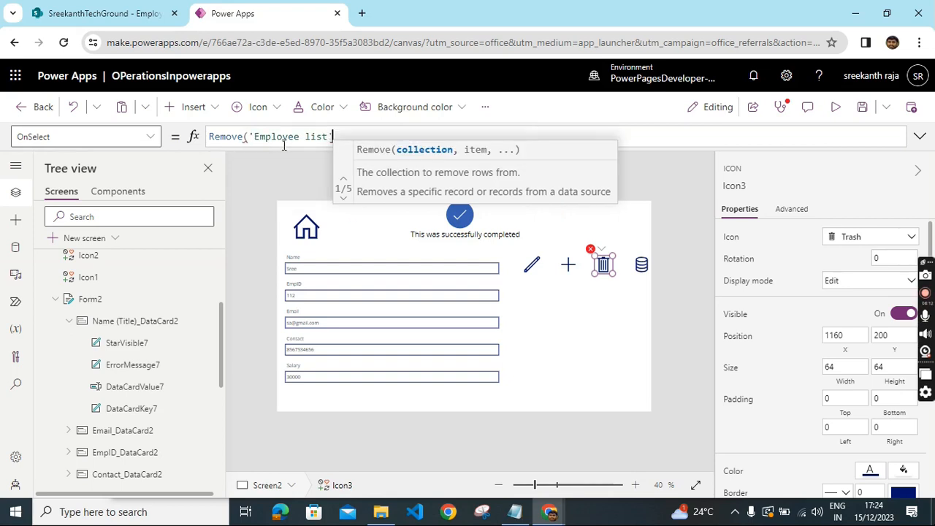
{"action": "type", "text": ",last"}
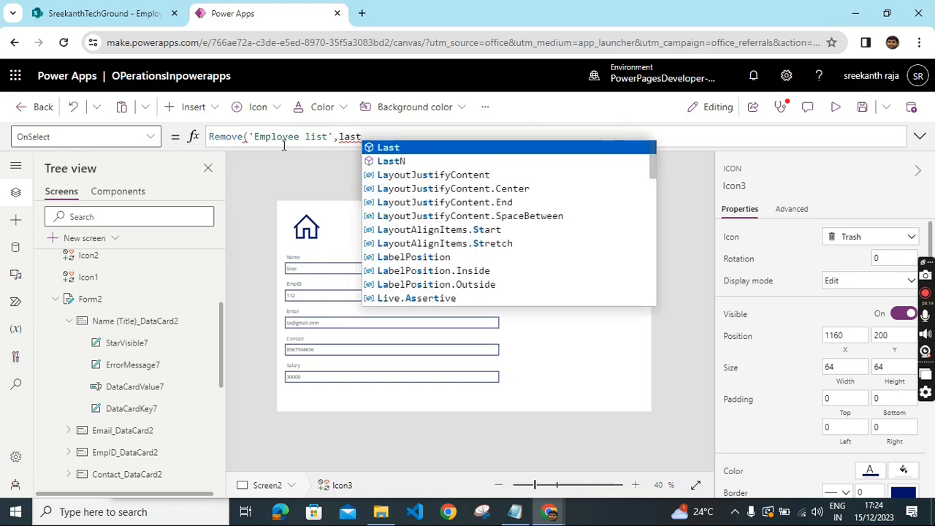
{"action": "type", "text": "("}
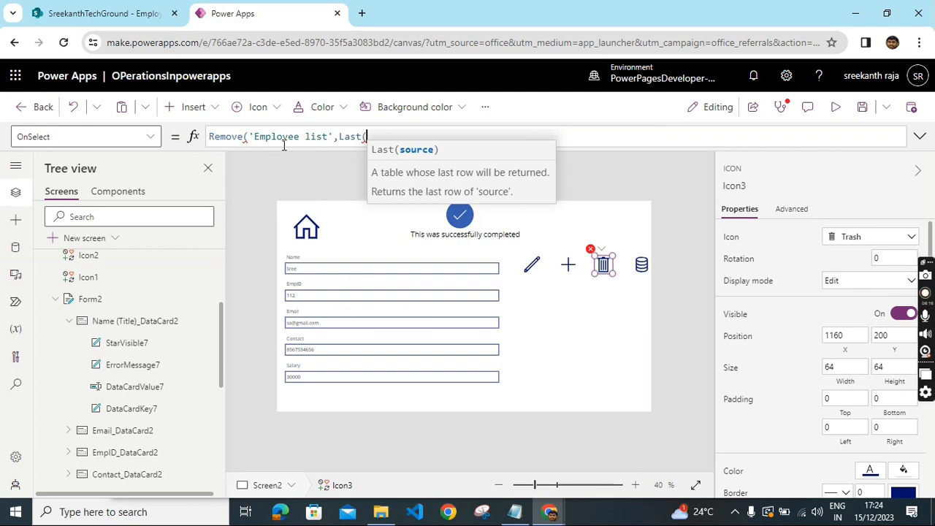
{"action": "type", "text": "emp"}
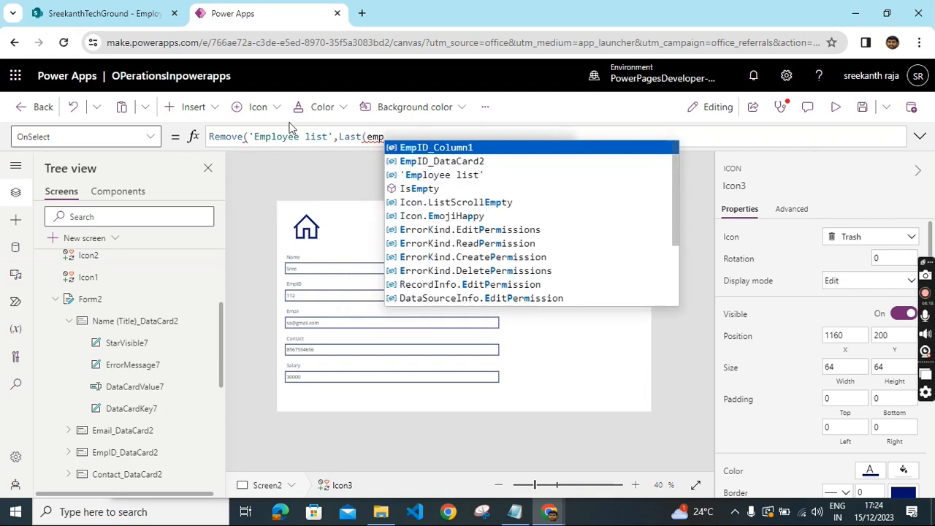
{"action": "left_click", "coordinate": [406, 175]}
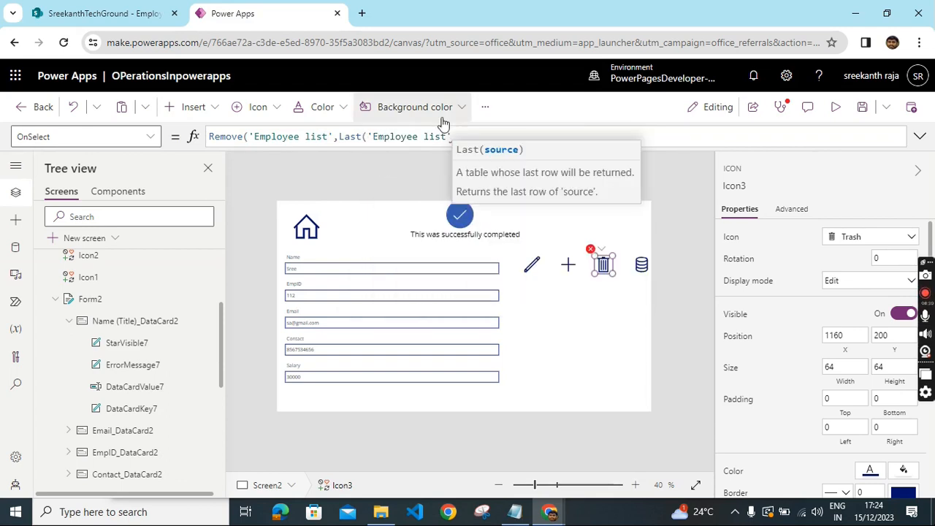
{"action": "type", "text": ")"}
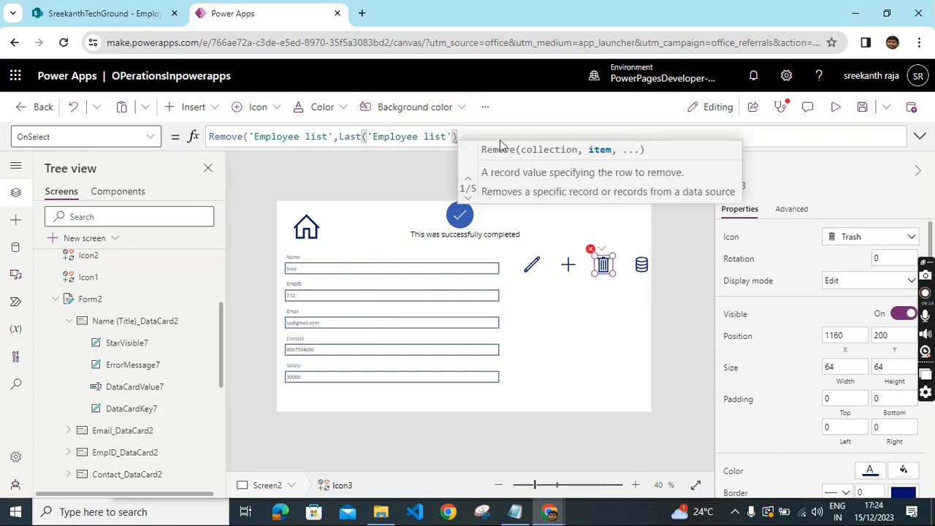
{"action": "type", "text": ")"}
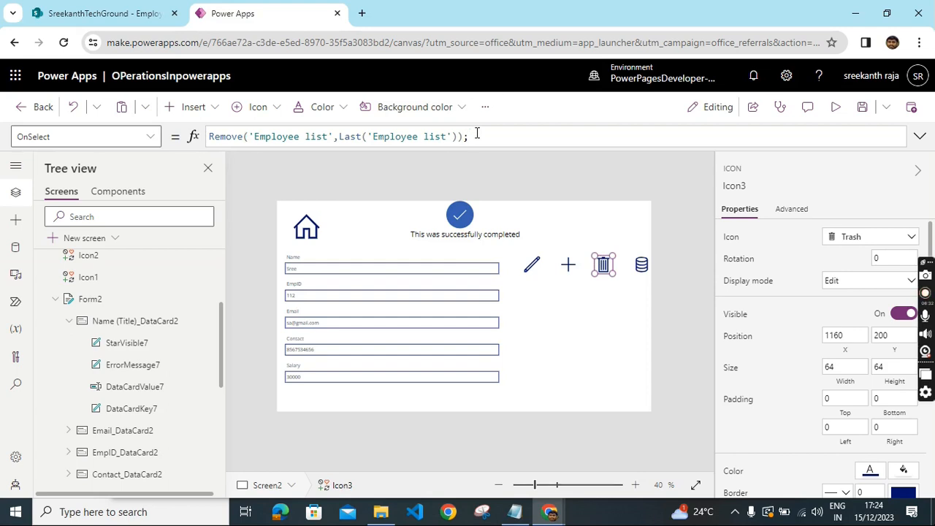
- Append Notify("your item is deleted successfully",NotificationType.Success) to the Trash icon's OnSelect formula
{"action": "type", "text": "nof"}
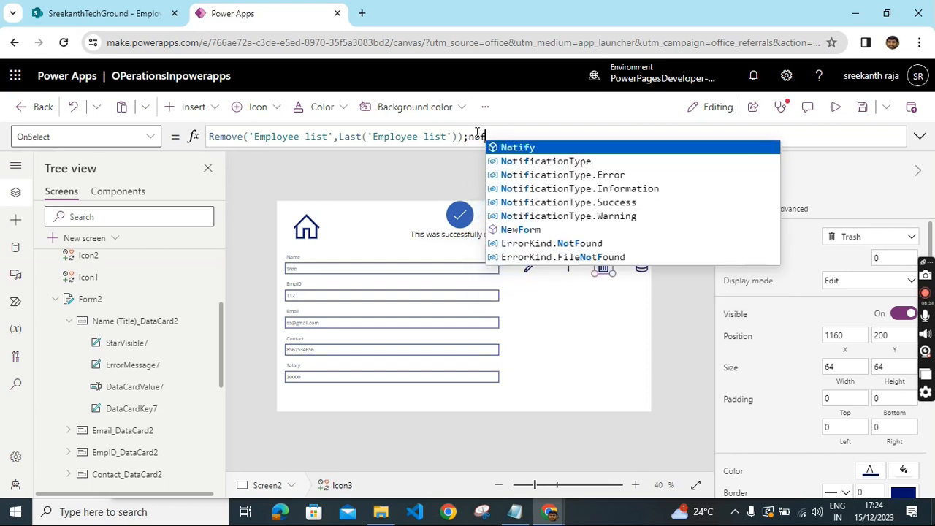
{"action": "left_click", "coordinate": [552, 146]}
{"action": "type", "text": "("}
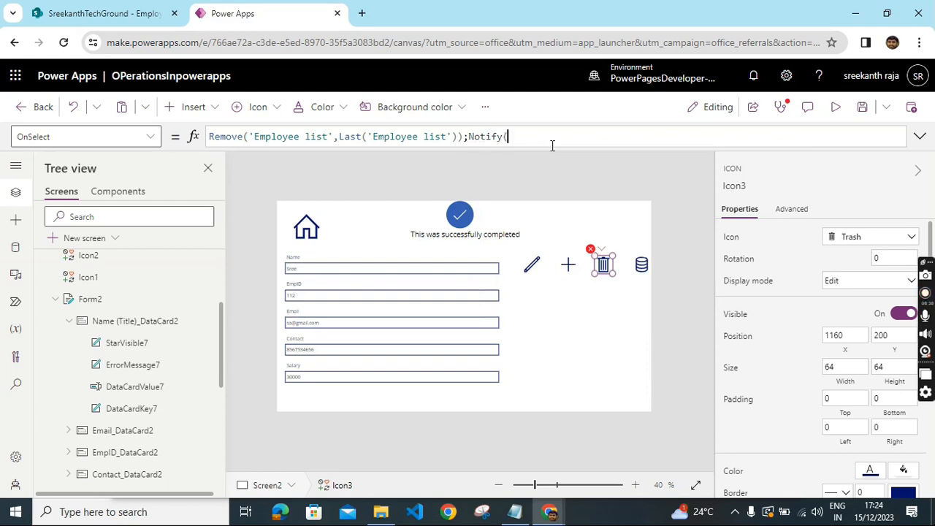
{"action": "type", "text": "\"y"}
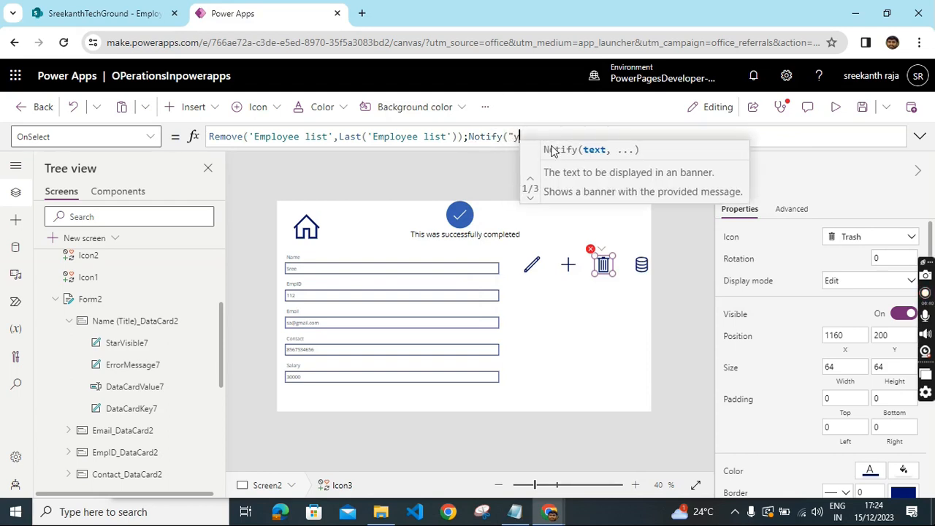
{"action": "type", "text": "our i"}
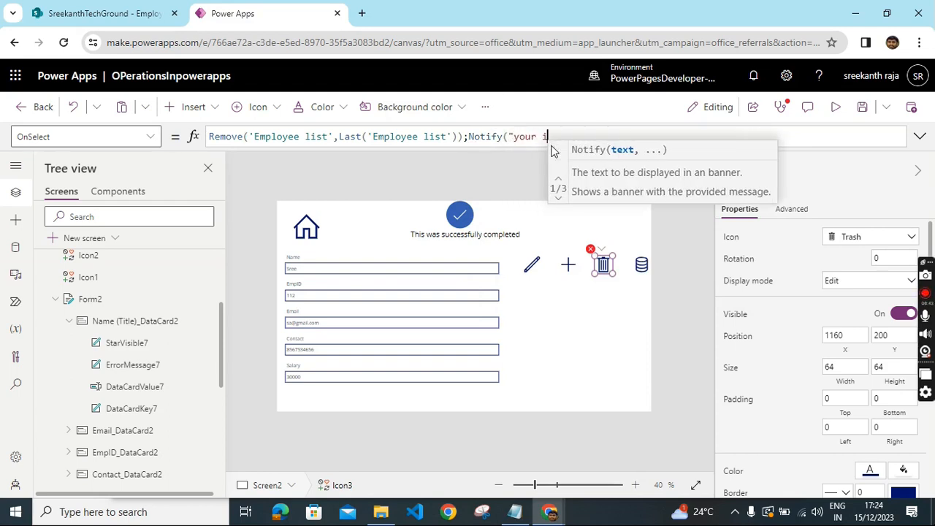
{"action": "type", "text": "tem is "}
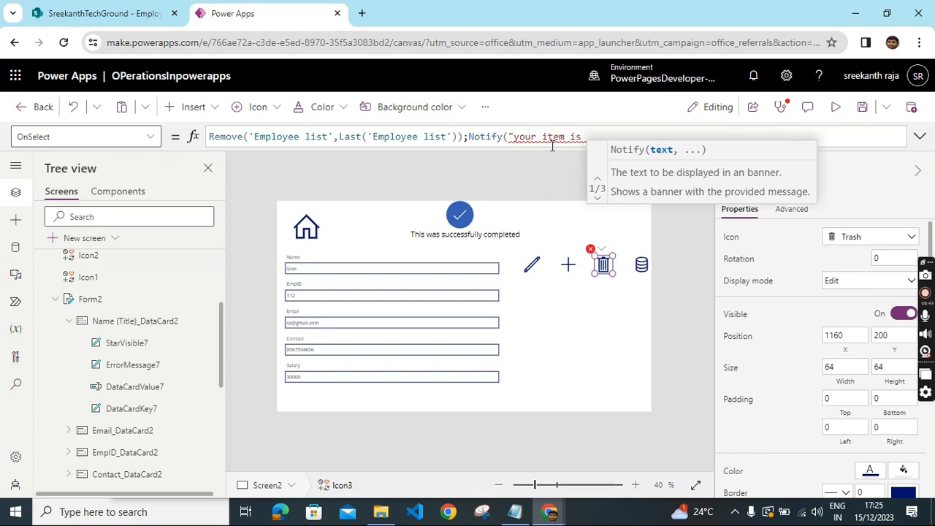
{"action": "type", "text": "del"}
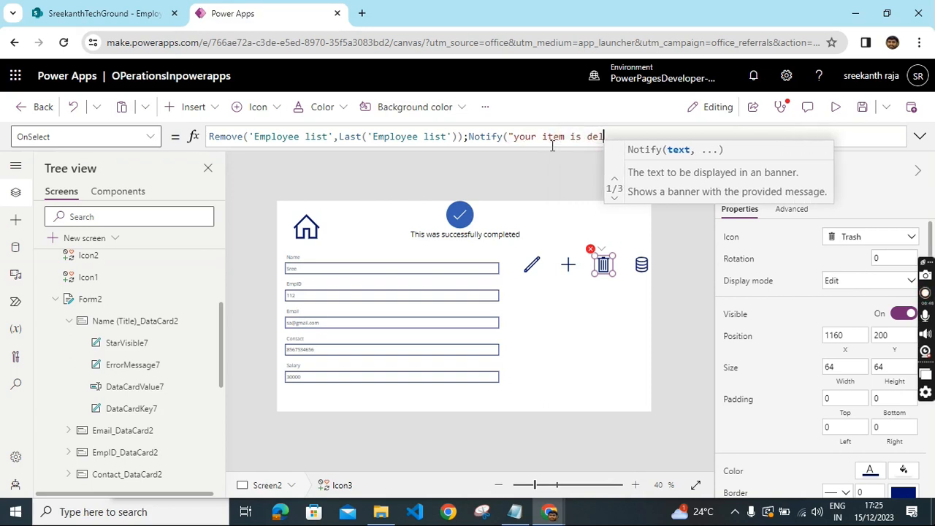
{"action": "type", "text": "eted"}
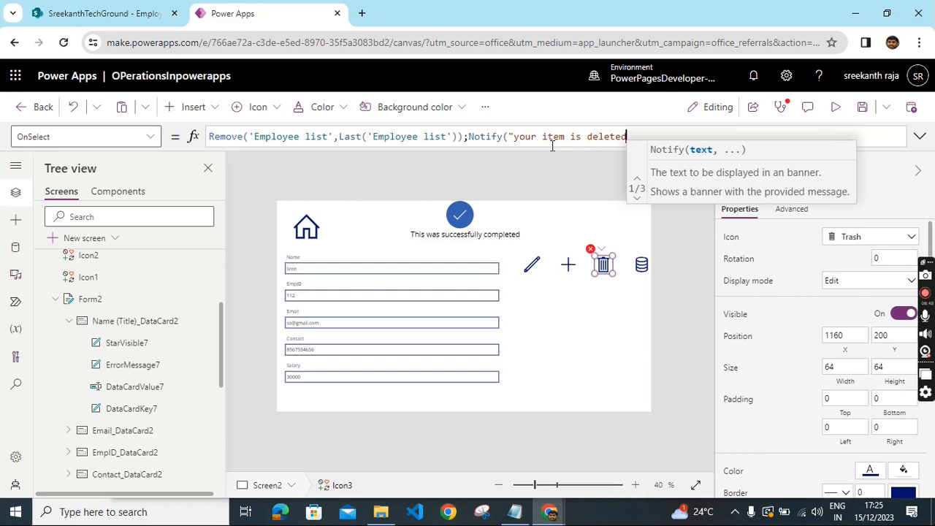
{"action": "type", "text": " su"}
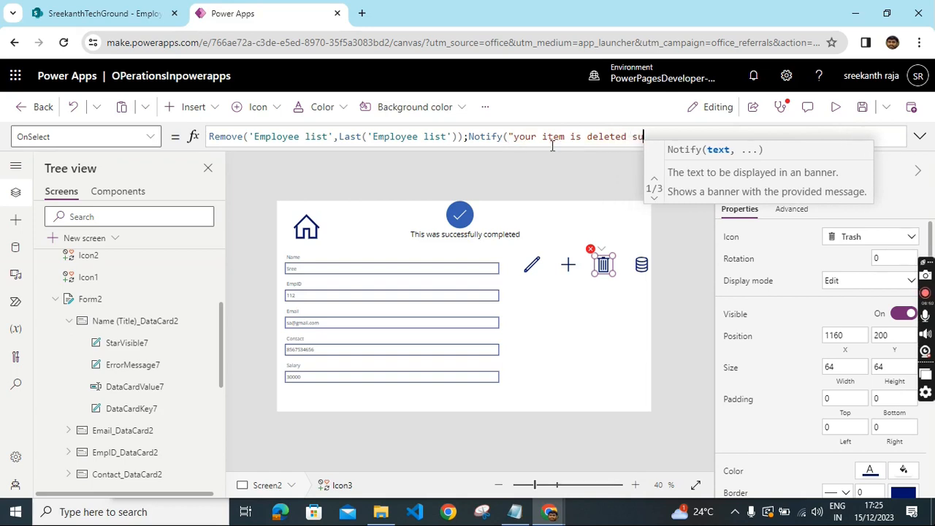
{"action": "type", "text": "ccess"}
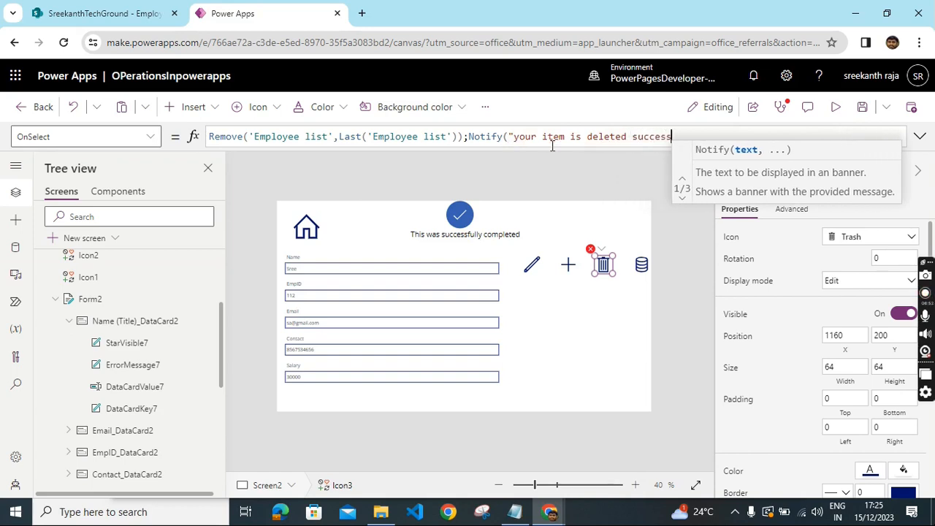
{"action": "type", "text": "fully"}
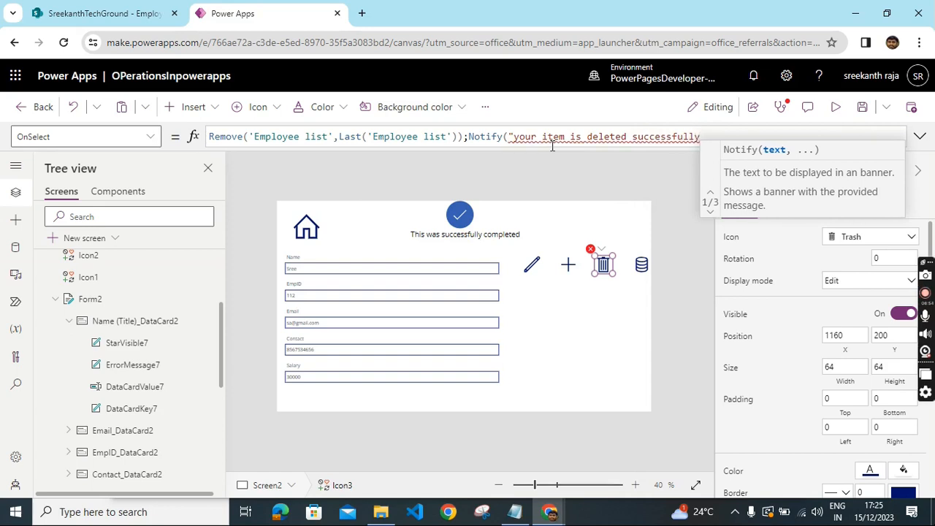
{"action": "type", "text": "\""}
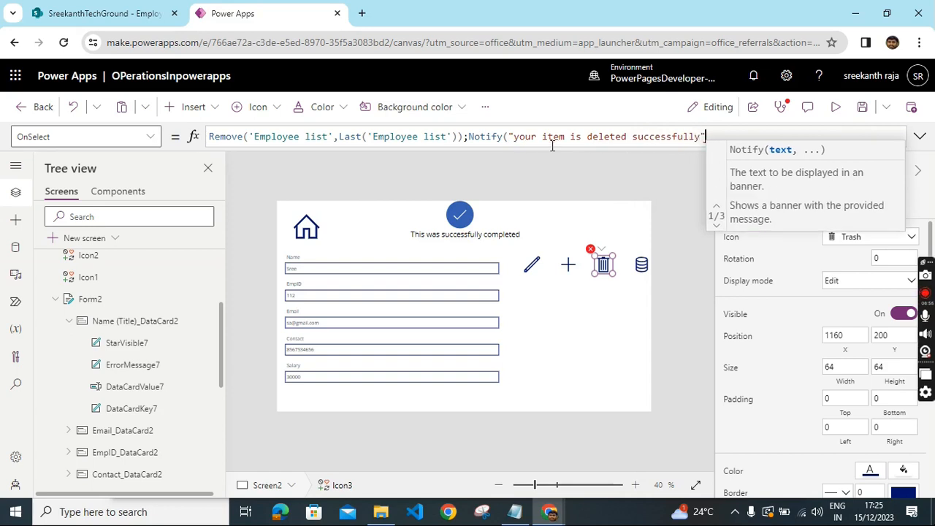
{"action": "type", "text": ","}
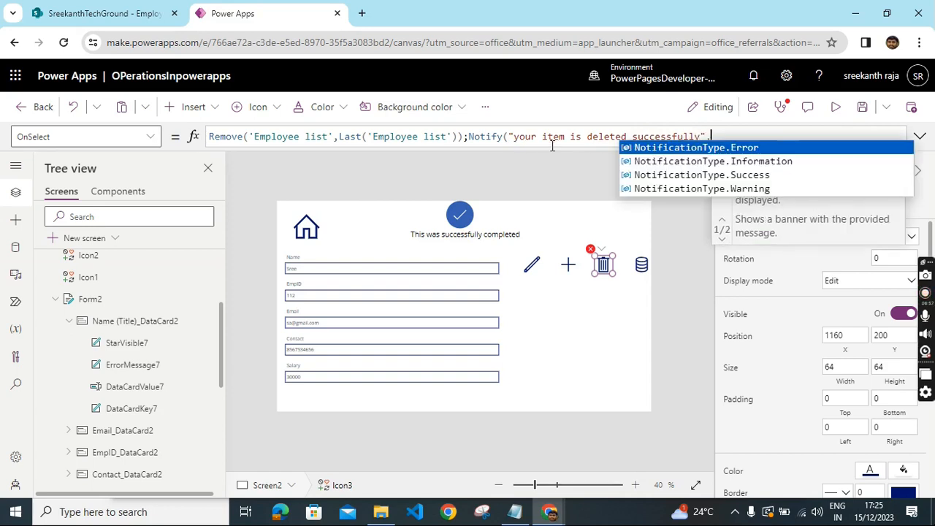
{"action": "left_click", "coordinate": [745, 175]}
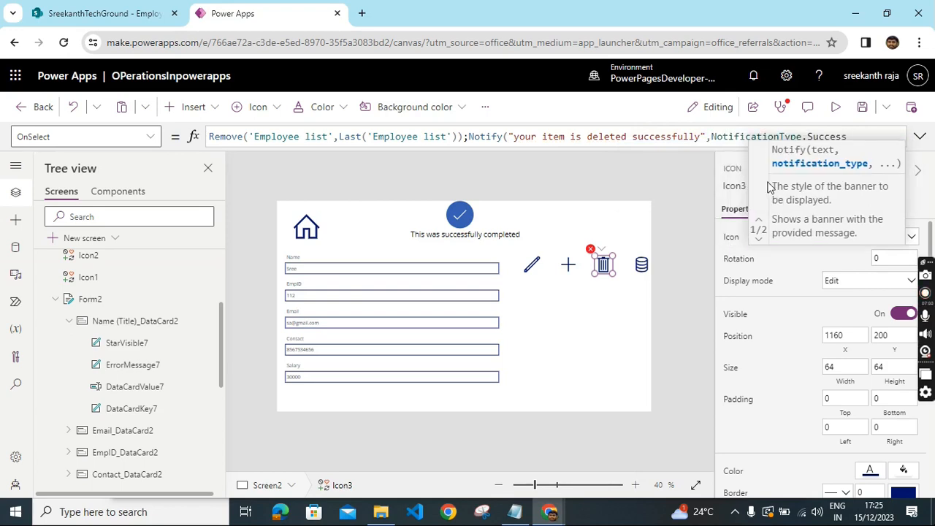
{"action": "type", "text": ")"}
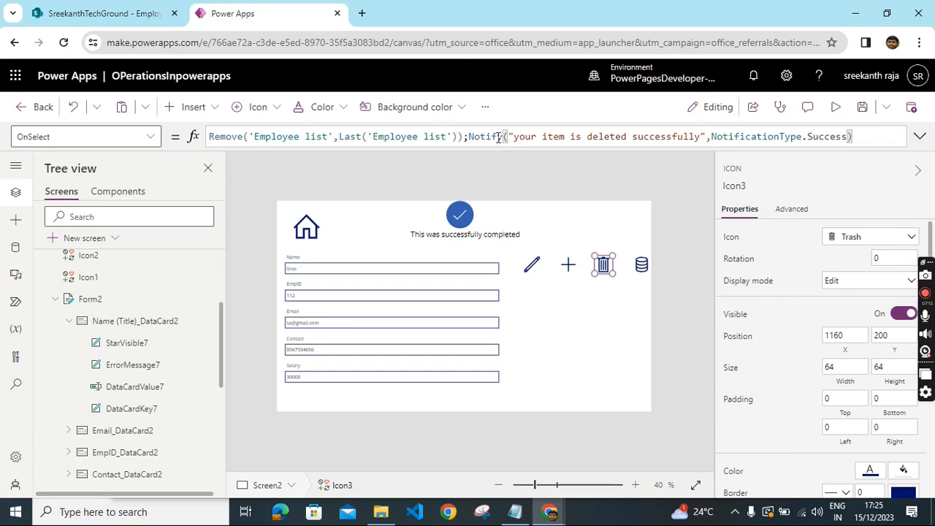
{"action": "left_click", "coordinate": [553, 192]}
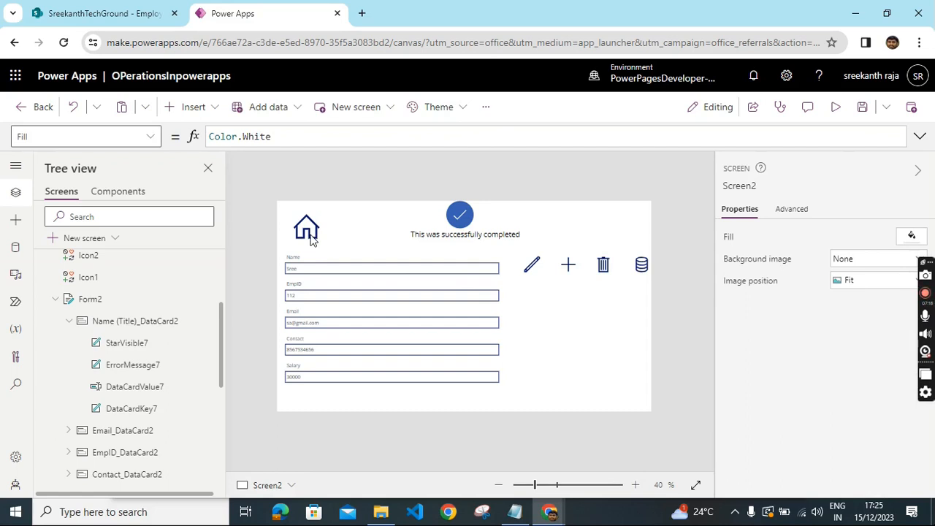
- Append ;Navigate(Screen2) to the submit button's OnSelect formula on Screen1
{"action": "scroll", "coordinate": [139, 335], "scroll_direction": "up", "scroll_amount": 1}
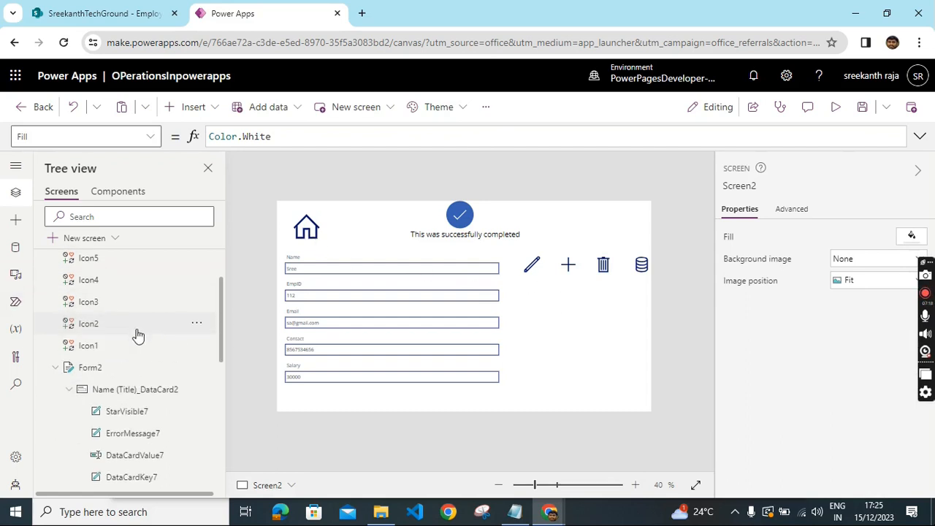
{"action": "scroll", "coordinate": [135, 336], "scroll_direction": "up", "scroll_amount": 2}
{"action": "left_click", "coordinate": [79, 284]}
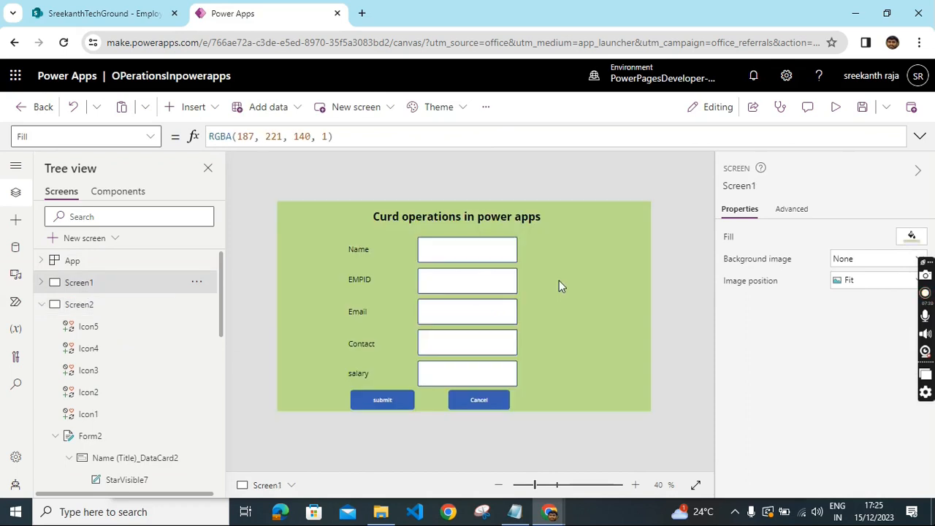
{"action": "left_click", "coordinate": [393, 403]}
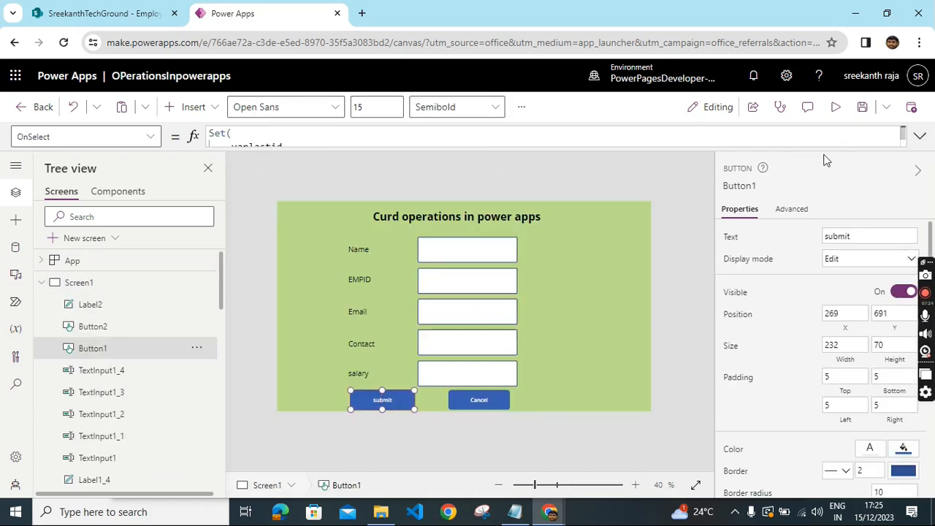
{"action": "left_click", "coordinate": [917, 146]}
{"action": "scroll", "coordinate": [486, 202], "scroll_direction": "down", "scroll_amount": 5}
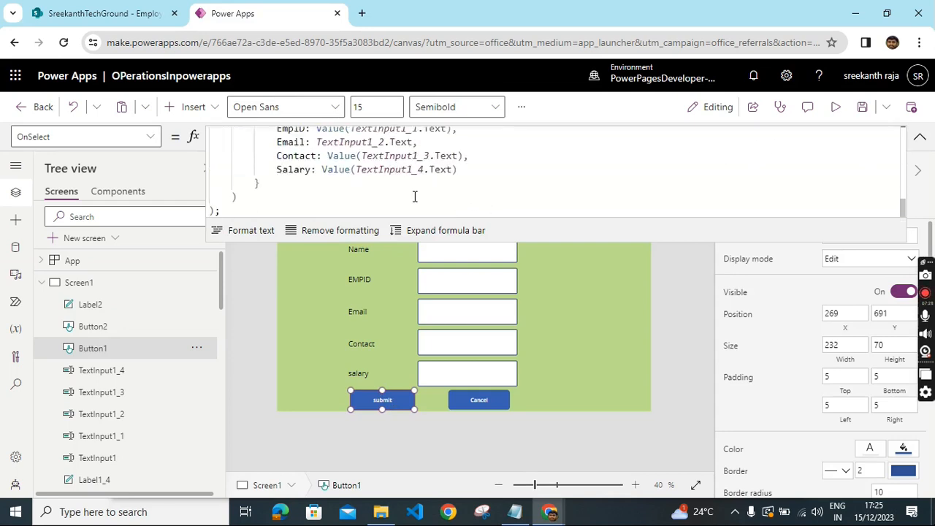
{"action": "type", "text": ";n"}
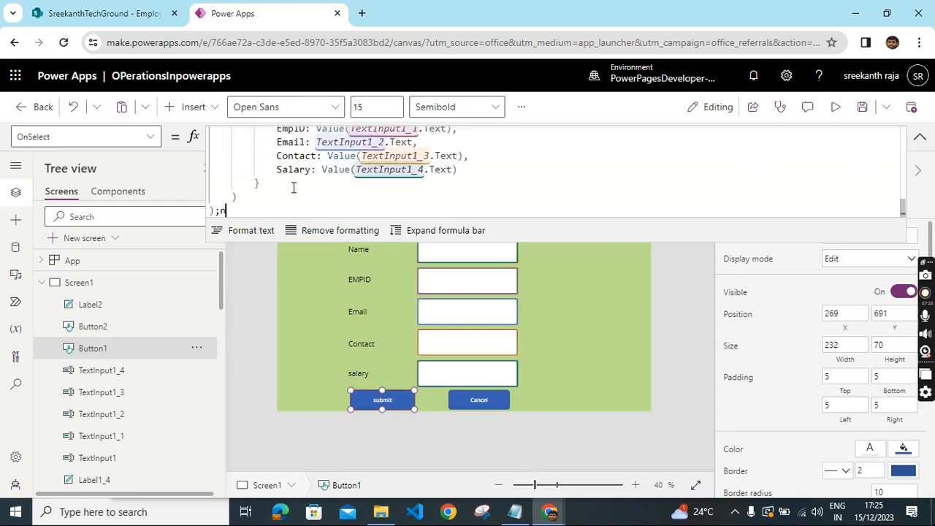
{"action": "type", "text": "av"}
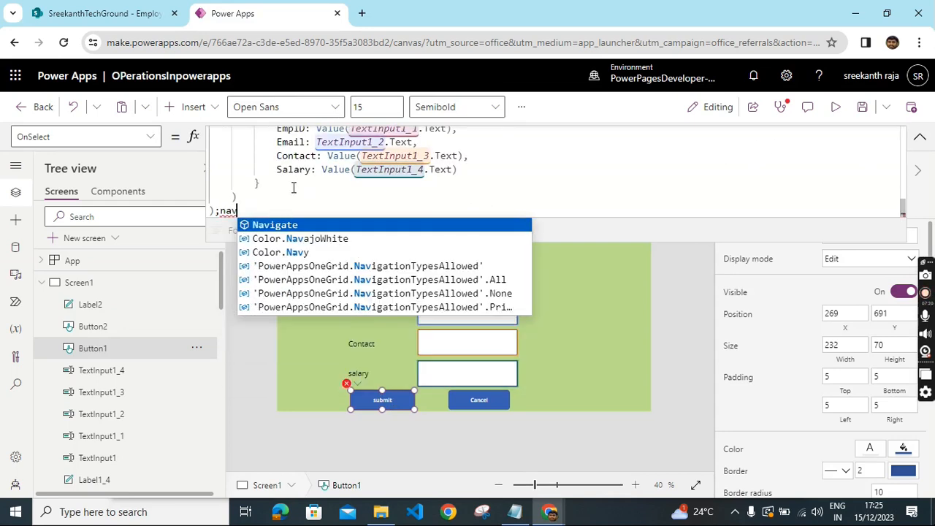
{"action": "left_click", "coordinate": [289, 224]}
{"action": "type", "text": "("}
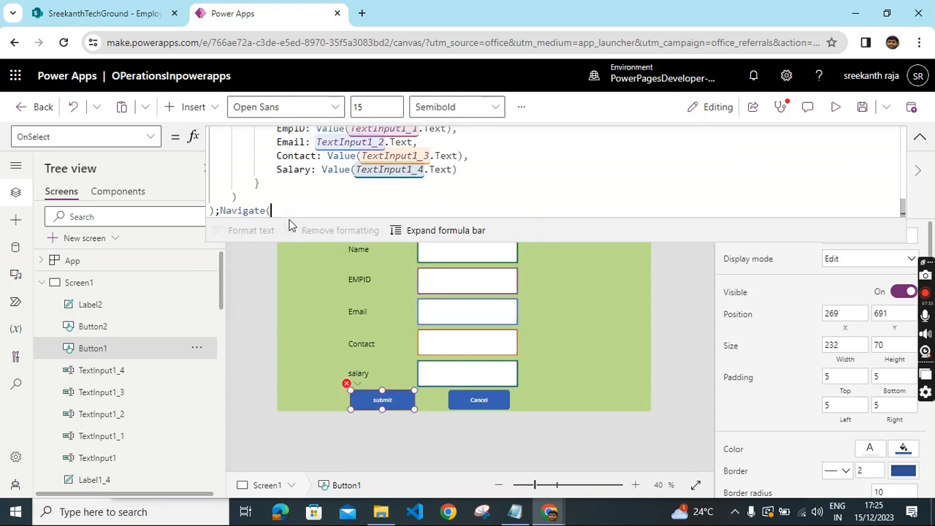
{"action": "left_click", "coordinate": [294, 238]}
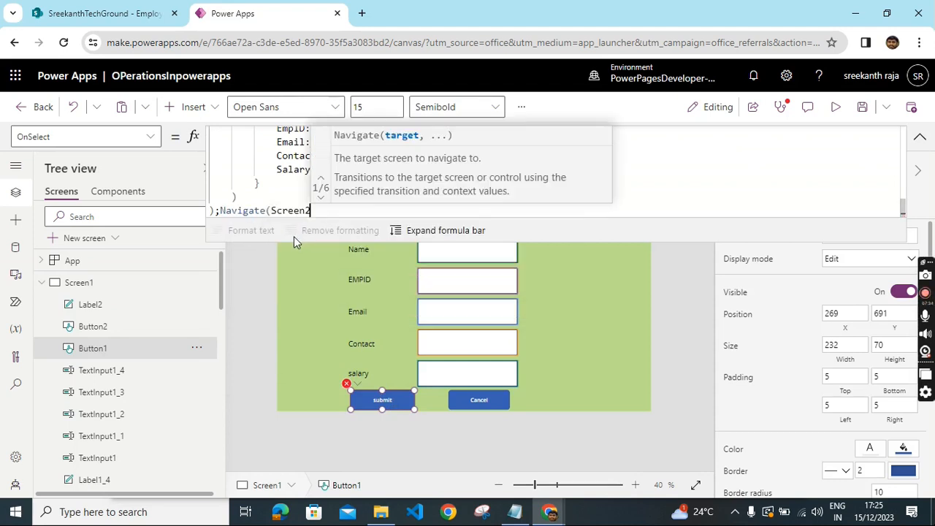
{"action": "type", "text": ")"}
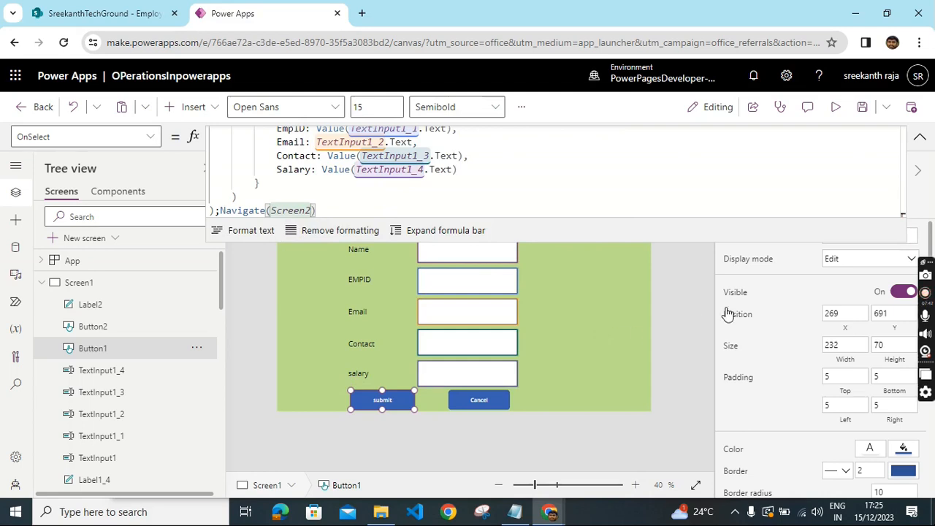
- Save the app
{"action": "left_click", "coordinate": [691, 288]}
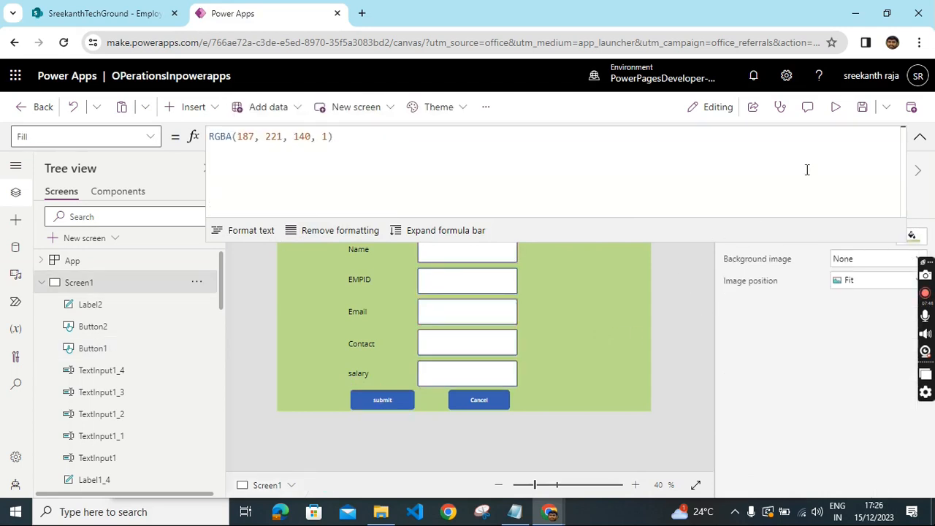
{"action": "left_click", "coordinate": [862, 108]}
{"action": "left_click", "coordinate": [920, 136]}
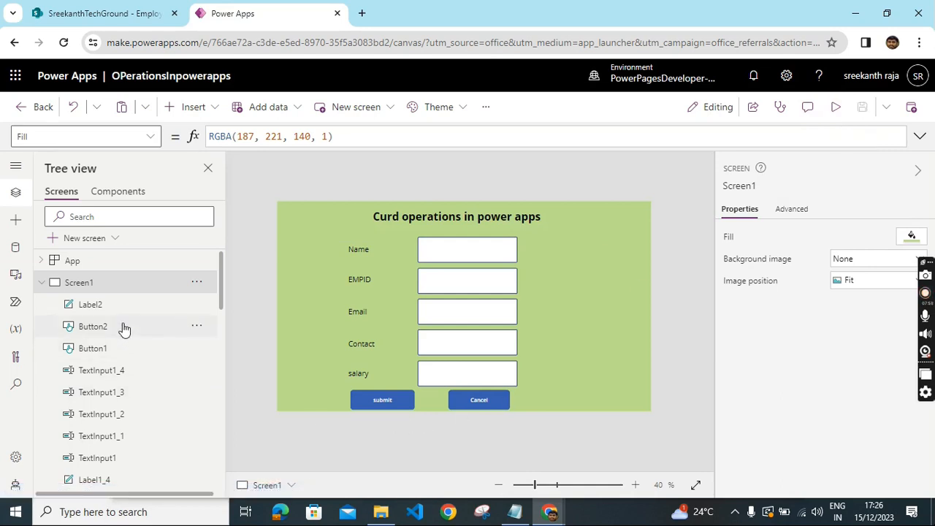
- Preview the app and submit a new employee with name AAAA, EMPID 111, an e-mail address, a contact number and salary 100000
{"action": "scroll", "coordinate": [128, 355], "scroll_direction": "down", "scroll_amount": 2}
{"action": "scroll", "coordinate": [131, 372], "scroll_direction": "down", "scroll_amount": 10}
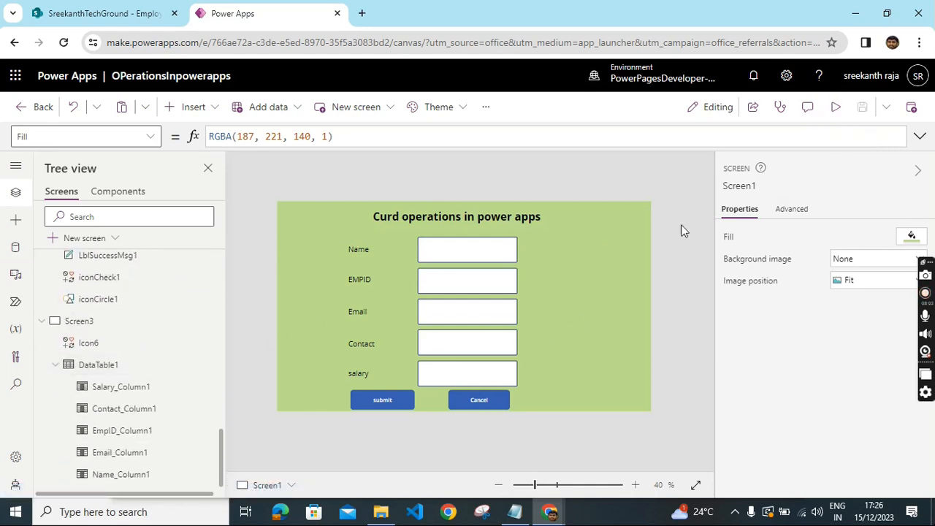
{"action": "left_click", "coordinate": [837, 109]}
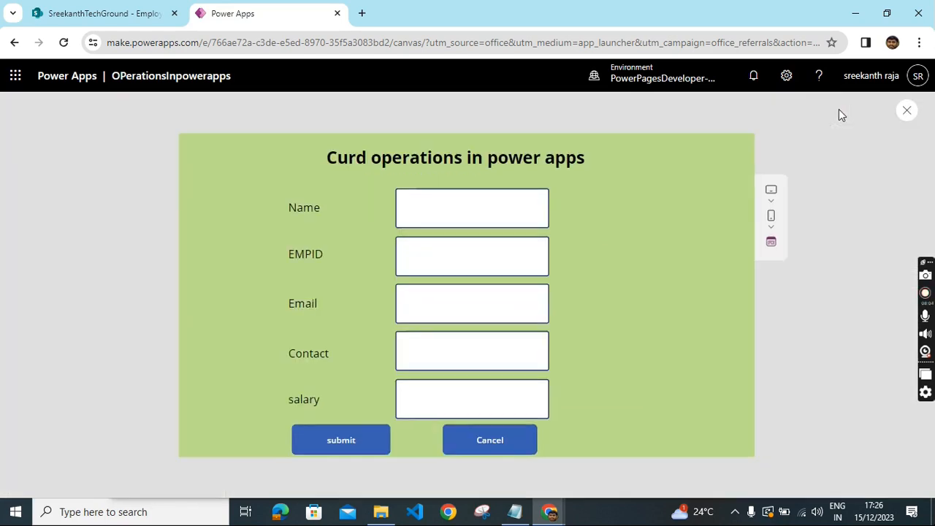
{"action": "left_click", "coordinate": [451, 194]}
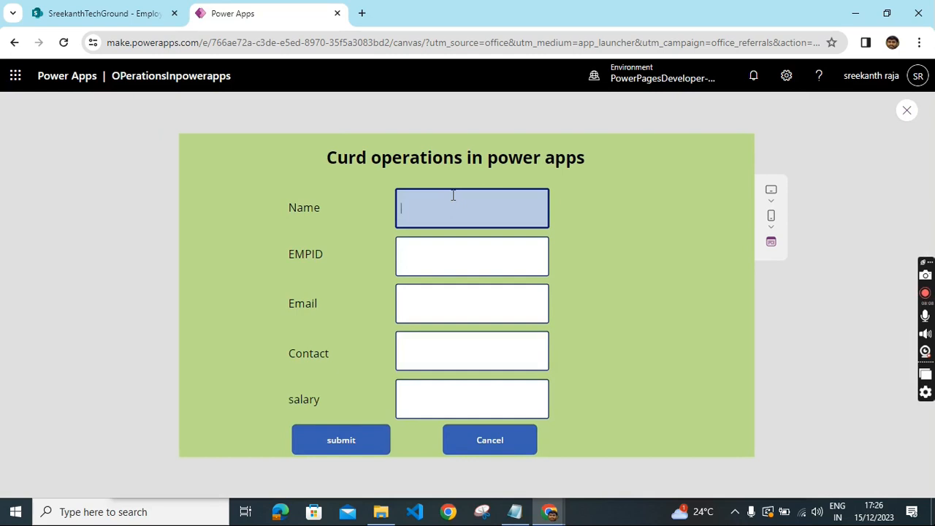
{"action": "left_click", "coordinate": [446, 263]}
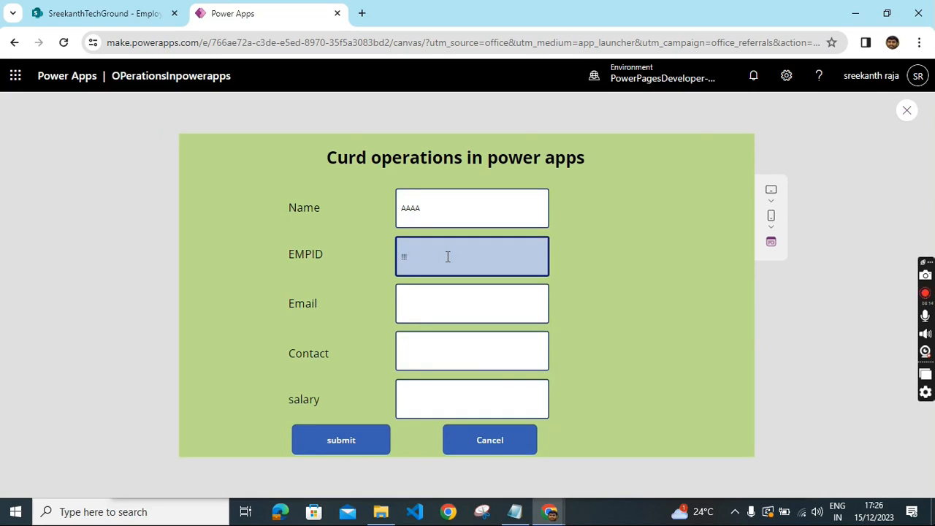
{"action": "type", "text": "111"}
{"action": "left_click", "coordinate": [428, 306]}
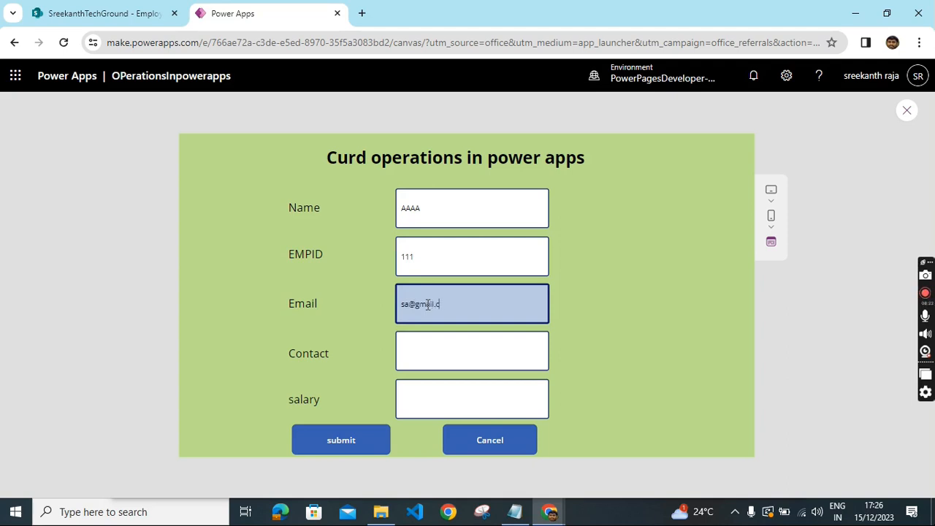
{"action": "left_click", "coordinate": [446, 359]}
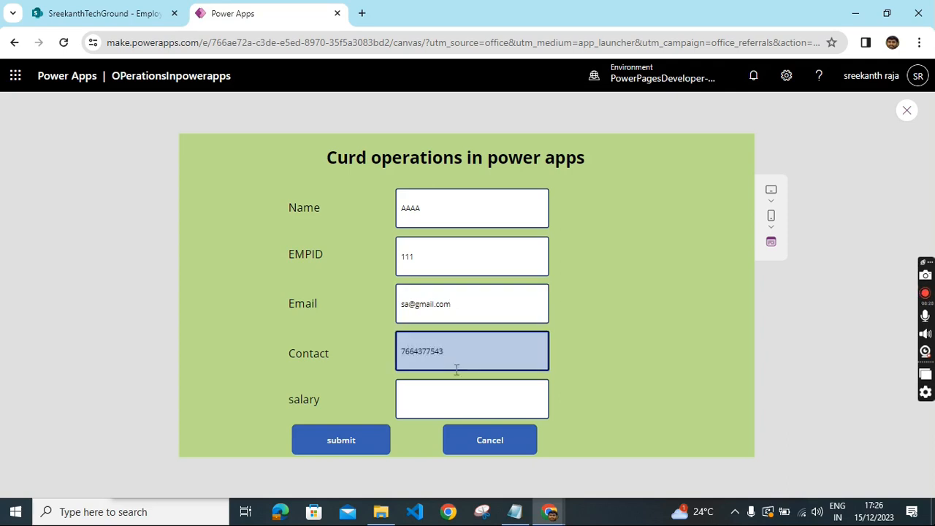
{"action": "left_click", "coordinate": [459, 401]}
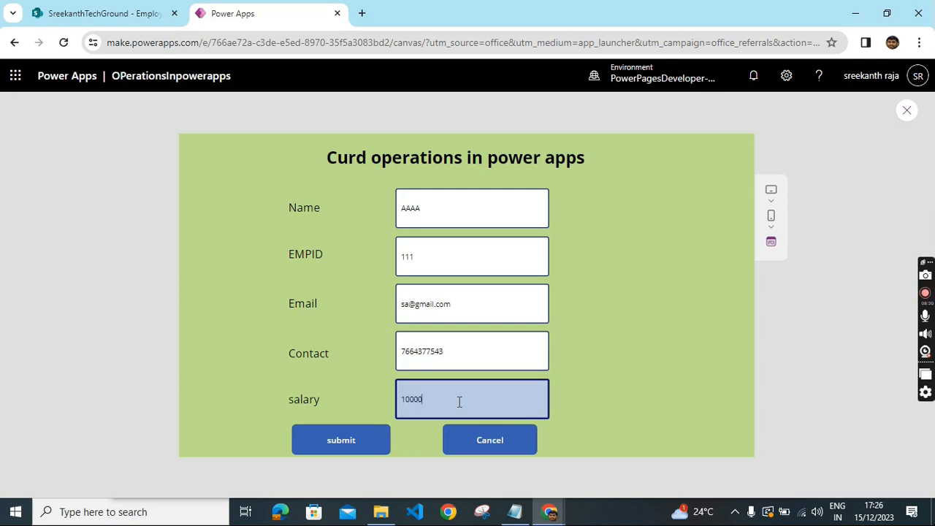
{"action": "left_click", "coordinate": [348, 443]}
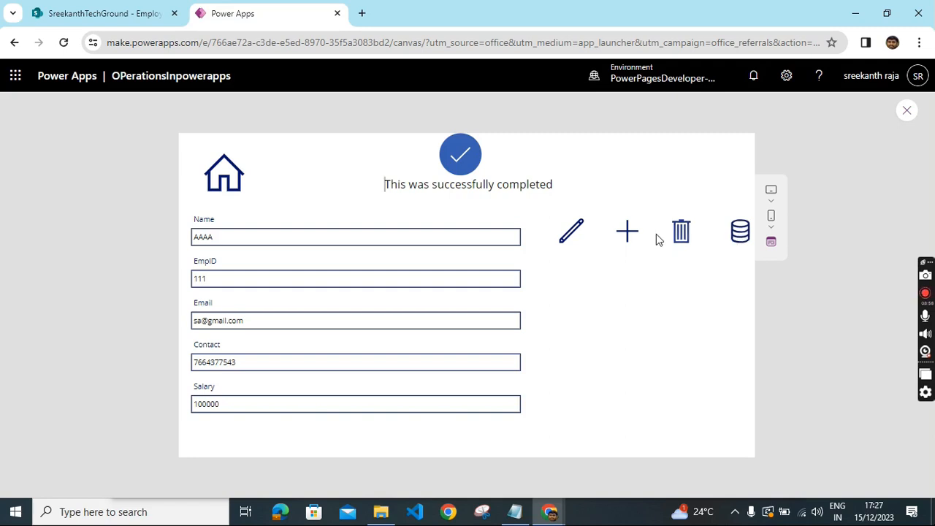
- Return to the home screen with the home icon and exit the preview
{"action": "left_click", "coordinate": [219, 170]}
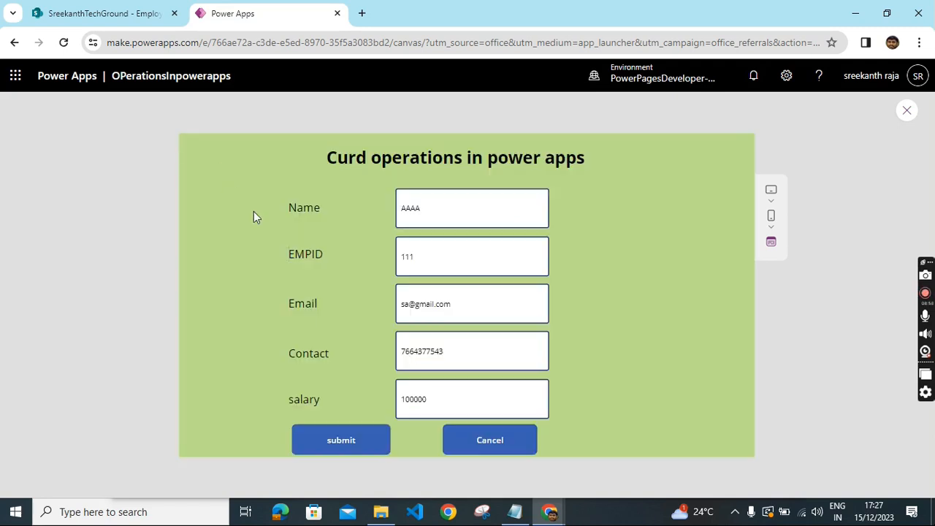
{"action": "left_click", "coordinate": [907, 111]}
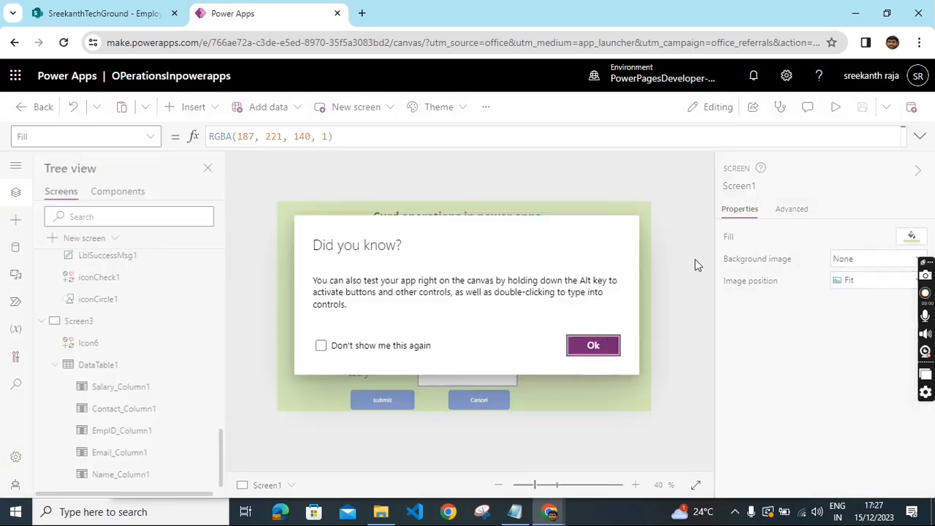
{"action": "left_click", "coordinate": [592, 348]}
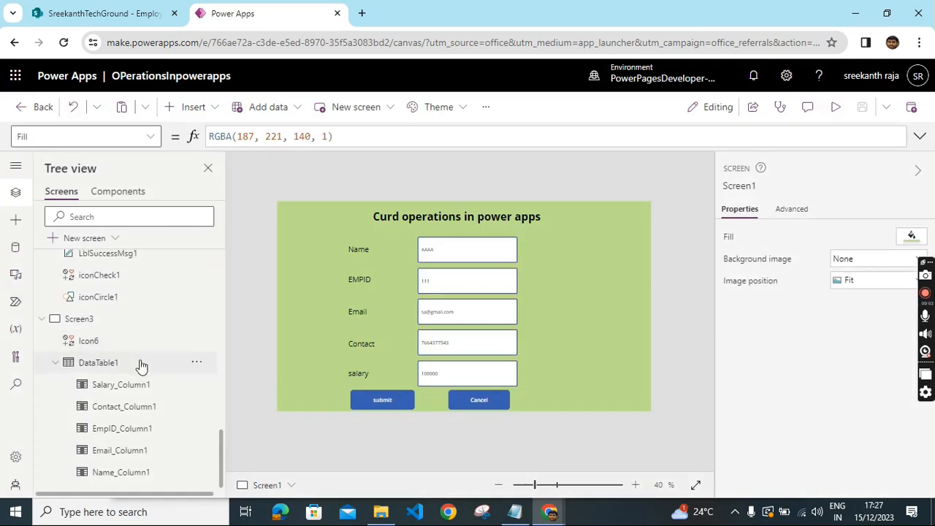
- Open Screen3 to check the employee records in the data table
{"action": "left_click", "coordinate": [56, 364]}
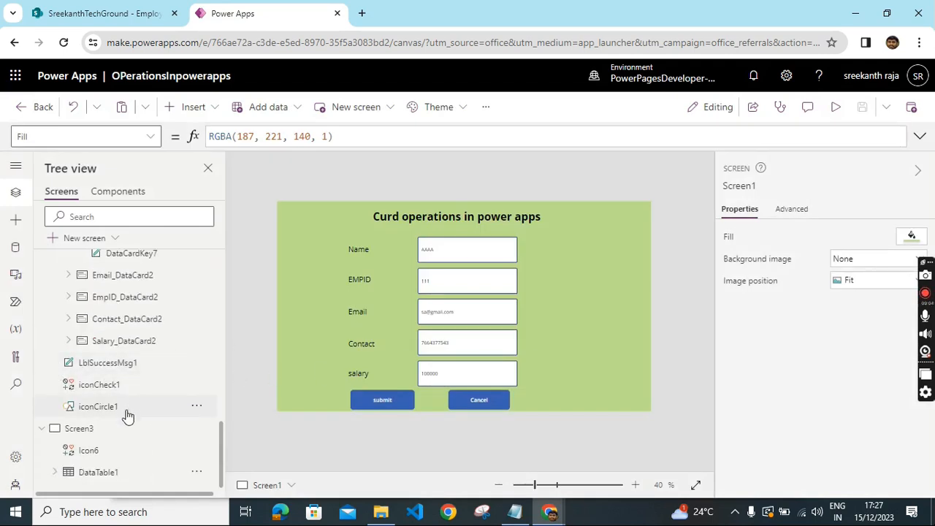
{"action": "left_click", "coordinate": [95, 431]}
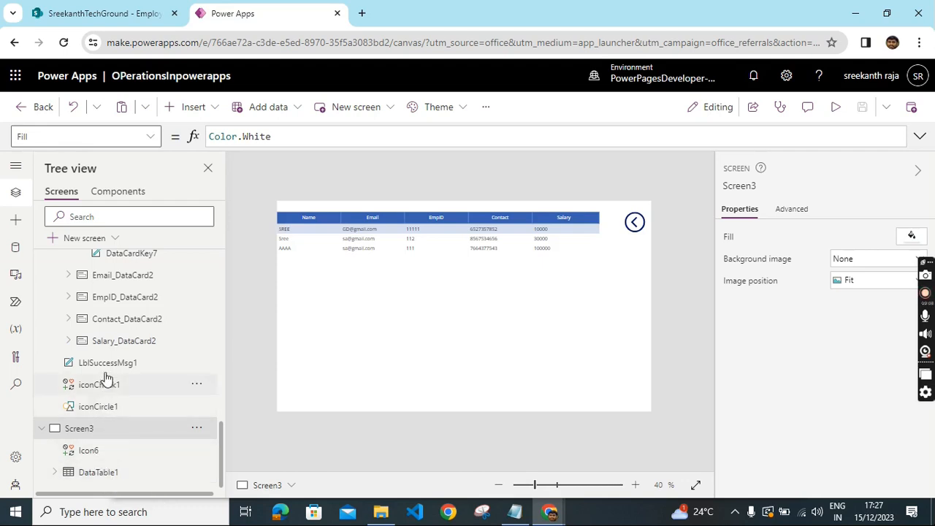
{"action": "scroll", "coordinate": [100, 365], "scroll_direction": "up", "scroll_amount": 5}
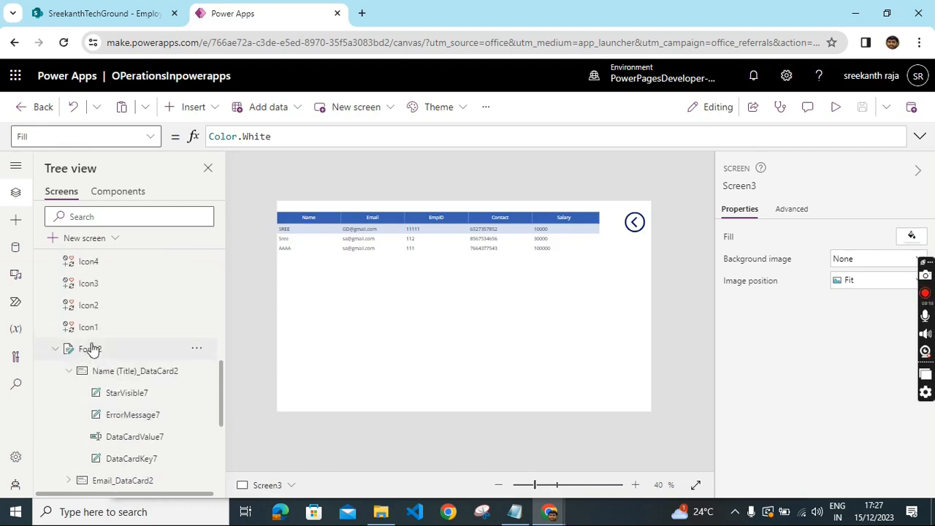
- Set the database icon's OnSelect on Screen2 to Navigate(Screen3)
{"action": "left_click", "coordinate": [91, 308]}
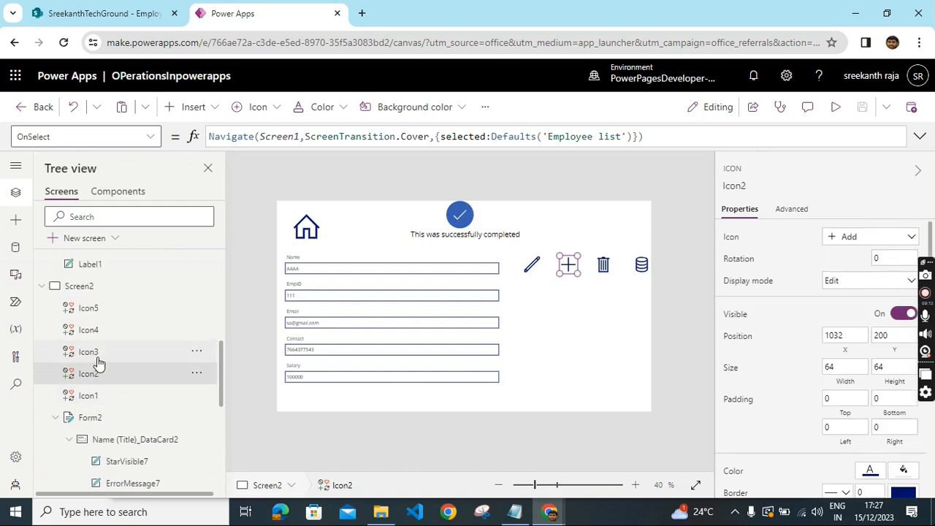
{"action": "left_click", "coordinate": [646, 266]}
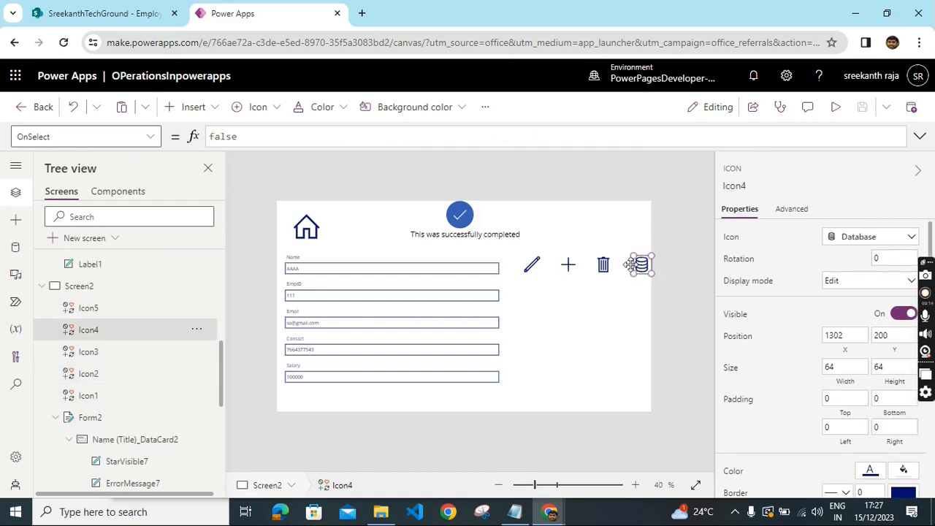
{"action": "double_click", "coordinate": [257, 137]}
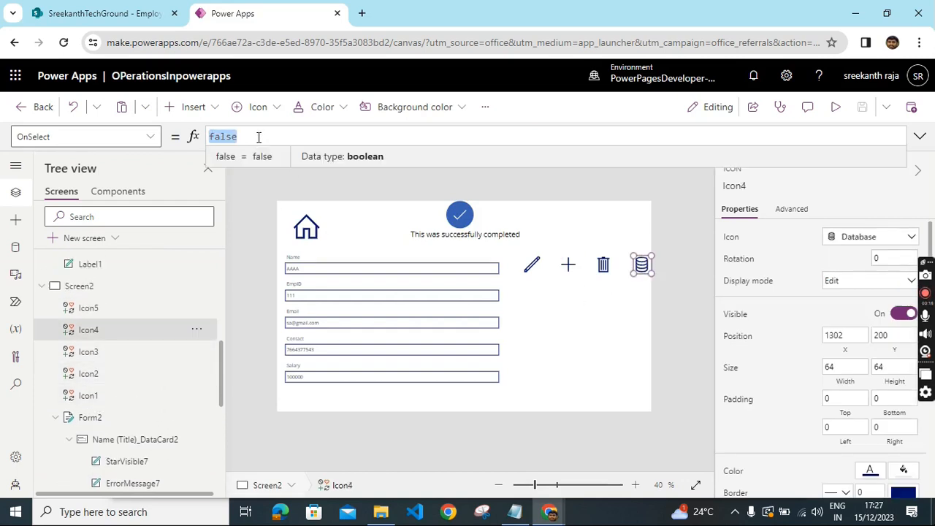
{"action": "key", "text": "BackSpace"}
{"action": "type", "text": "navi"}
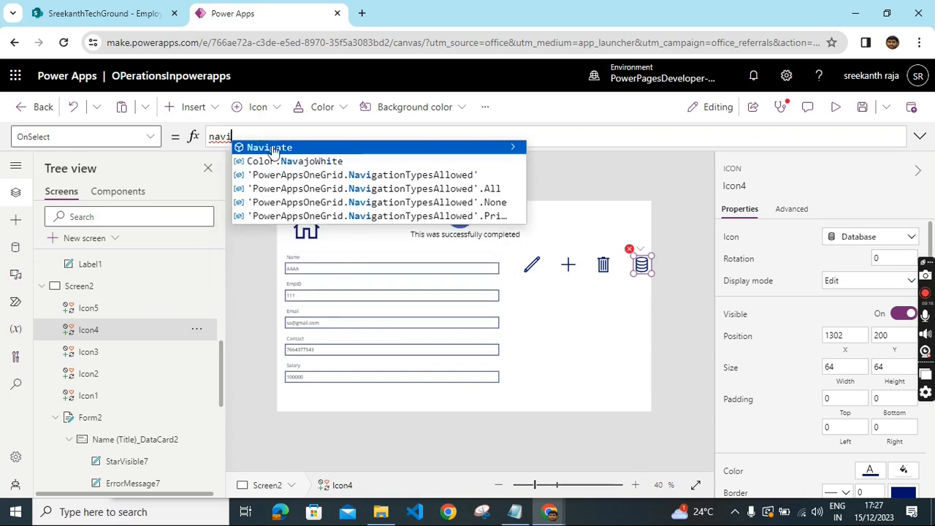
{"action": "key", "text": "Tab"}
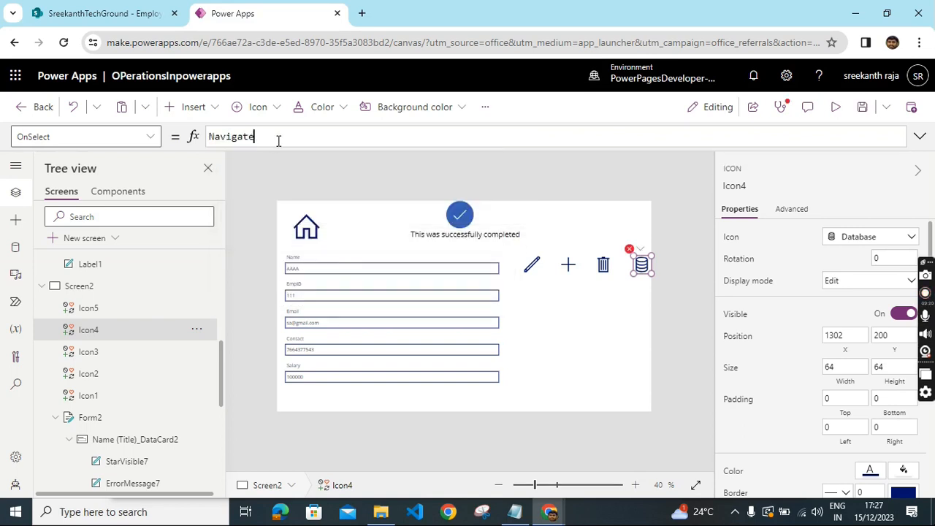
{"action": "type", "text": "("}
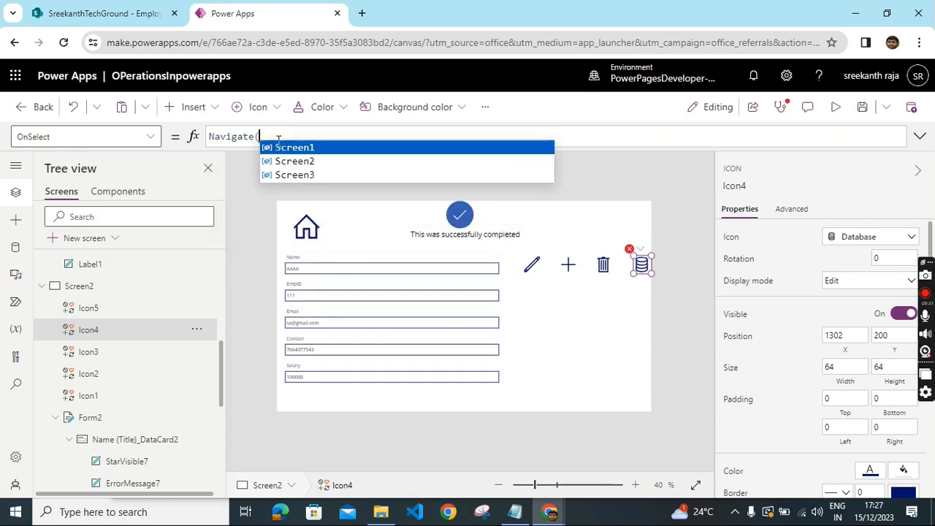
{"action": "left_click", "coordinate": [343, 175]}
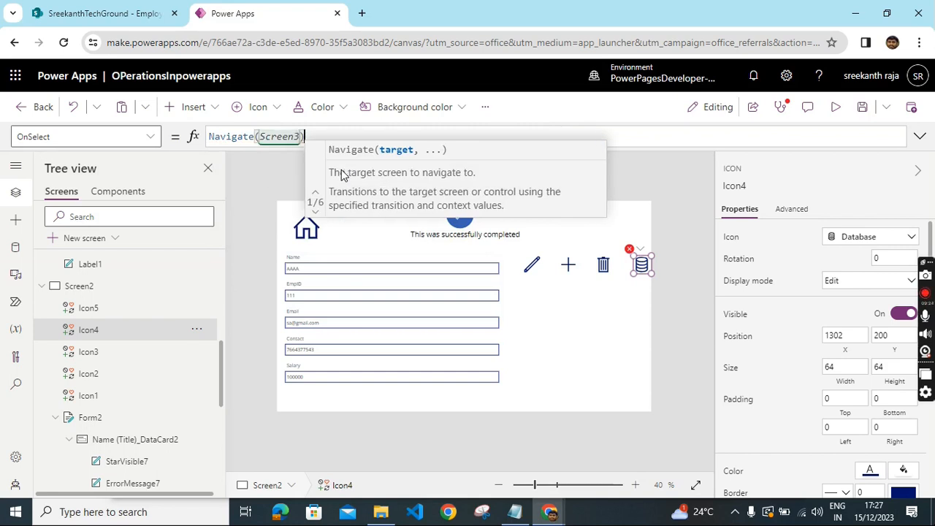
{"action": "type", "text": ")"}
{"action": "left_click", "coordinate": [538, 174]}
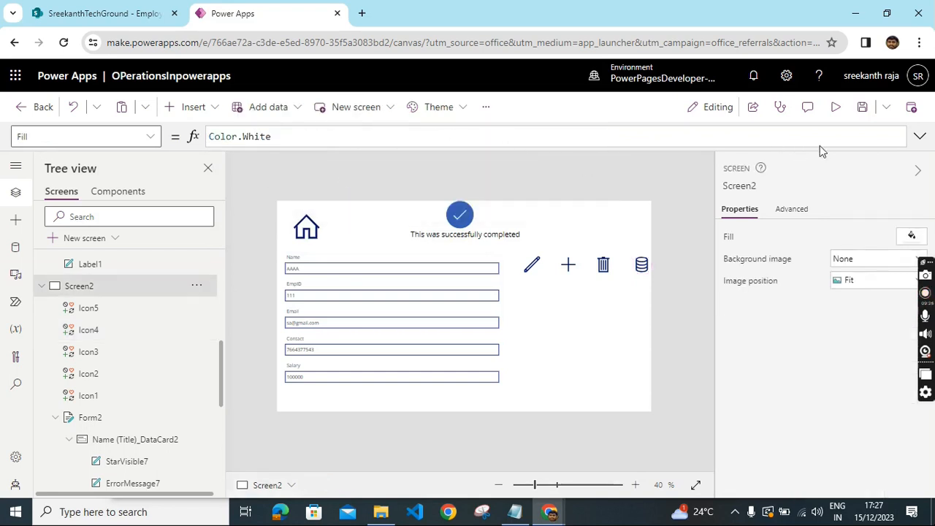
- Preview the app and open the data table screen with the database icon
{"action": "left_click", "coordinate": [836, 108]}
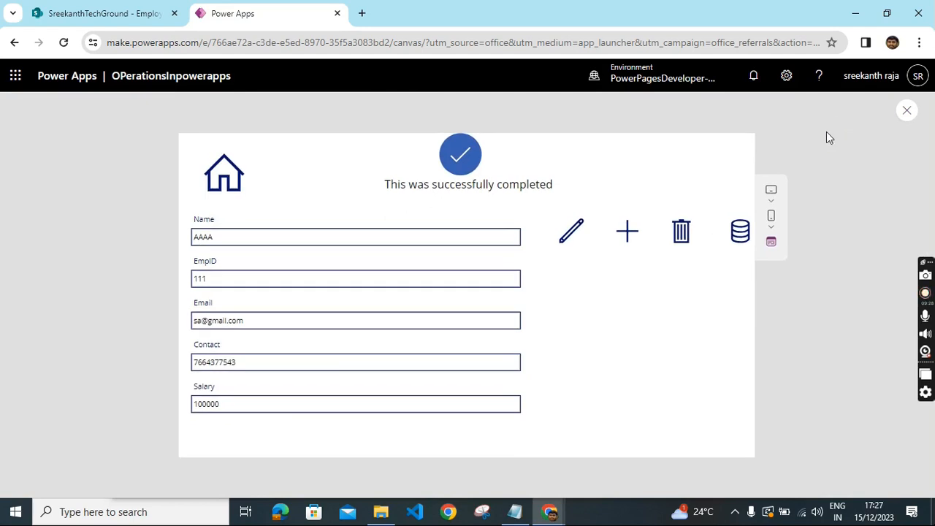
{"action": "left_click", "coordinate": [740, 240]}
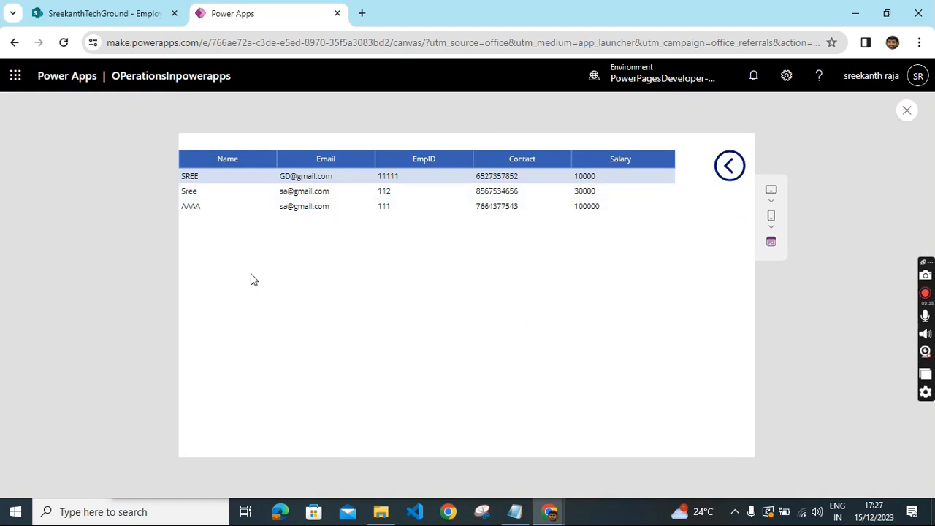
- Refresh the SharePoint Employee list to compare it with the app's records
{"action": "left_click", "coordinate": [78, 9]}
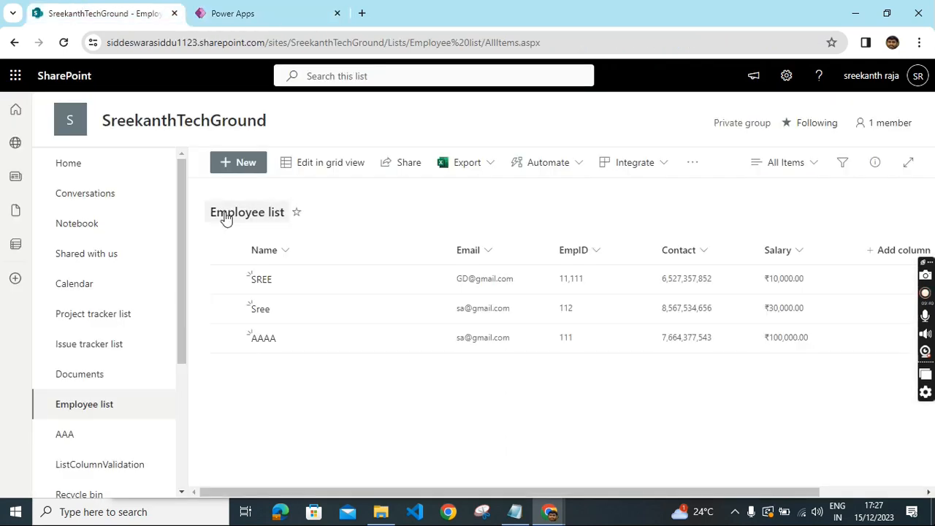
{"action": "left_click", "coordinate": [64, 43]}
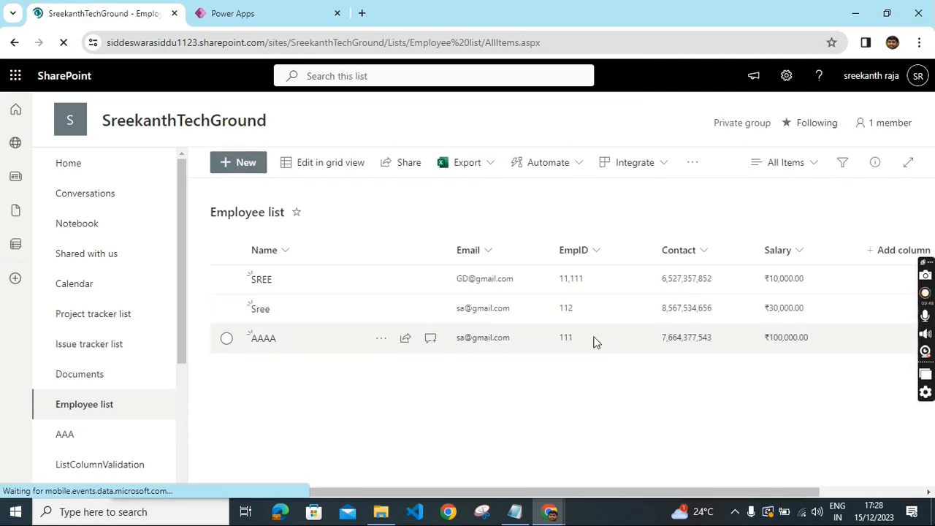
{"action": "left_click", "coordinate": [256, 21]}
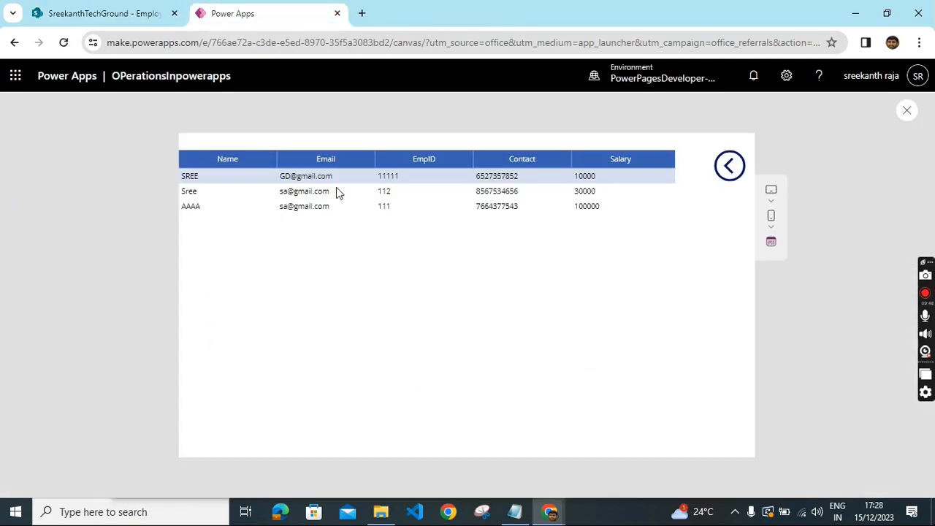
- Edit the AAAA employee record in preview, changing the name to BBBBB and the salary to 20000, and submit
{"action": "left_click", "coordinate": [730, 168]}
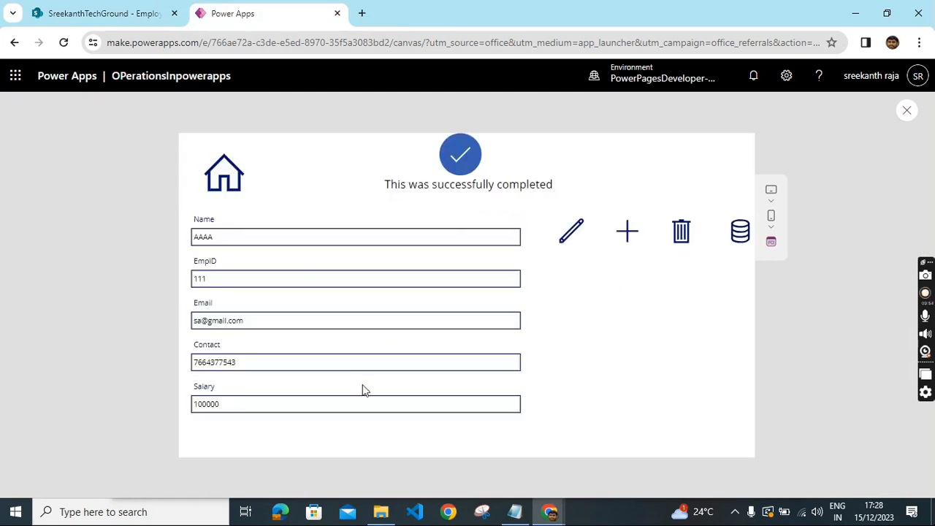
{"action": "left_click", "coordinate": [573, 233]}
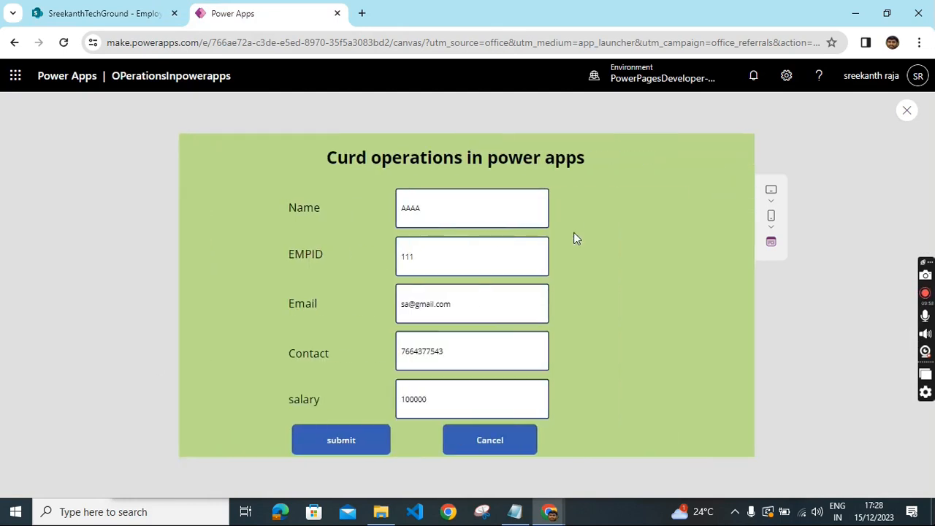
{"action": "left_click_drag", "start_coordinate": [429, 209], "coordinate": [401, 210]}
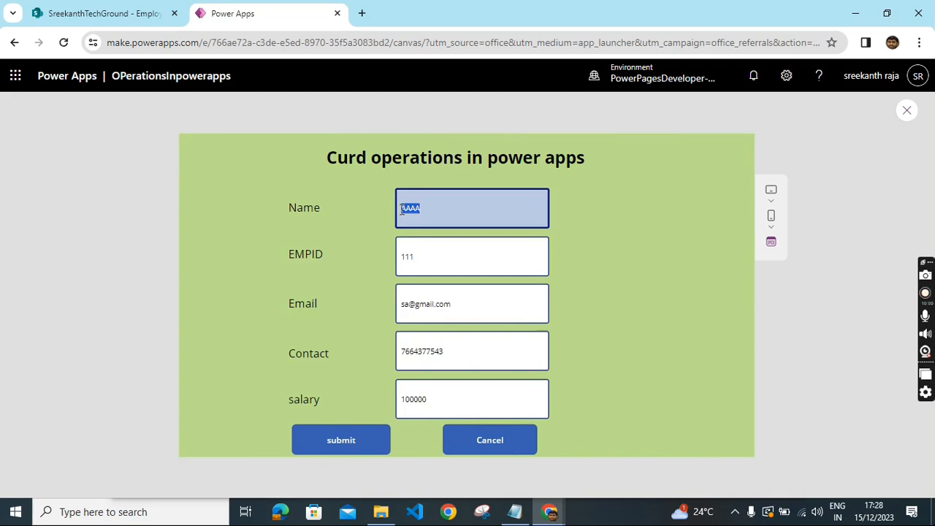
{"action": "type", "text": "BBBBB"}
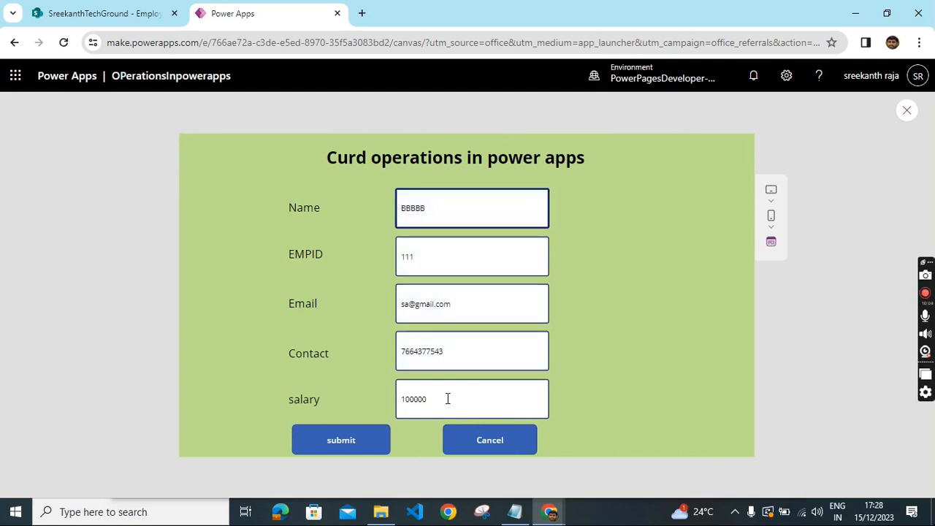
{"action": "left_click_drag", "start_coordinate": [448, 398], "coordinate": [377, 405]}
{"action": "type", "text": "200"}
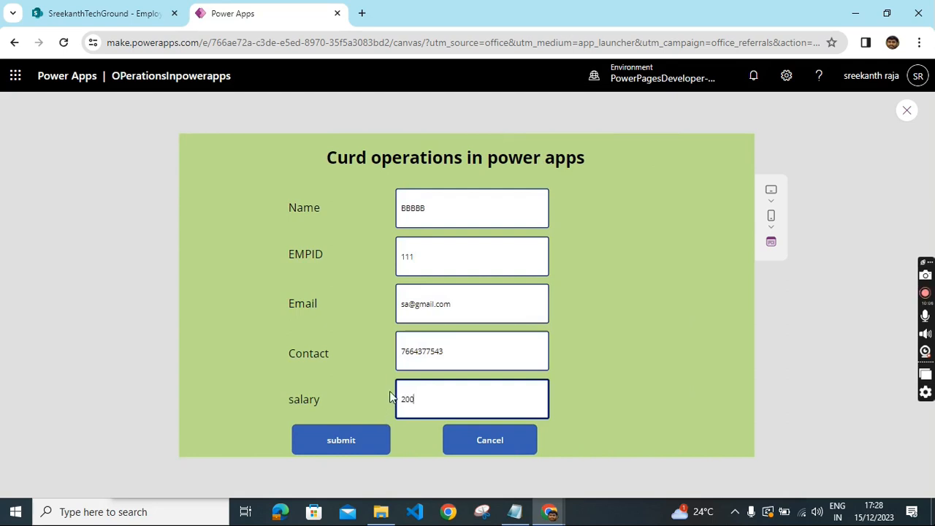
{"action": "type", "text": "00"}
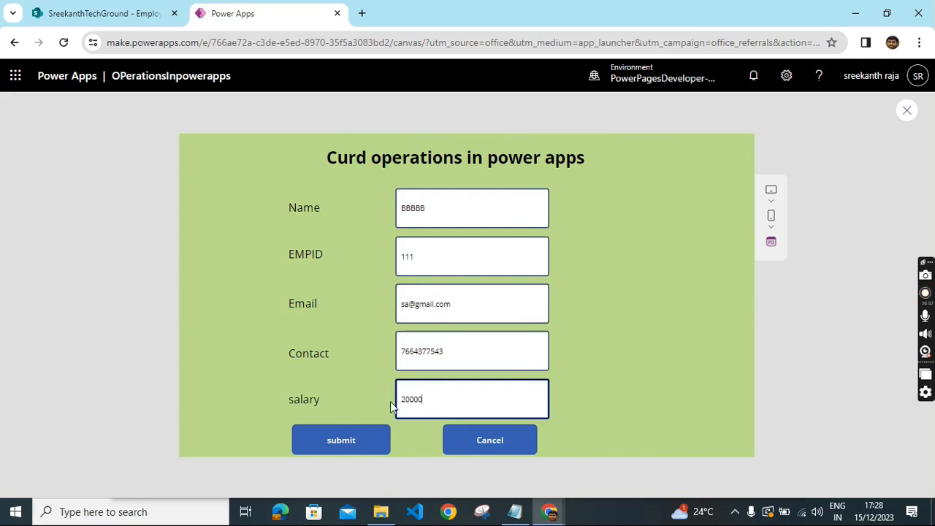
{"action": "left_click", "coordinate": [351, 447]}
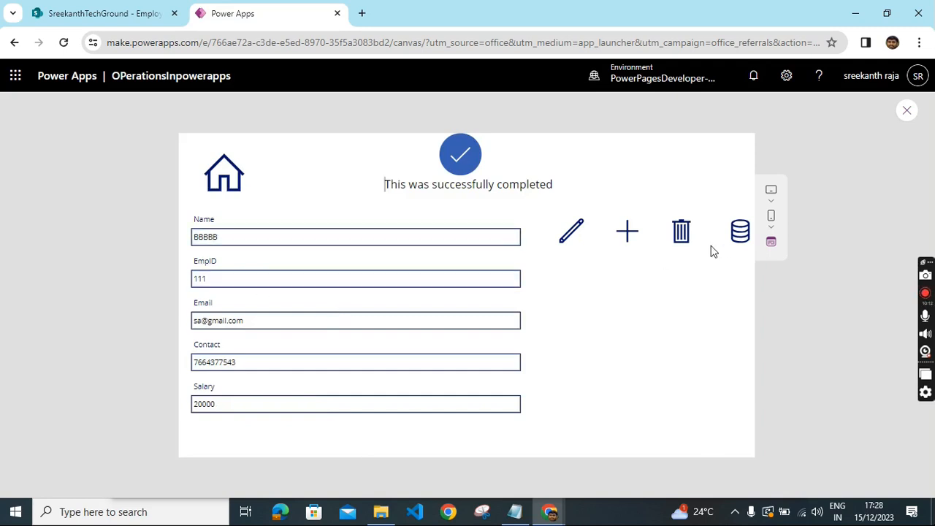
- Check the updated record in the data table and in the refreshed SharePoint Employee list
{"action": "left_click", "coordinate": [740, 234]}
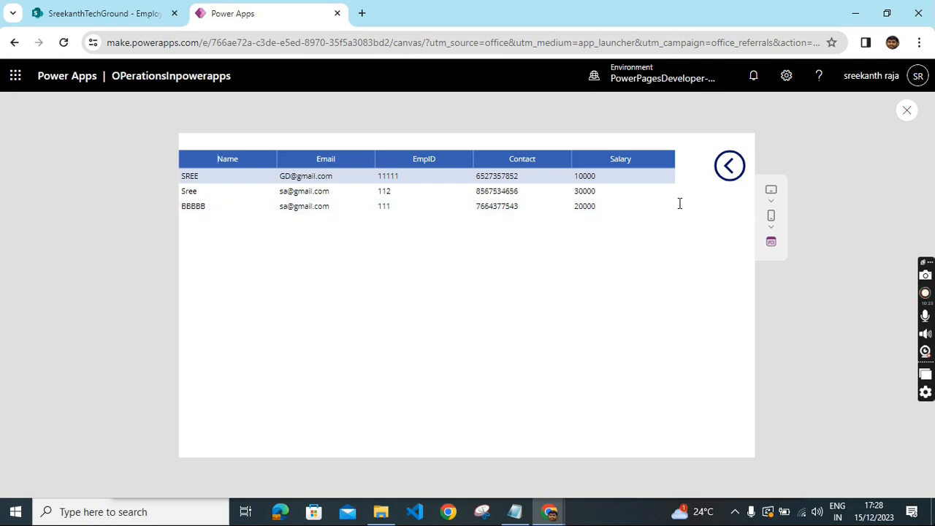
{"action": "left_click", "coordinate": [731, 173]}
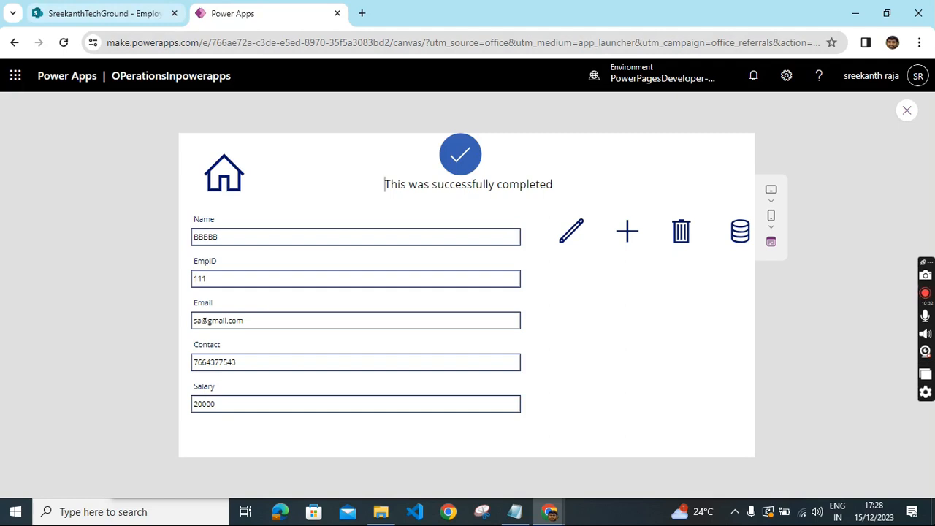
{"action": "left_click", "coordinate": [102, 13]}
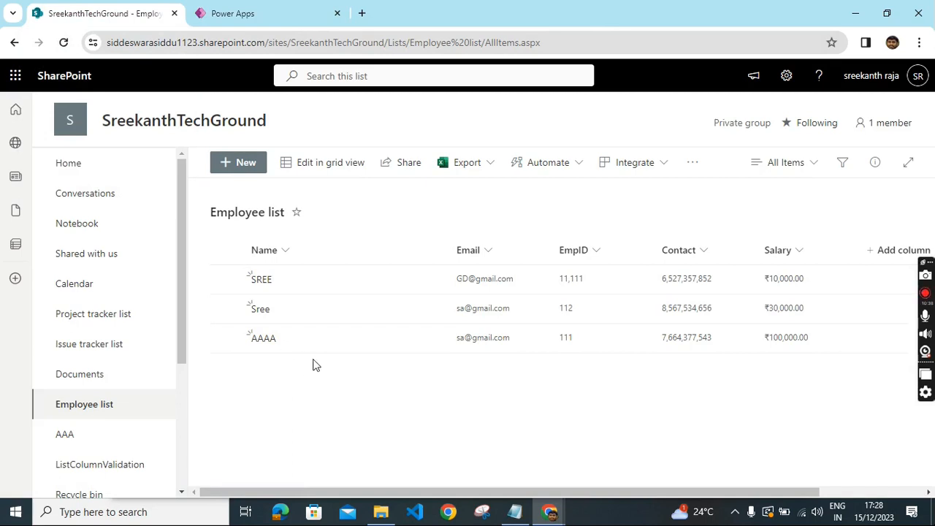
{"action": "left_click", "coordinate": [62, 44]}
{"action": "left_click", "coordinate": [252, 13]}
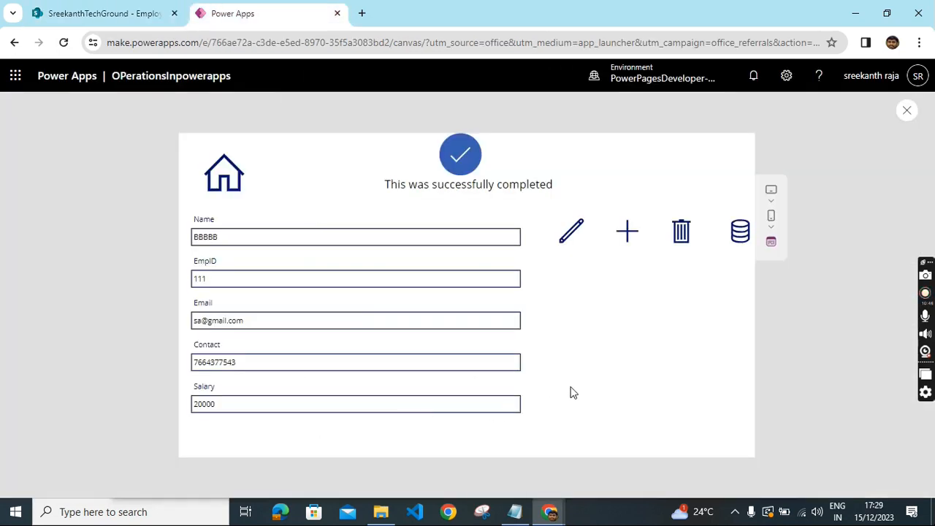
- Add a new employee named CCC with EmpID 1122 and salary 30000, entering an email and contact number, and submit
{"action": "left_click", "coordinate": [627, 235]}
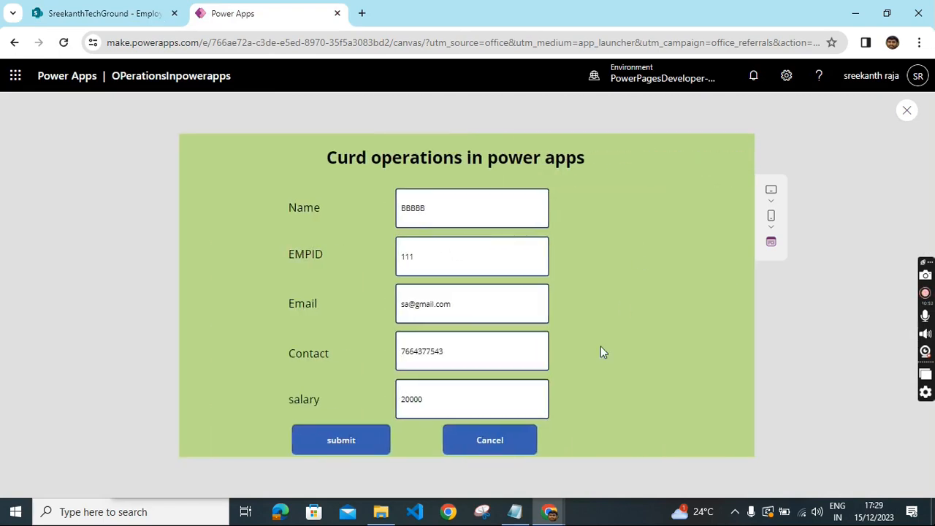
{"action": "left_click", "coordinate": [504, 446]}
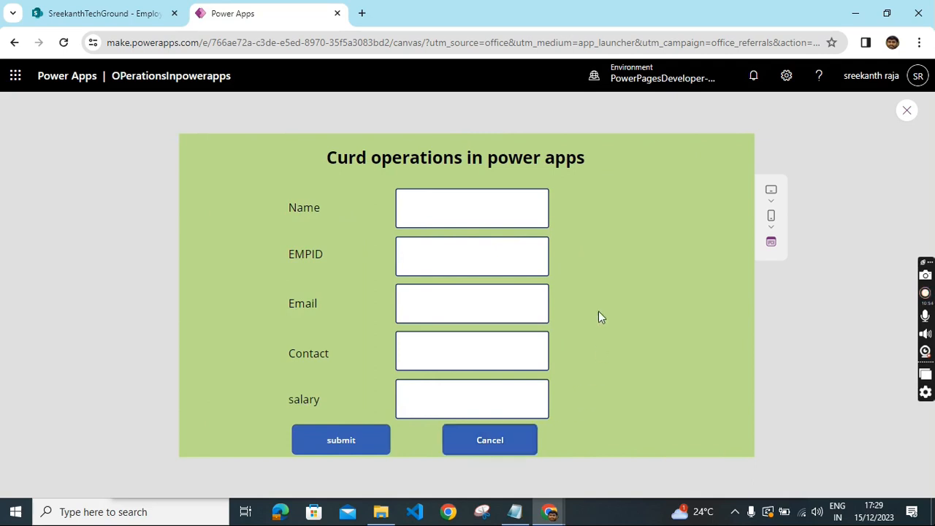
{"action": "left_click", "coordinate": [440, 196]}
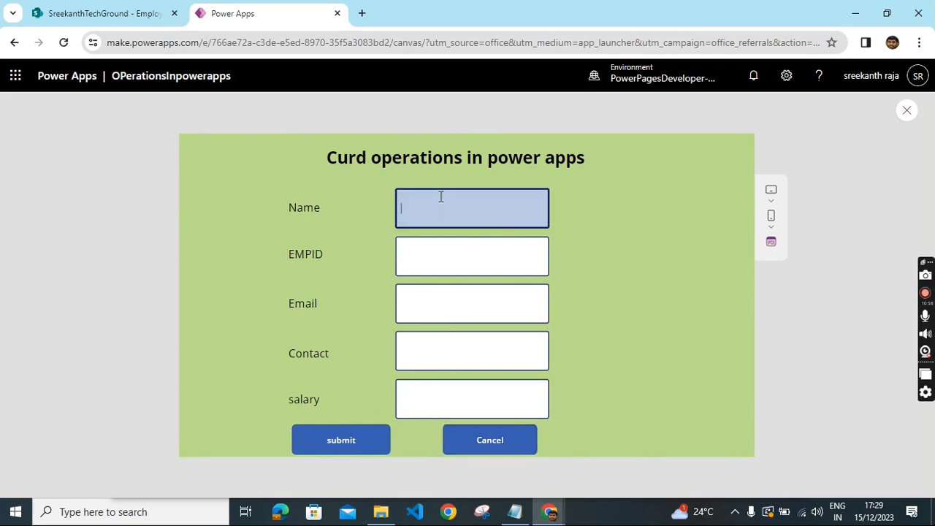
{"action": "left_click", "coordinate": [440, 262]}
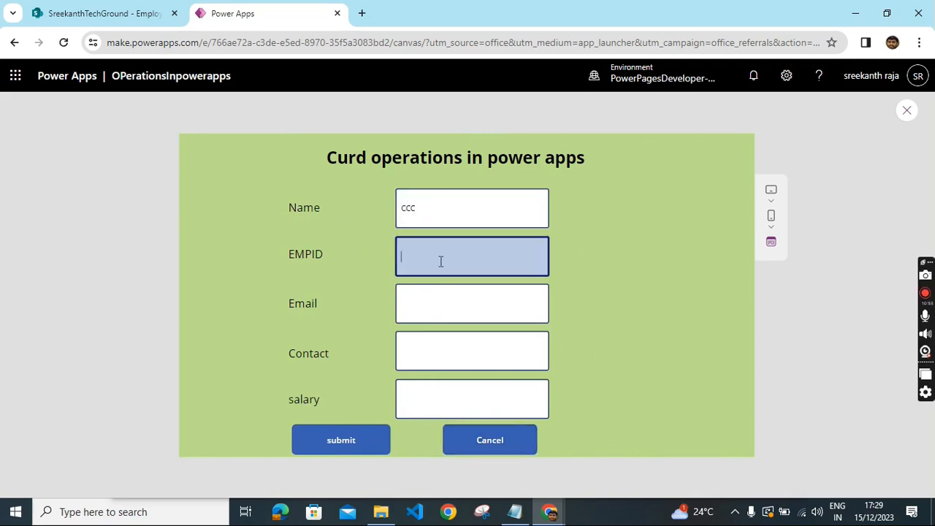
{"action": "type", "text": "1122"}
{"action": "left_click", "coordinate": [437, 319]}
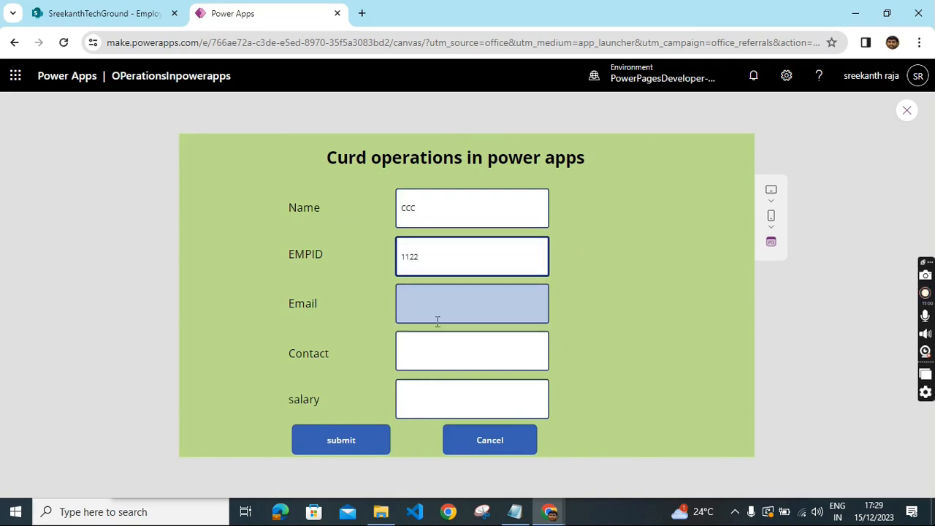
{"action": "type", "text": "s"}
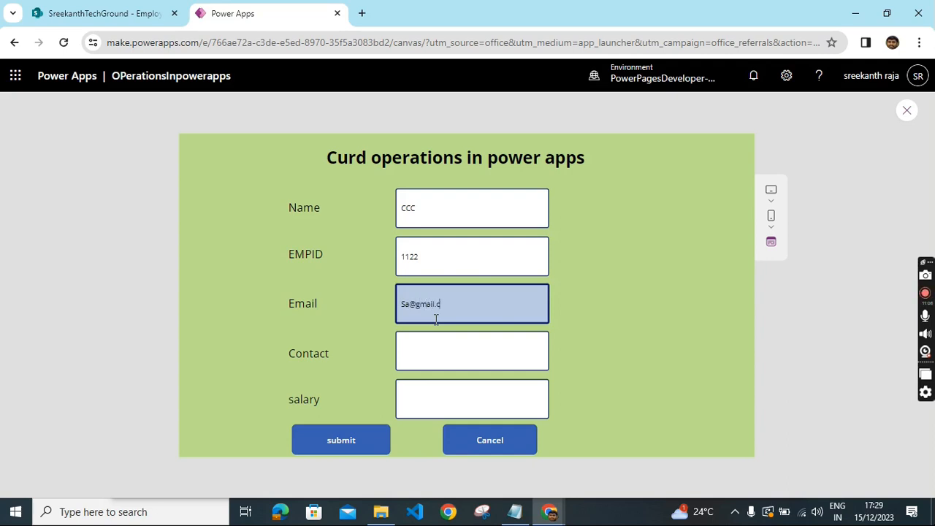
{"action": "left_click", "coordinate": [438, 352]}
{"action": "type", "text": "325746748"}
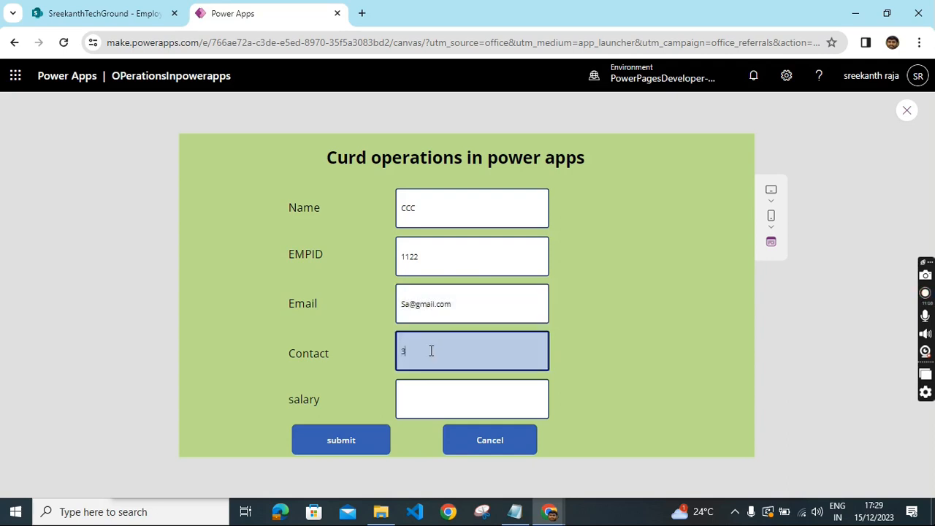
{"action": "left_click", "coordinate": [430, 401]}
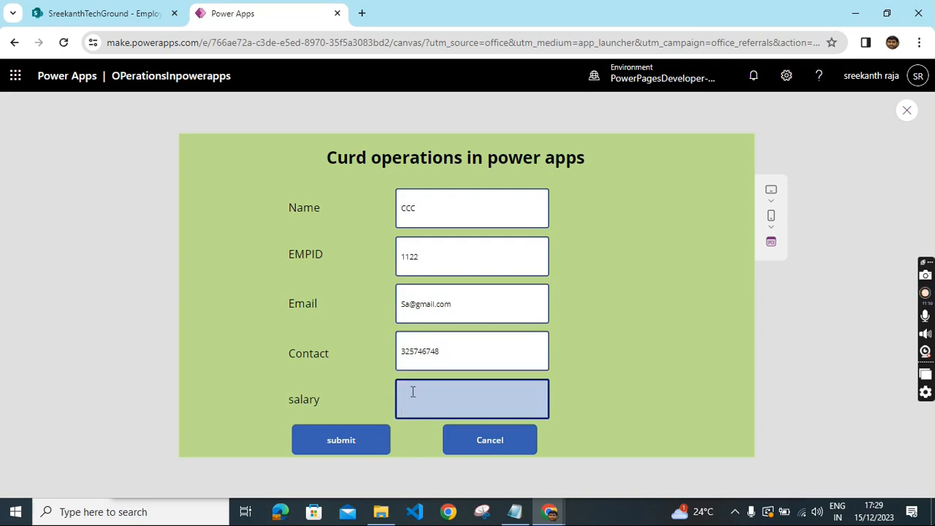
{"action": "type", "text": "30000"}
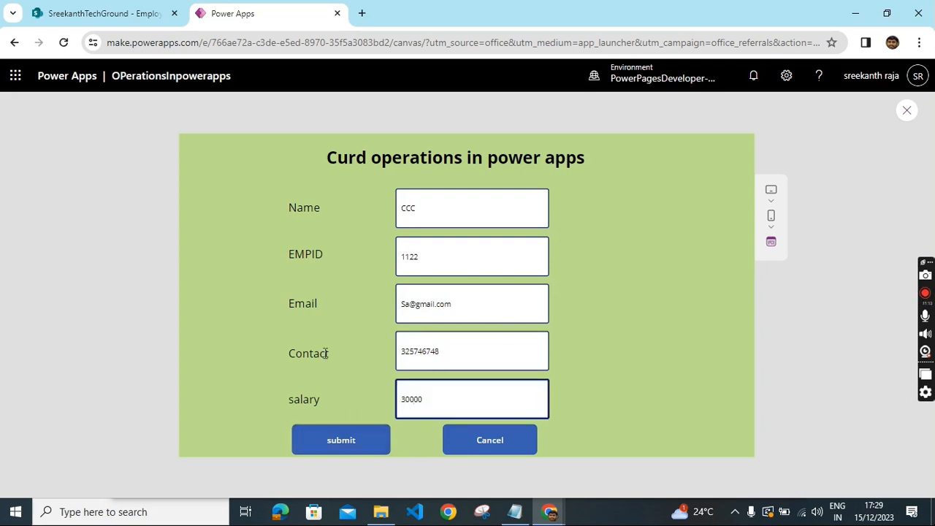
{"action": "left_click", "coordinate": [341, 442]}
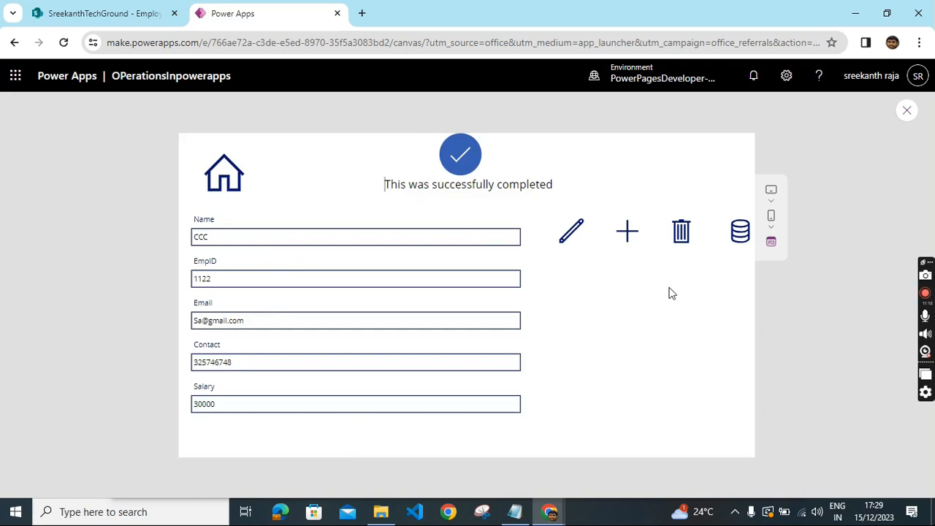
- View the new record in the data table, then delete the CCC record with the delete icon
{"action": "left_click", "coordinate": [741, 233]}
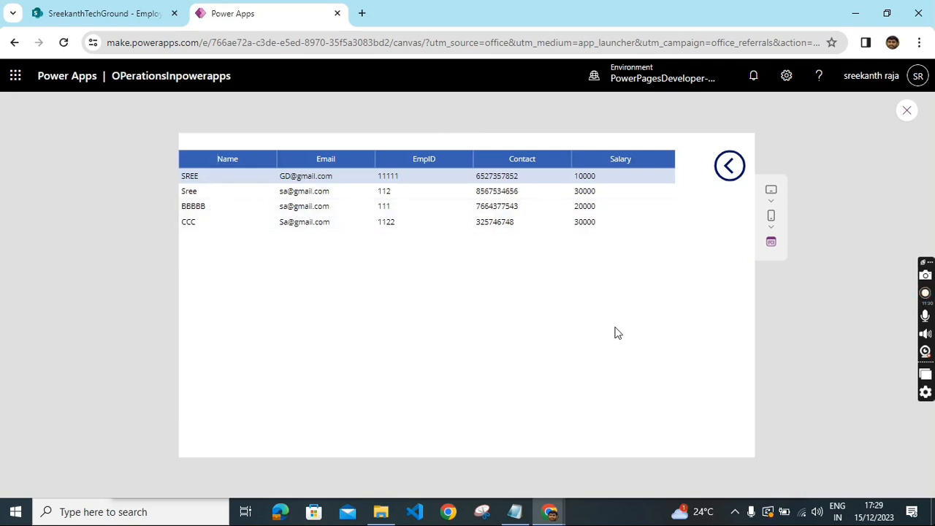
{"action": "left_click", "coordinate": [730, 169]}
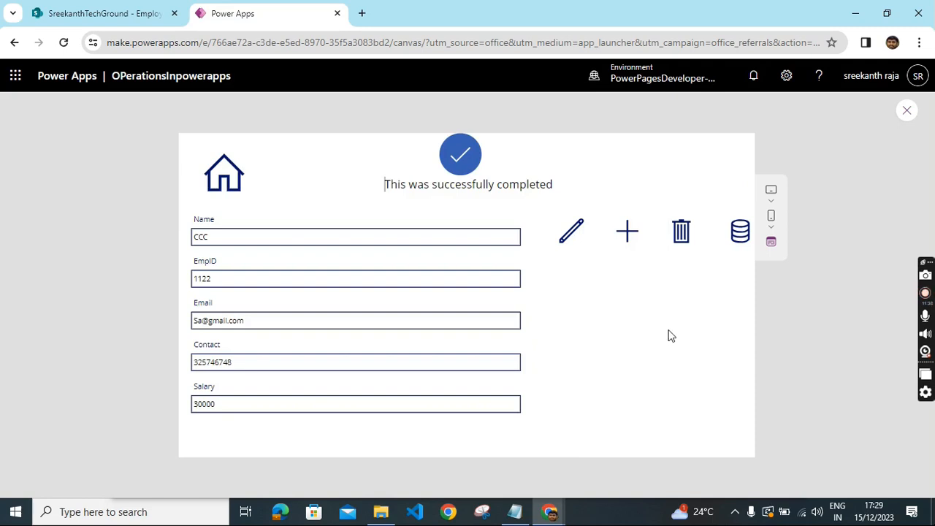
{"action": "left_click", "coordinate": [682, 240]}
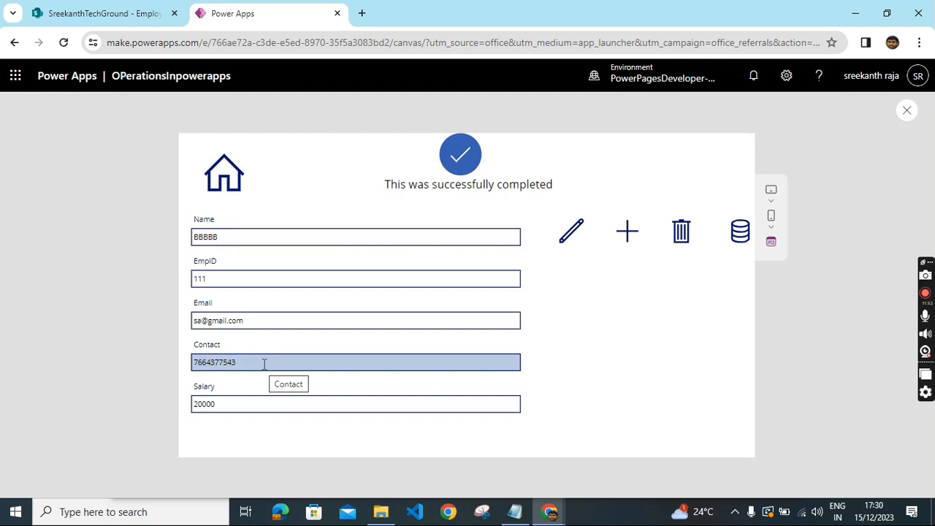
- Check the data table, then delete the BBBBB record with the delete icon
{"action": "left_click", "coordinate": [739, 241]}
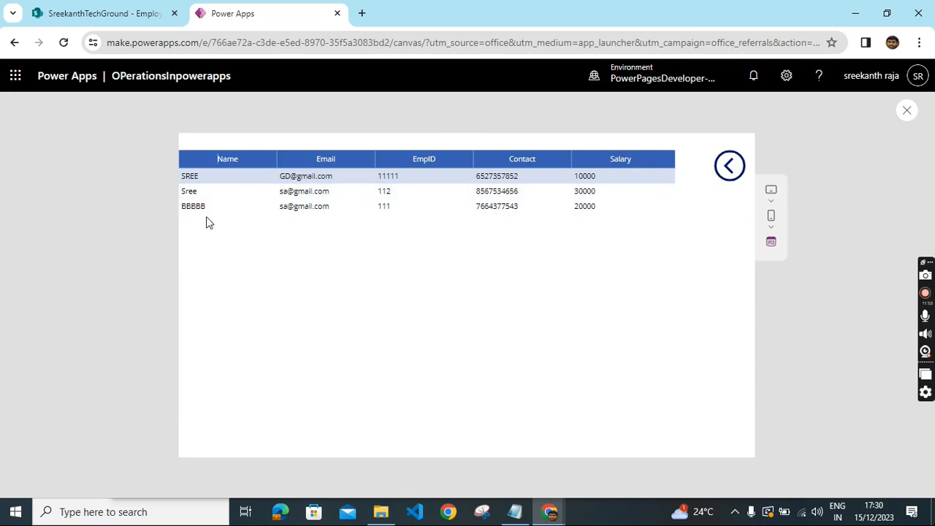
{"action": "left_click", "coordinate": [733, 179]}
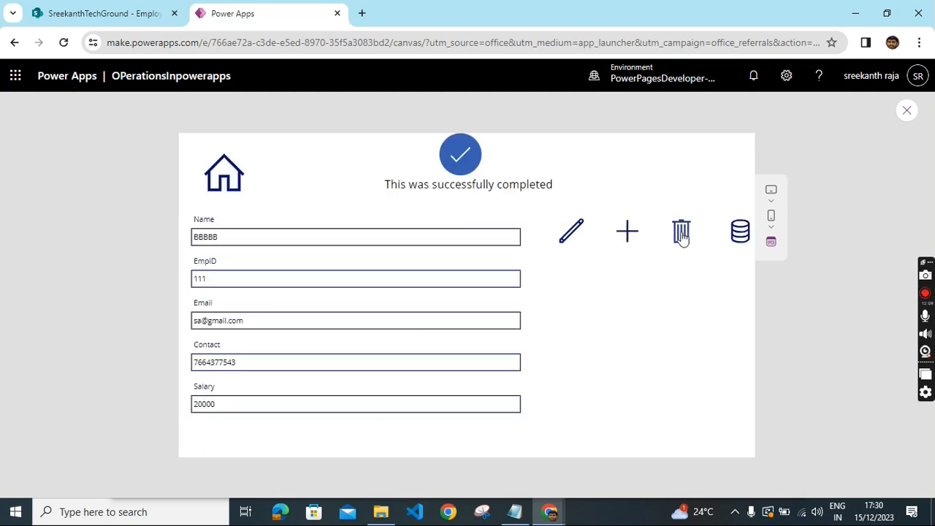
{"action": "left_click", "coordinate": [681, 236]}
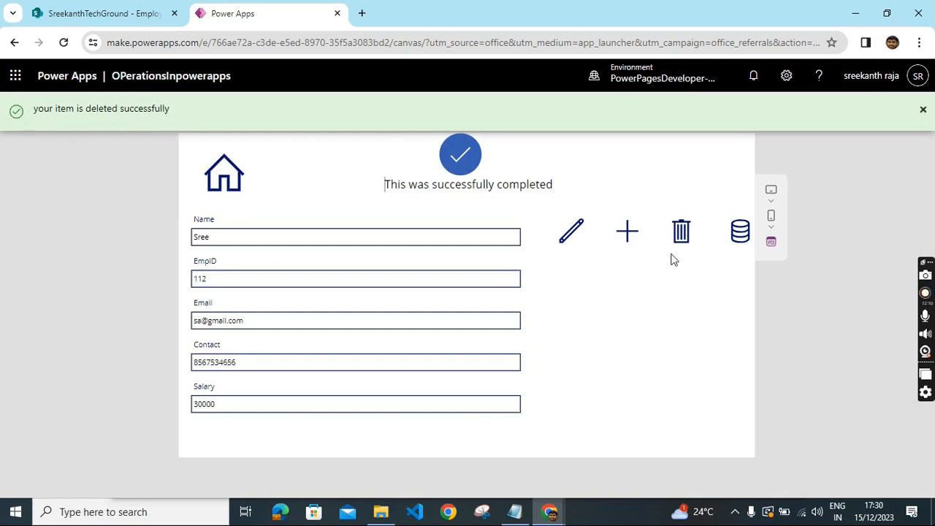
- Check the remaining records in the data table and refreshed SharePoint list, then return to the form screen
{"action": "left_click", "coordinate": [739, 235]}
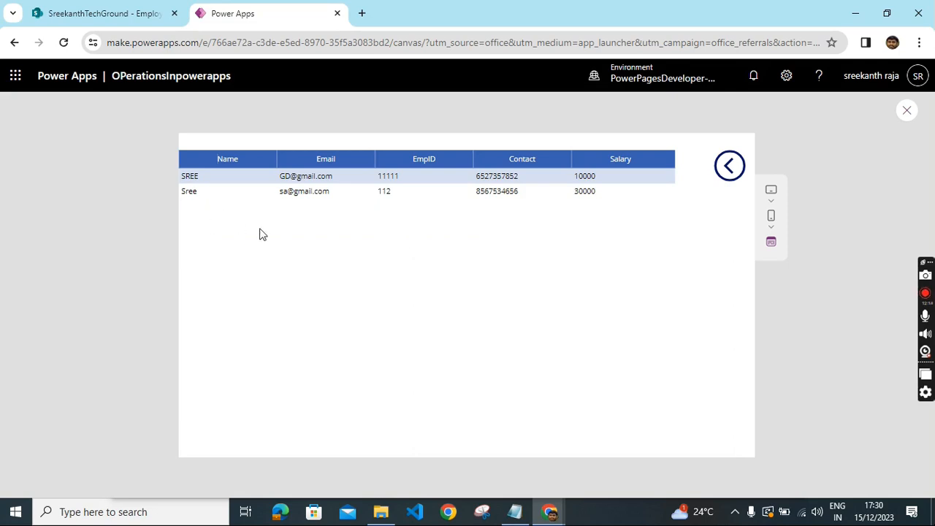
{"action": "left_click", "coordinate": [102, 13]}
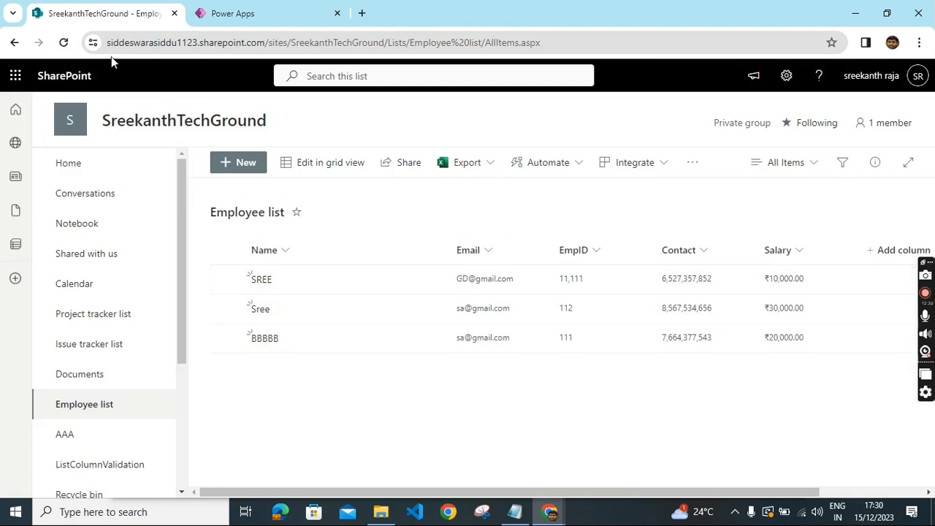
{"action": "left_click", "coordinate": [63, 42]}
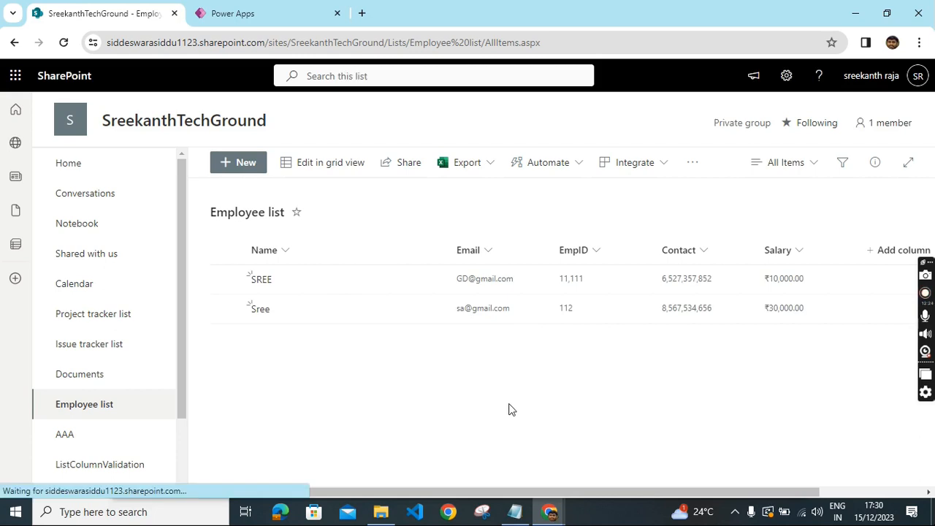
{"action": "left_click", "coordinate": [271, 9]}
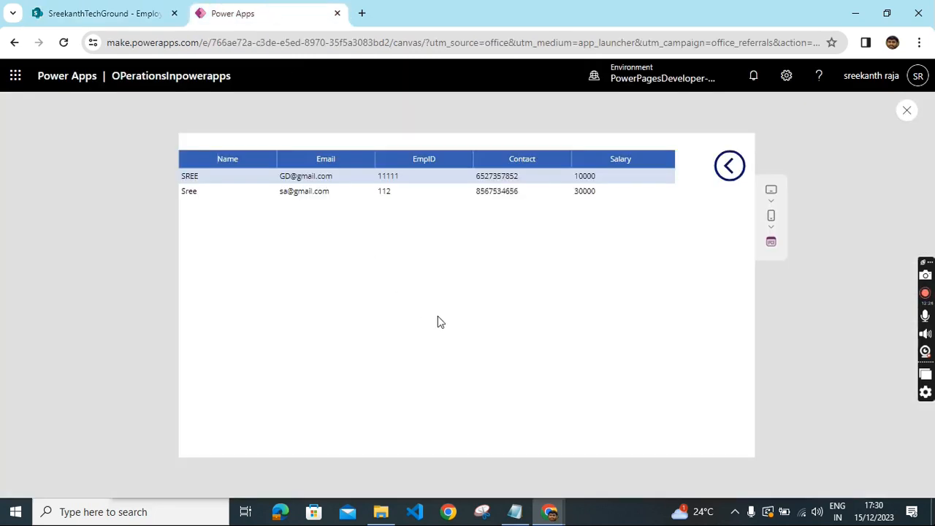
{"action": "left_click", "coordinate": [730, 166]}
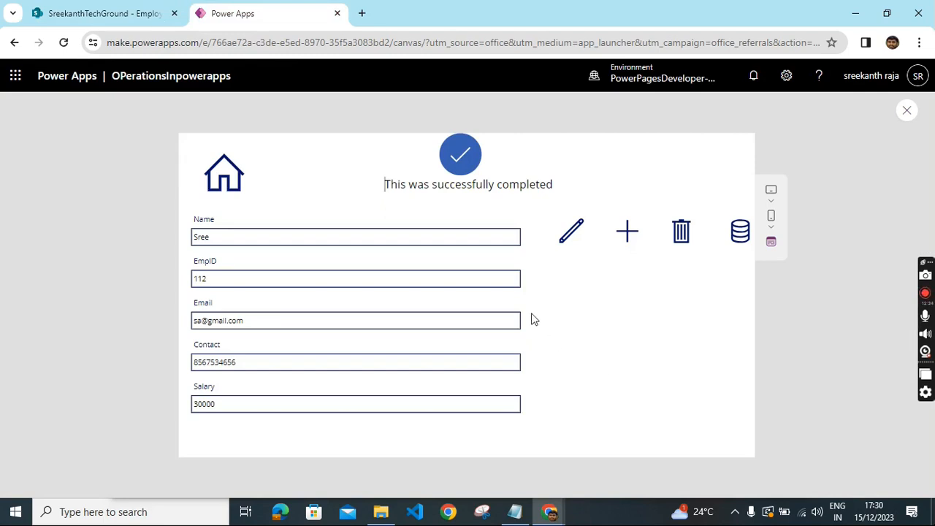
{"action": "left_click", "coordinate": [223, 173]}
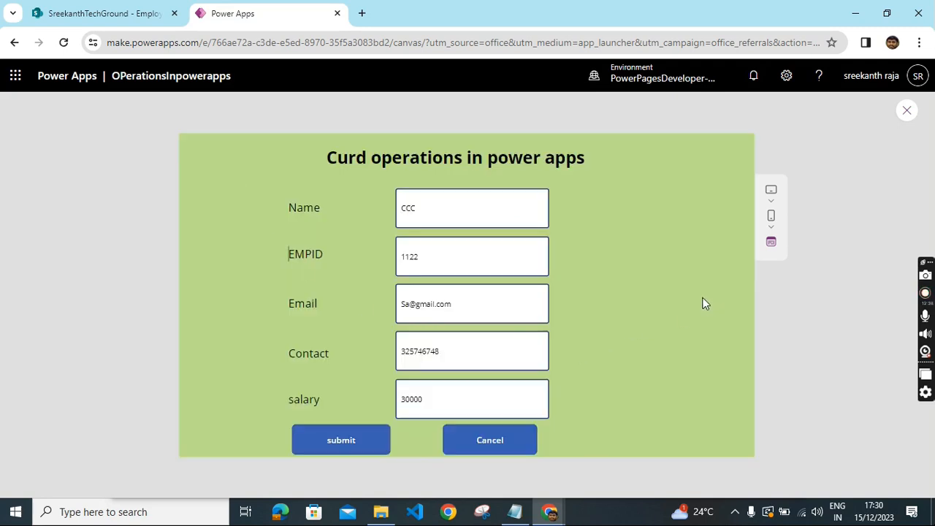